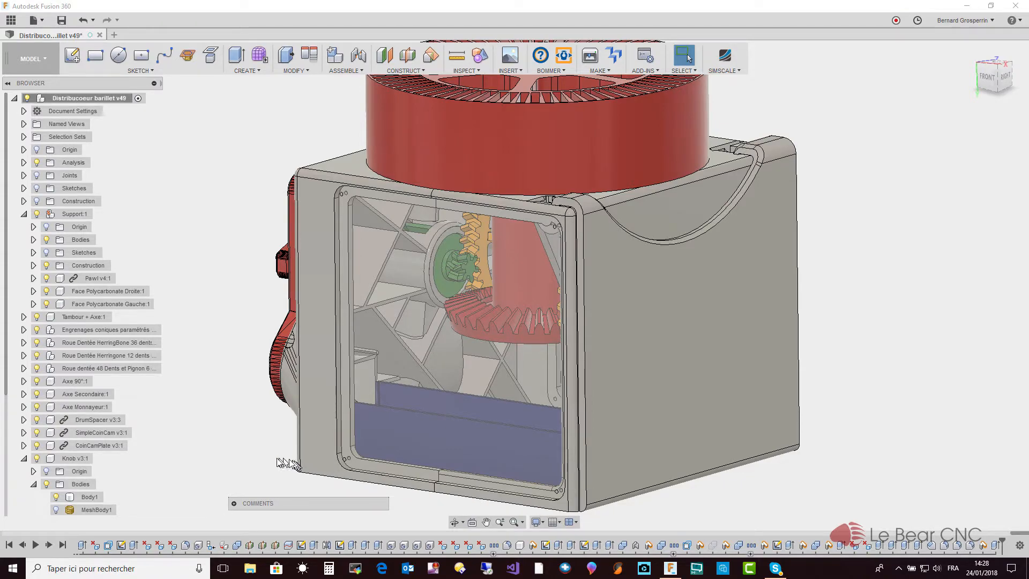
- Set the camera projection to Perspective with Ortho Faces
shift+middle_drag(277, 461, 322, 473)
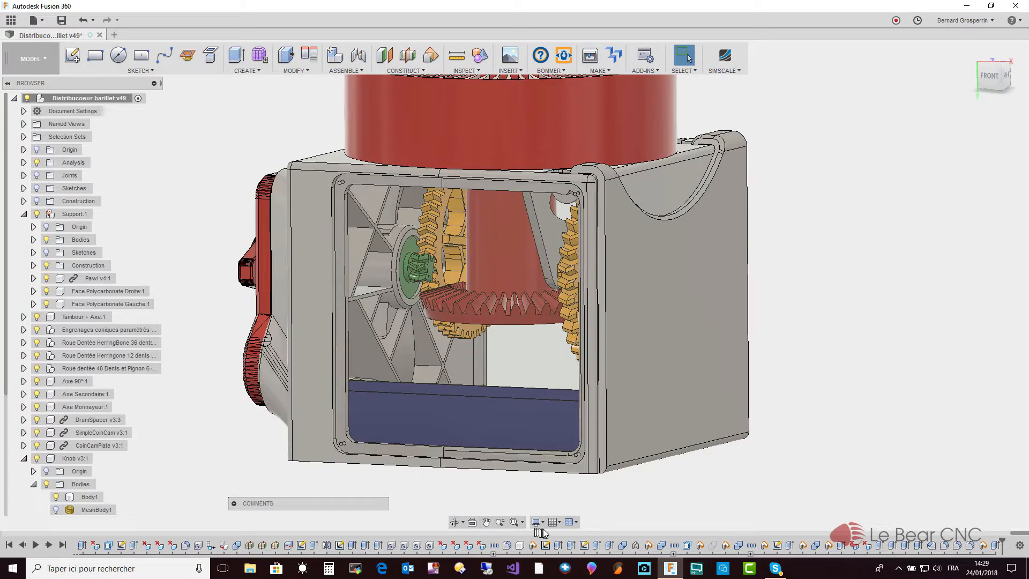
click(542, 523)
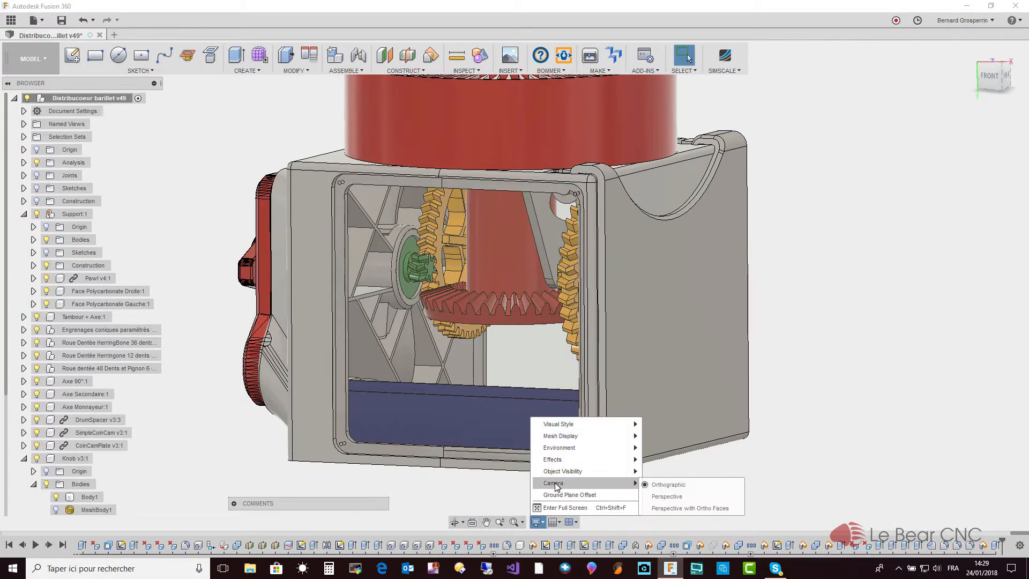
click(673, 507)
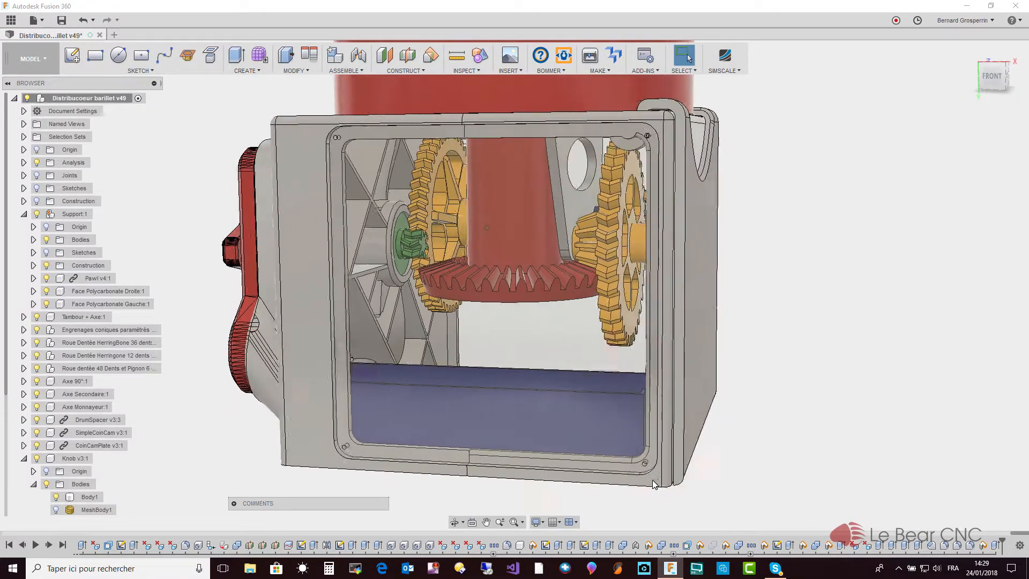
- Swing the hinged side cover partly open from the housing and back down to test its joint
shift+middle_drag(651, 480, 660, 478)
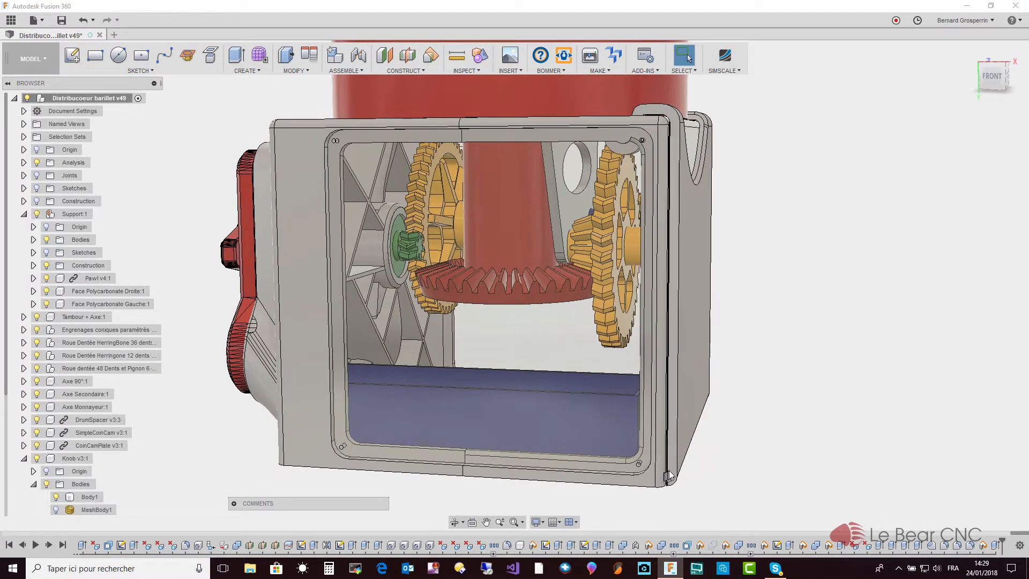
drag(674, 474, 797, 396)
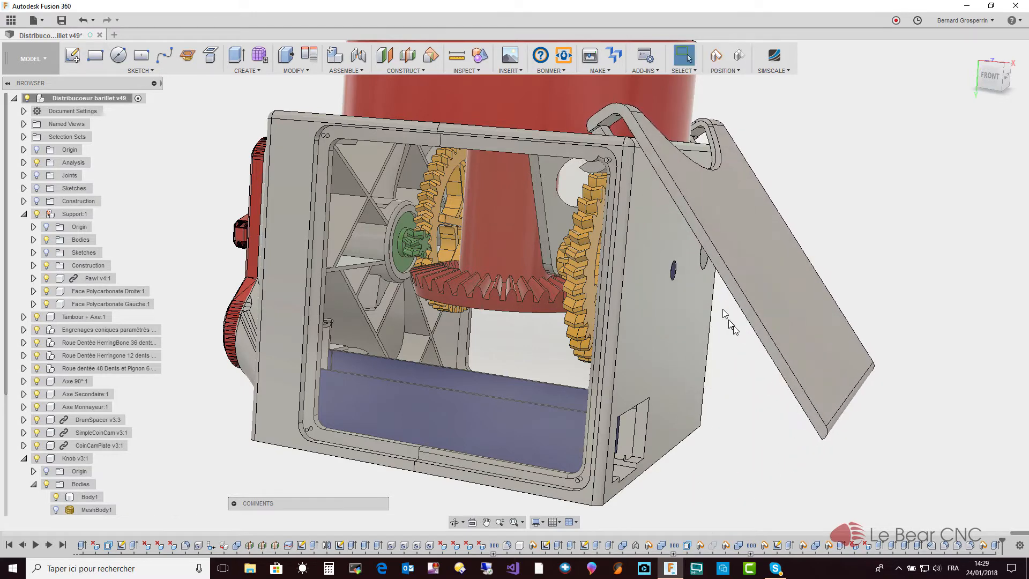
drag(733, 328, 703, 256)
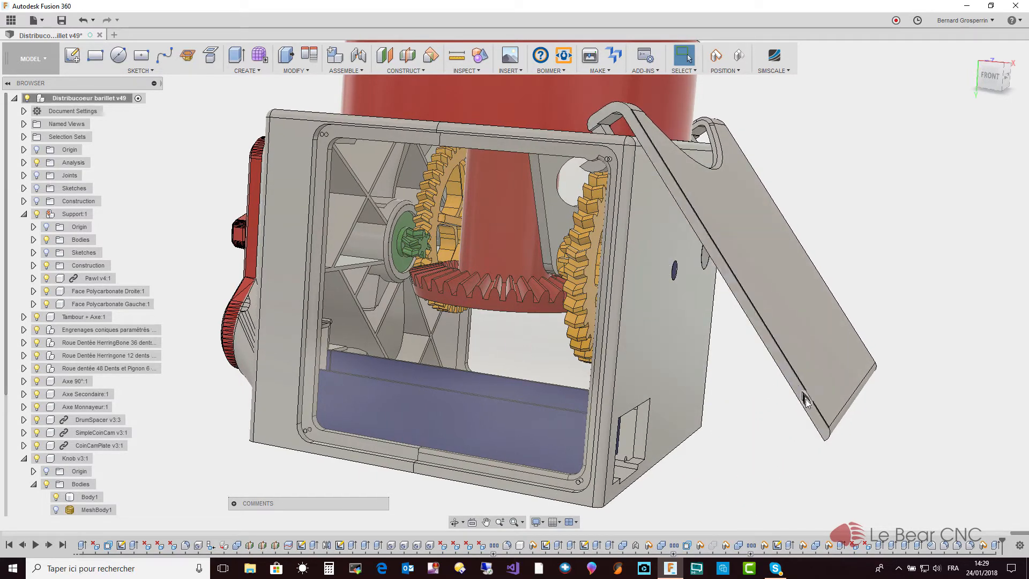
drag(809, 408, 614, 498)
shift+middle_drag(614, 498, 706, 453)
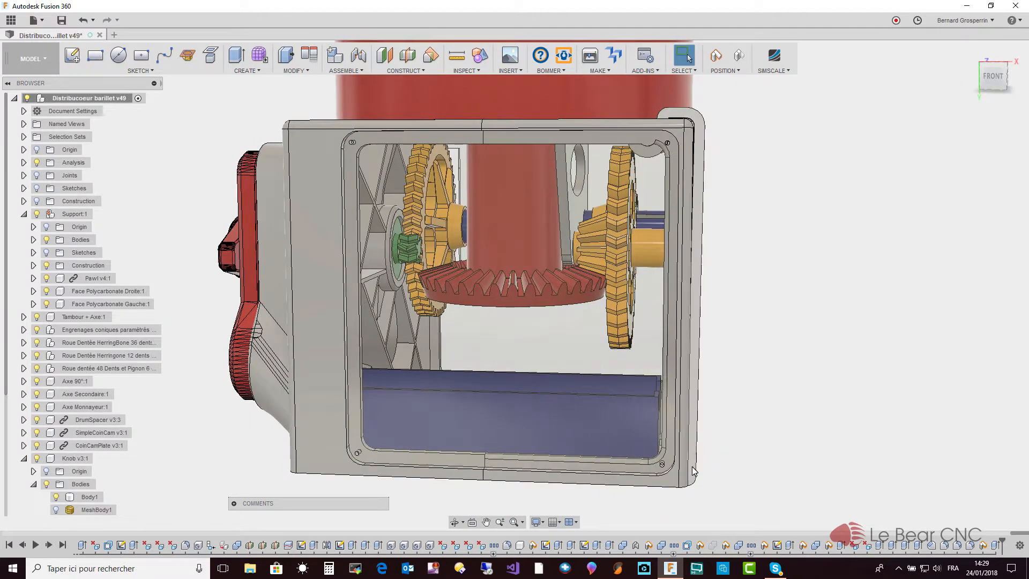
- Inspect the side cover's edge face, raise the cover to horizontal, and swing it down through the housing
click(692, 467)
shift+middle_drag(628, 257, 658, 229)
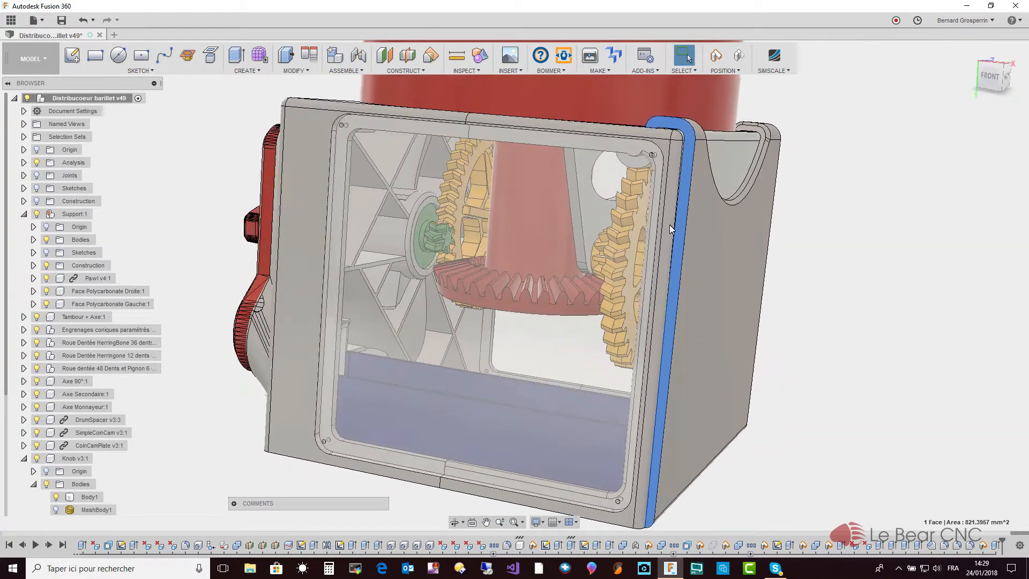
shift+middle_drag(667, 232, 628, 243)
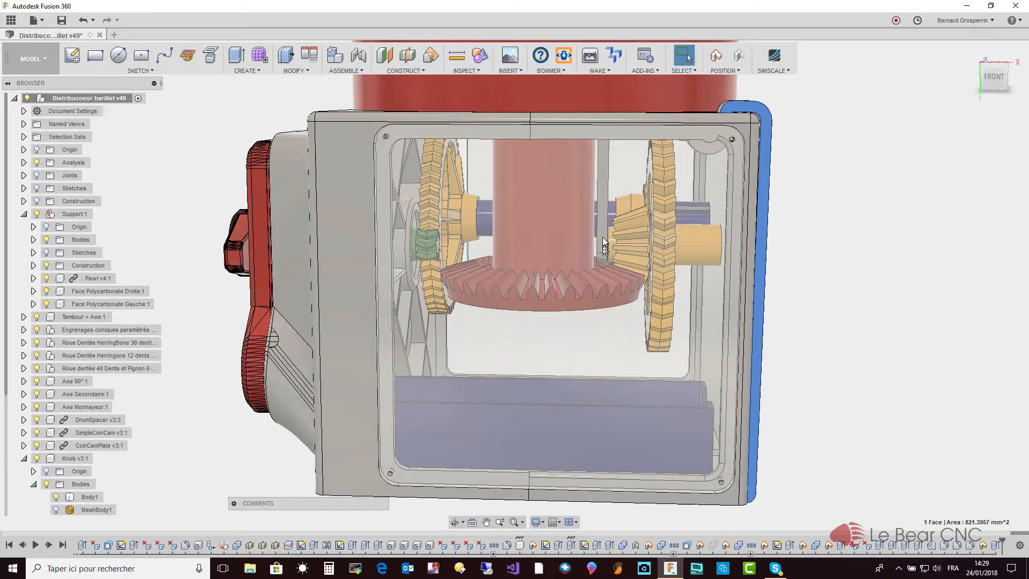
shift+middle_drag(604, 246, 767, 486)
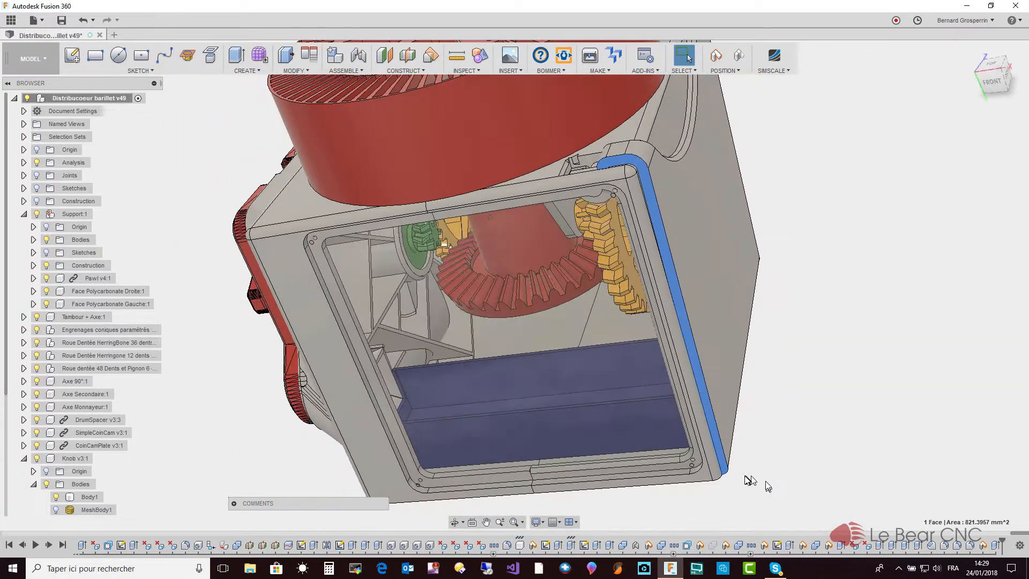
drag(726, 469, 916, 94)
shift+middle_drag(913, 94, 615, 211)
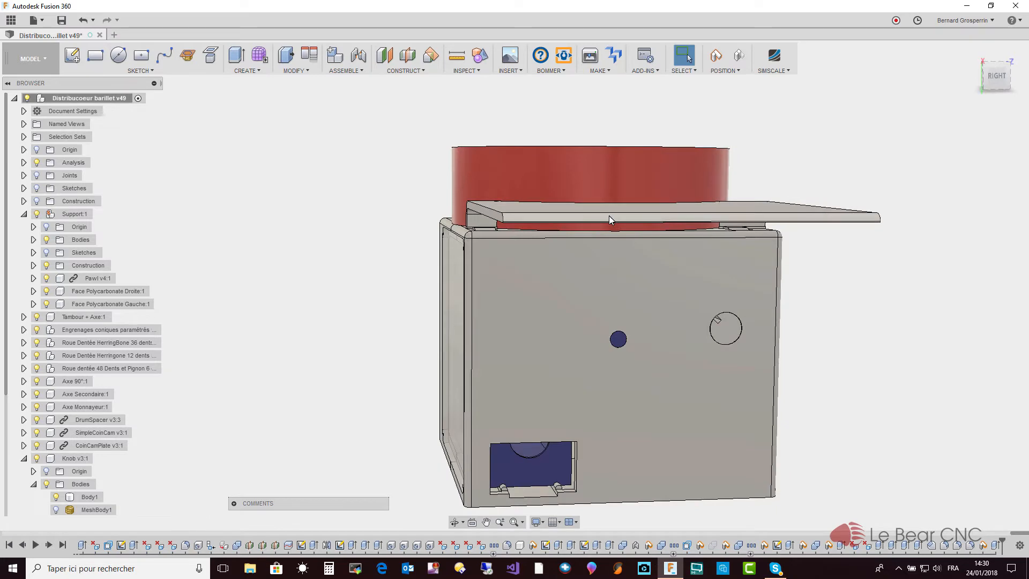
drag(603, 211, 558, 559)
shift+middle_drag(558, 559, 604, 412)
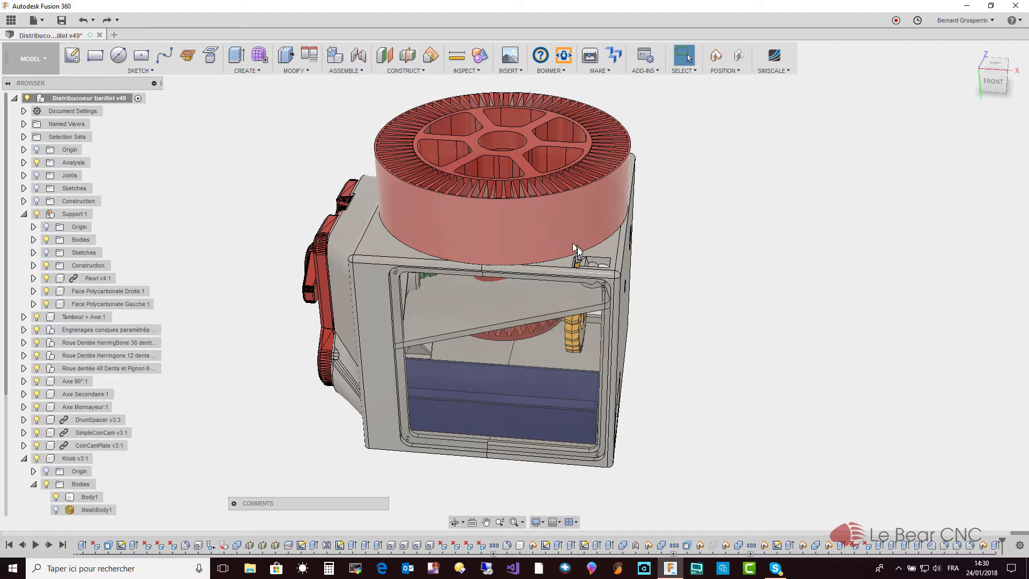
- Examine the cover's hinge slot on top of the housing and swing the cover back against the side wall
scroll(664, 249, up, 3)
scroll(664, 250, up, 3)
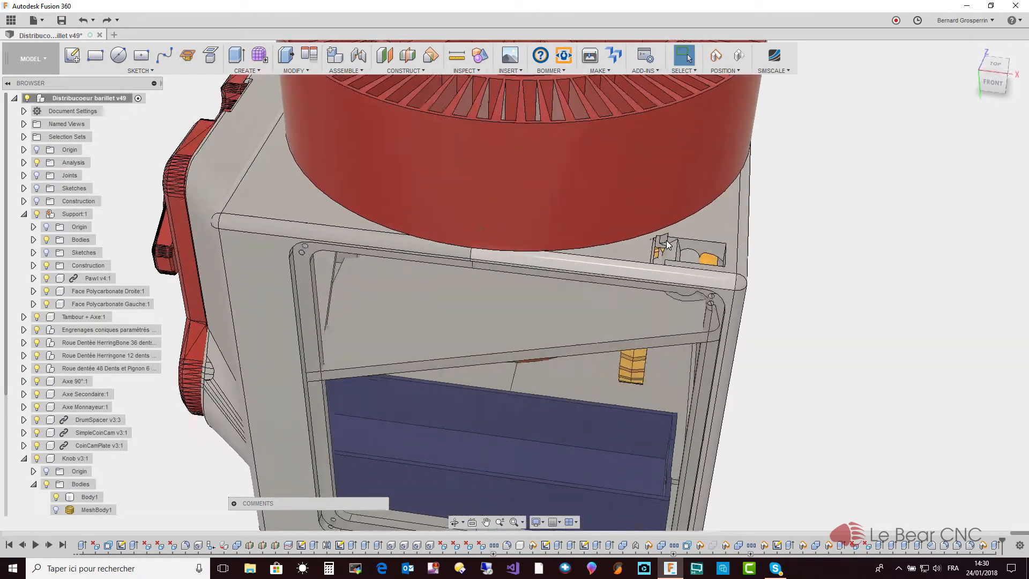
scroll(673, 261, up, 2)
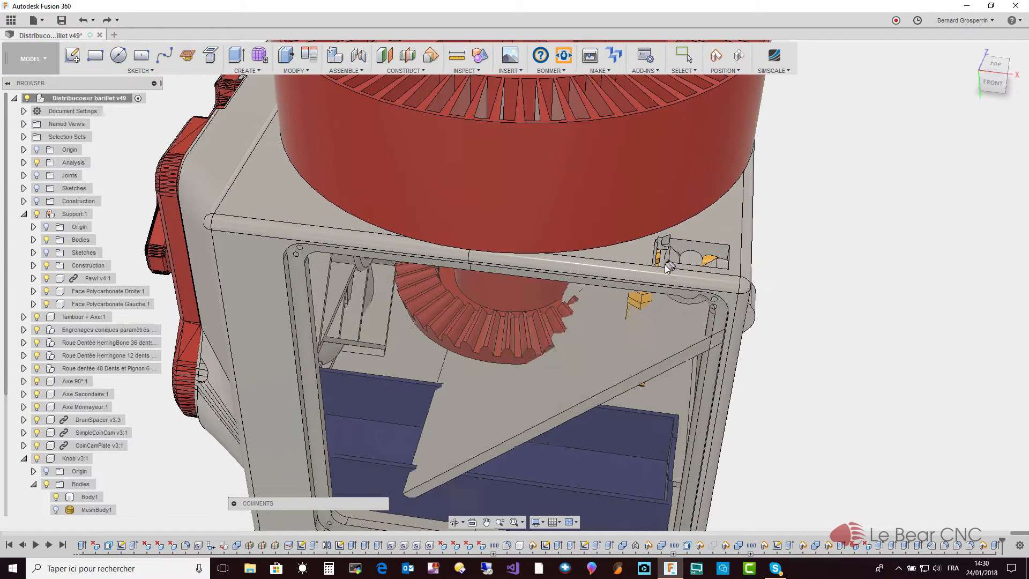
shift+middle_drag(653, 281, 682, 479)
drag(667, 478, 654, 493)
shift+middle_drag(653, 493, 641, 461)
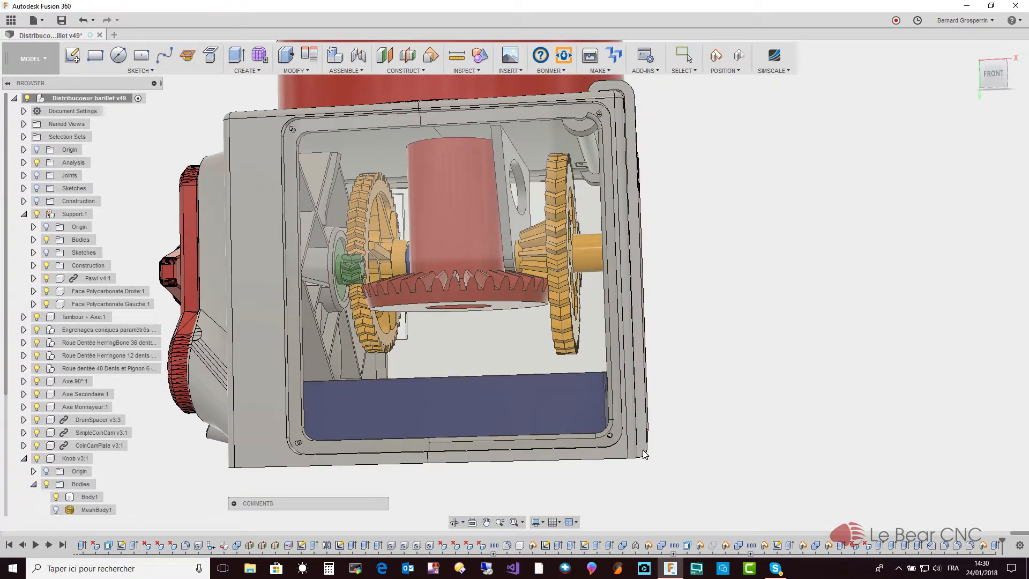
- Raise the side cover to horizontal once more and lower it back onto the side of the housing
drag(645, 455, 646, 455)
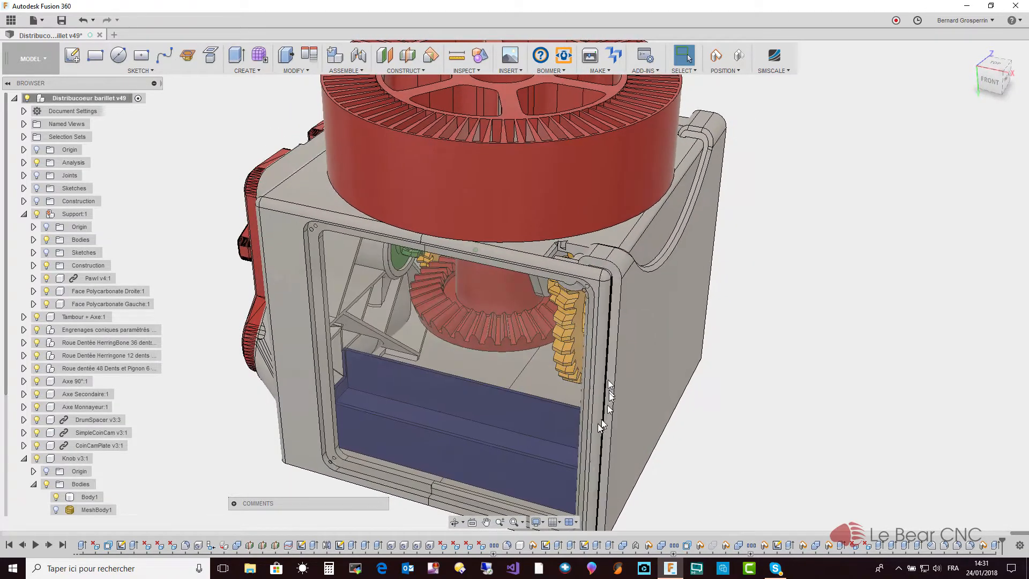
drag(604, 471, 715, 261)
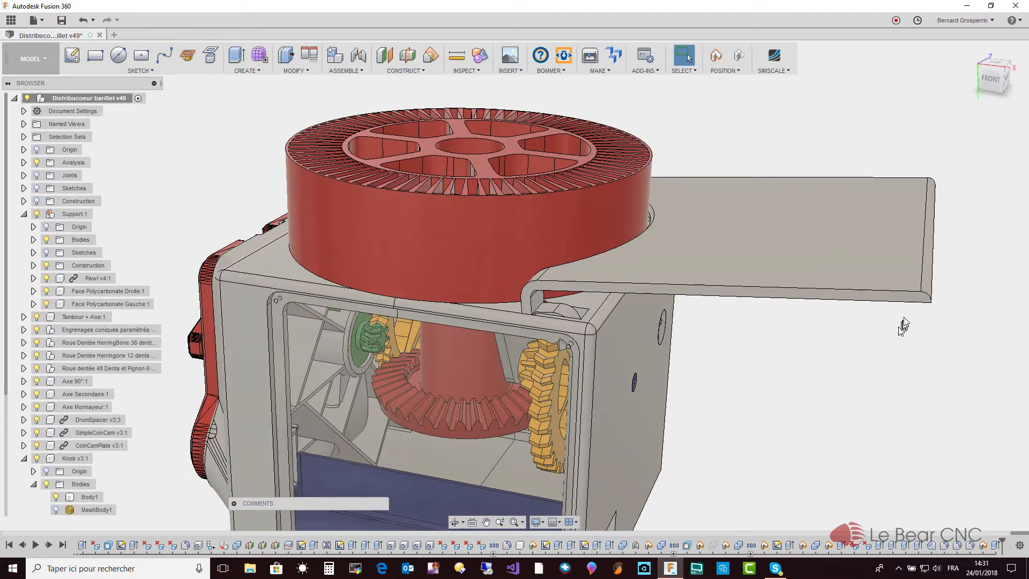
drag(913, 305, 815, 491)
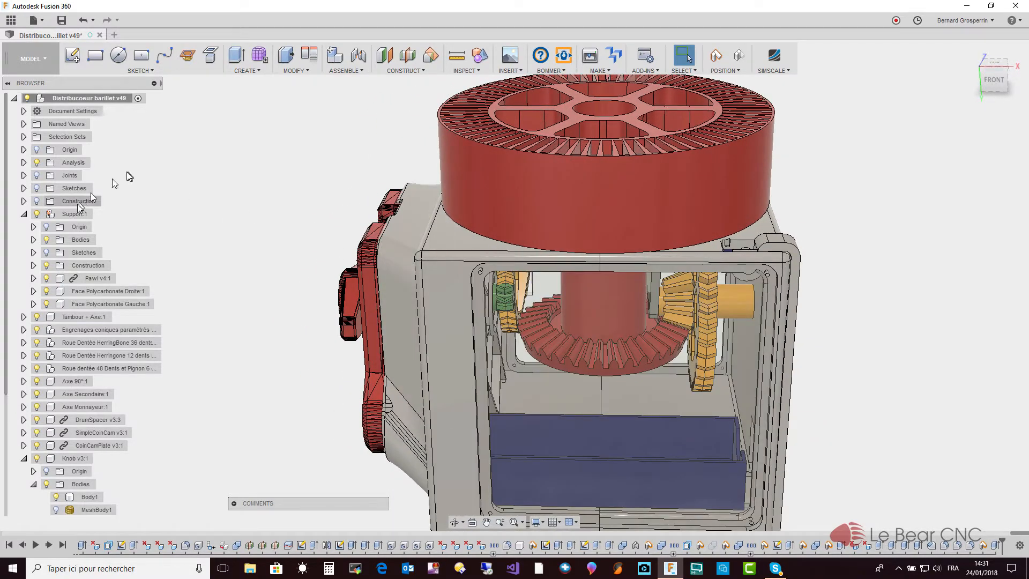
- Expand the Support component's bodies, hide the Support body to view the mechanism behind it, and show it again
click(444, 304)
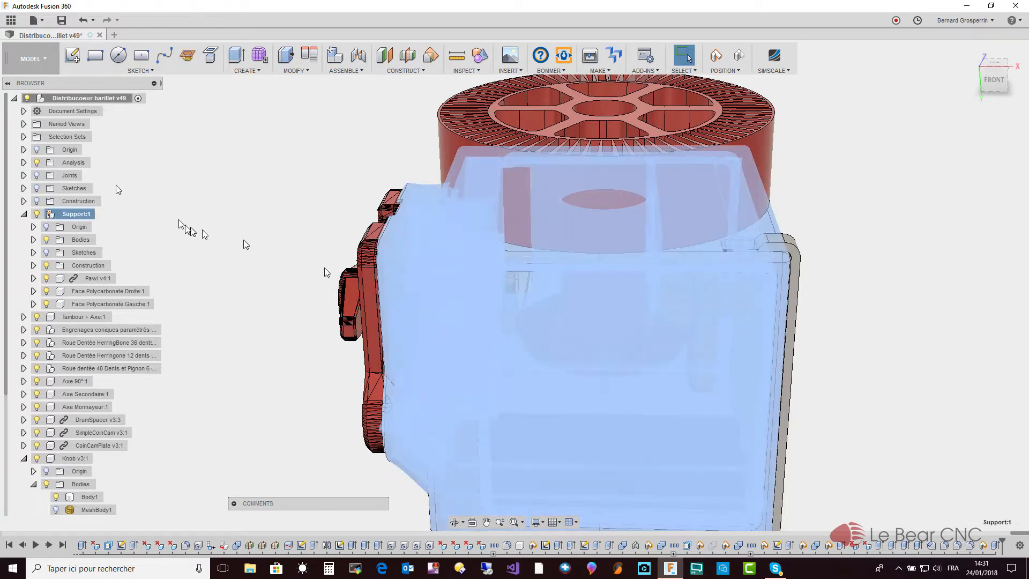
key(Escape)
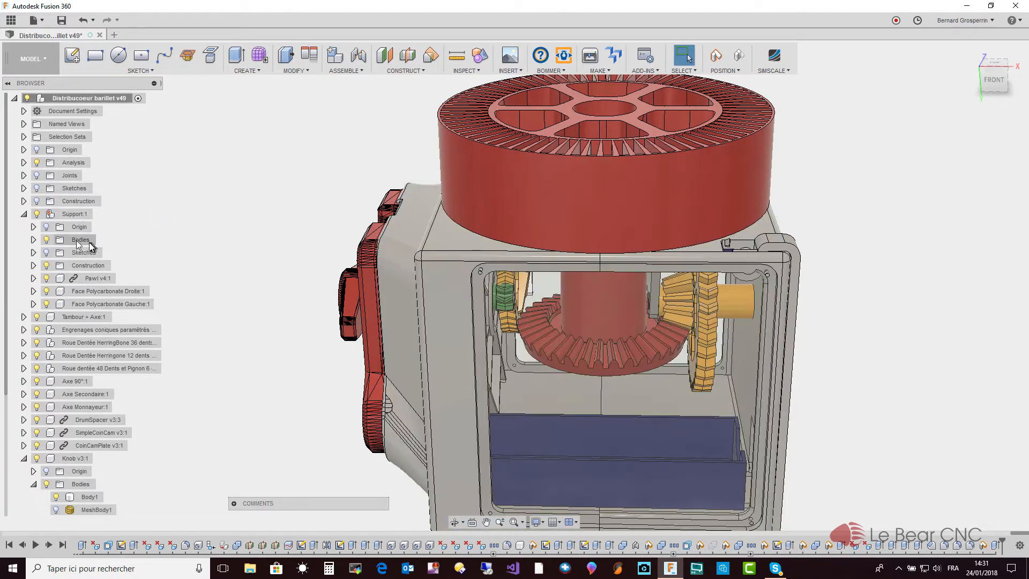
click(33, 239)
click(64, 255)
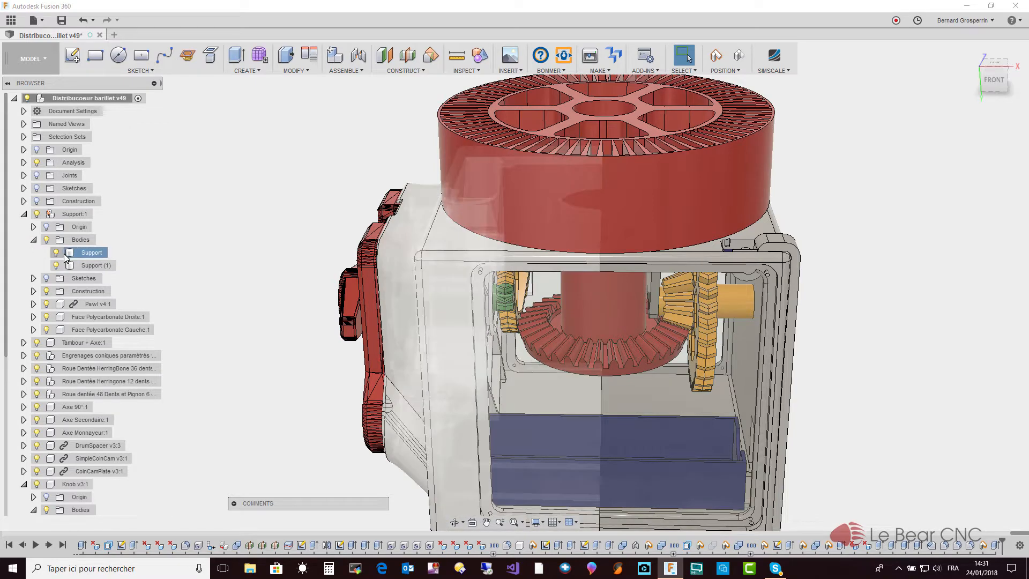
key(v)
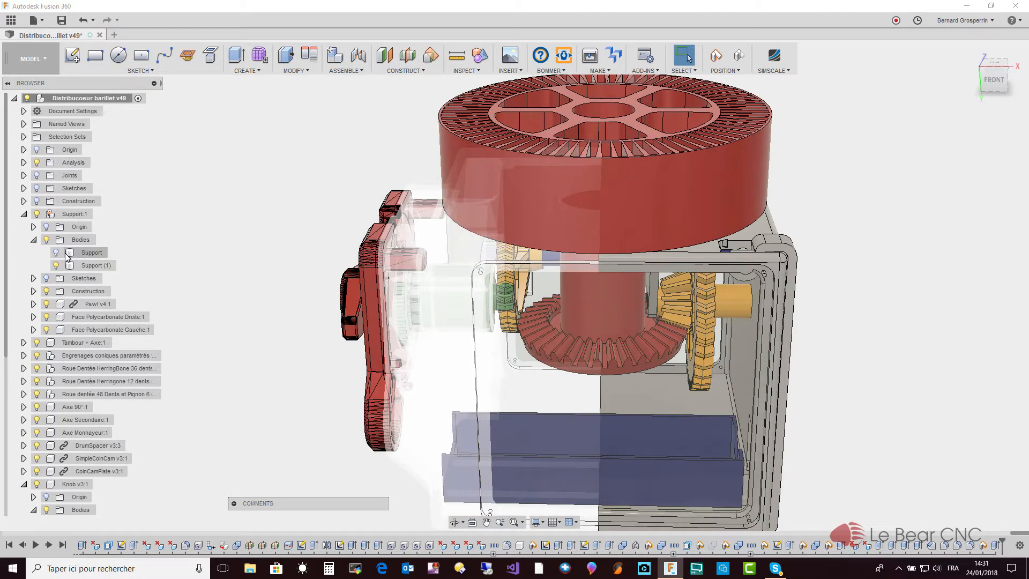
click(57, 253)
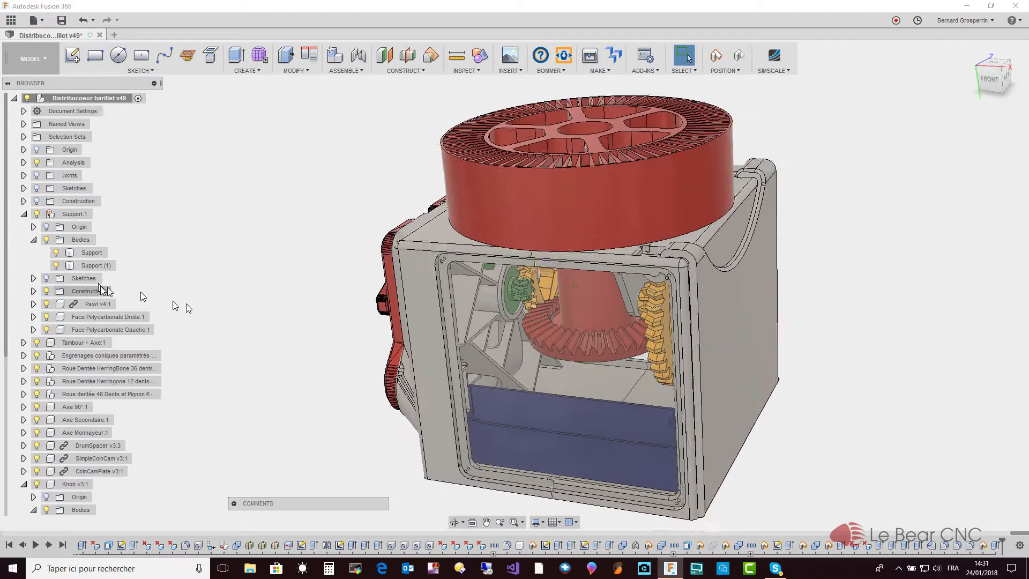
- Hide the Support body again to examine the knob and gear train, and restore its visibility
click(72, 252)
click(56, 253)
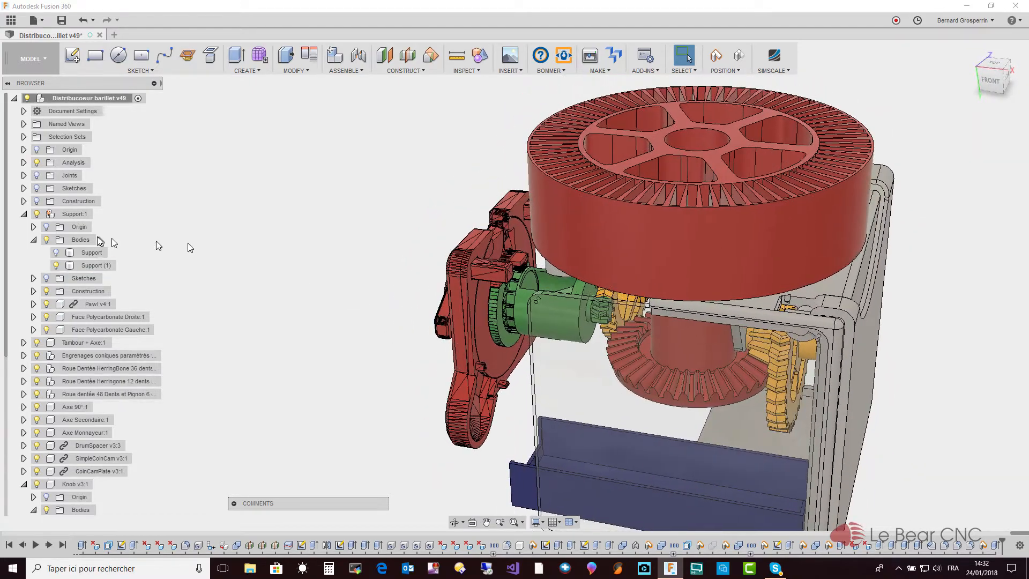
click(57, 252)
click(56, 251)
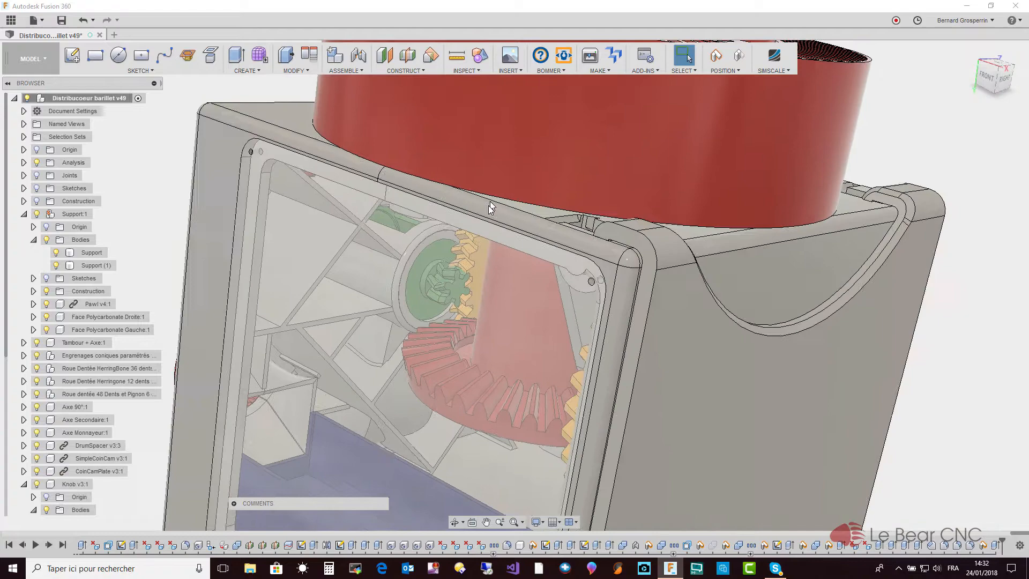
click(488, 207)
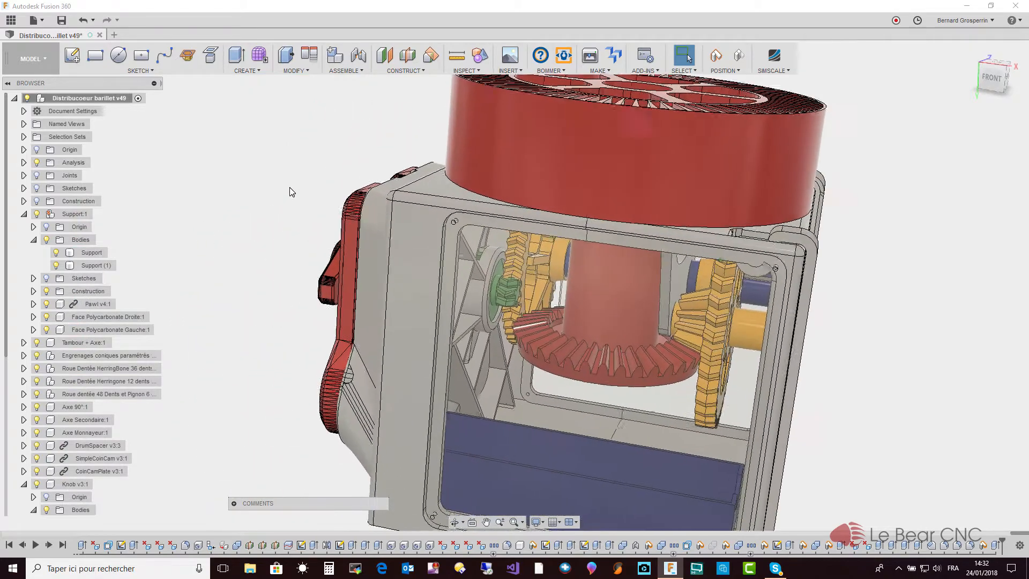
- Isolate the Support component, examine the empty housing from several sides, and end the isolation
right_click(67, 217)
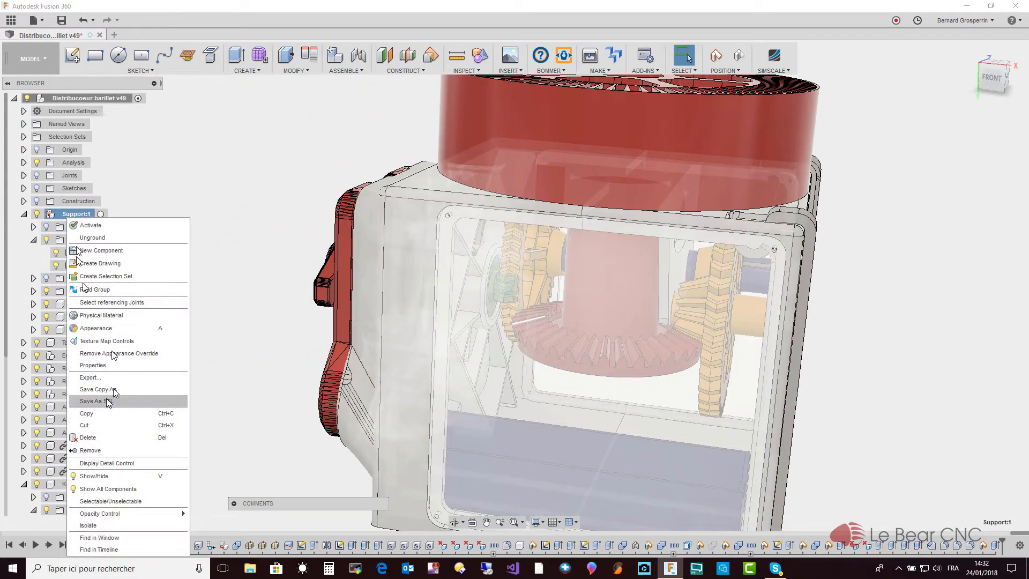
click(107, 526)
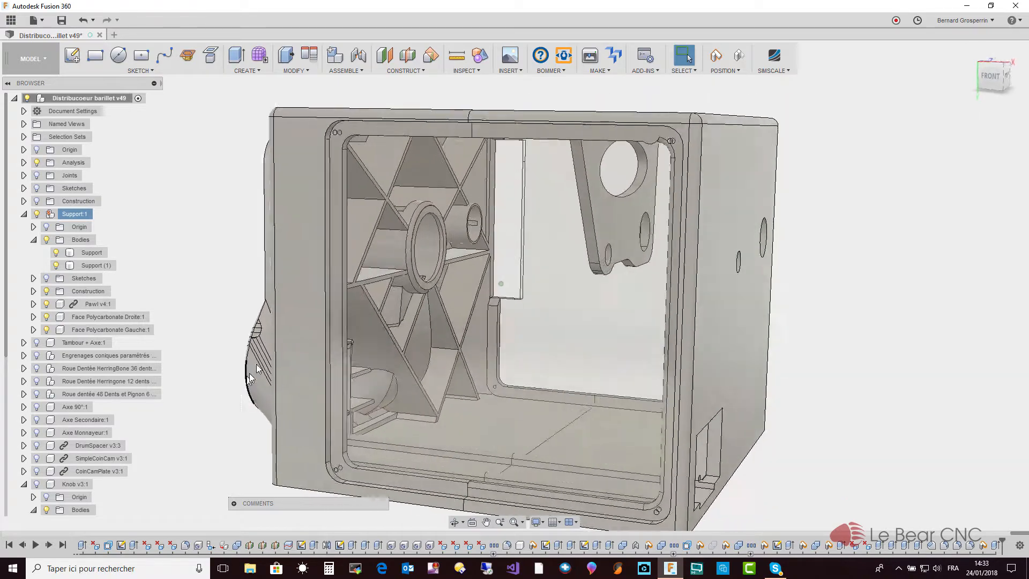
shift+middle_drag(416, 358, 609, 335)
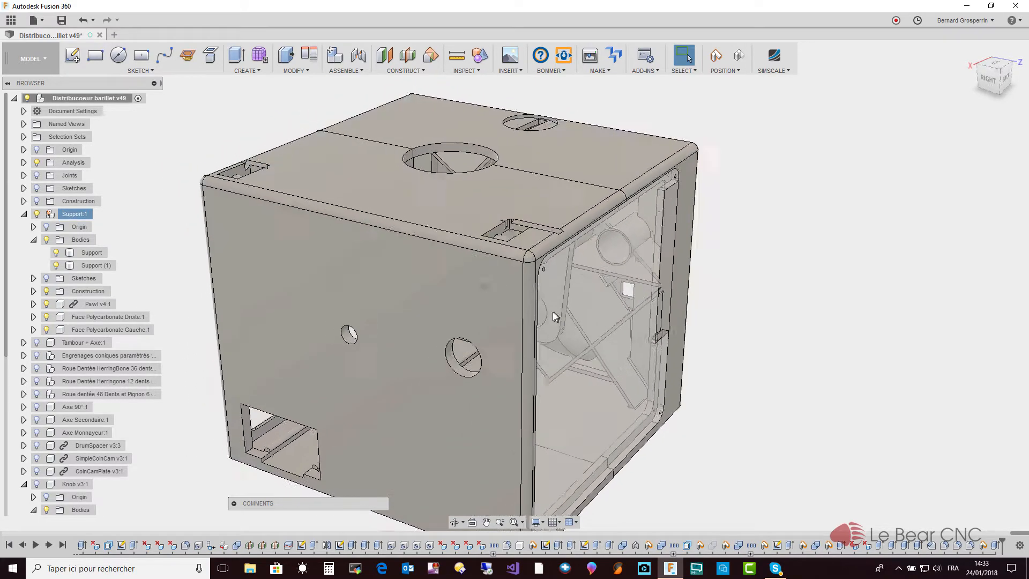
shift+middle_drag(215, 249, 590, 348)
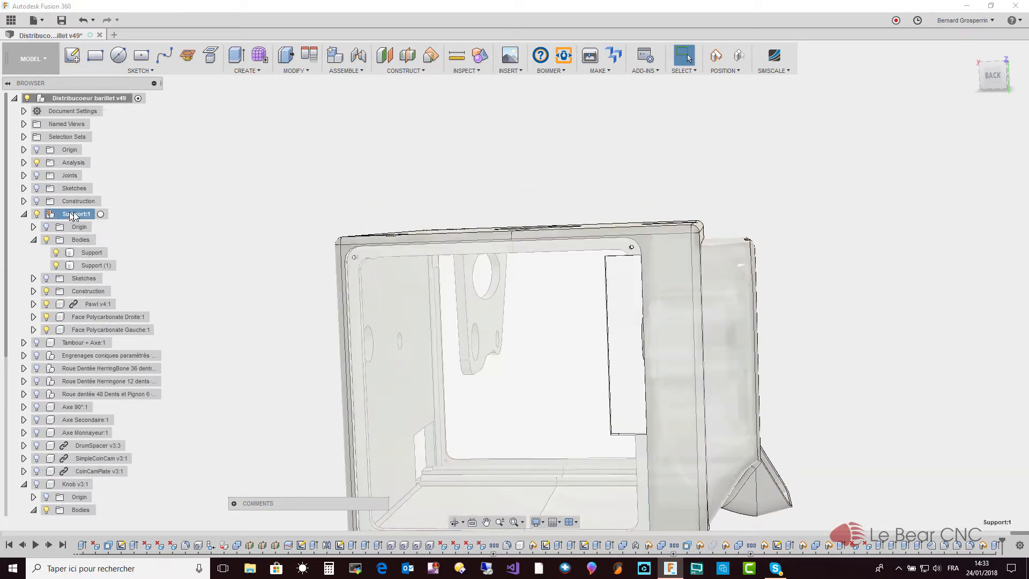
right_click(73, 215)
click(114, 524)
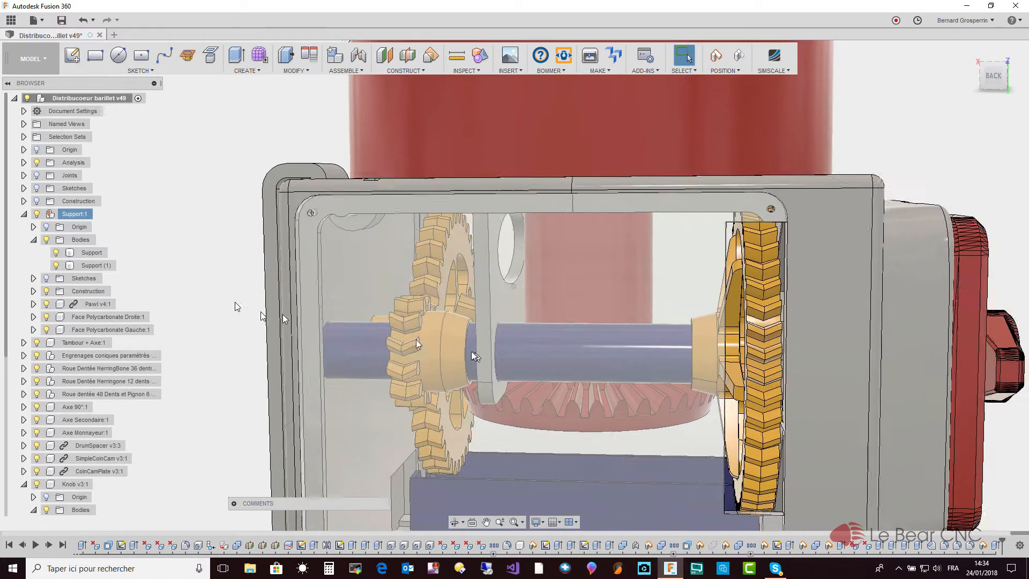
- Isolate the Support component and hide the Face Polycarbonate Gauche and Face Polycarbonate Droite panels
double_click(69, 214)
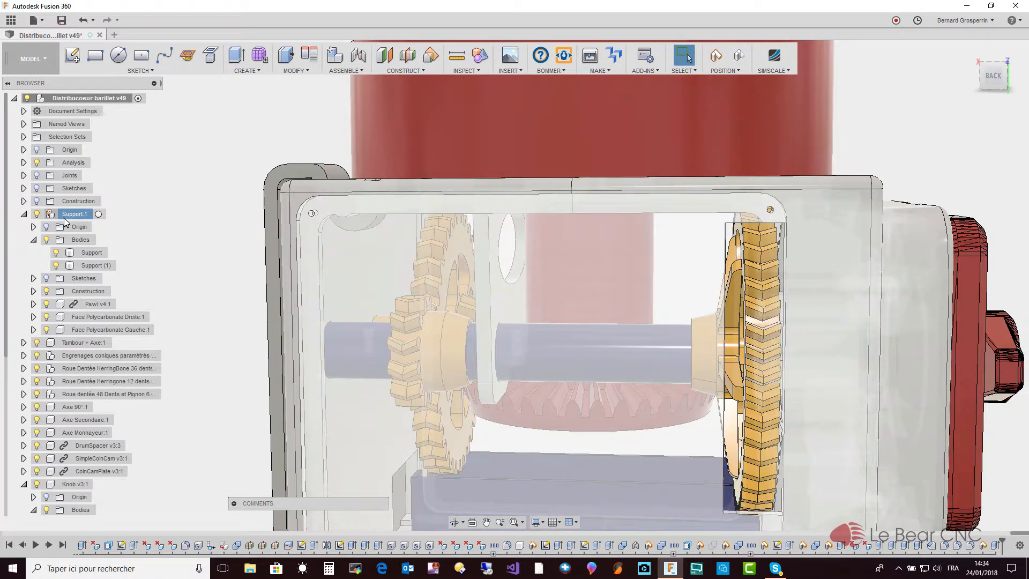
right_click(63, 215)
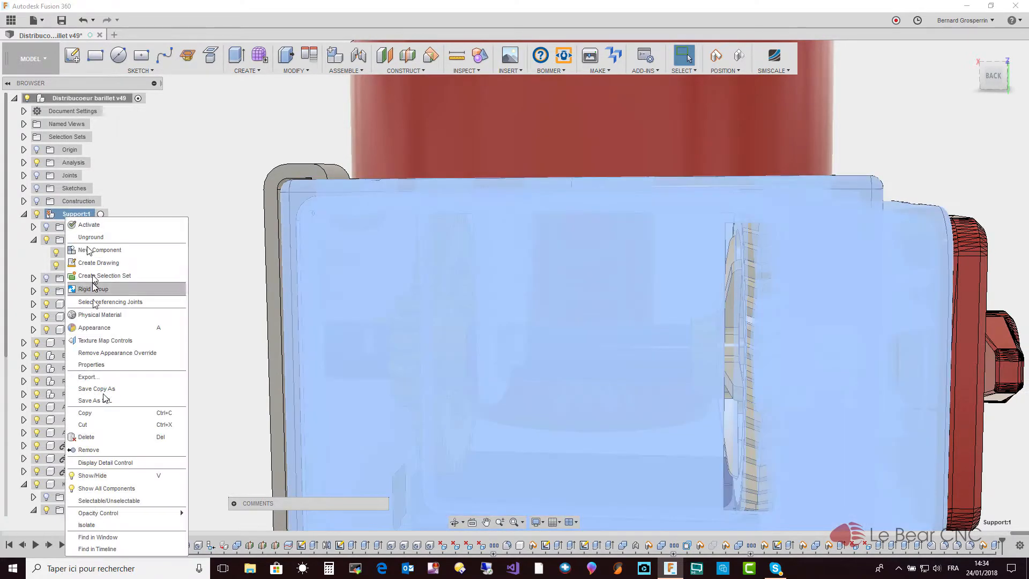
click(102, 526)
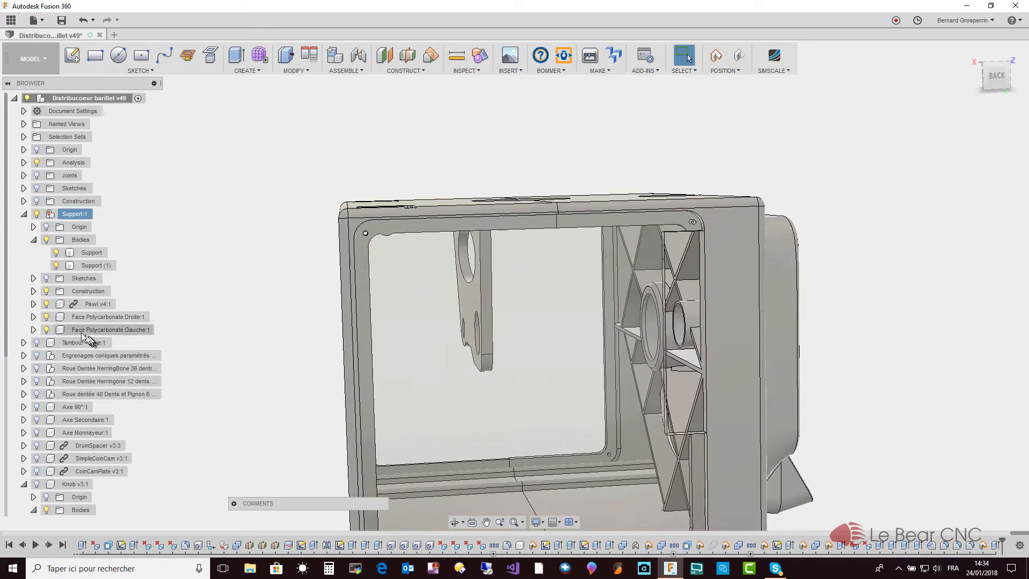
click(48, 329)
click(47, 317)
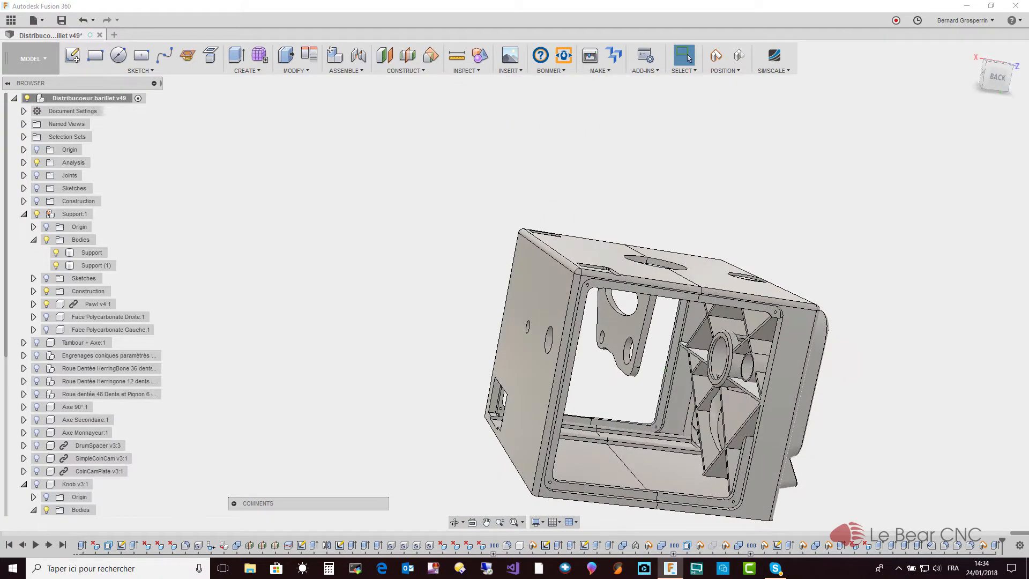
- Hide the Support body and view the inside of Support (1) squarely from the Left with an Orthographic camera
click(57, 252)
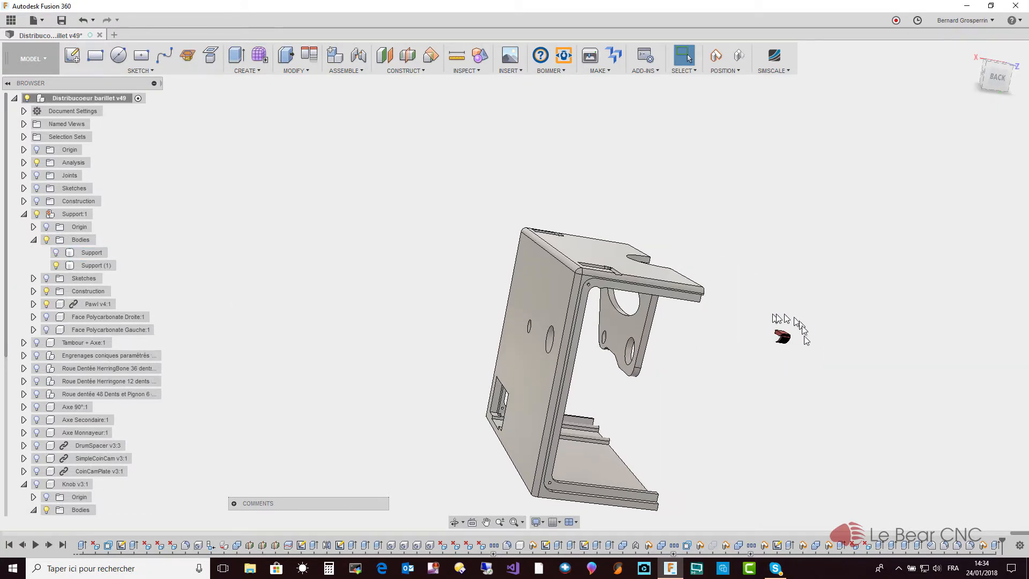
shift+middle_drag(791, 349, 828, 338)
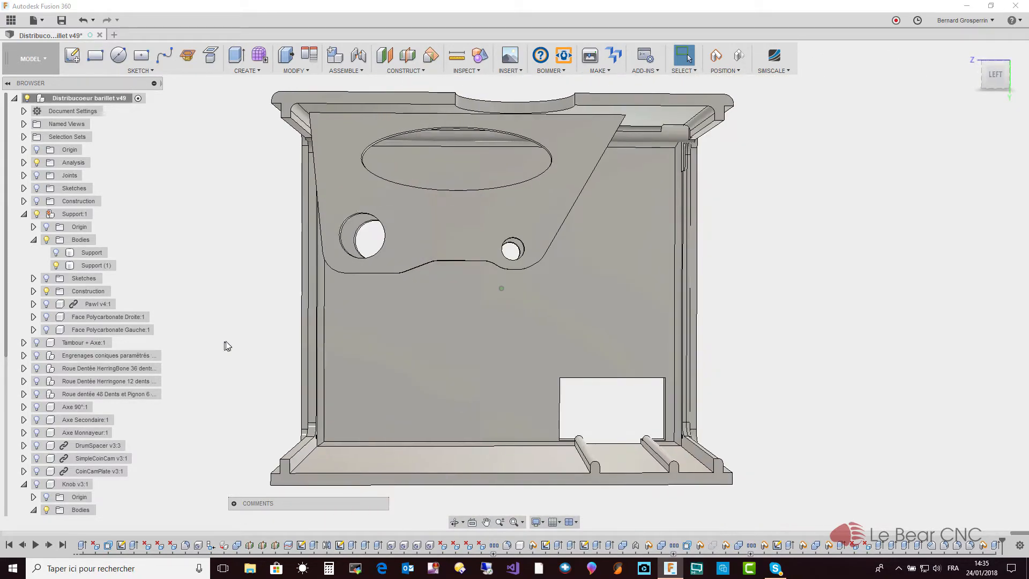
click(542, 525)
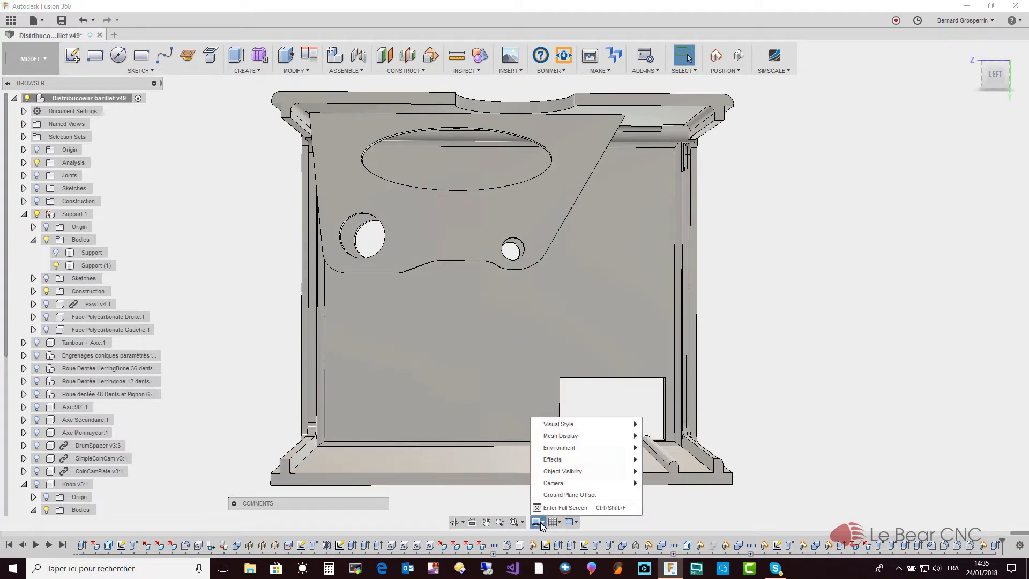
mouse_move(562, 483)
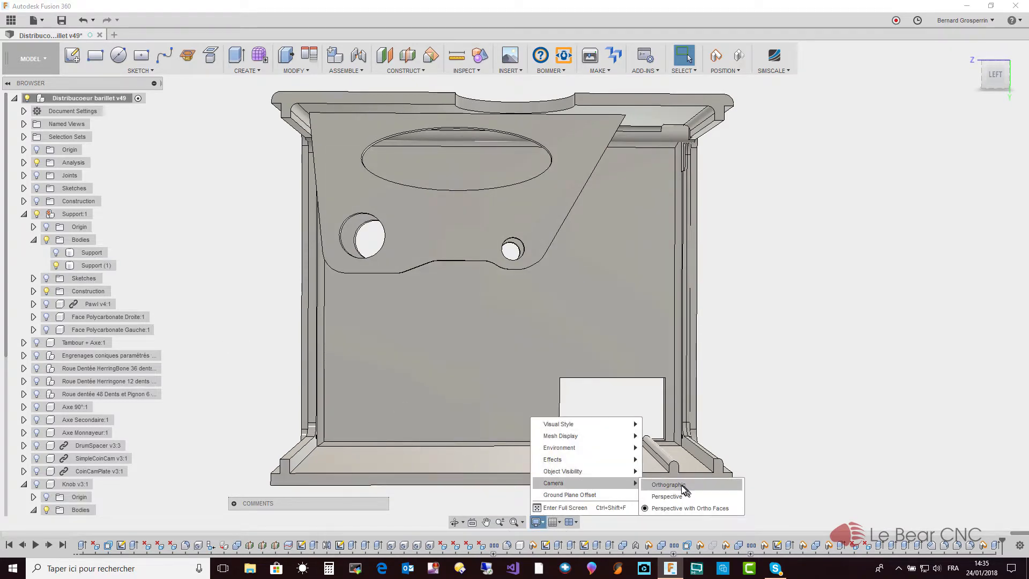
click(680, 485)
shift+middle_drag(681, 490, 995, 75)
click(995, 75)
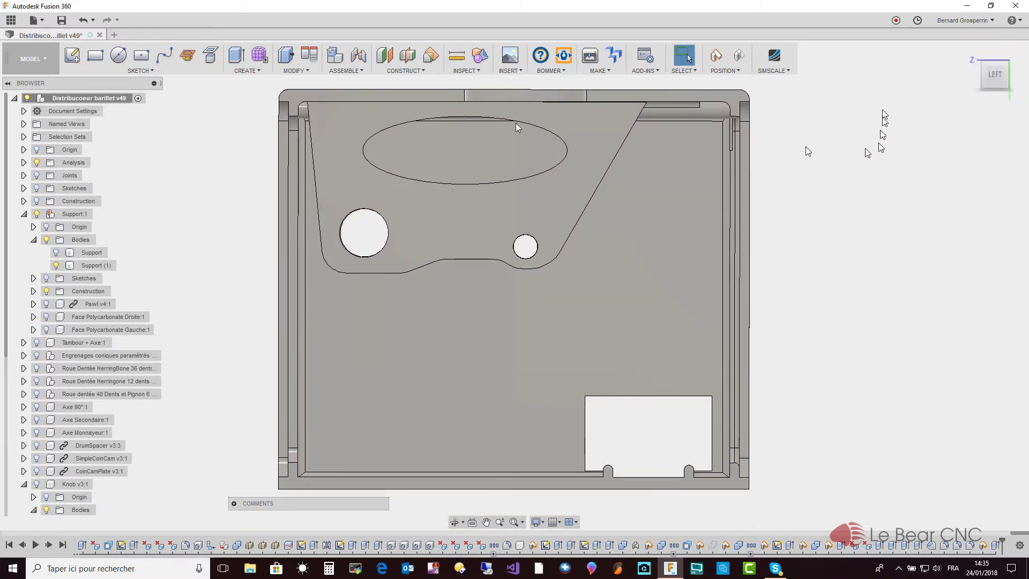
- Start a sketch on the upper rim face of the Support (1) body, capturing the current component positions
click(72, 55)
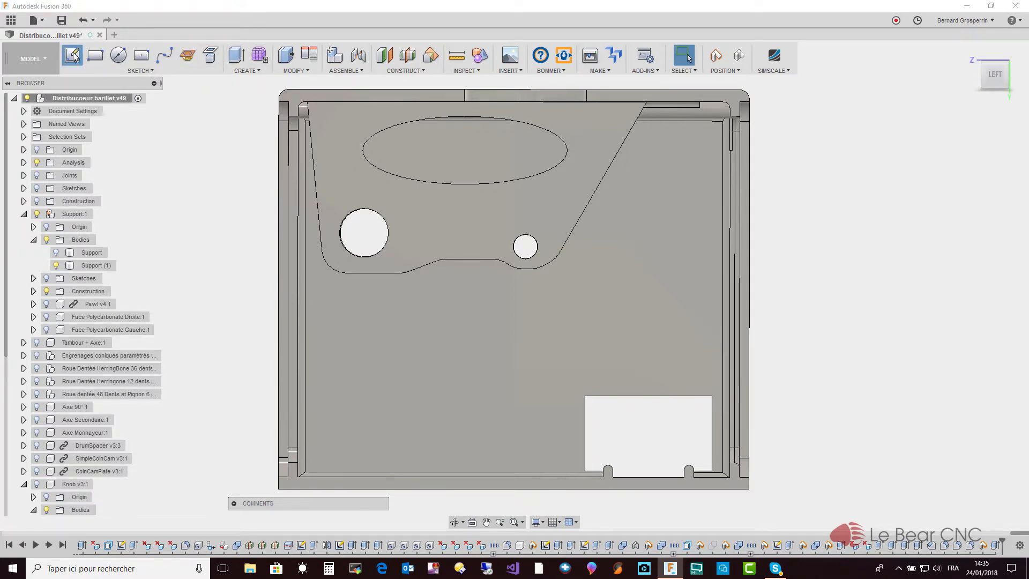
click(301, 120)
click(336, 97)
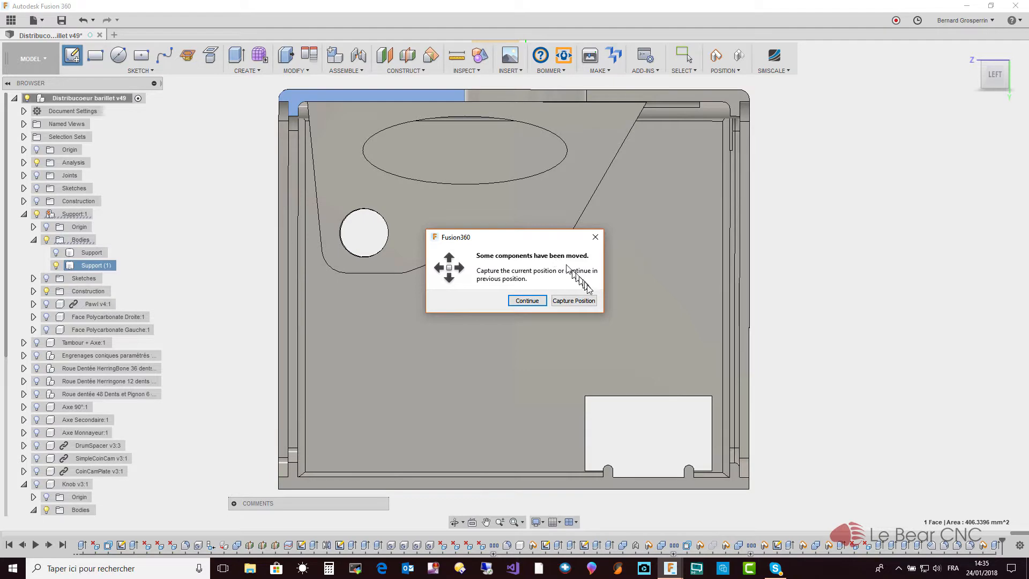
click(585, 303)
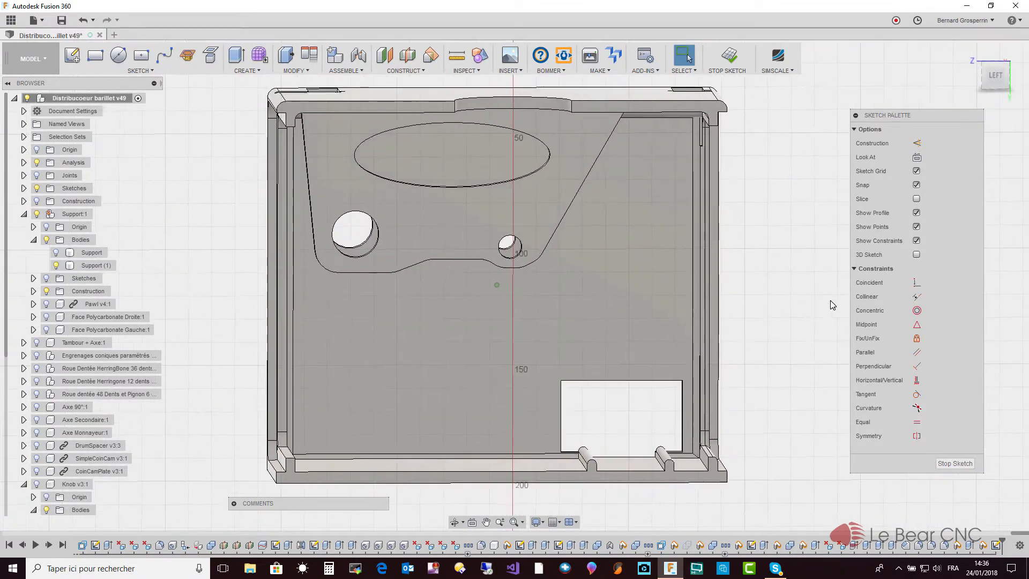
- Project the whole Support (1) body into the sketch using the body selection filter
key(p)
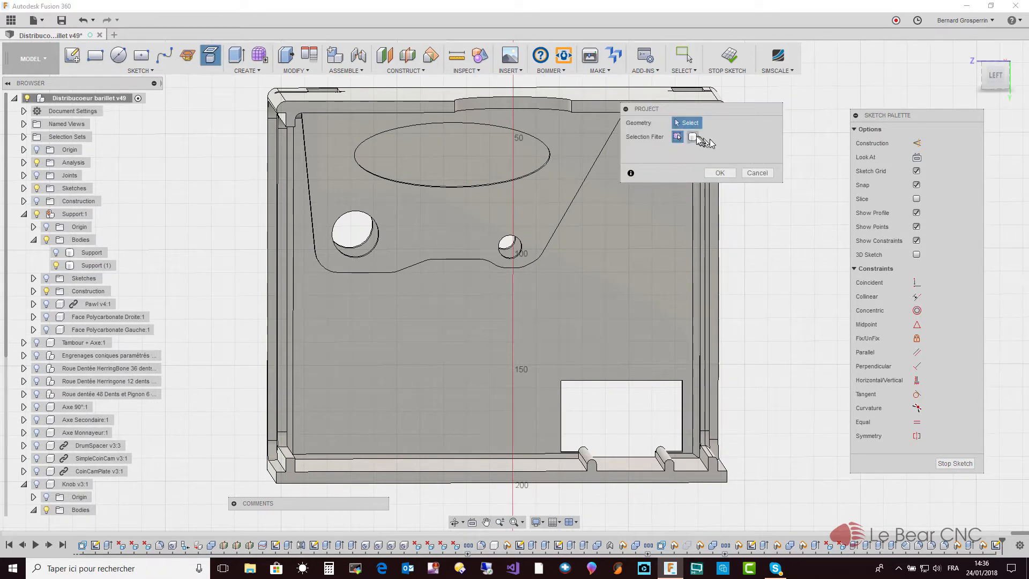
click(693, 137)
click(602, 121)
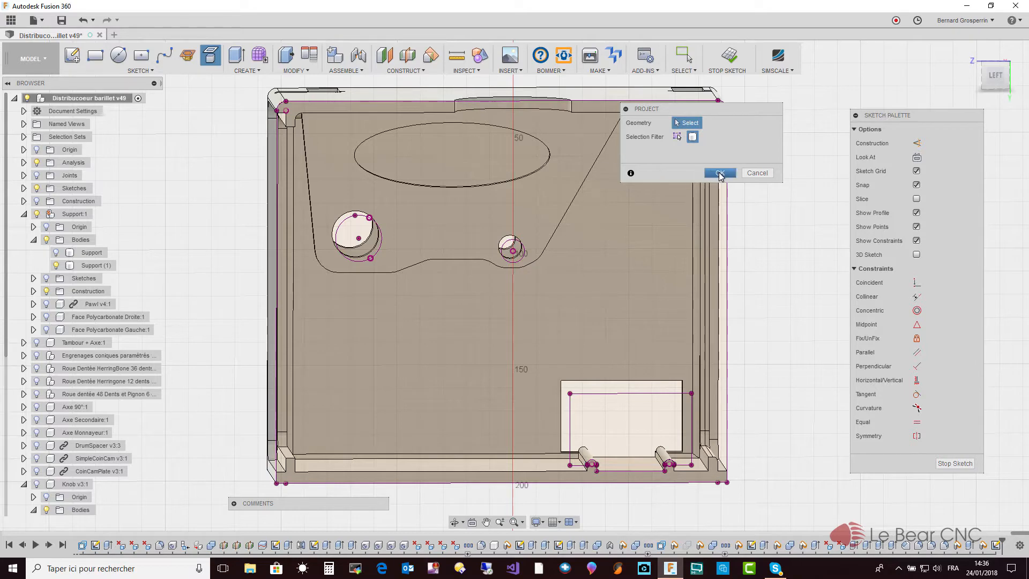
click(719, 172)
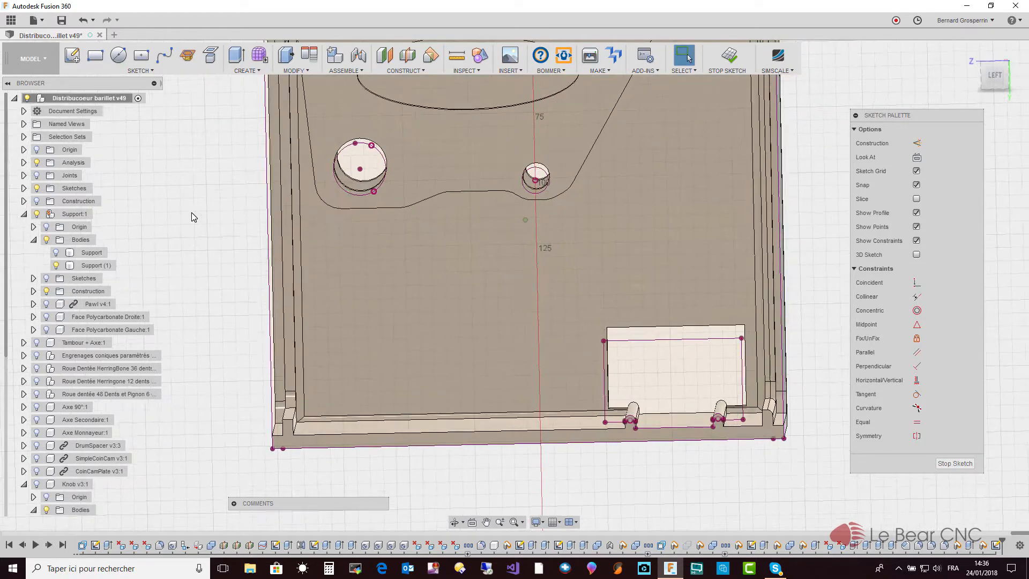
- Project individual inner rim edges along the housing's bottom and top walls into the sketch, and hide the Support (1) body
key(p)
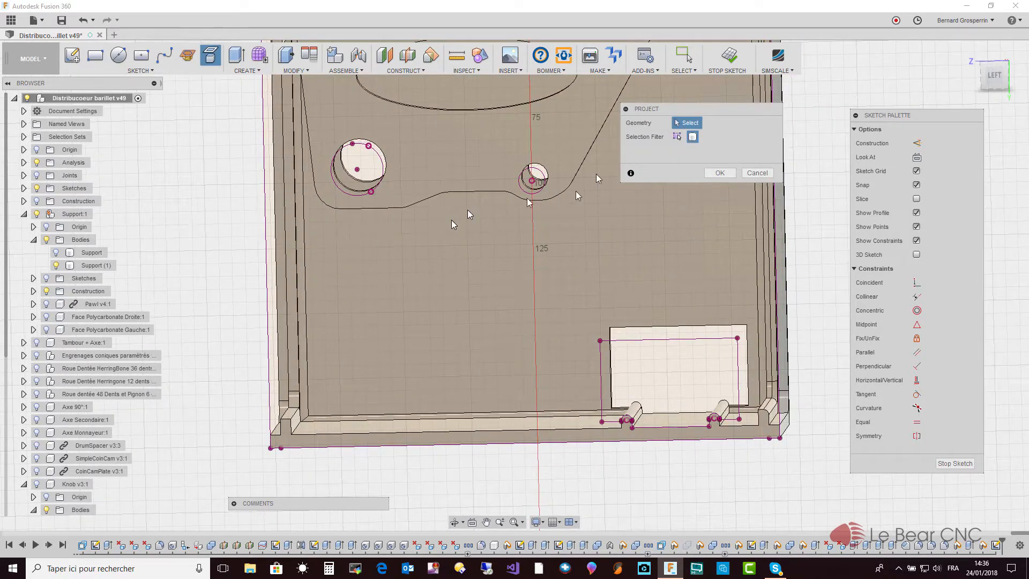
click(677, 137)
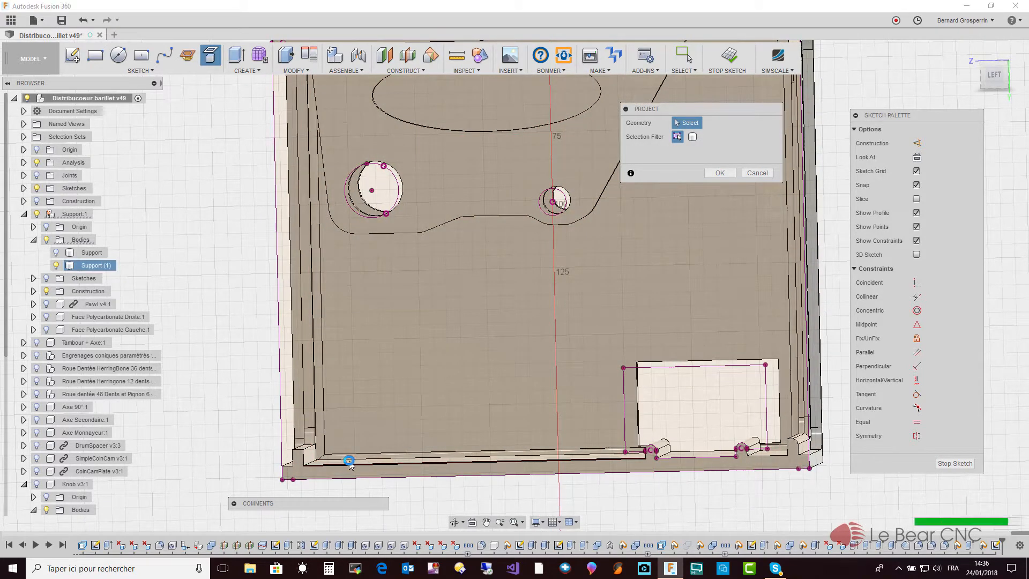
click(364, 463)
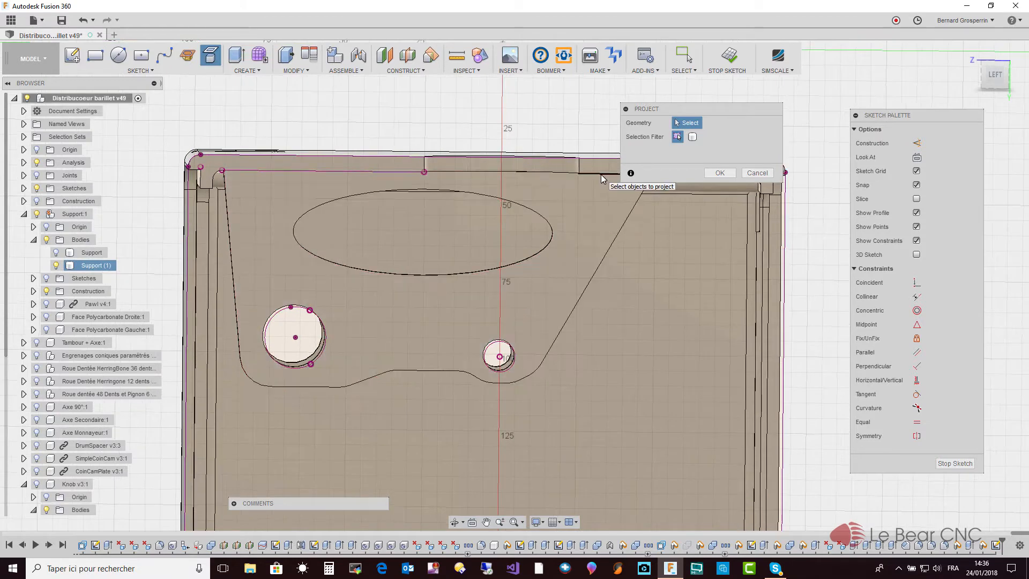
click(601, 175)
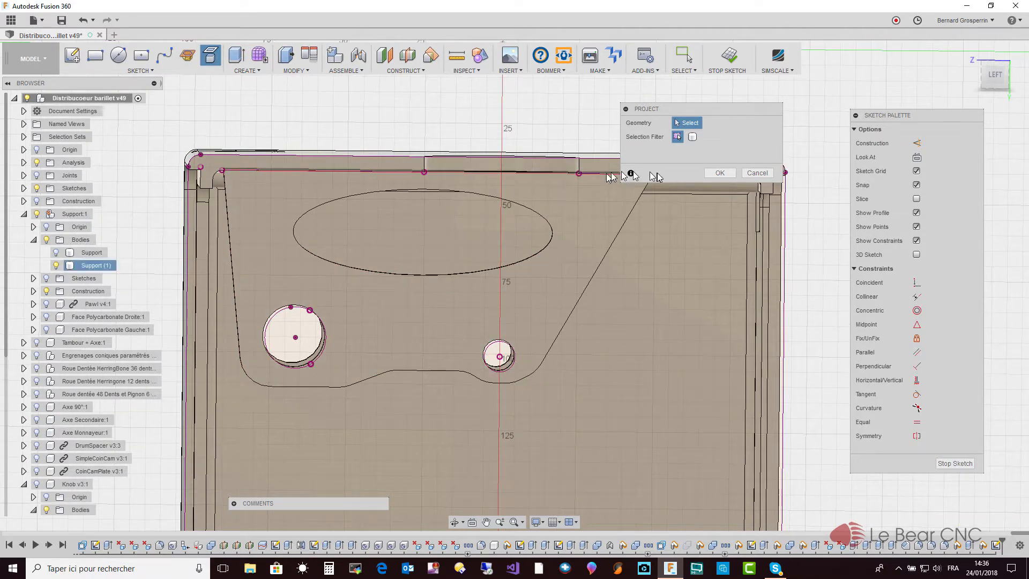
click(713, 172)
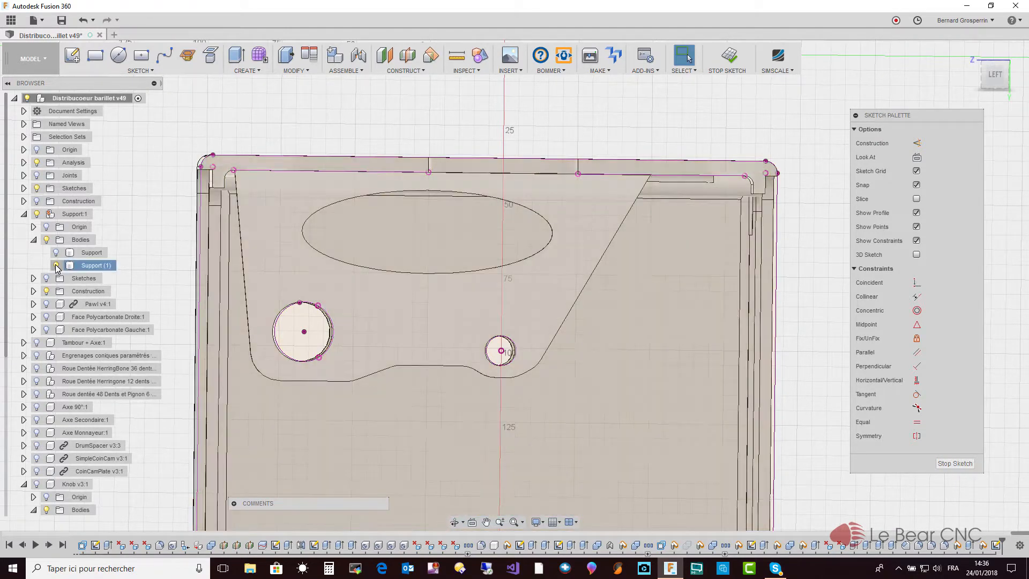
click(57, 266)
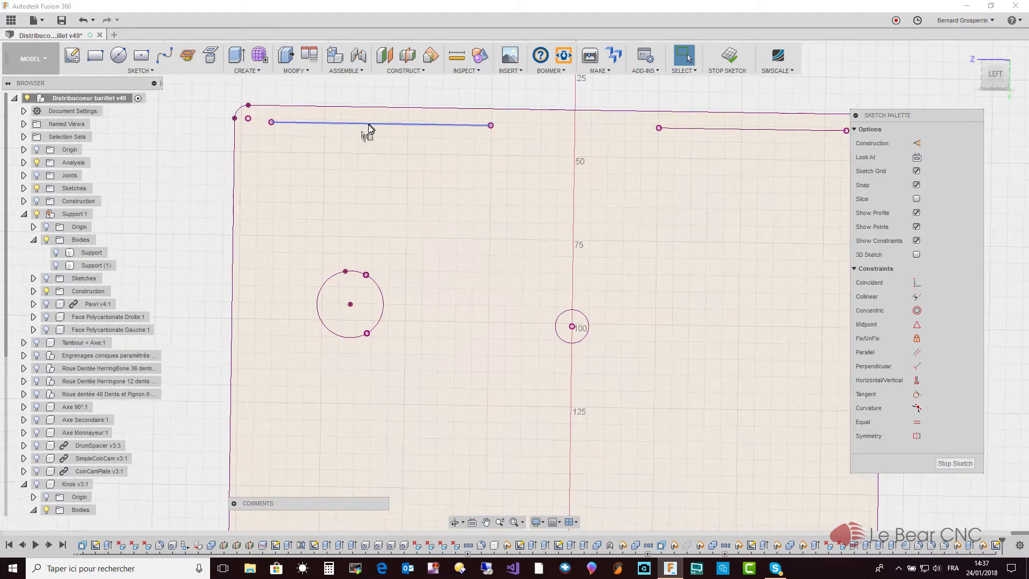
click(368, 125)
right_click(368, 128)
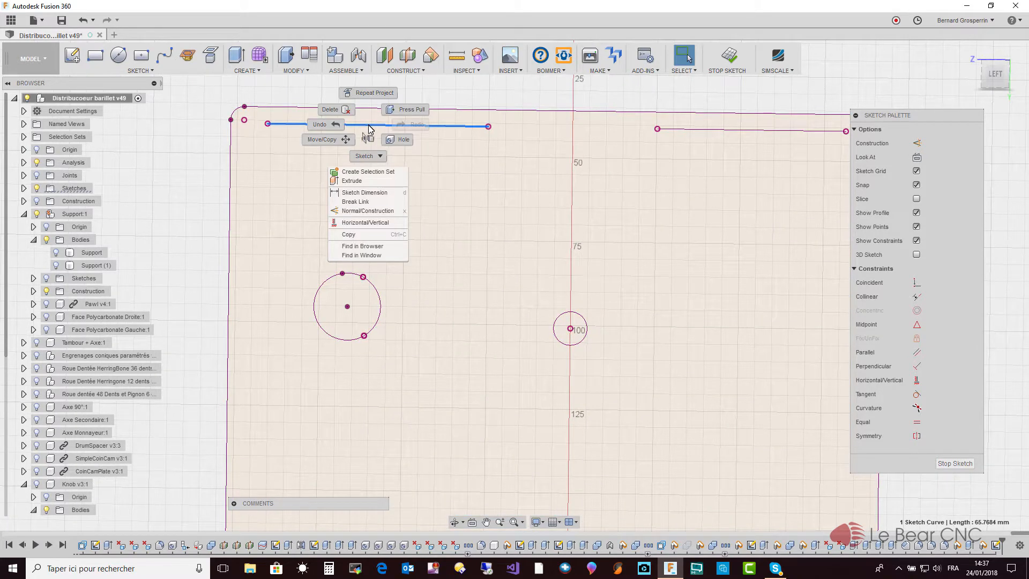
click(255, 98)
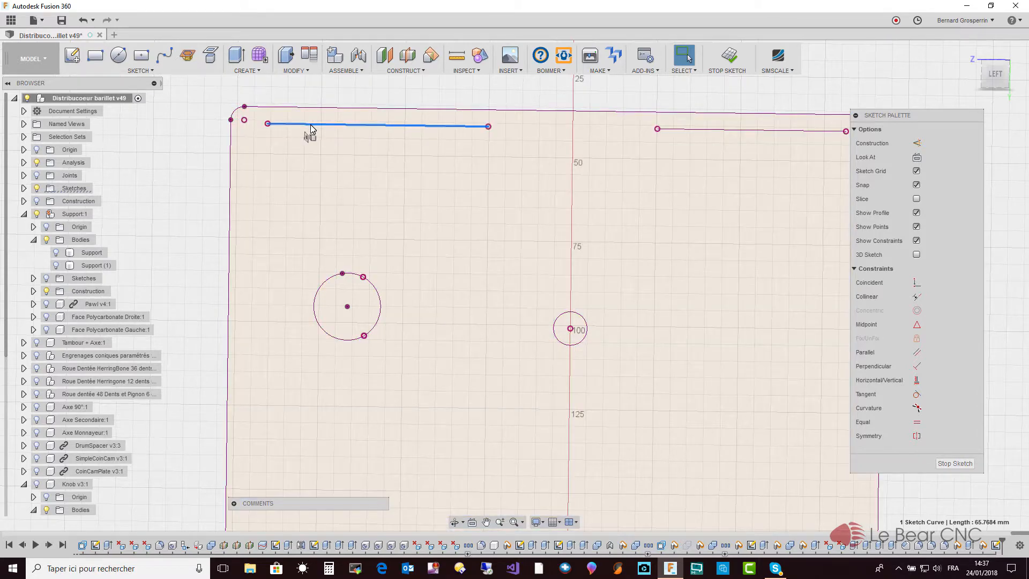
key(o)
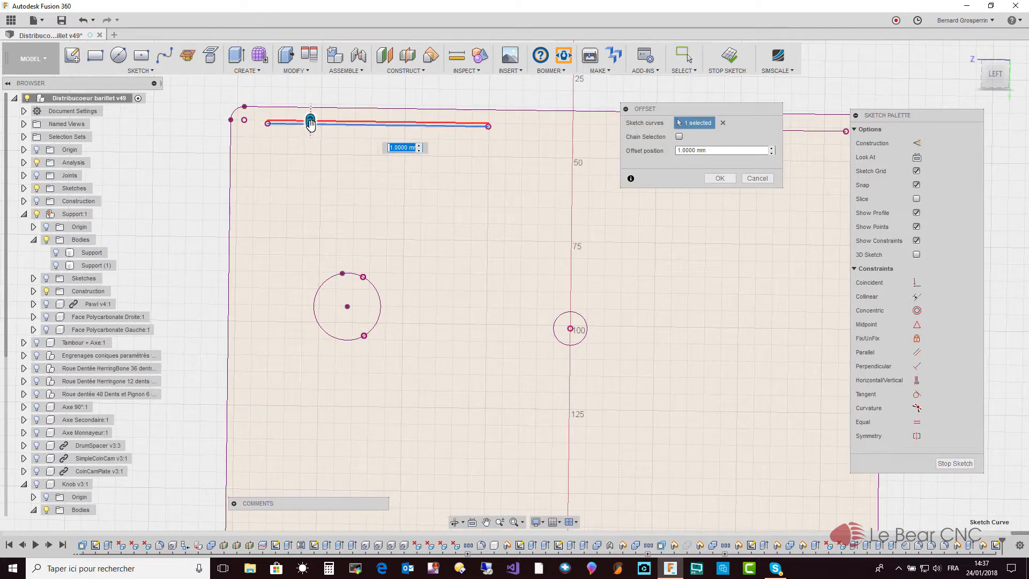
drag(311, 123, 311, 135)
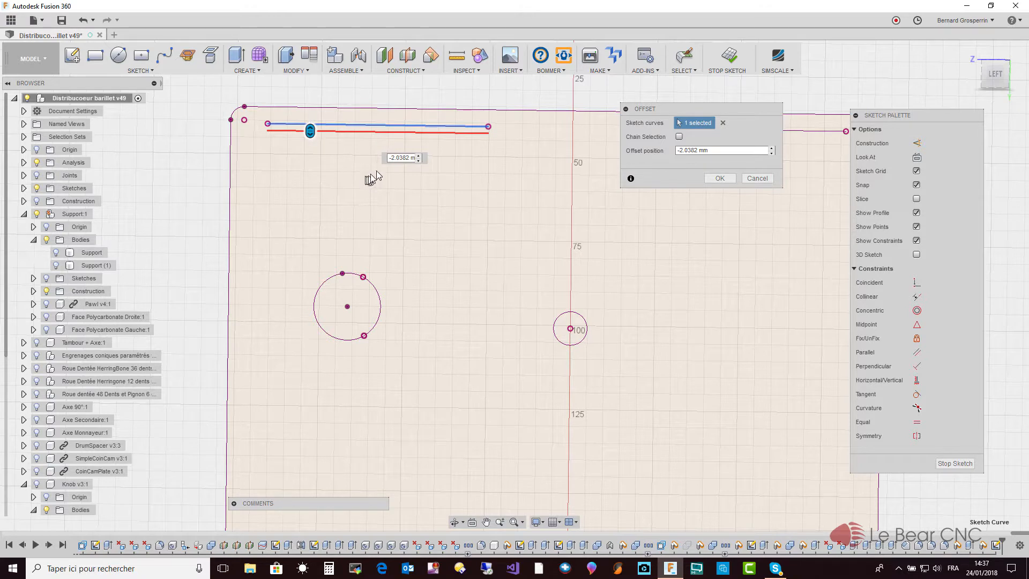
double_click(408, 159)
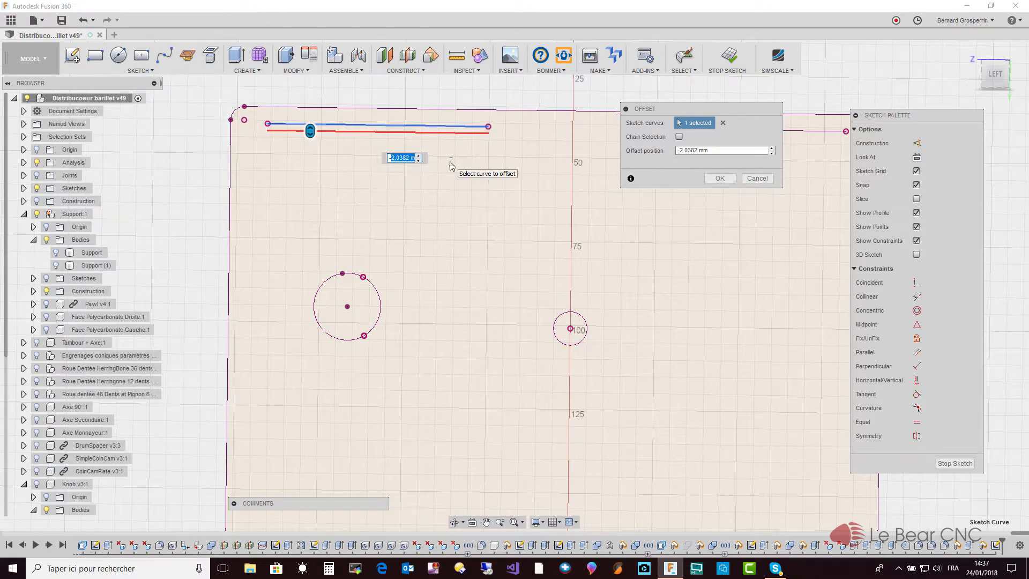
text(-3)
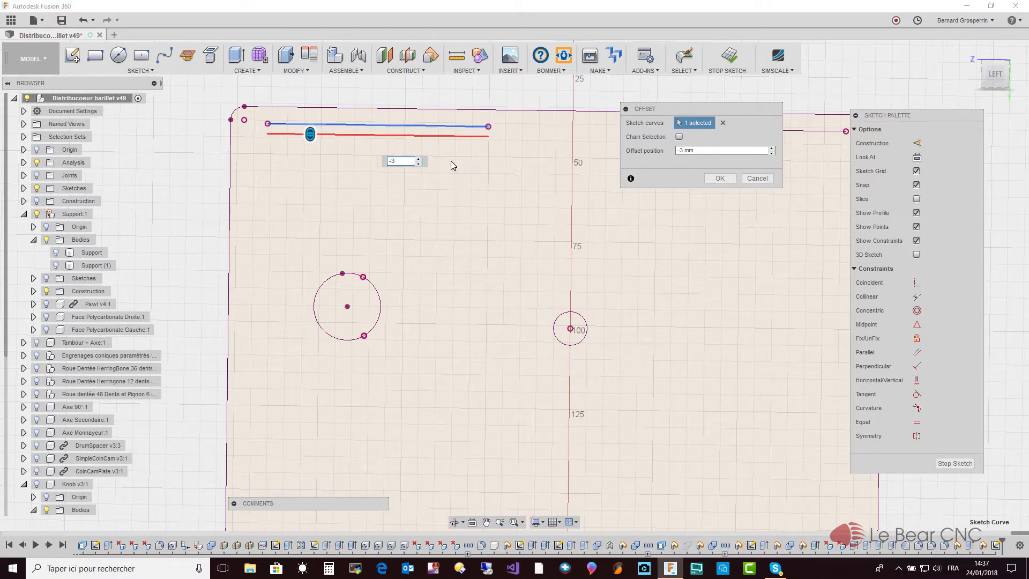
drag(663, 113, 585, 165)
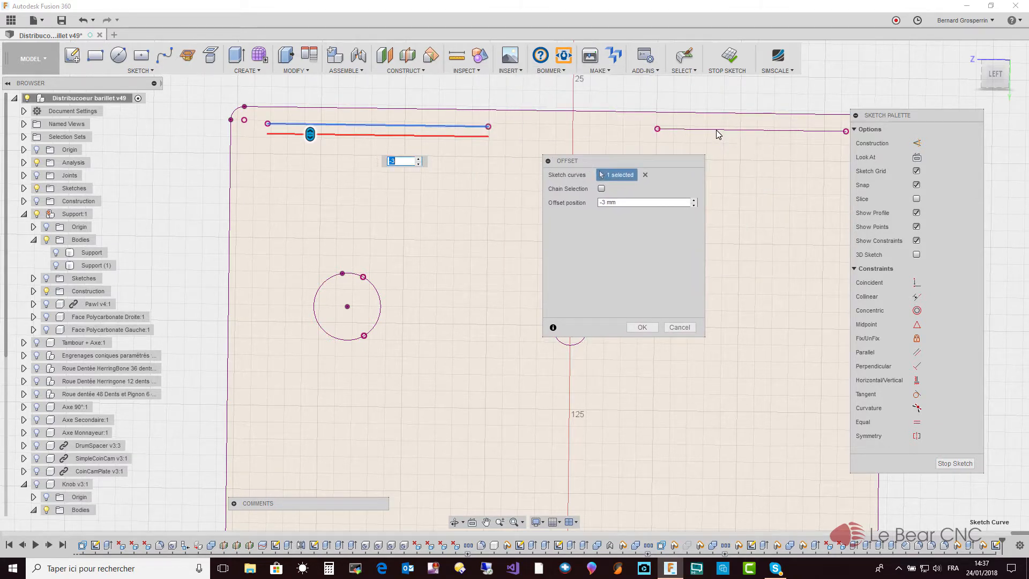
click(644, 175)
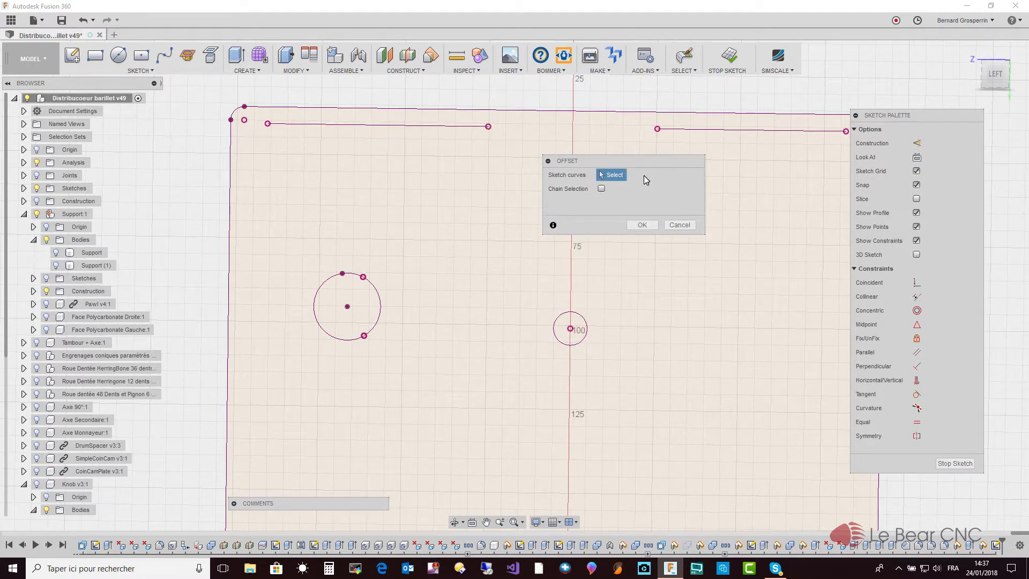
click(436, 126)
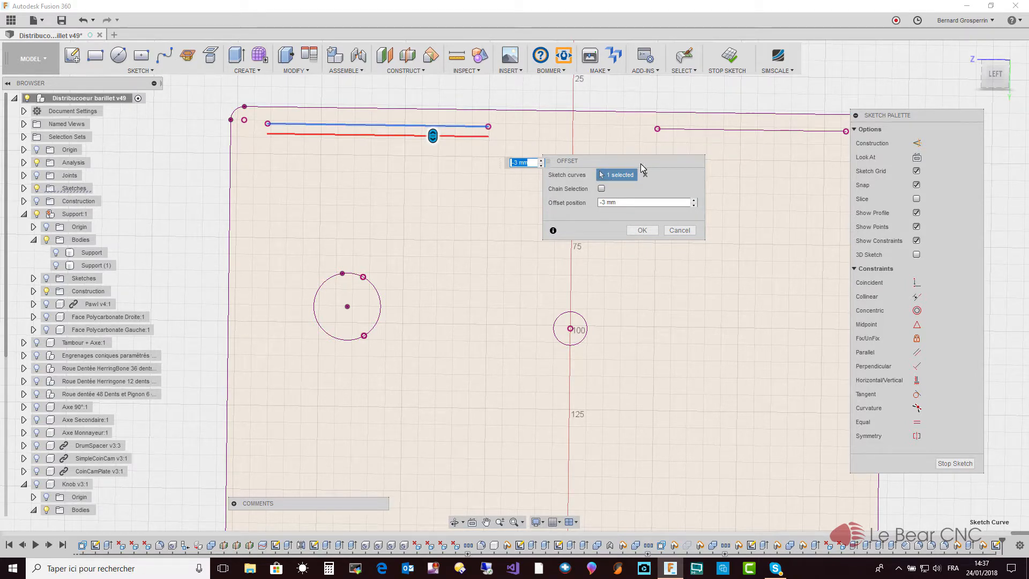
key(BackSpace)
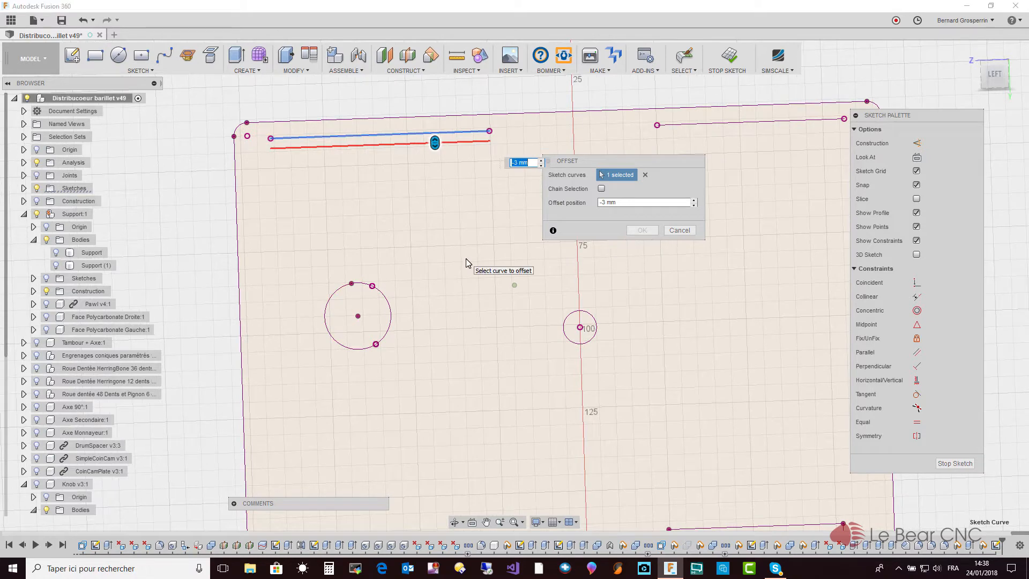
click(679, 231)
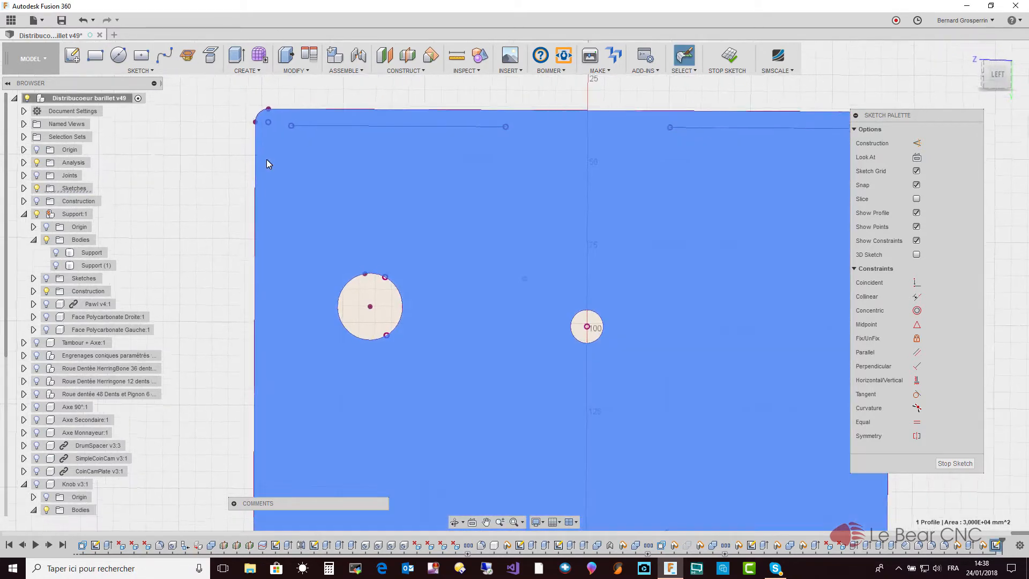
- Offset the longer projected line near the housing's upper edge by -3 mm, towards the inside of the housing
shift+middle_drag(262, 150, 360, 133)
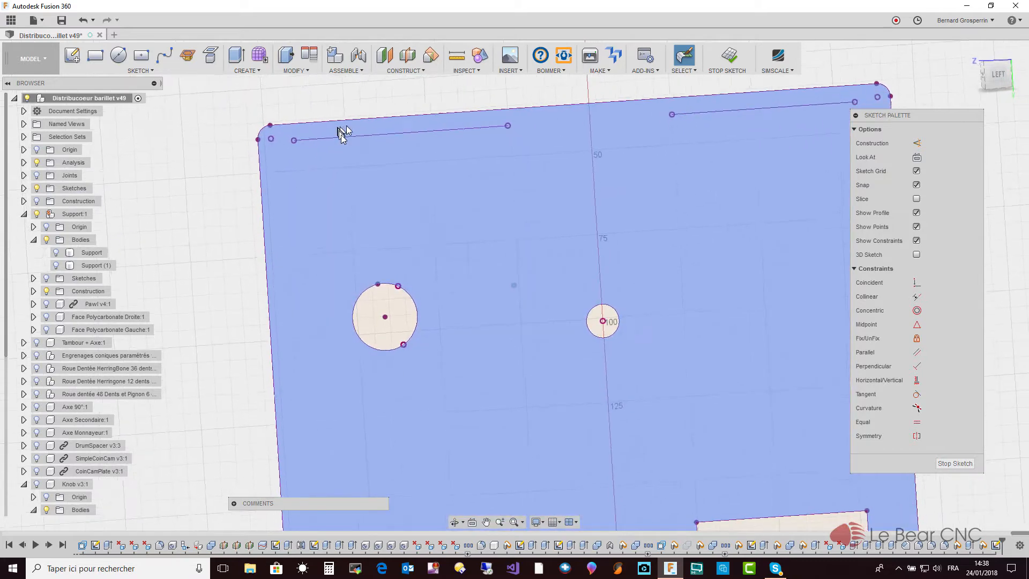
click(372, 121)
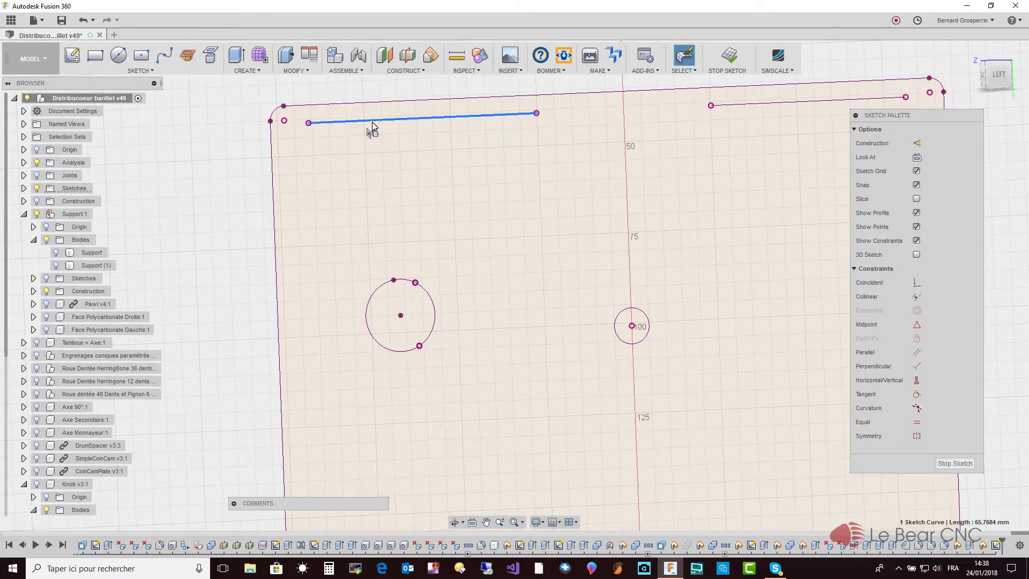
key(o)
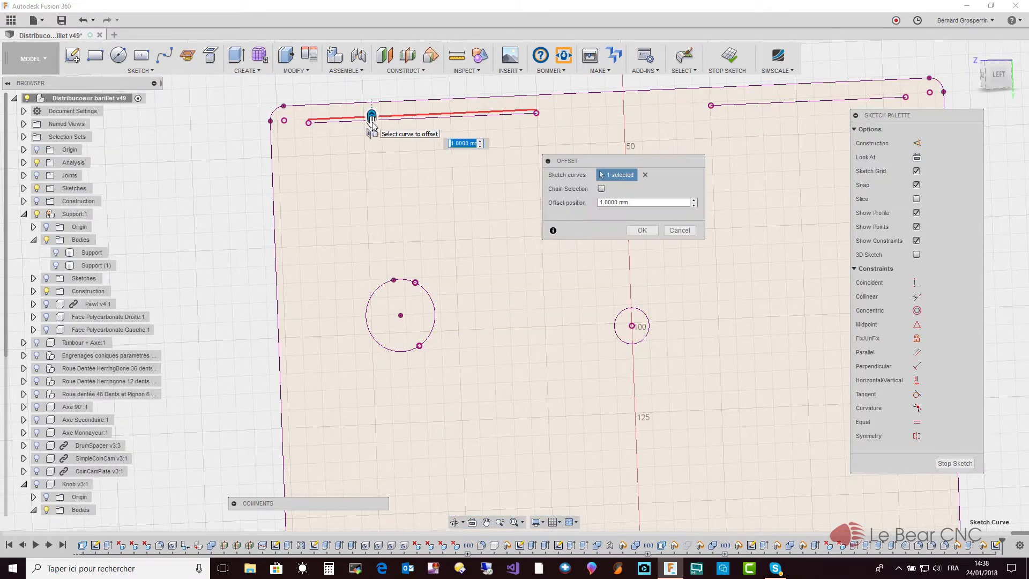
drag(372, 123, 373, 135)
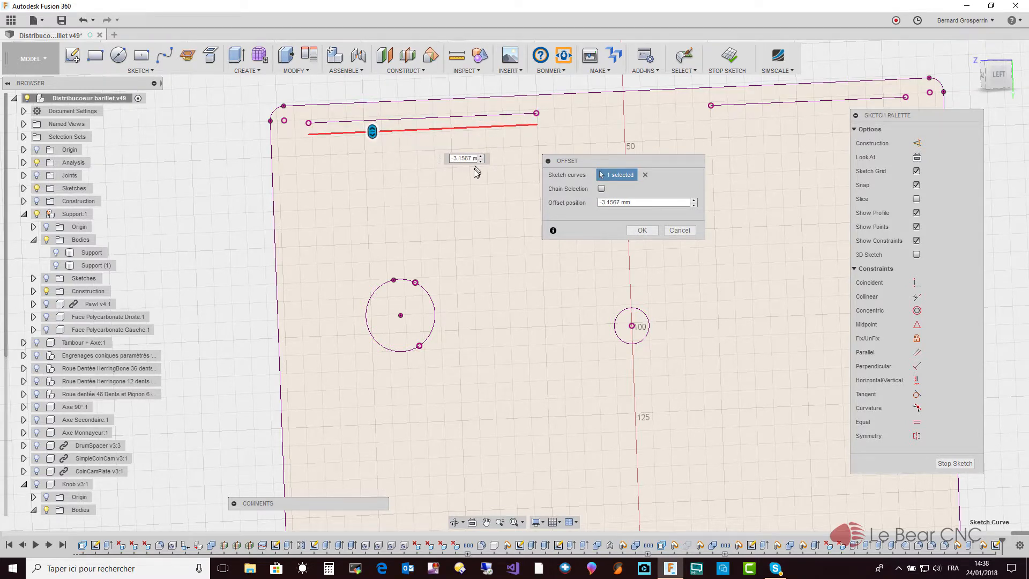
drag(452, 159, 516, 158)
text(-3)
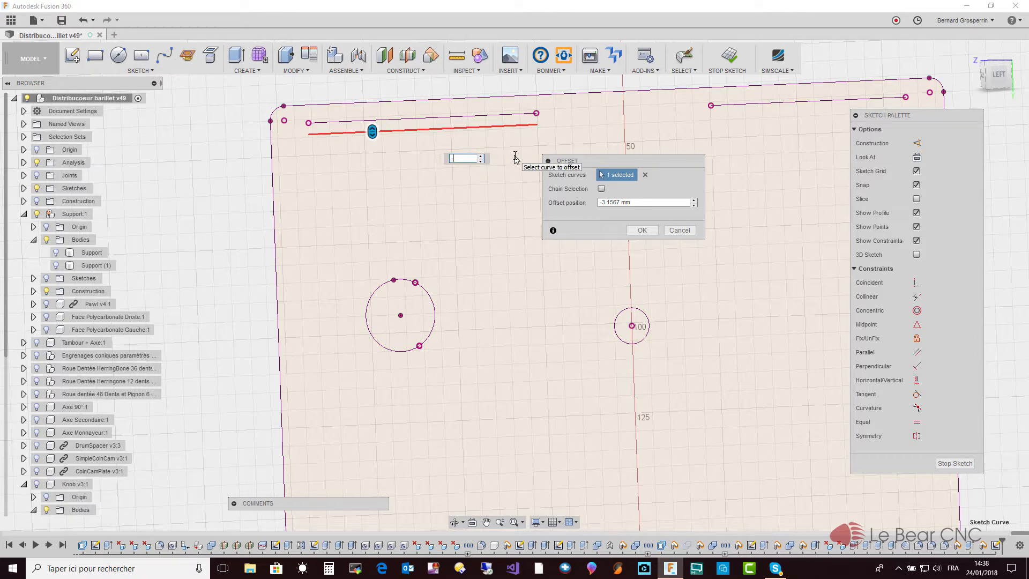
click(640, 231)
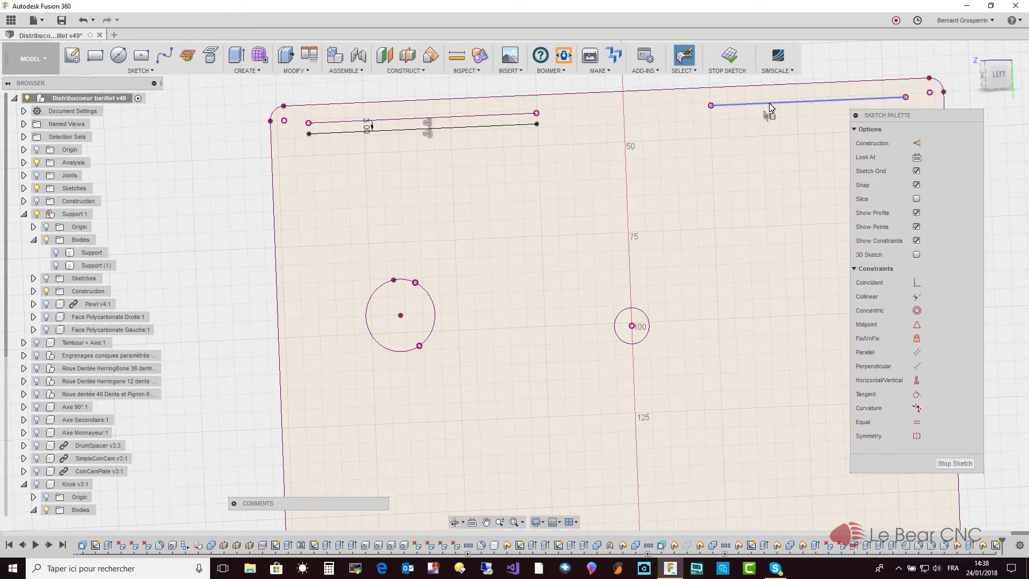
- Offset the shorter projected line near the housing's upper edge by -3 mm, towards the inside of the housing
click(770, 104)
key(o)
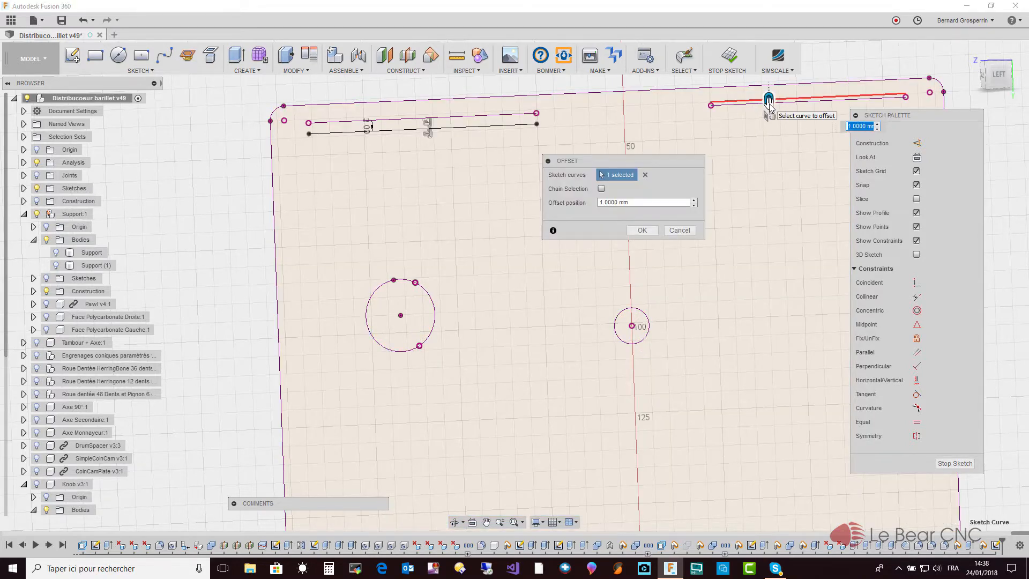
drag(770, 104, 770, 115)
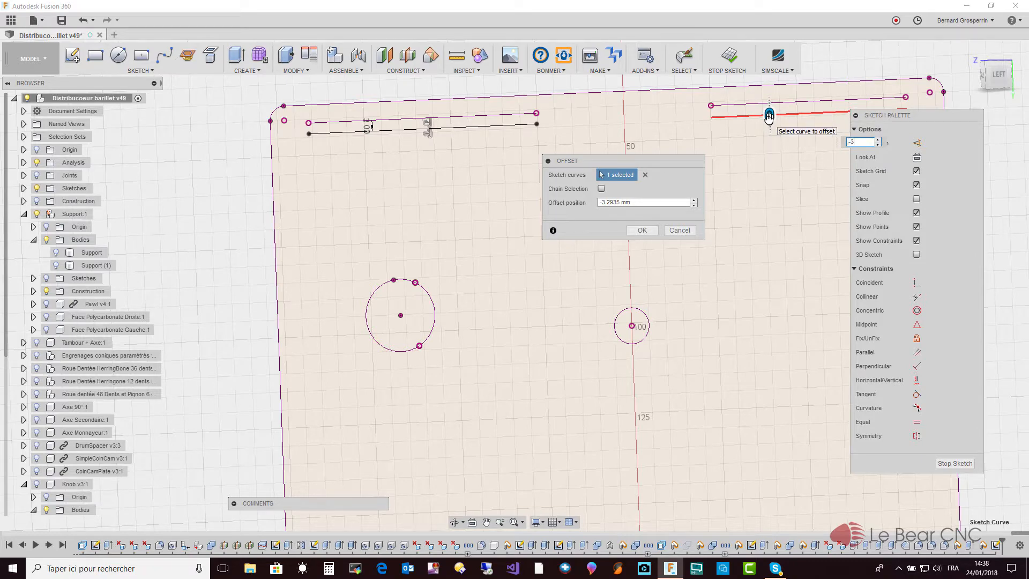
key(Return)
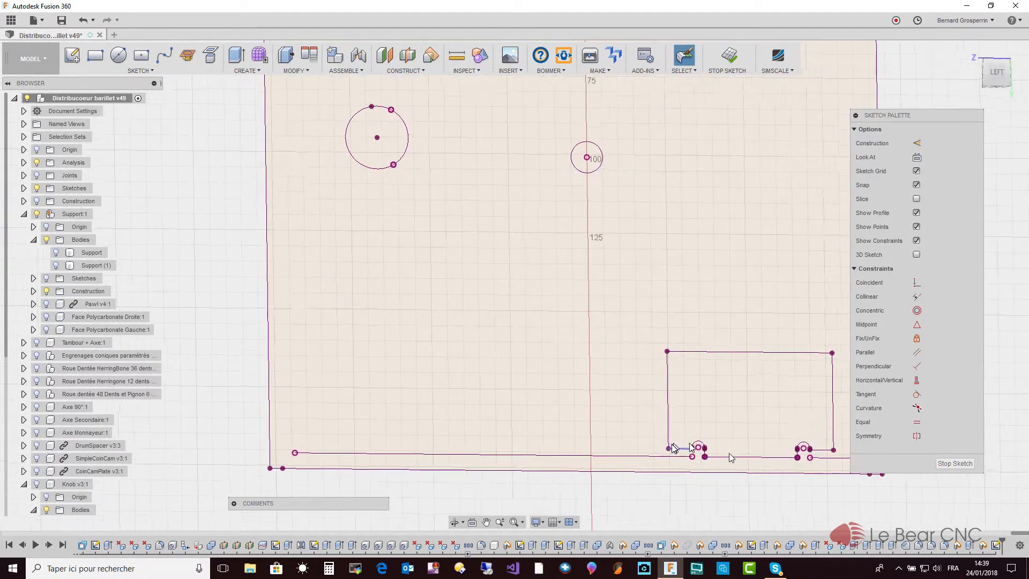
- Offset the long projected line along the housing's lower edge by -3 mm, towards the inside
click(526, 458)
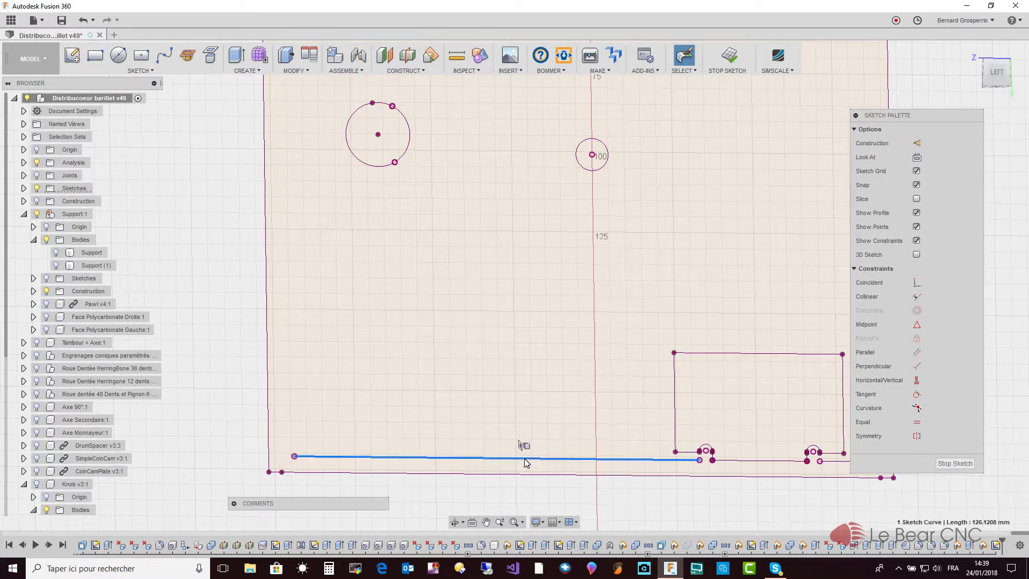
key(o)
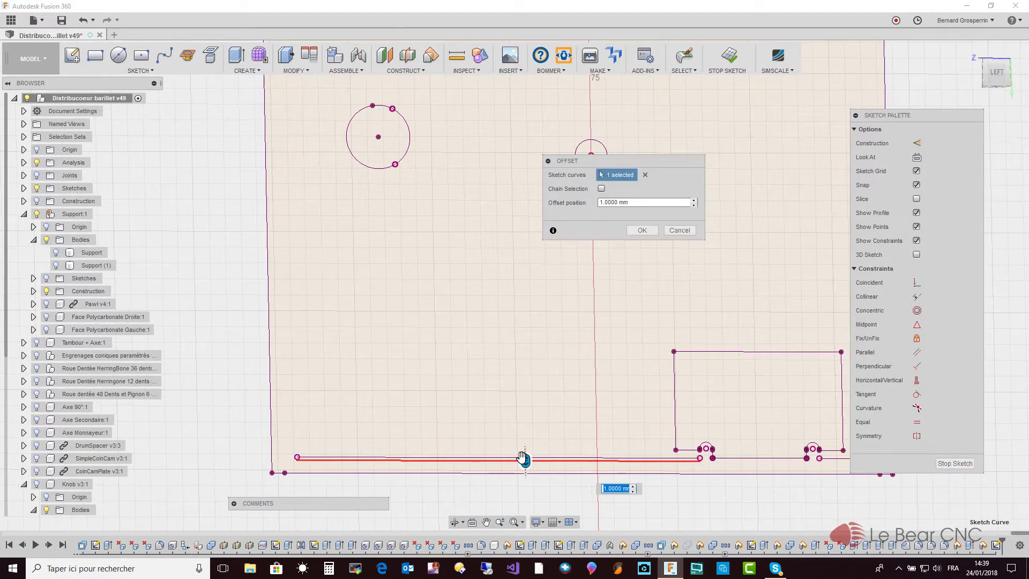
text(3)
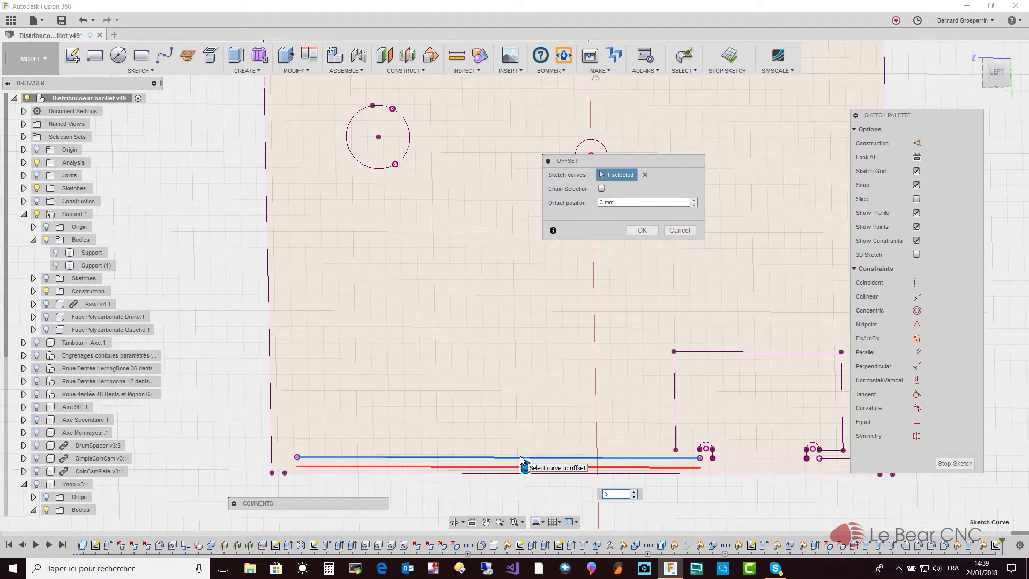
key(BackSpace)
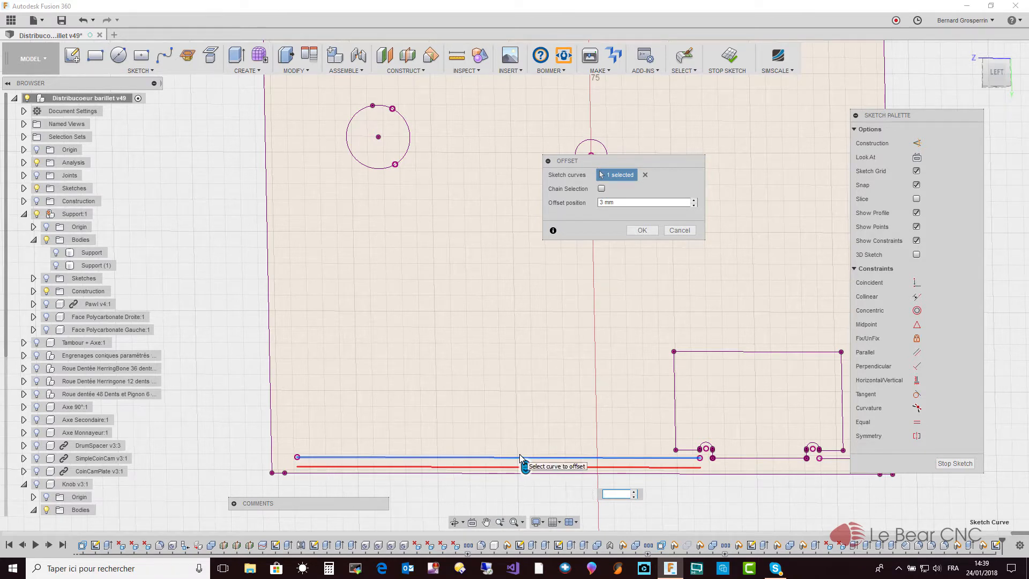
text(-3)
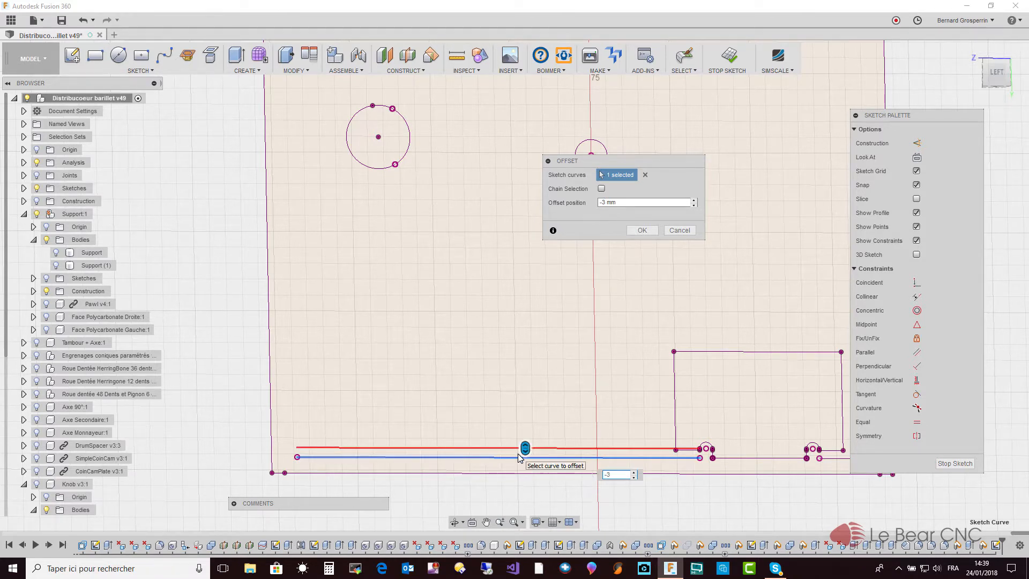
key(Return)
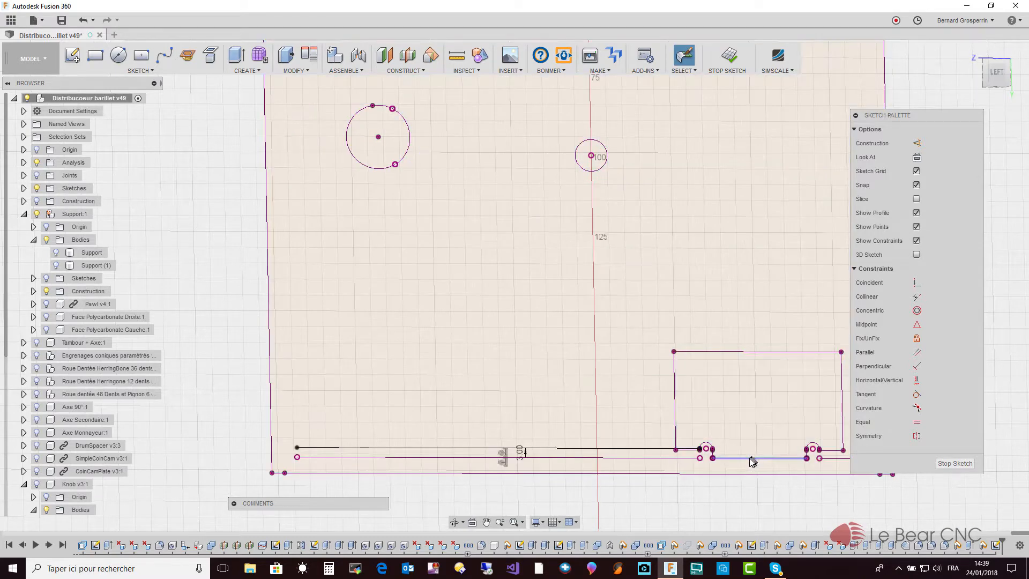
- Offset the lower projected segment between the two notches by 3 mm and the short segment beyond them by -3 mm, both inwards
click(750, 459)
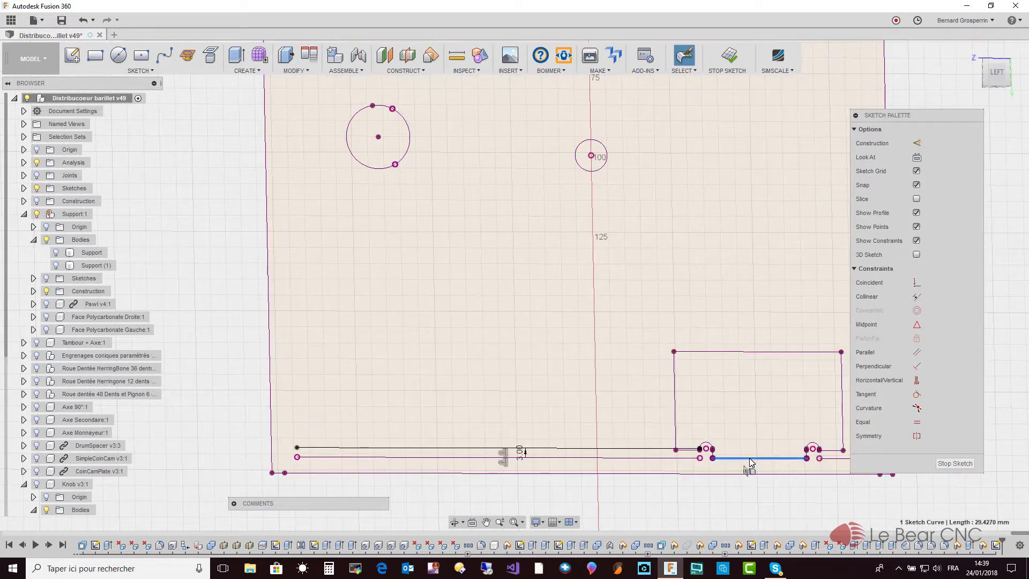
key(o)
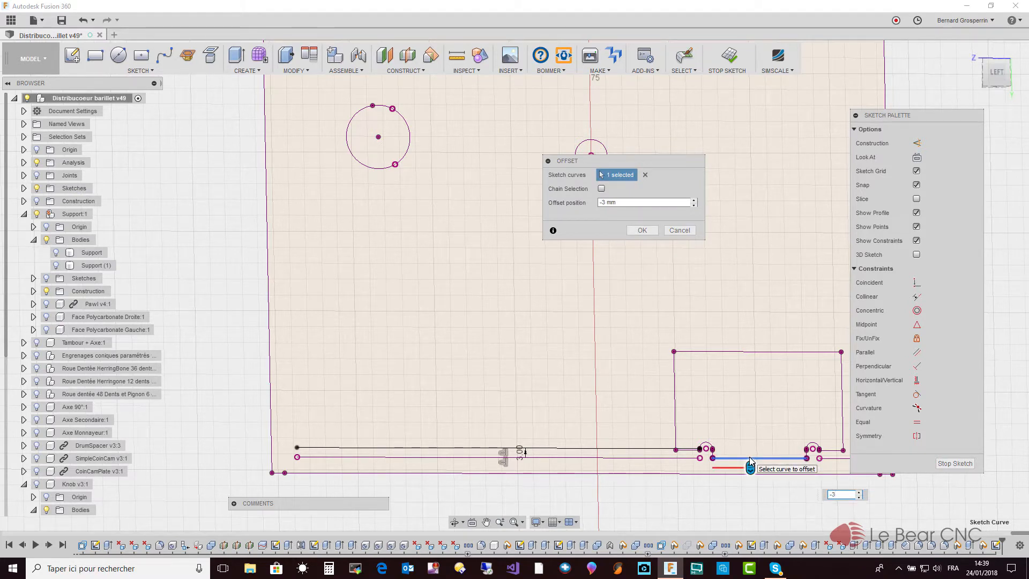
text(3)
key(Return)
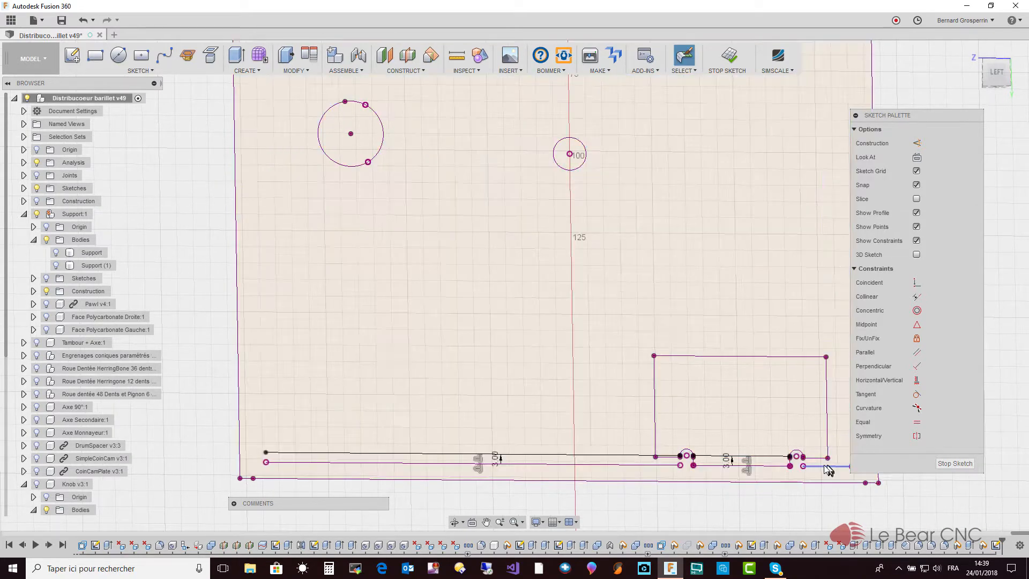
click(825, 466)
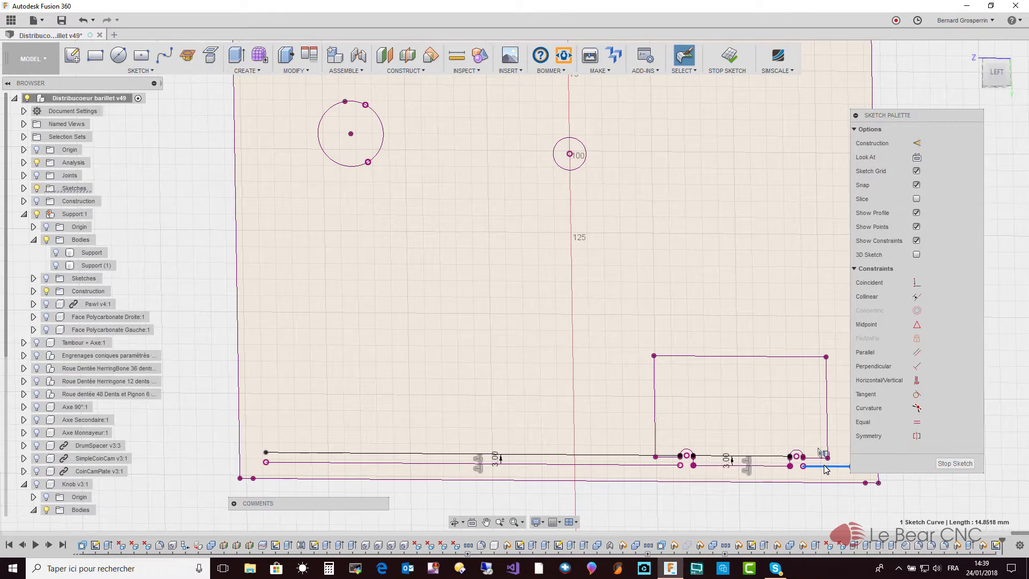
key(o)
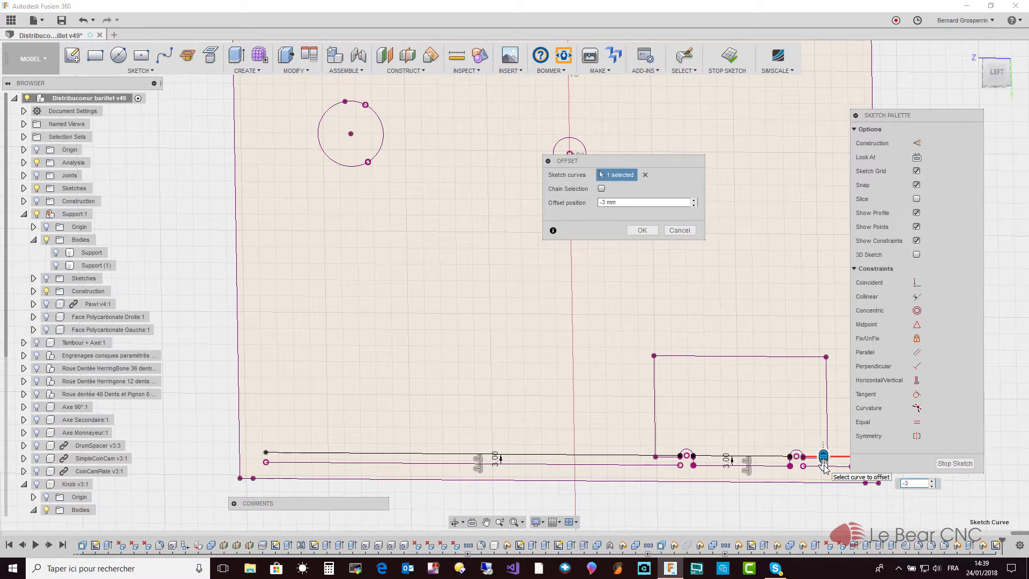
key(Return)
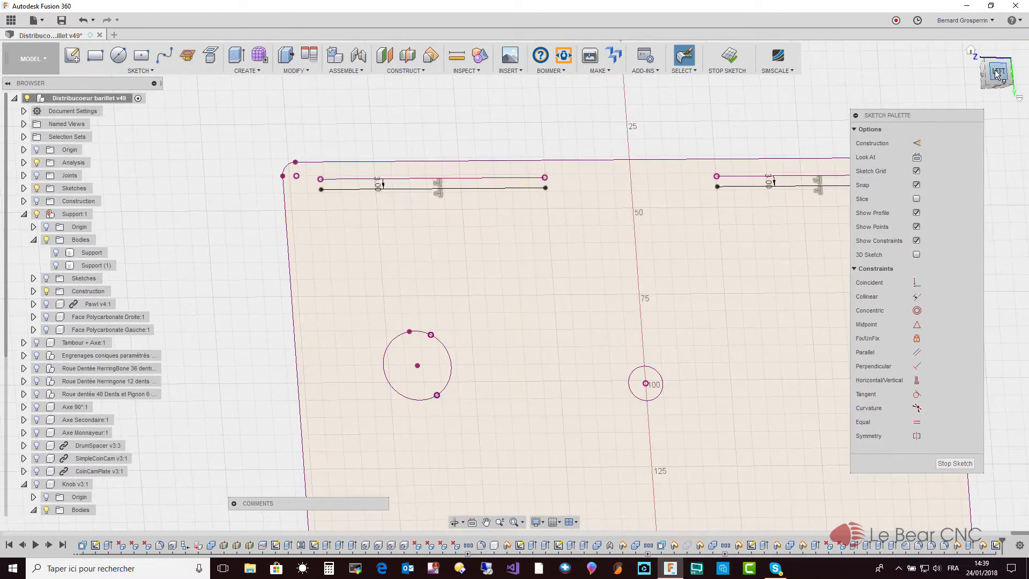
- Close both ends of the two upper offset strips with short lines joining each projected line to its offset
click(997, 74)
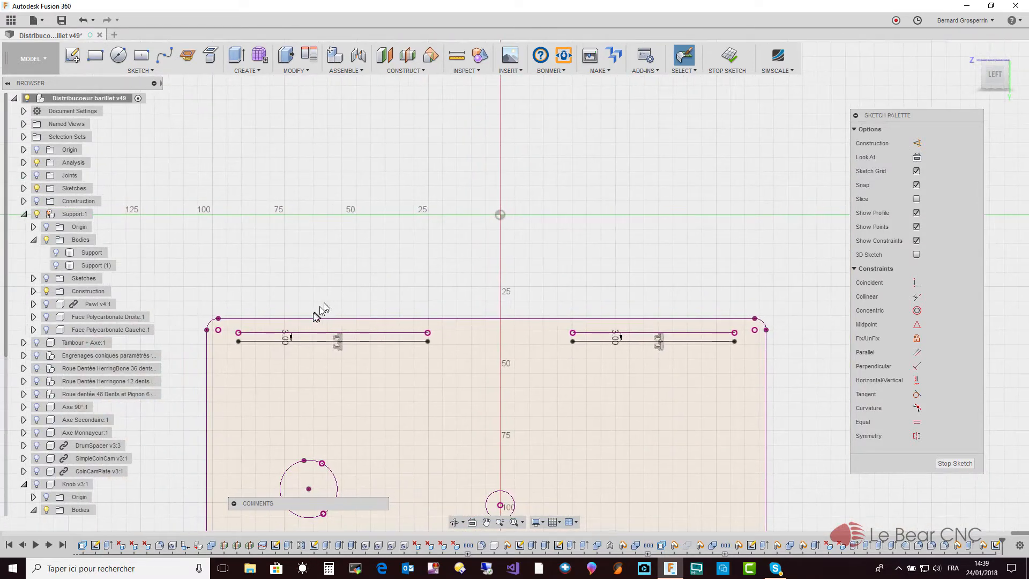
key(l)
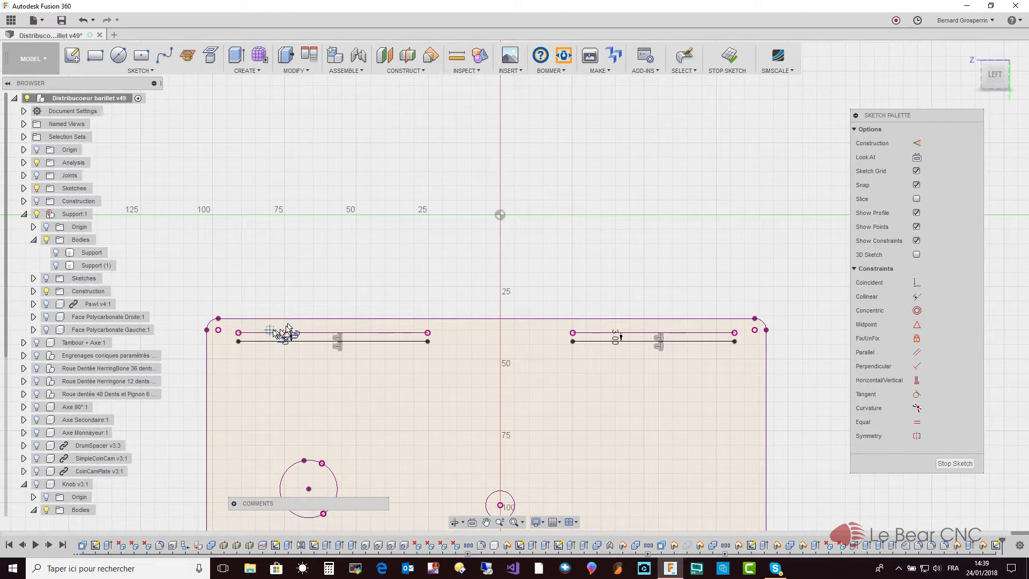
click(239, 333)
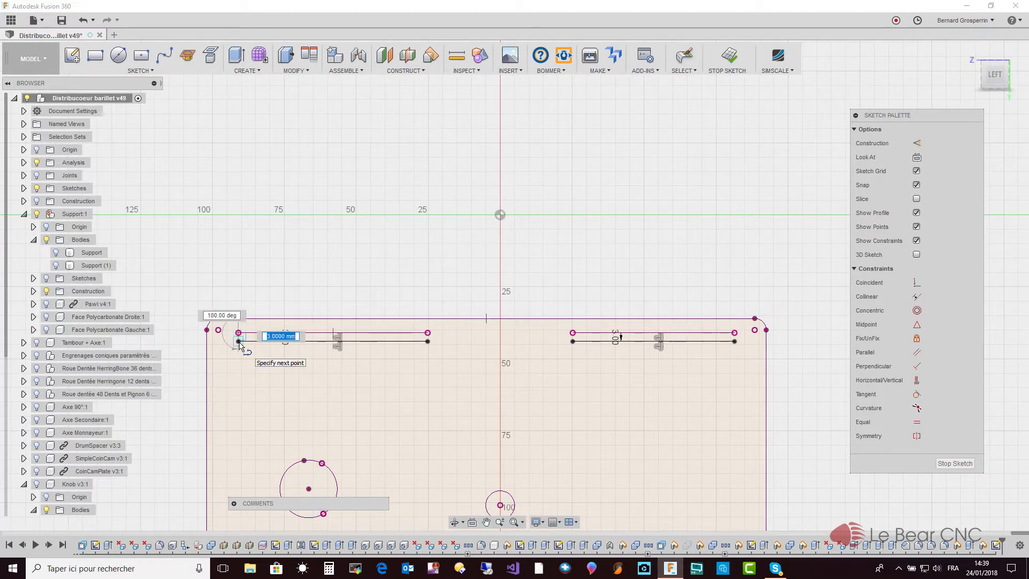
click(427, 332)
click(427, 341)
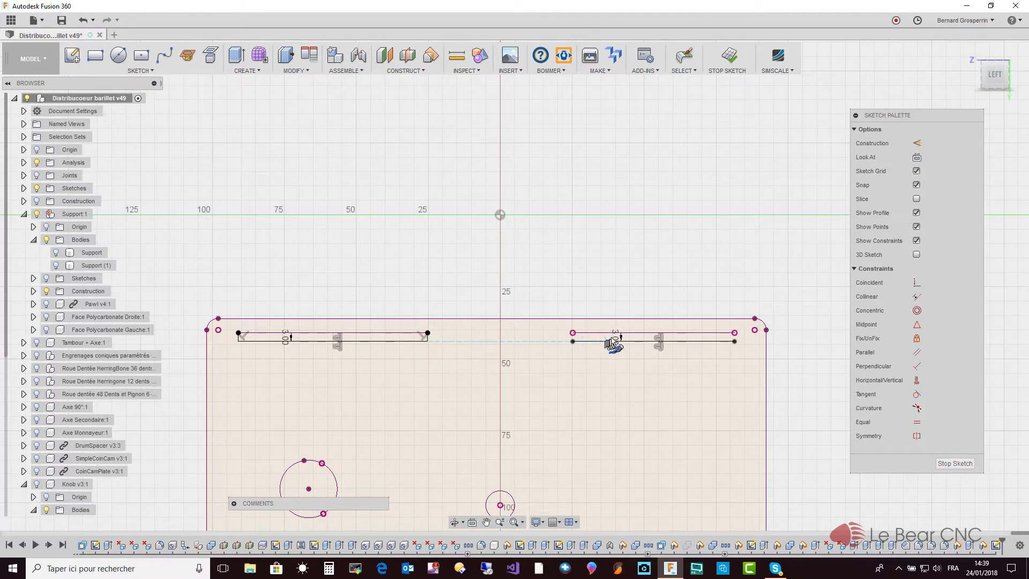
click(573, 333)
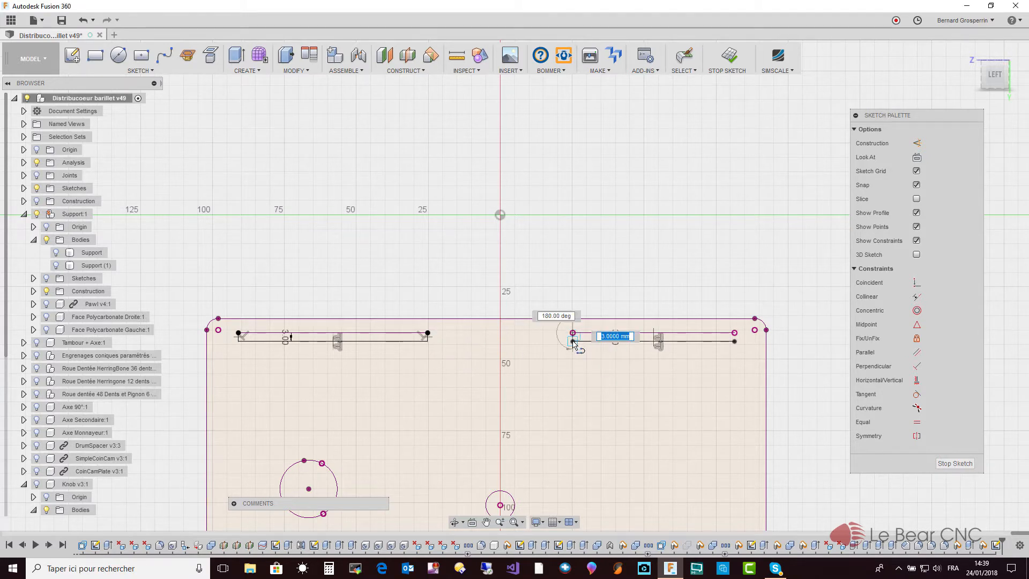
click(734, 333)
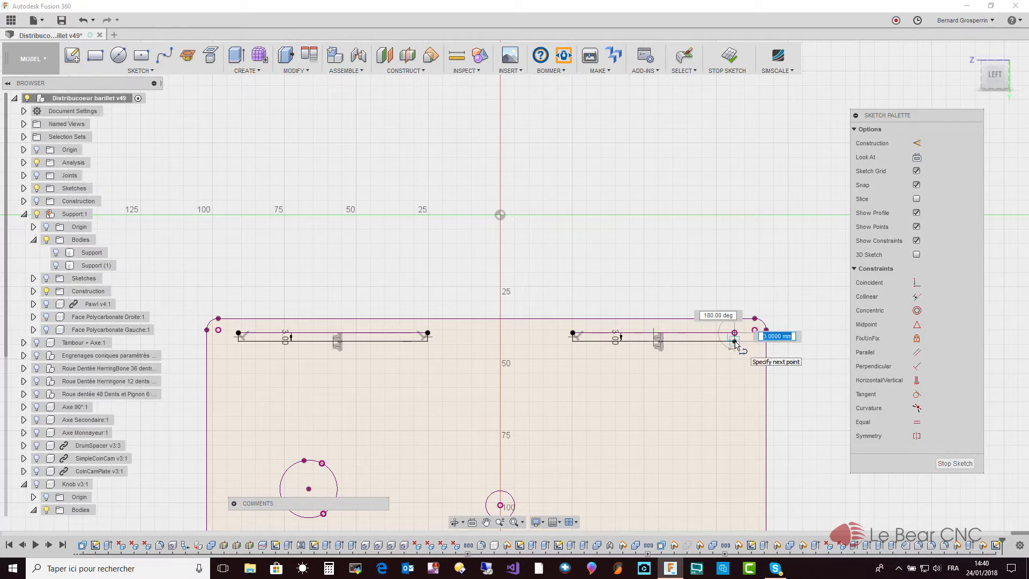
click(735, 341)
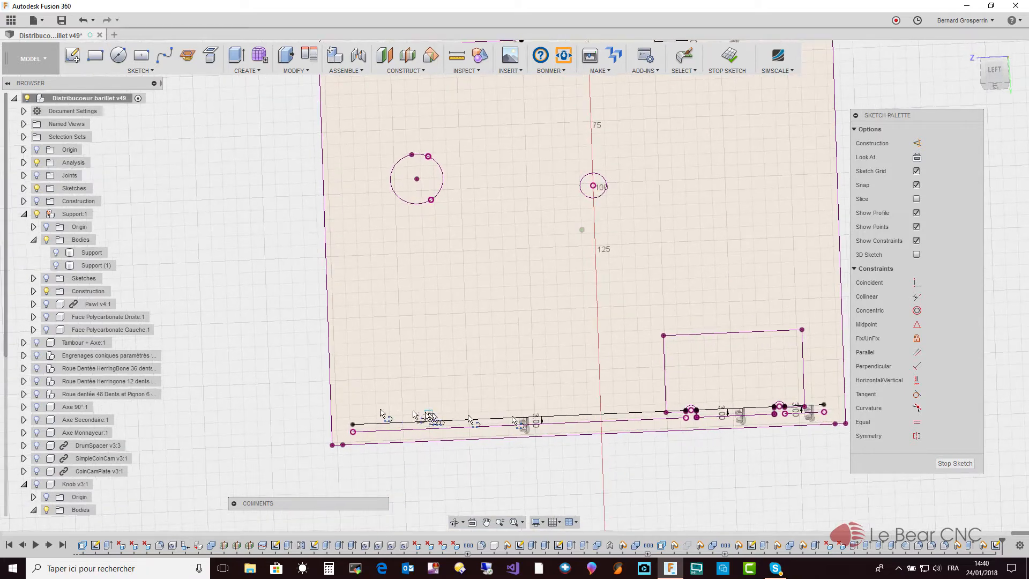
- Draw lines closing the outer end of the long lower strip and joining the rectangle's lower corner to the projected edge below
click(353, 425)
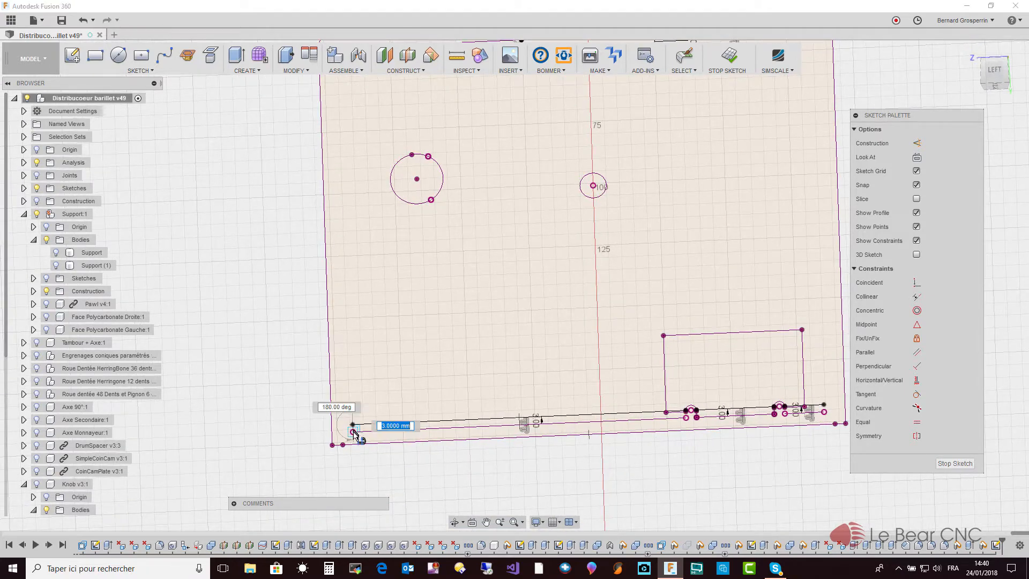
click(353, 431)
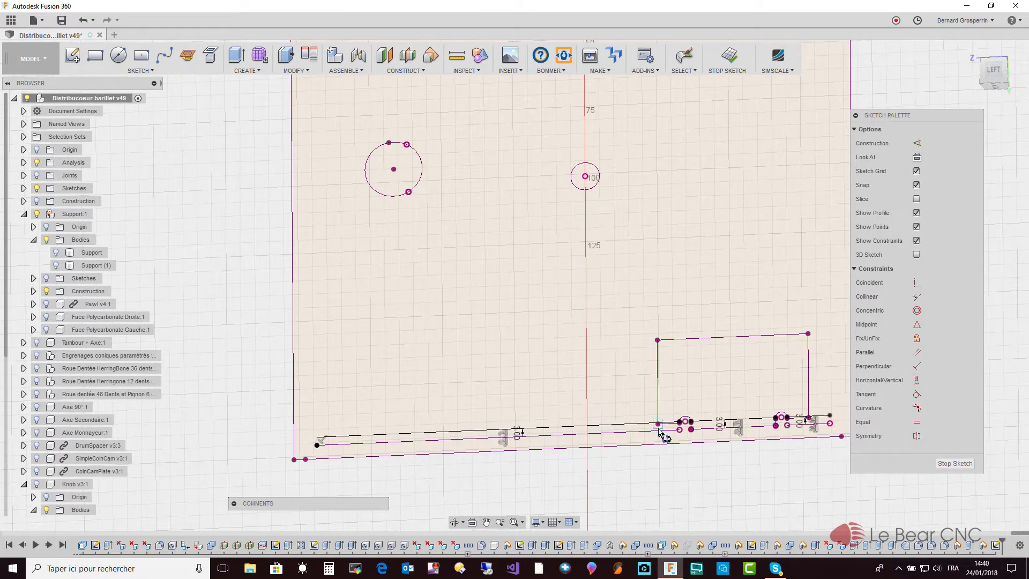
click(660, 427)
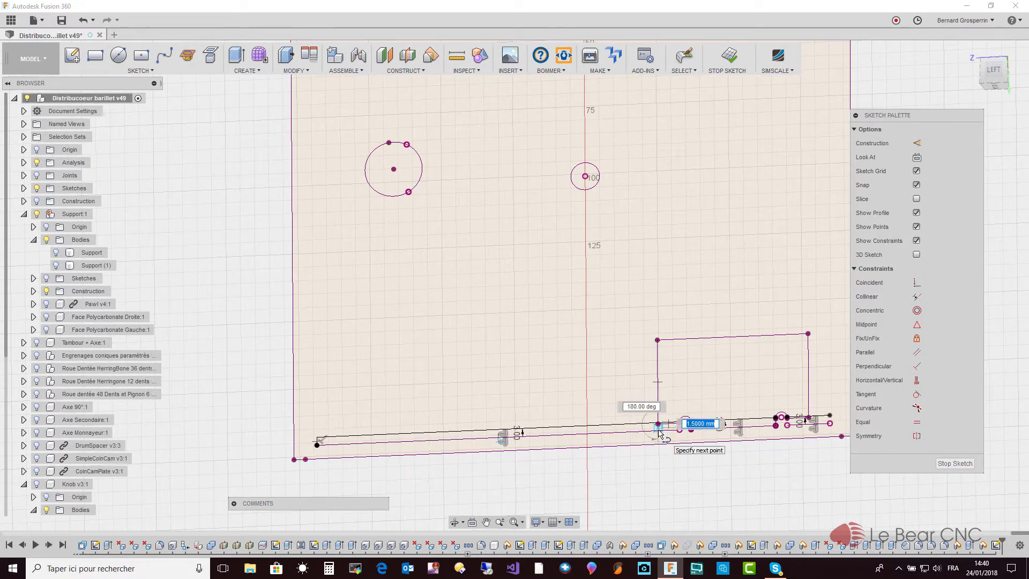
scroll(667, 437, up, 2)
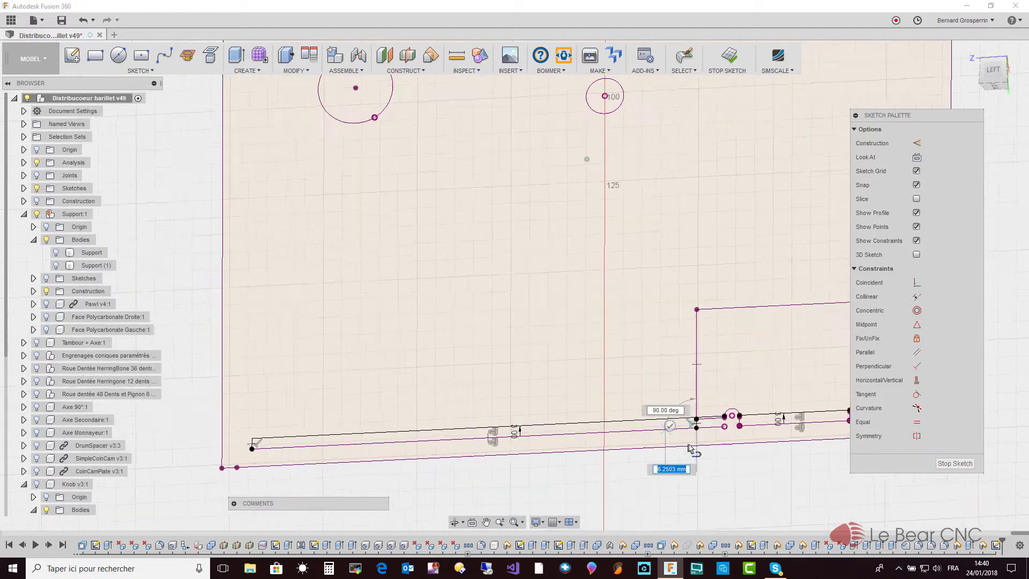
scroll(690, 449, up, 1)
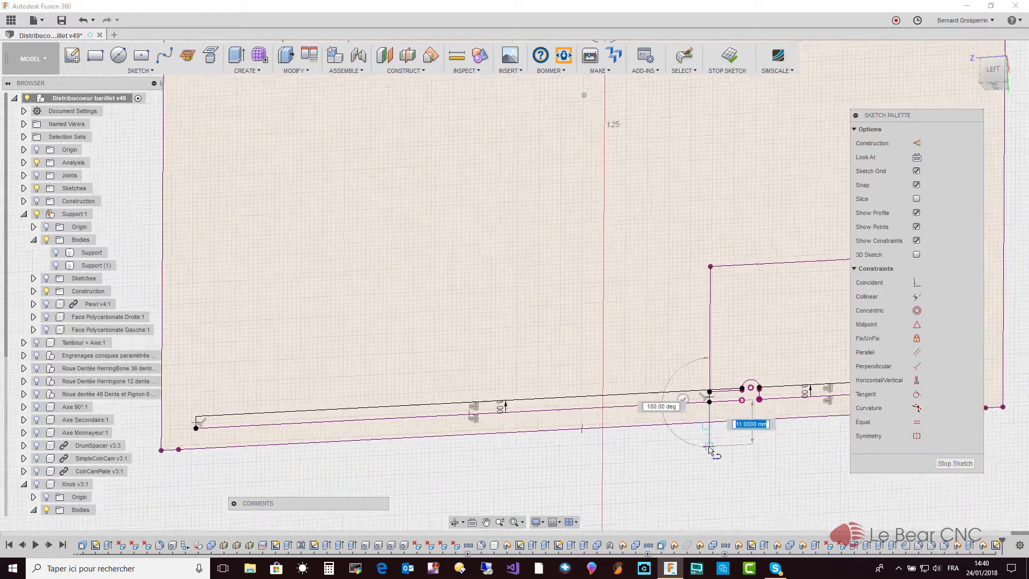
- Draw short lines across the strip between the two lower notches, one beside each notch, from the offset line to the projected edge
click(690, 396)
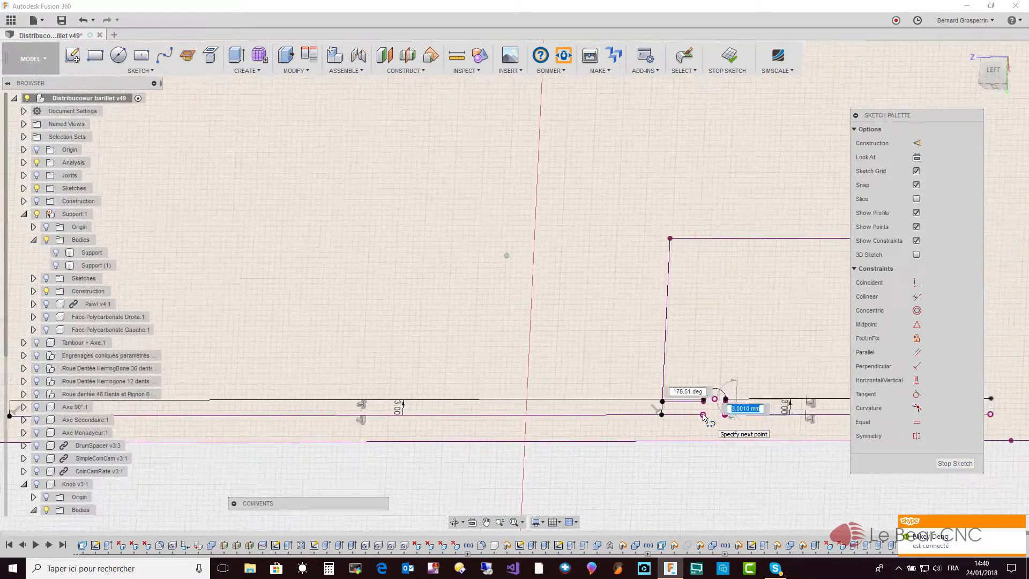
scroll(703, 415, up, 4)
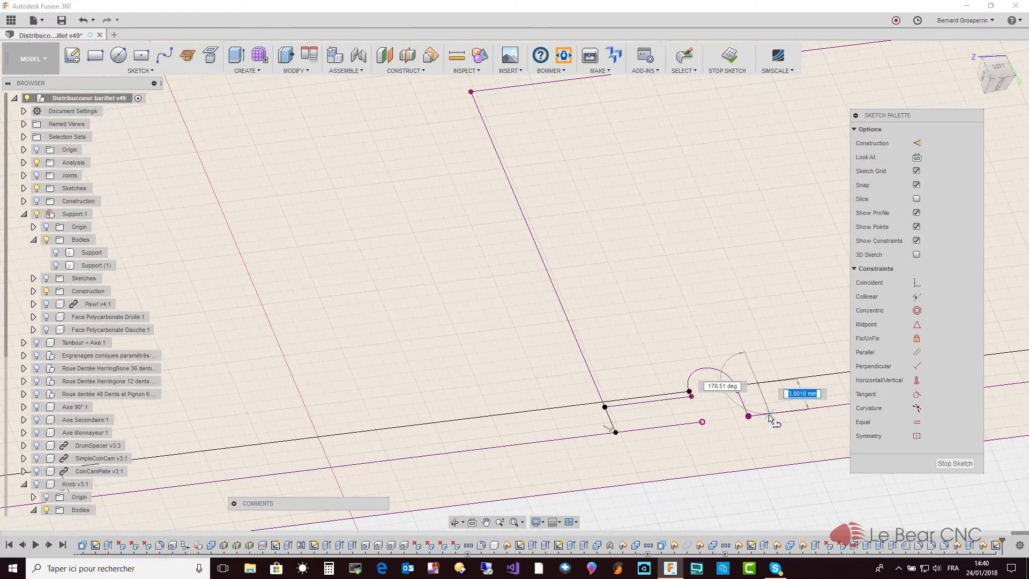
click(769, 414)
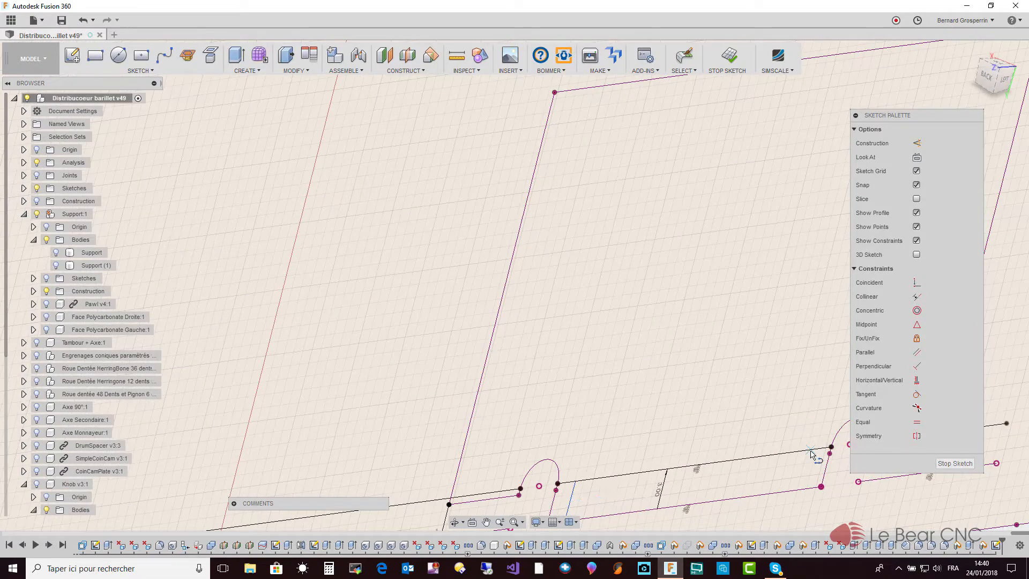
click(815, 458)
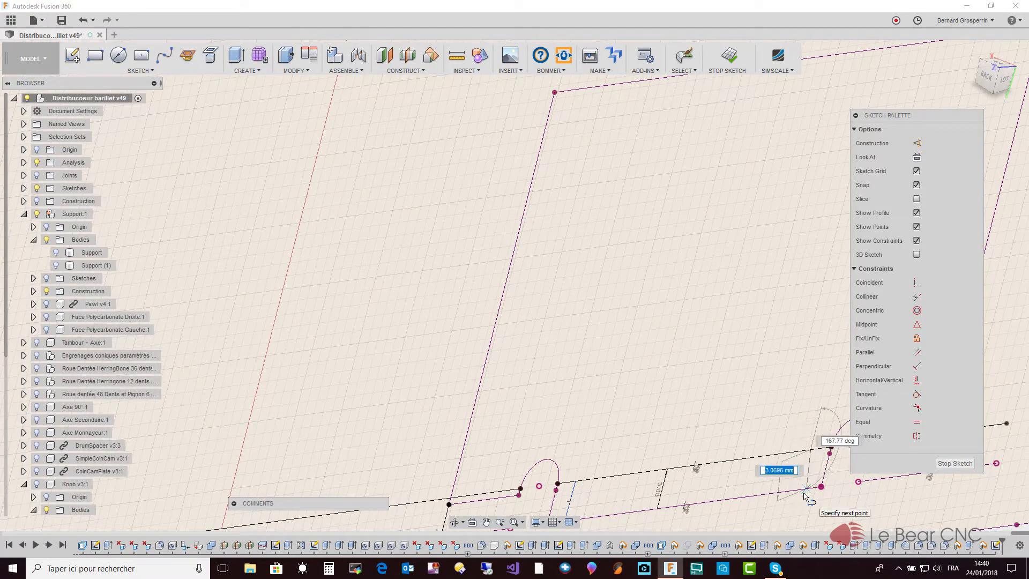
double_click(804, 495)
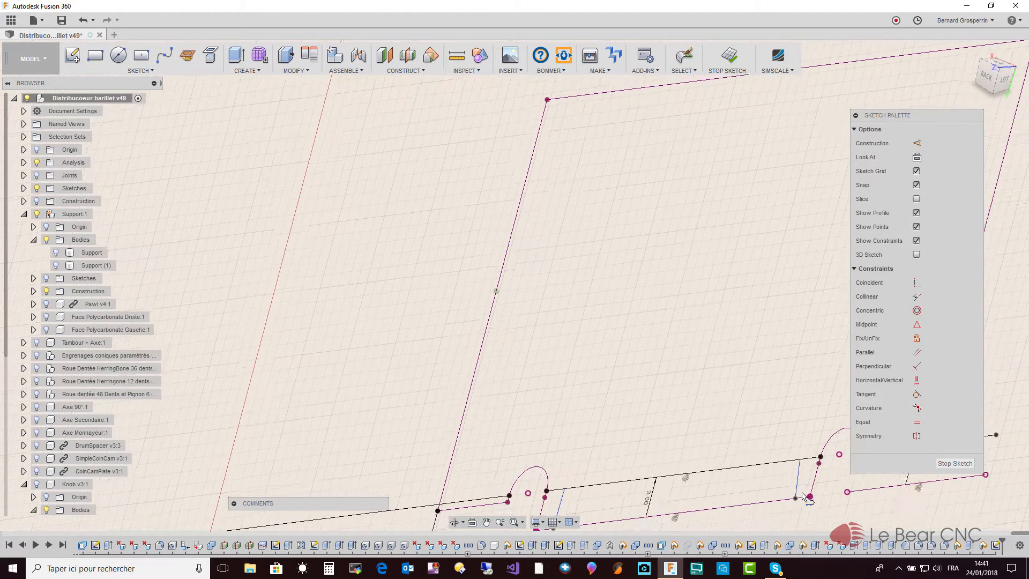
- Draw a short perpendicular line across the short lower strip just beyond the second notch, from the offset line to the projected edge
shift+middle_drag(804, 498, 830, 506)
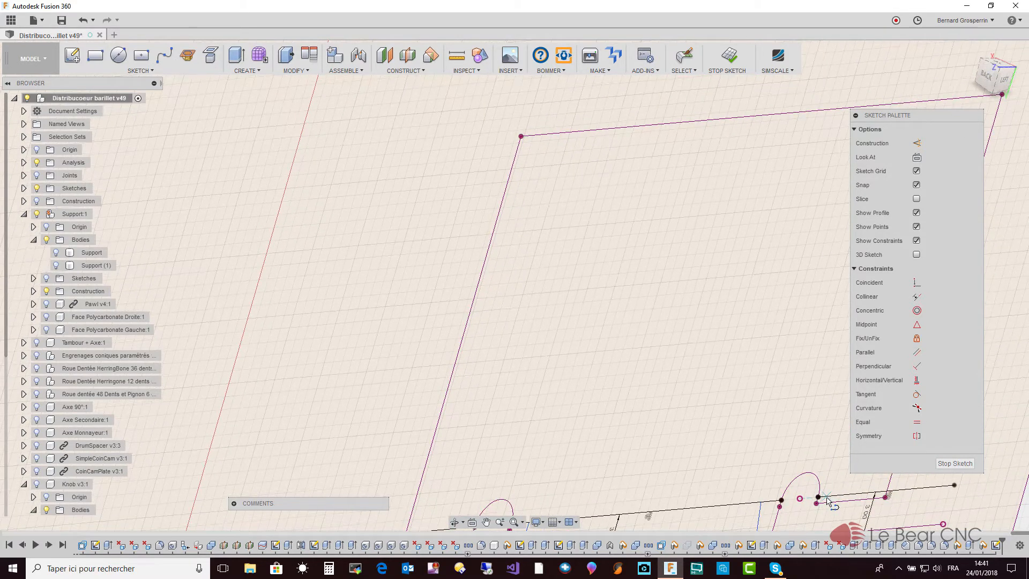
click(827, 501)
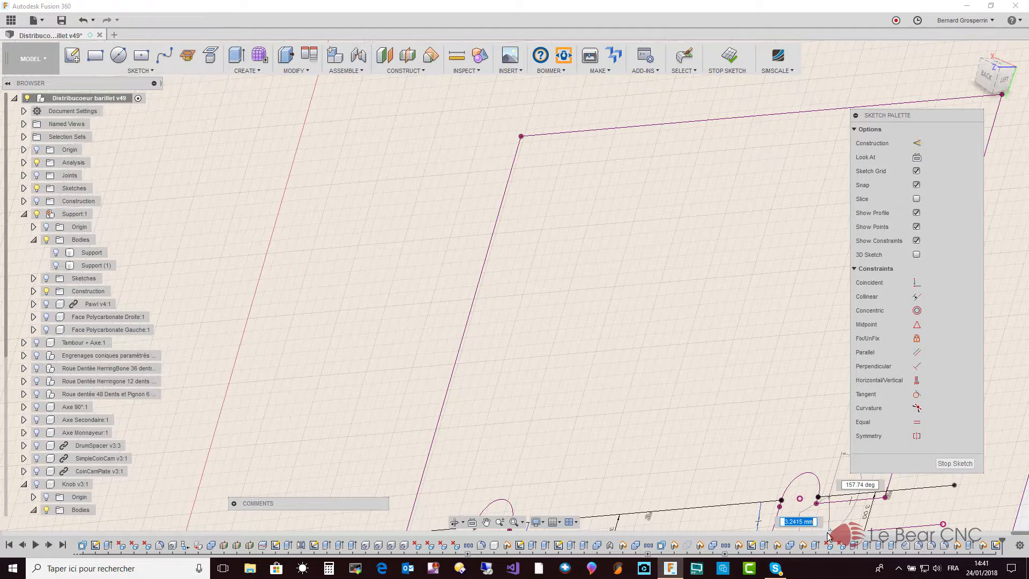
shift+middle_drag(828, 536, 812, 536)
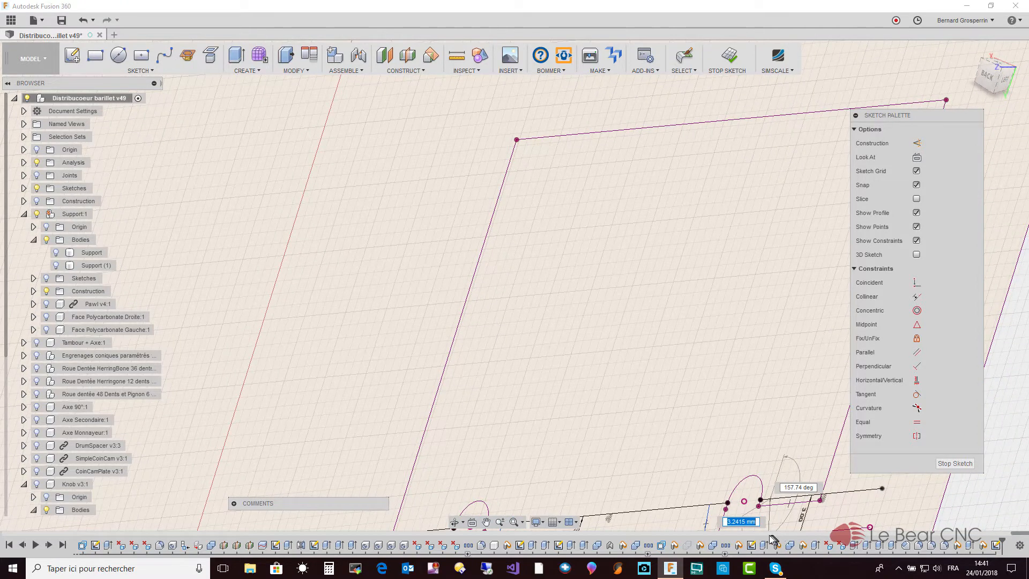
scroll(770, 540, up, 5)
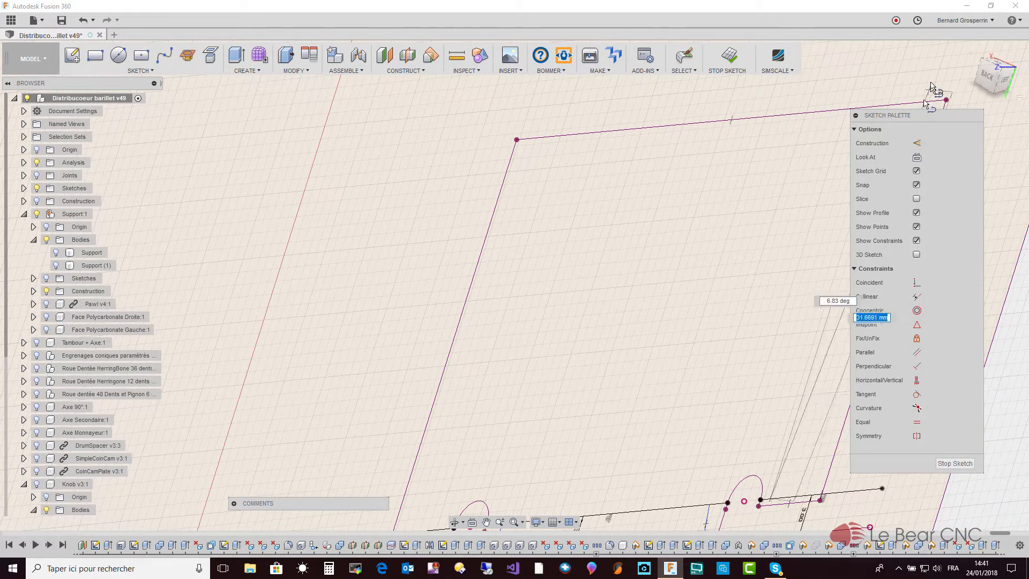
drag(978, 74, 1004, 88)
click(1003, 88)
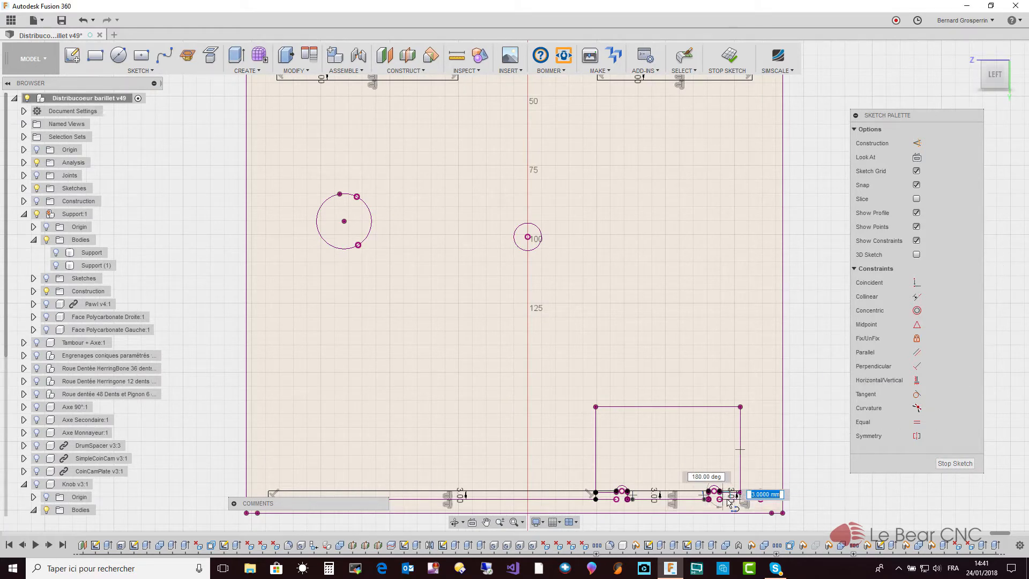
key(Escape)
- Close the outer end of the short lower strip with a line joining the offset line's end to the projected edge
scroll(729, 502, down, 2)
scroll(728, 502, up, 5)
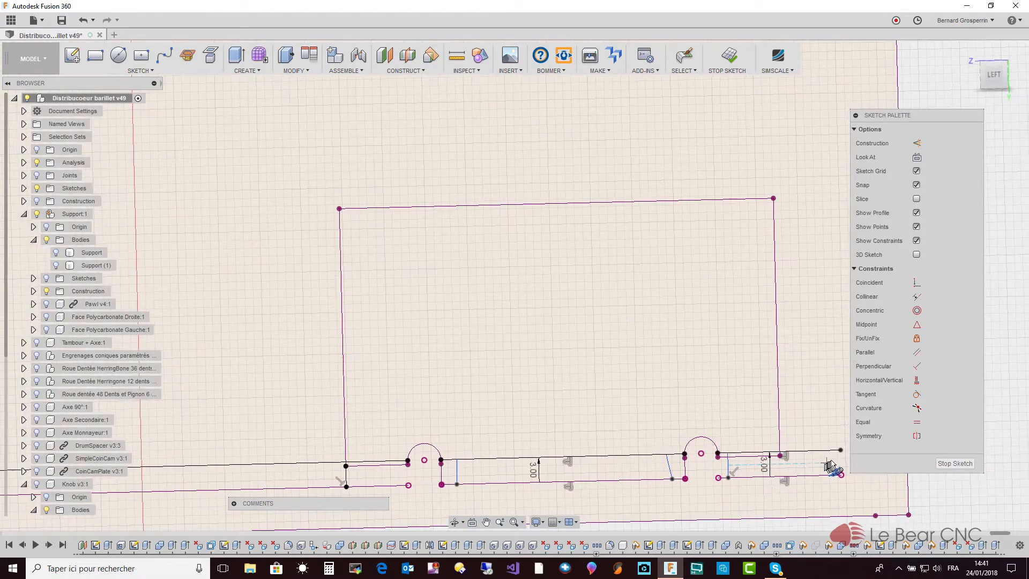
click(840, 450)
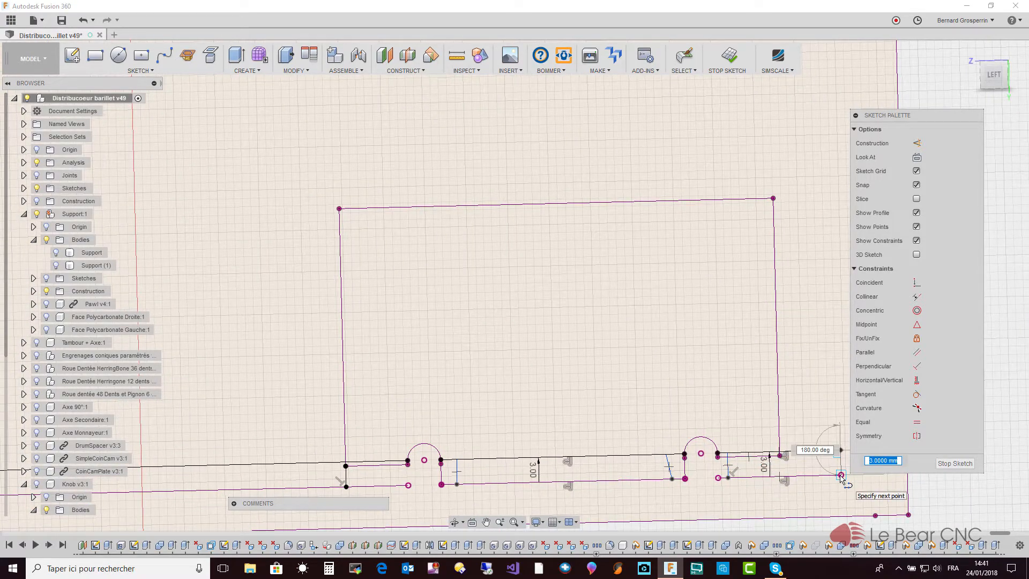
double_click(841, 474)
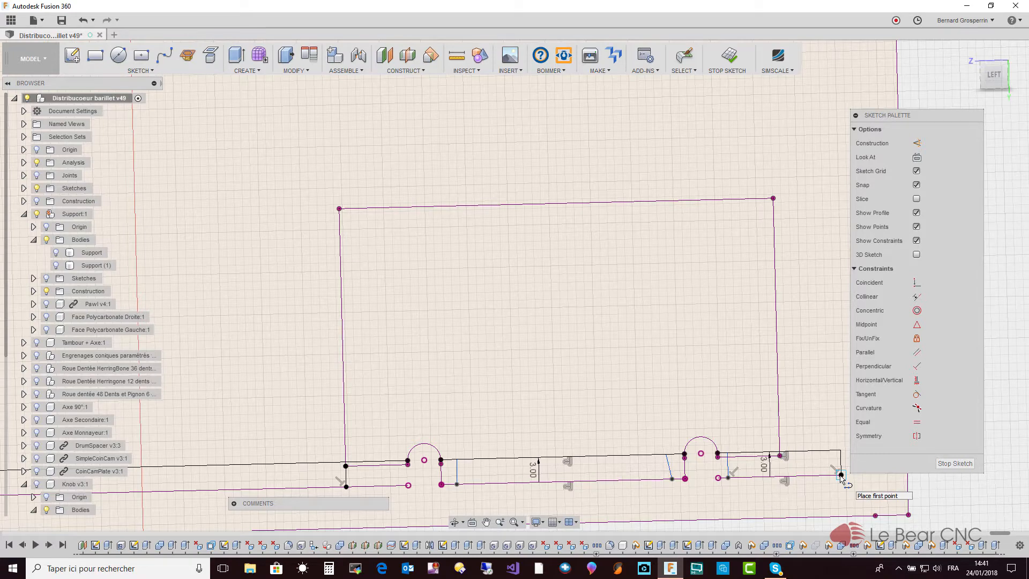
key(Escape)
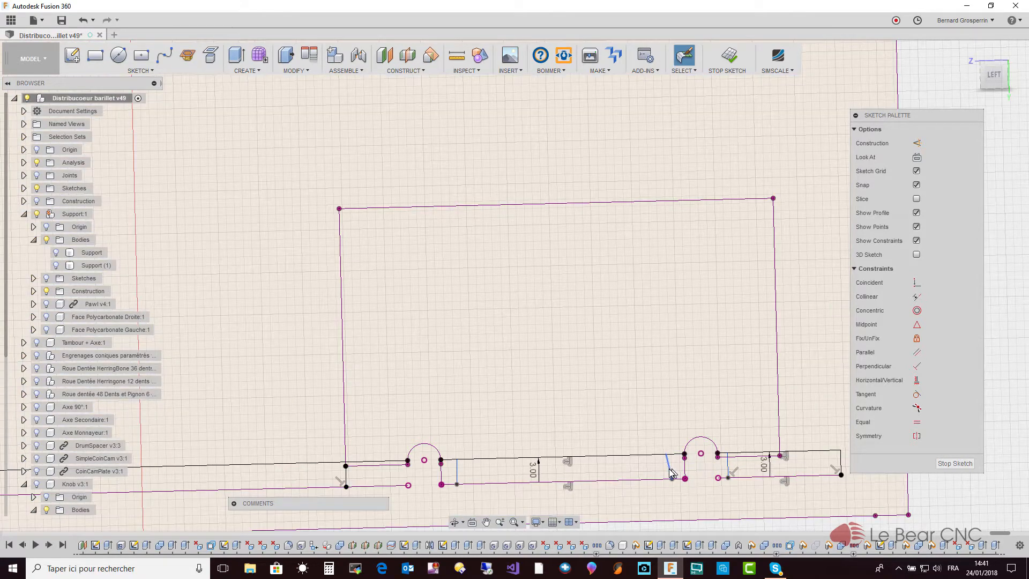
- Apply a Horizontal/Vertical constraint to the slanted line between the two lower notches
click(670, 470)
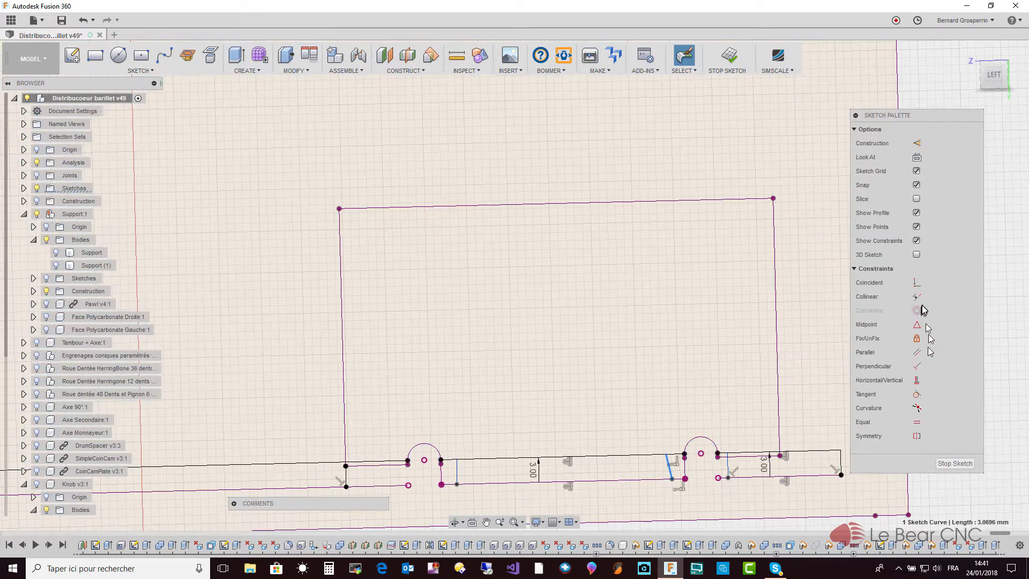
click(918, 380)
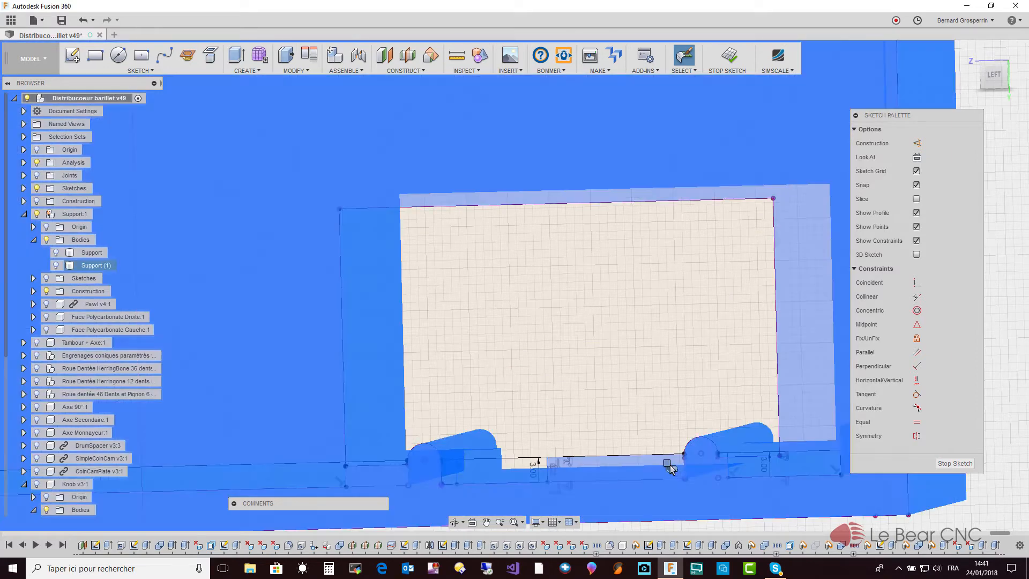
click(670, 467)
scroll(681, 438, up, 1)
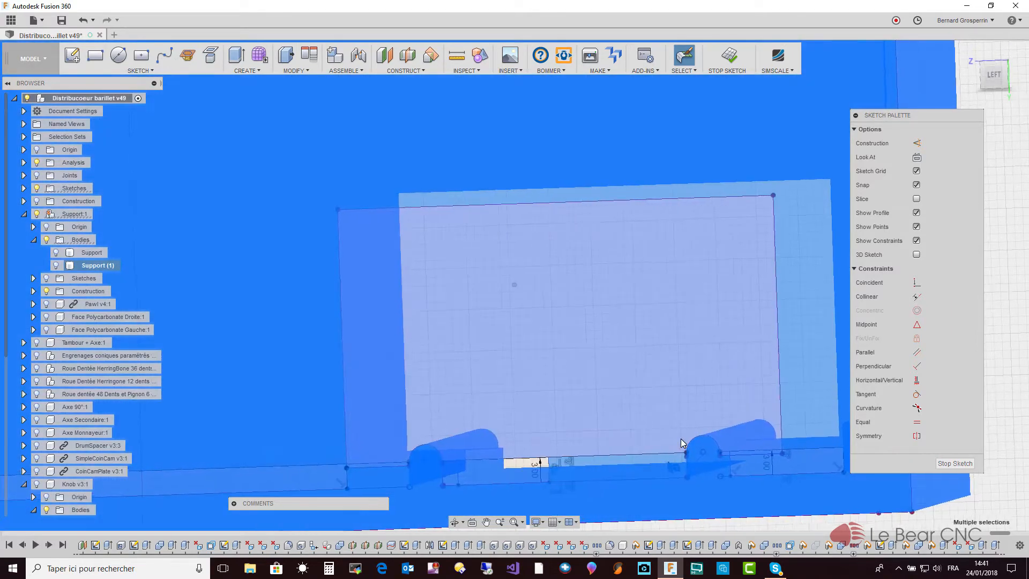
click(775, 528)
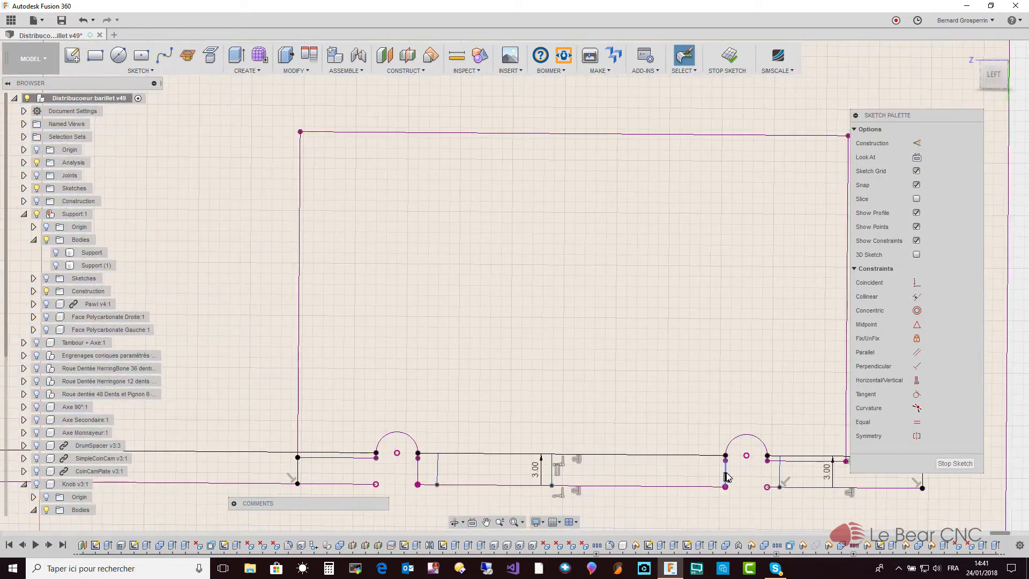
click(721, 471)
shift+middle_drag(714, 471, 772, 472)
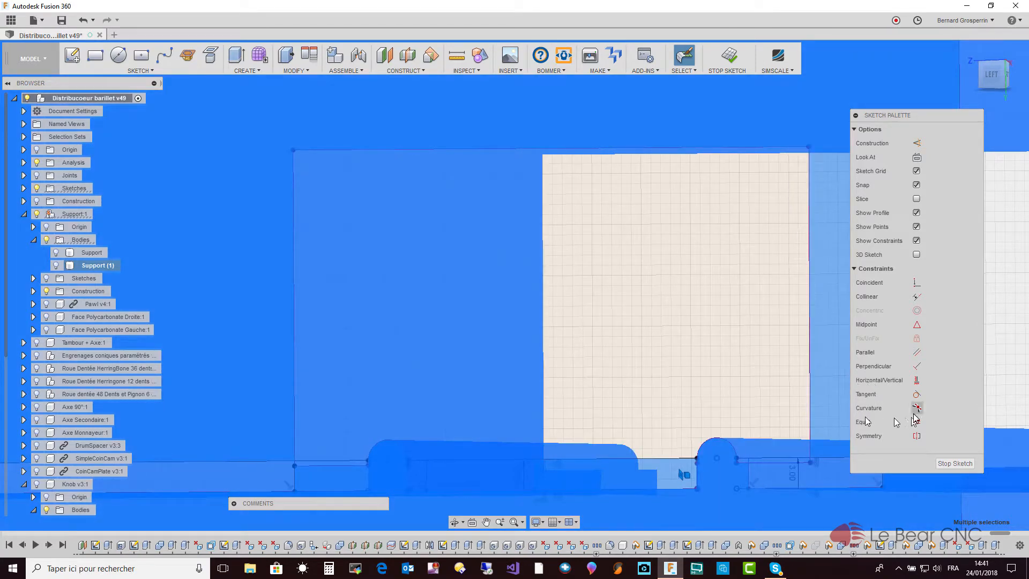
- Draw a new perpendicular line across the middle strip just before the second notch, from the offset line to the projected edge
click(993, 73)
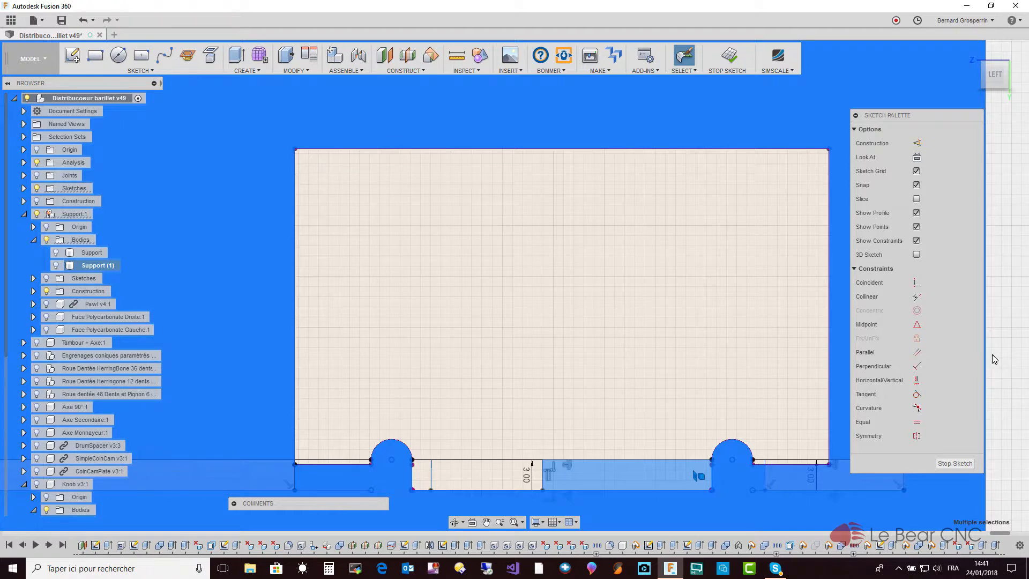
click(993, 356)
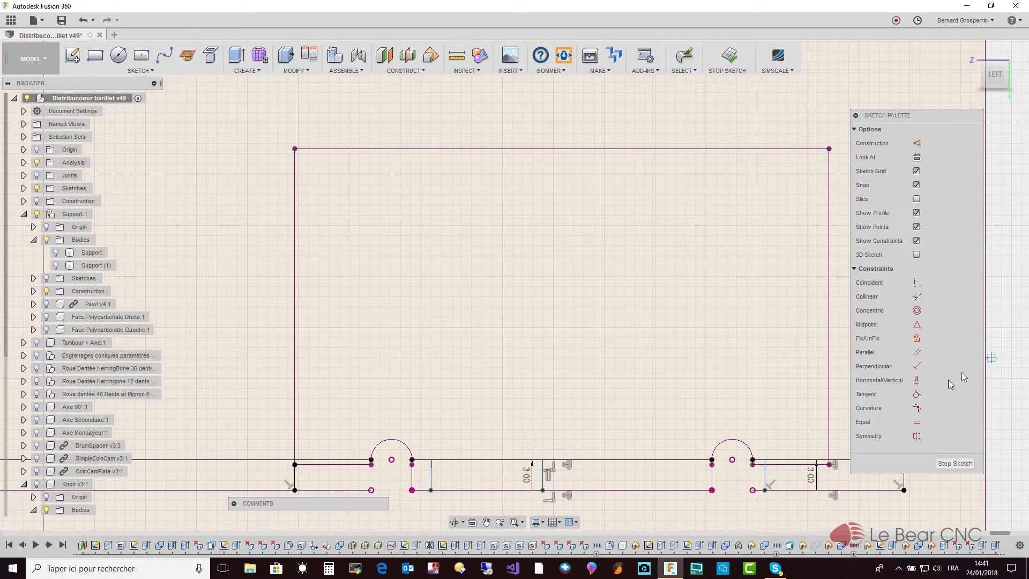
click(695, 459)
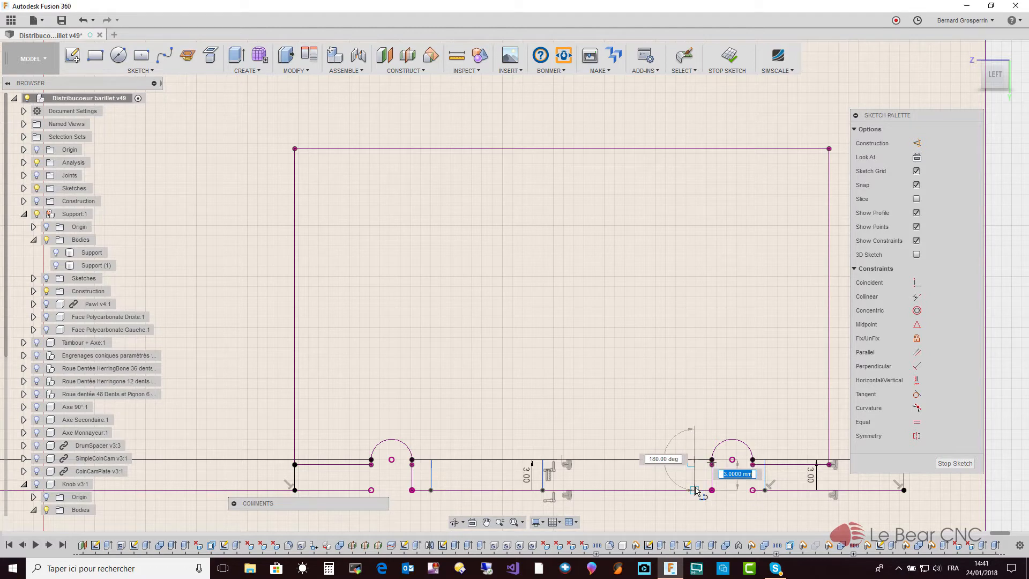
click(694, 489)
key(Escape)
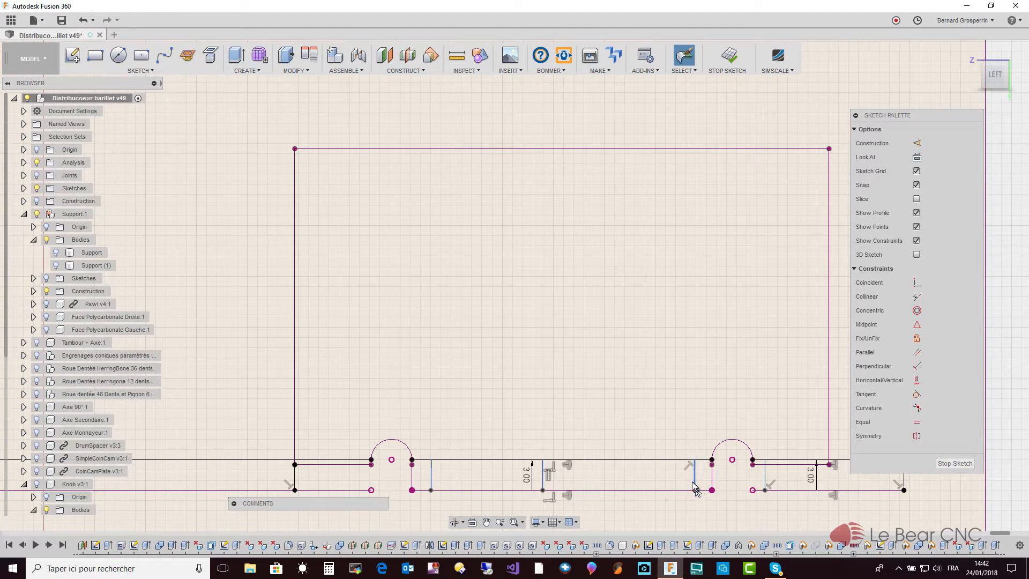
- Delete the displaced vertical line in the middle of the strip between the two notches
click(540, 480)
click(544, 478)
key(Delete)
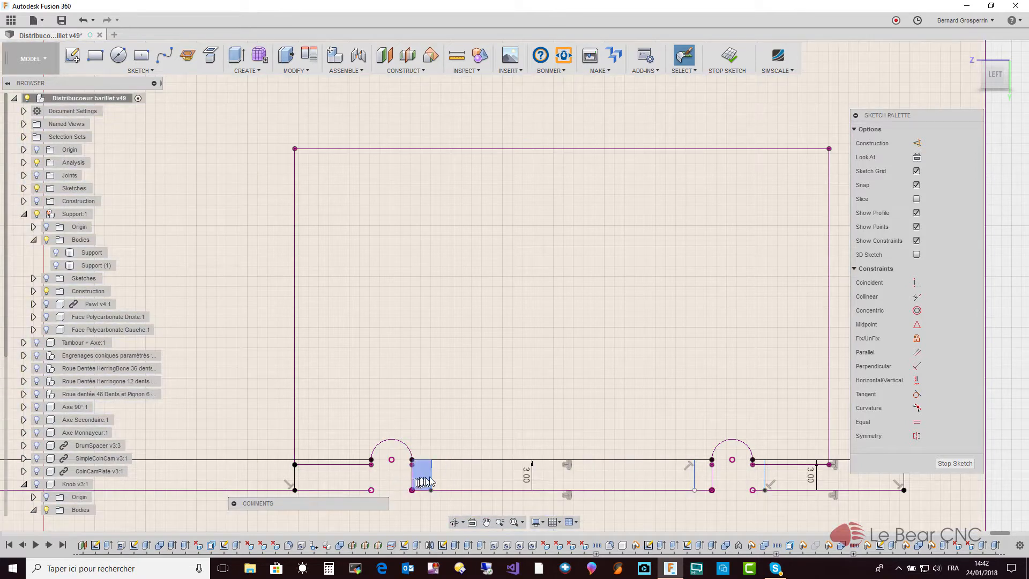
- Constrain the line just after the first notch with Horizontal/Vertical and move it back close to that notch
click(431, 479)
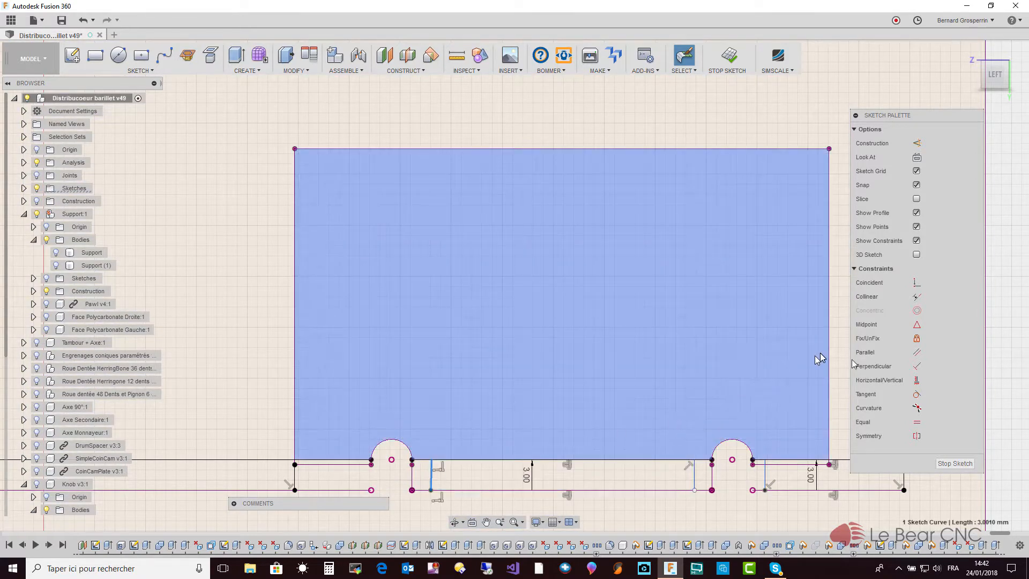
click(917, 380)
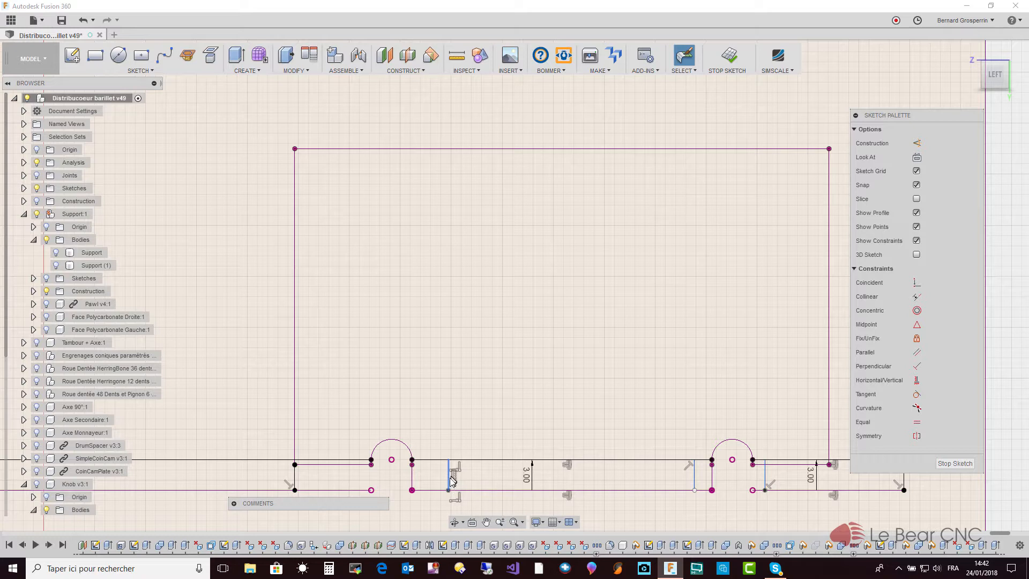
drag(449, 482, 426, 483)
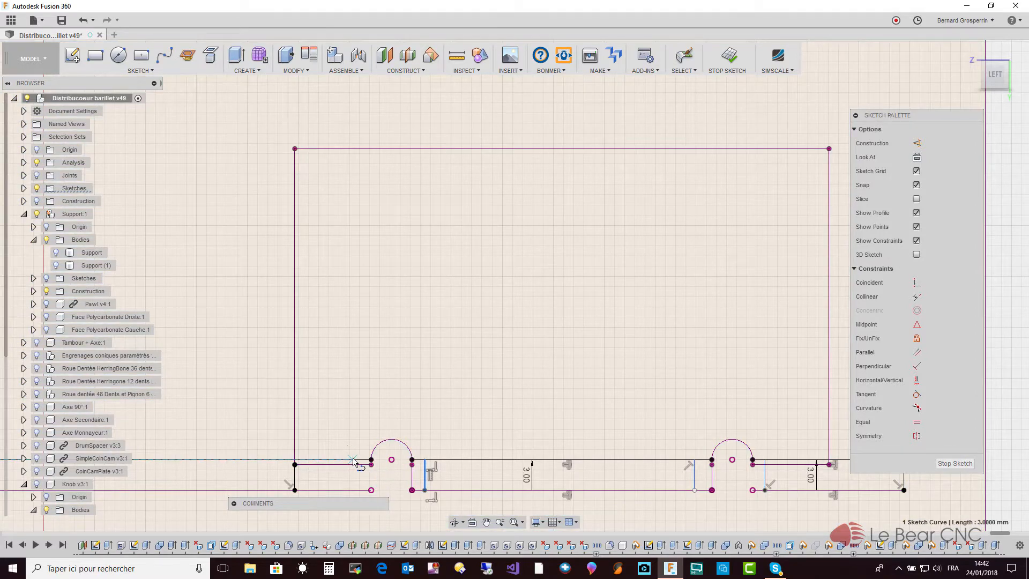
- Draw a perpendicular line across the strip just before the first notch, and select the projected segment crossing the strip there
drag(352, 461, 352, 490)
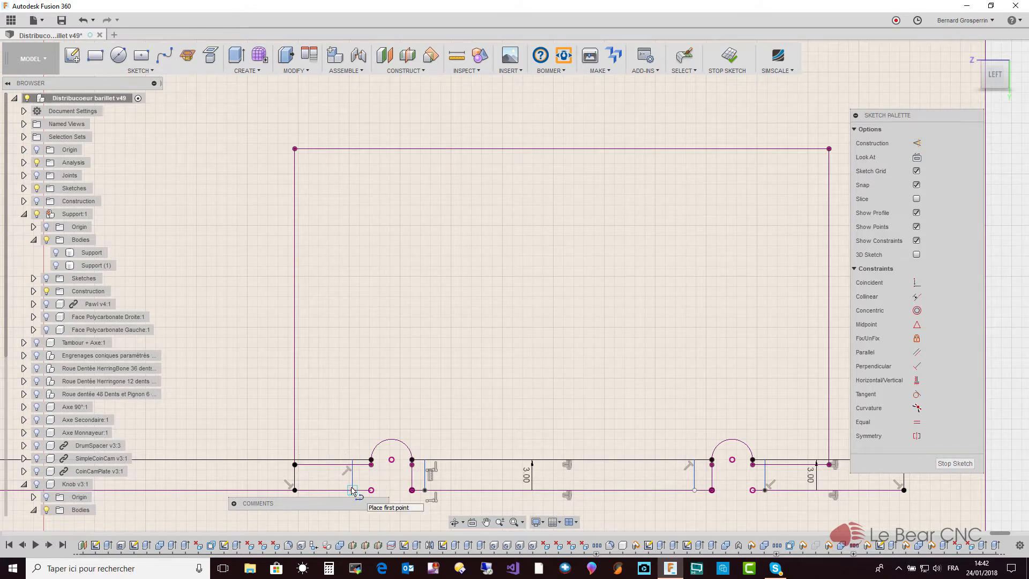
key(Escape)
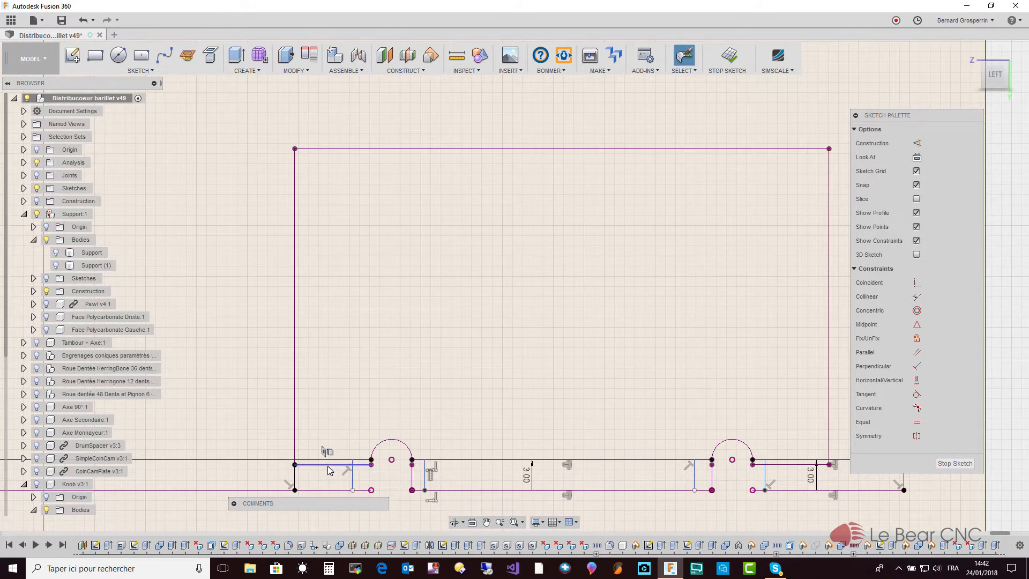
click(328, 466)
click(328, 470)
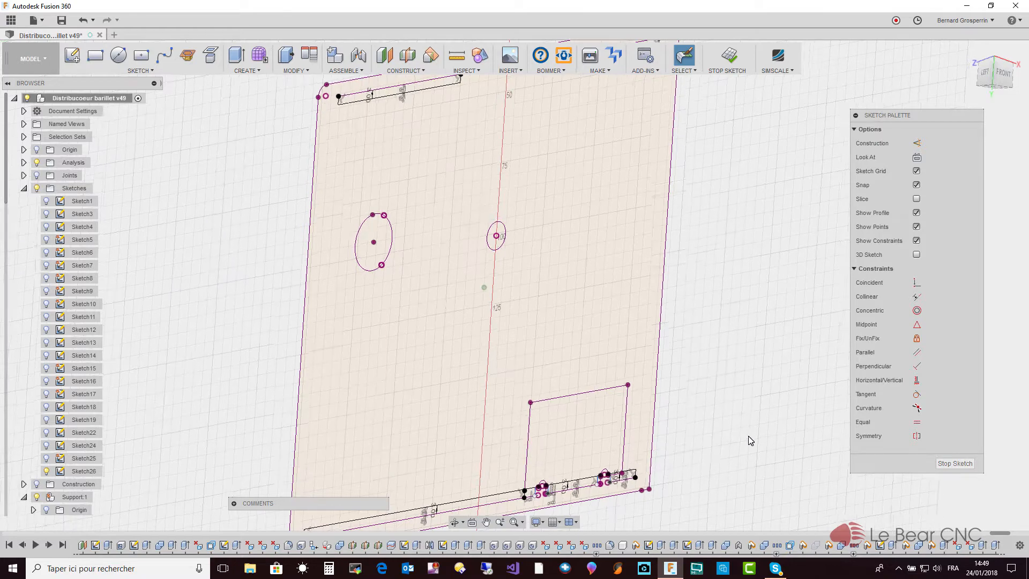
- Select the profiles of the two upper strips, the long lower strip and the strip between the two notches
click(1004, 74)
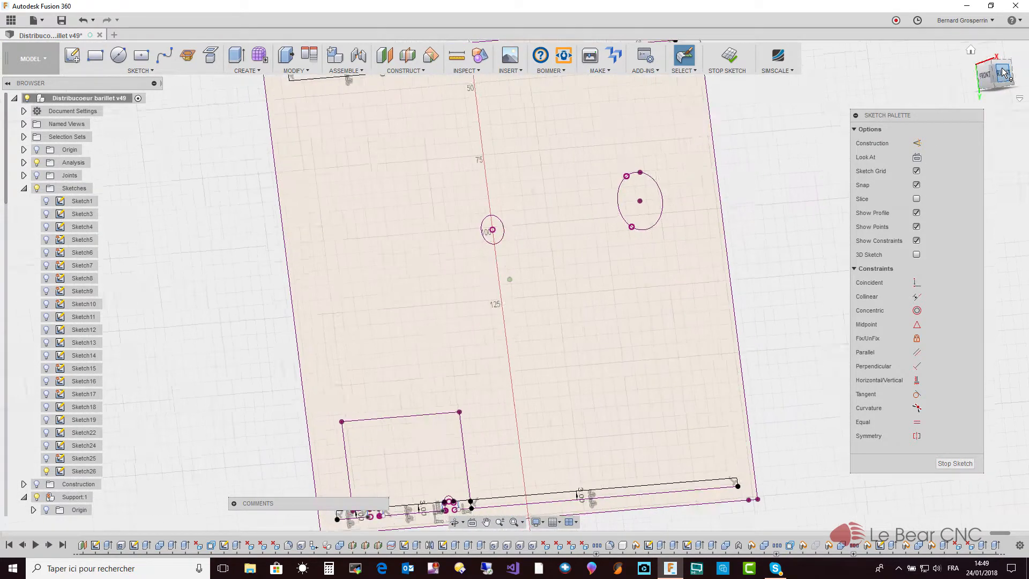
click(1001, 76)
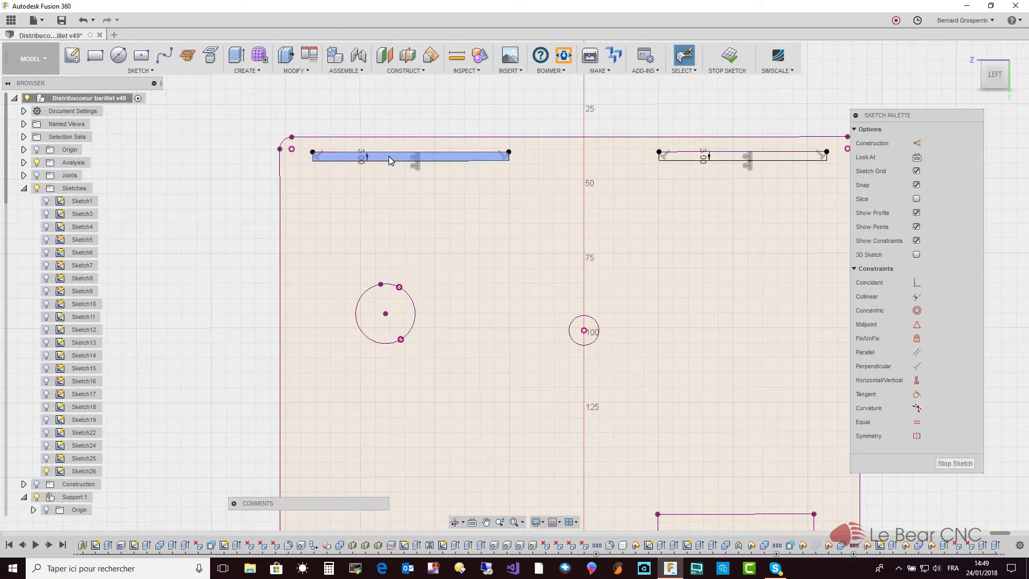
click(389, 159)
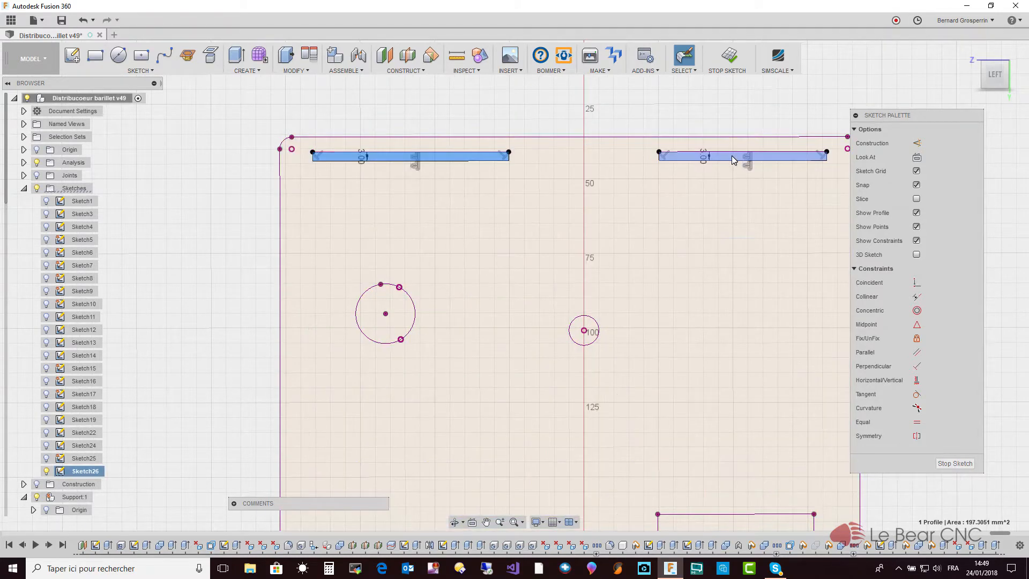
ctrl+click(733, 159)
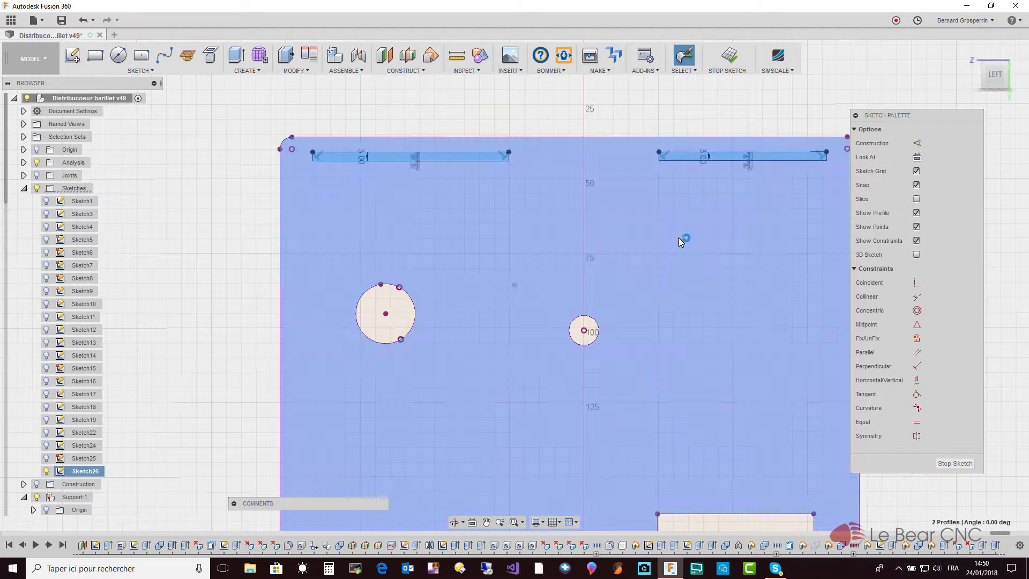
mouse_move(678, 237)
shift+middle_down()
mouse_move(597, 356)
mouse_move(526, 427)
shift+middle_up()
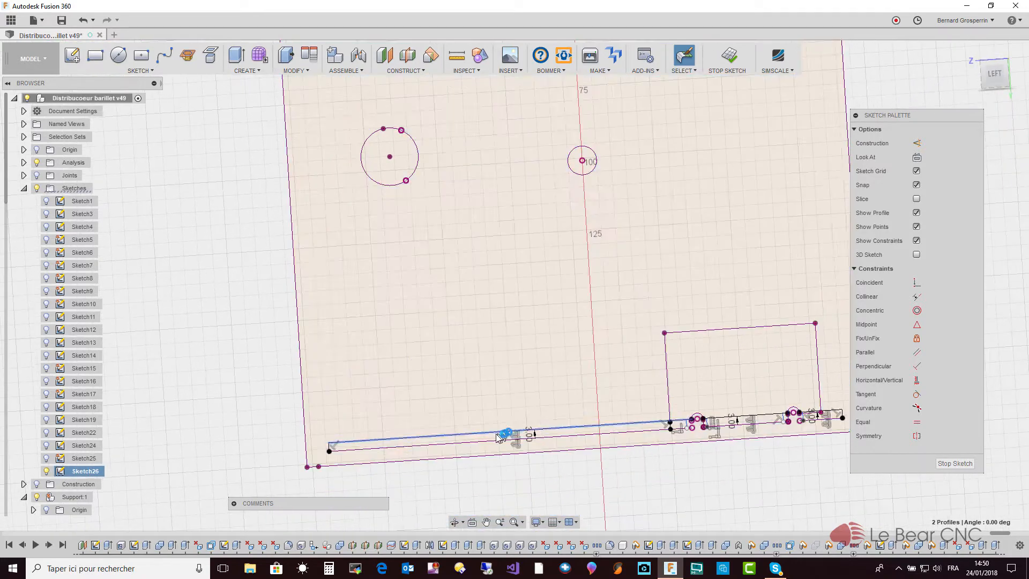
ctrl+click(492, 441)
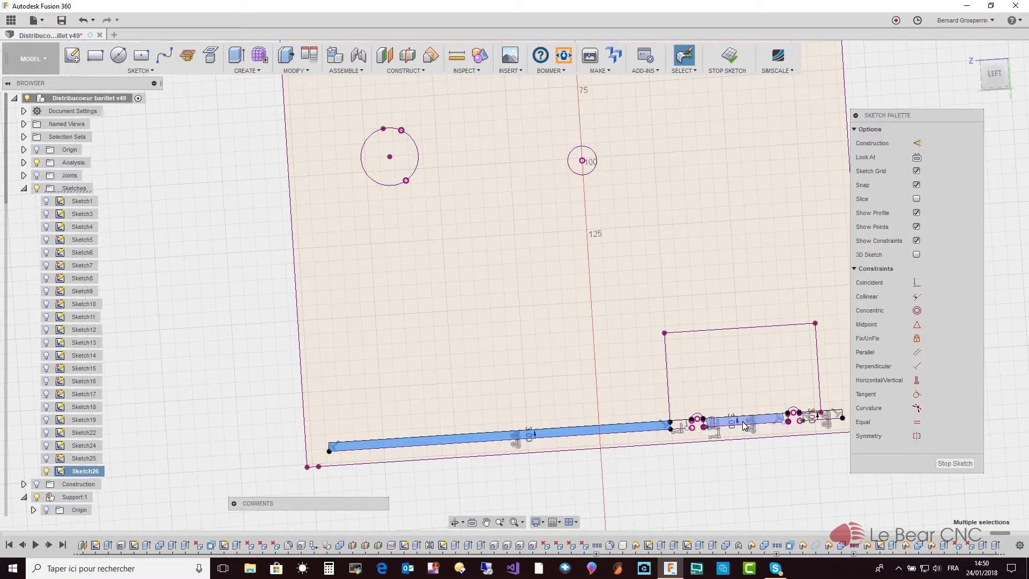
ctrl+click(744, 426)
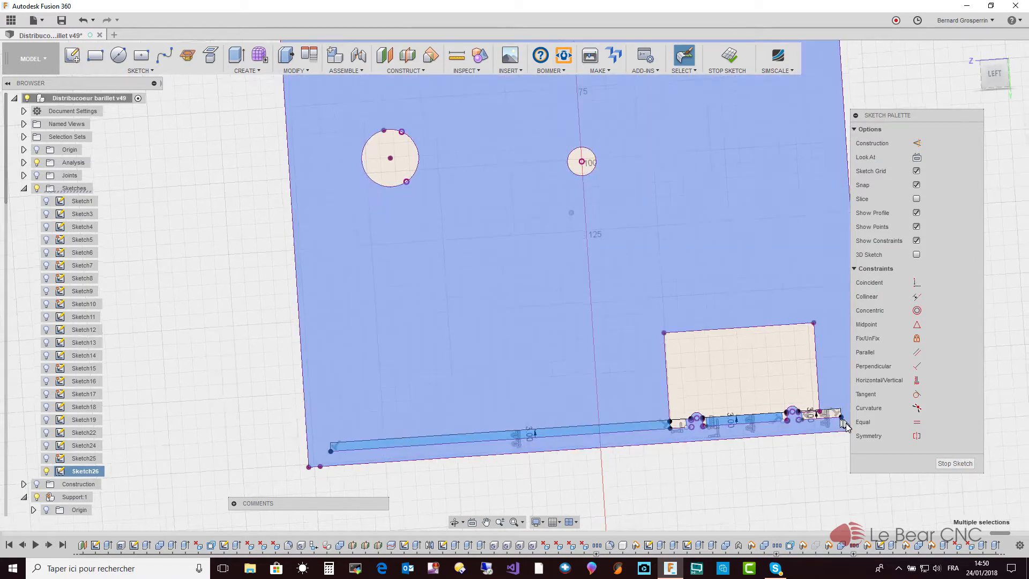
- Delete the short projected line that splits the strip beyond the second notch
scroll(845, 424, up, 5)
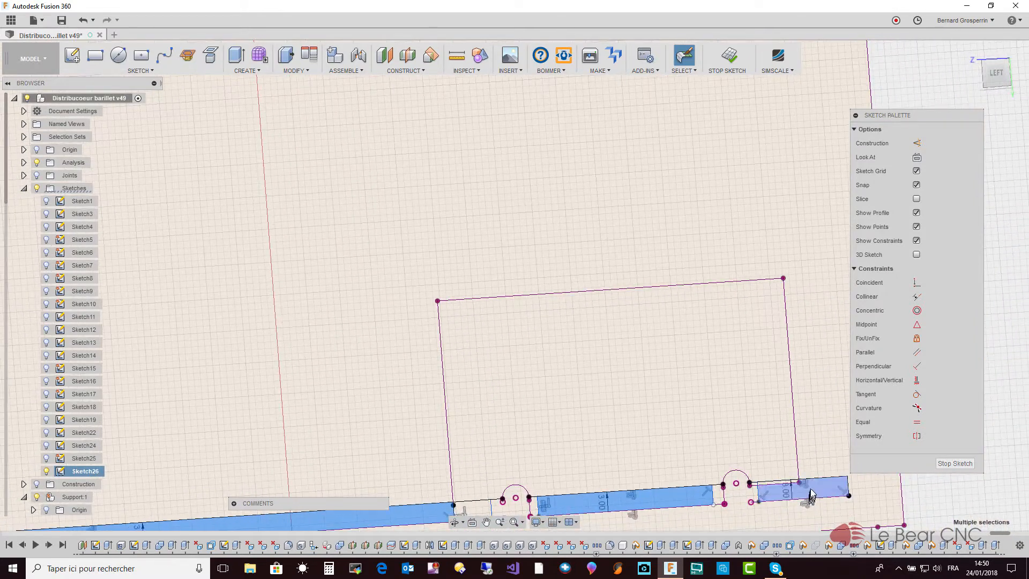
click(779, 487)
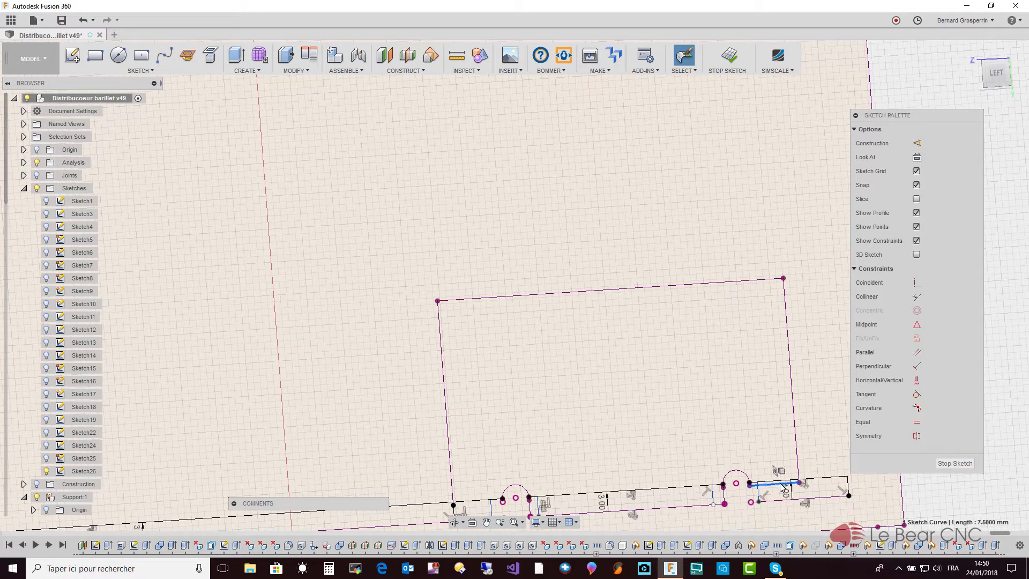
key(Delete)
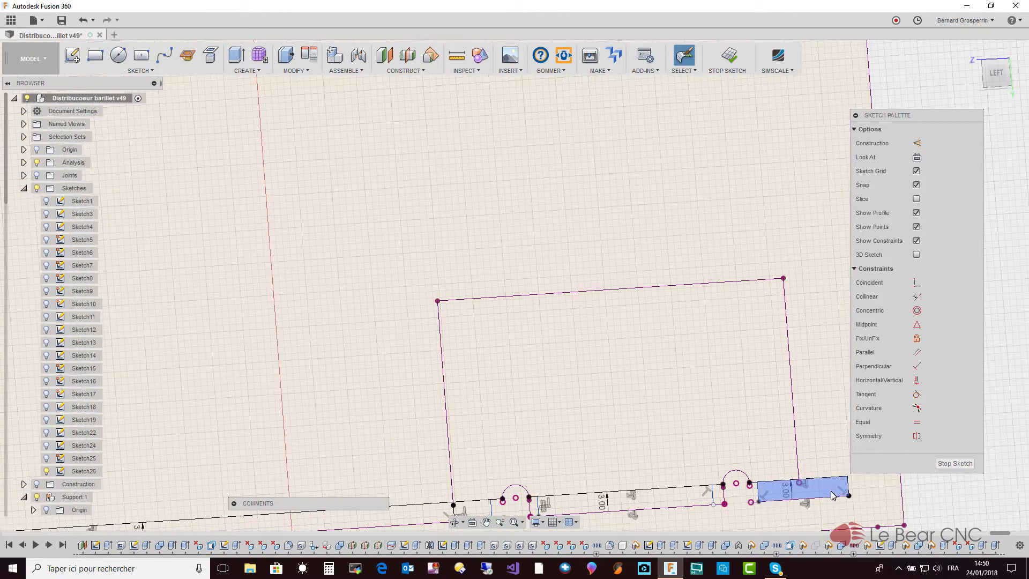
click(833, 494)
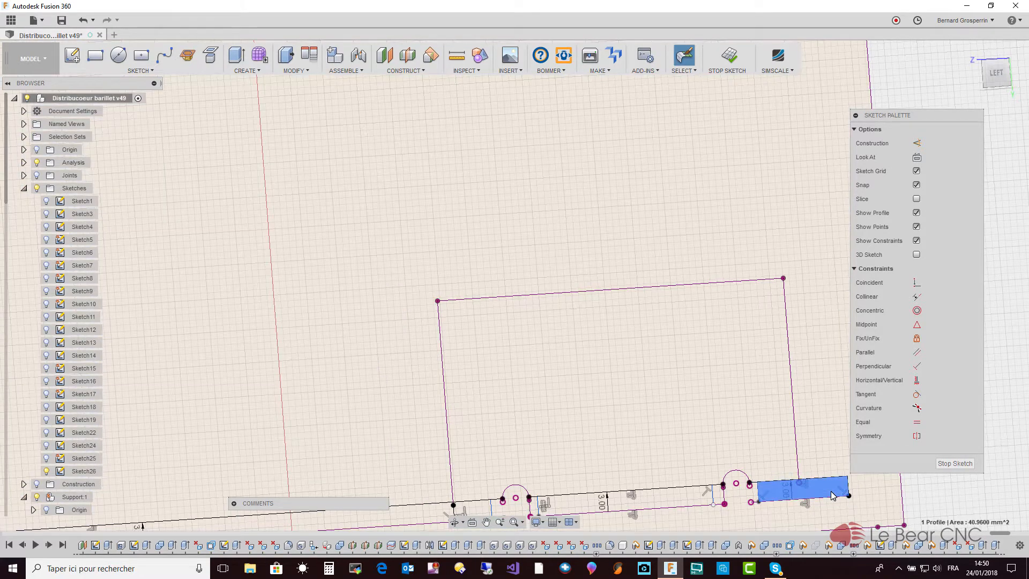
scroll(697, 466, down, 2)
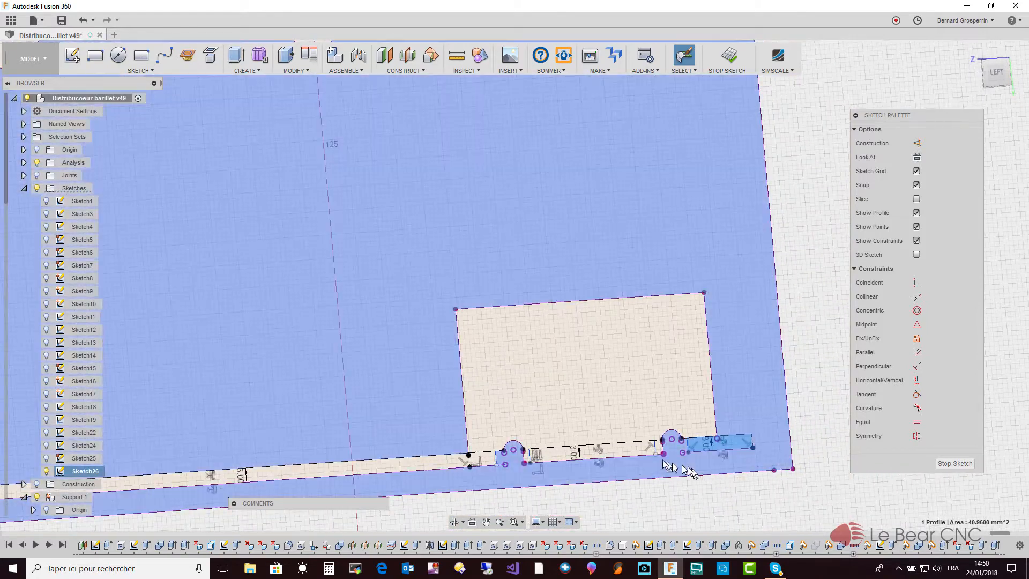
shift+click(632, 454)
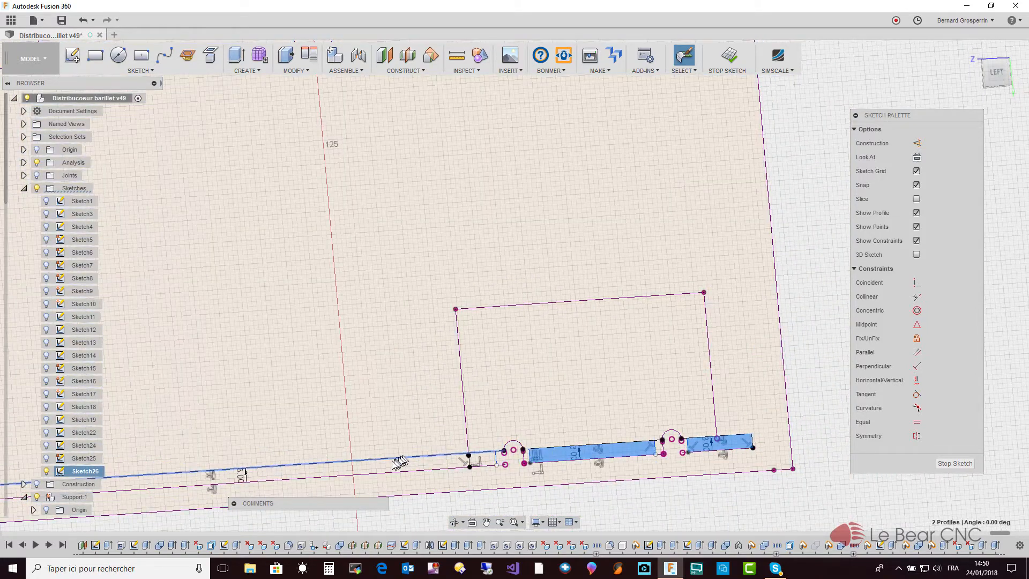
shift+click(390, 466)
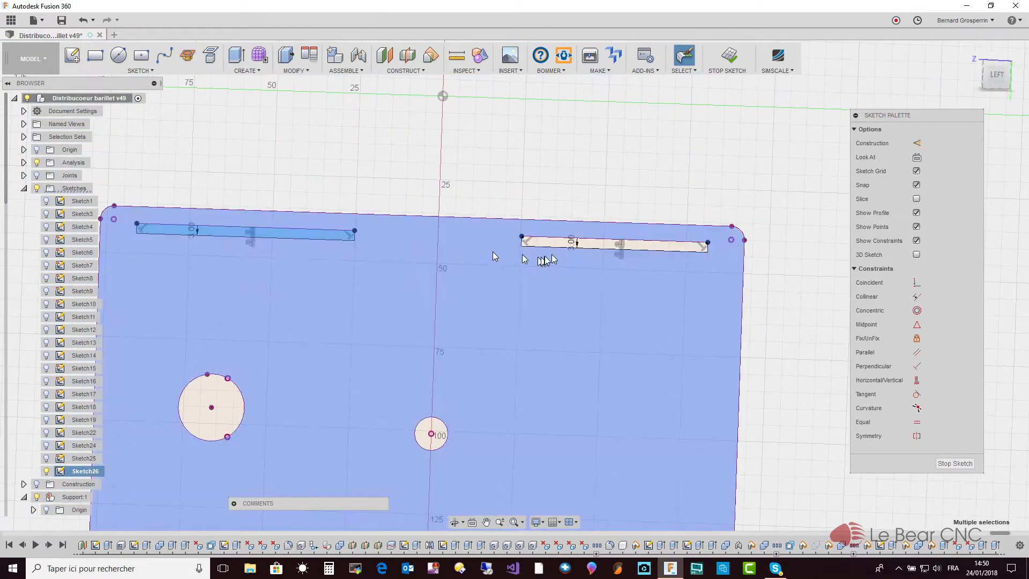
shift+click(558, 249)
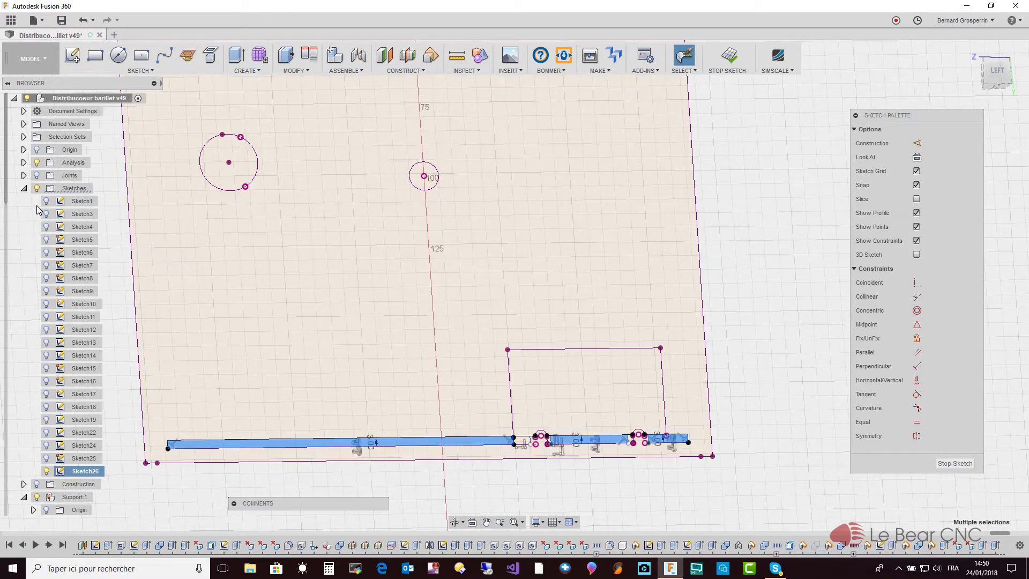
key(Escape)
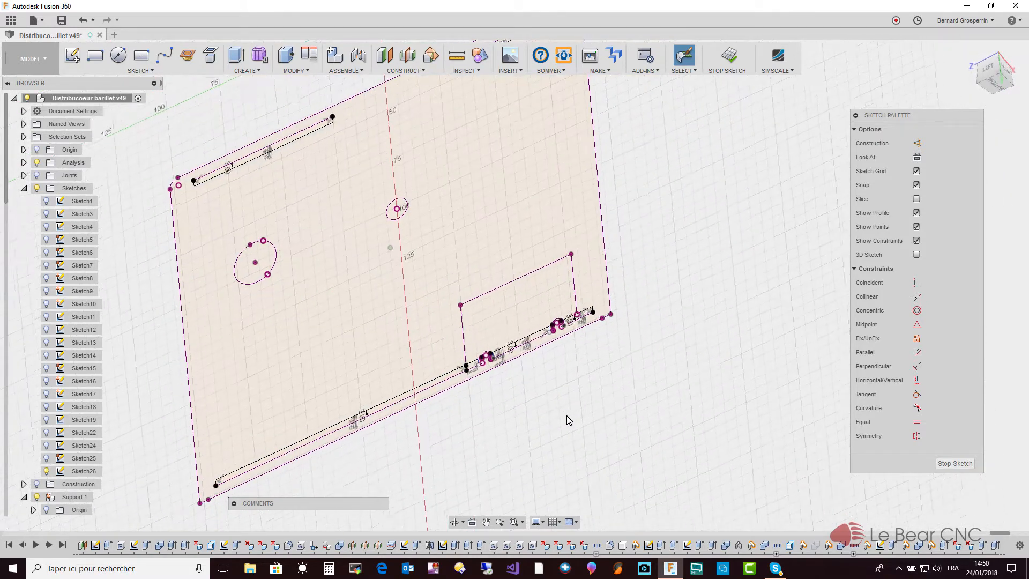
- Select the closed profiles of the two upper strips, the long lower strip and the two short lower strips beside the notches
click(991, 68)
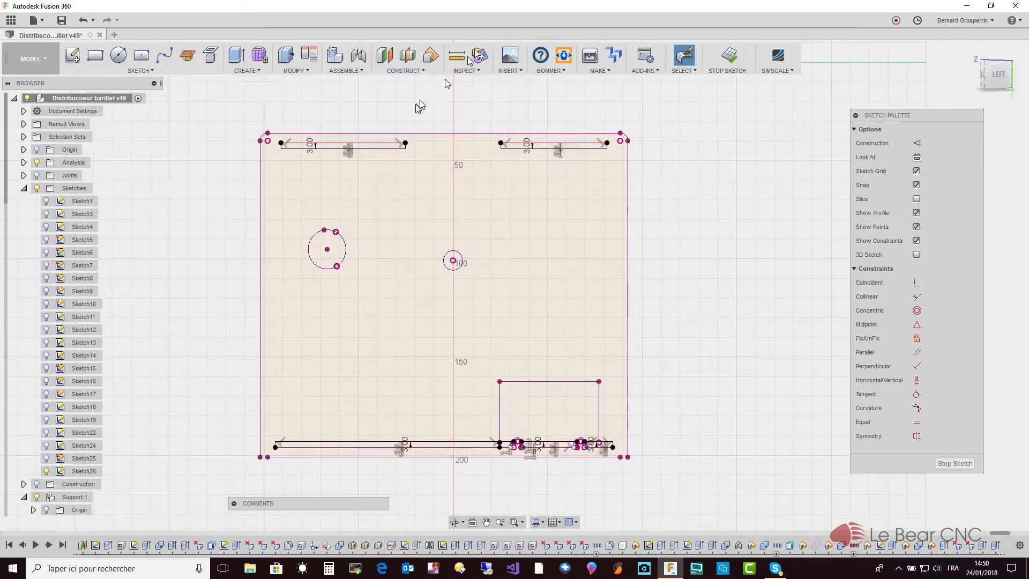
click(386, 149)
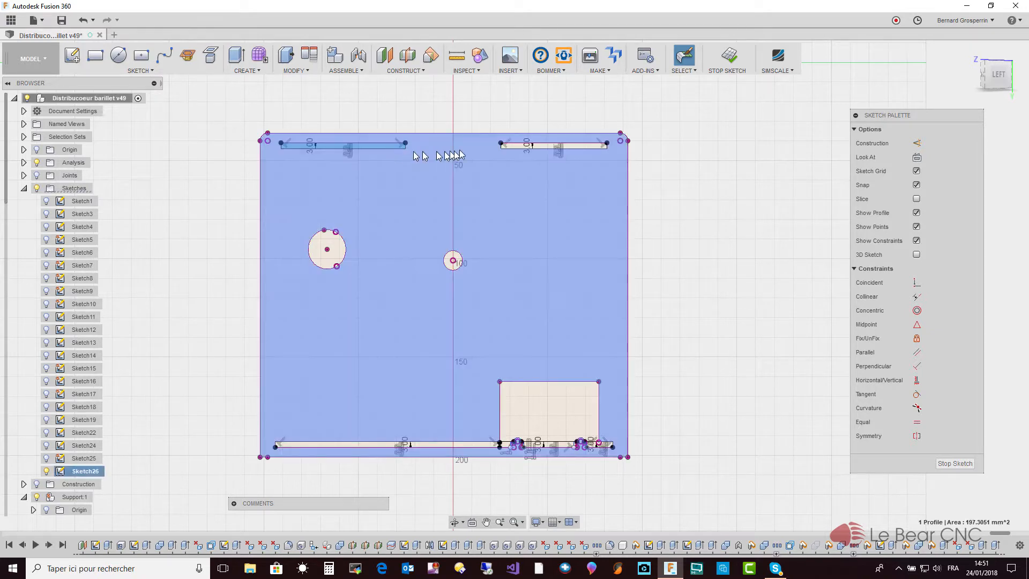
ctrl+click(515, 150)
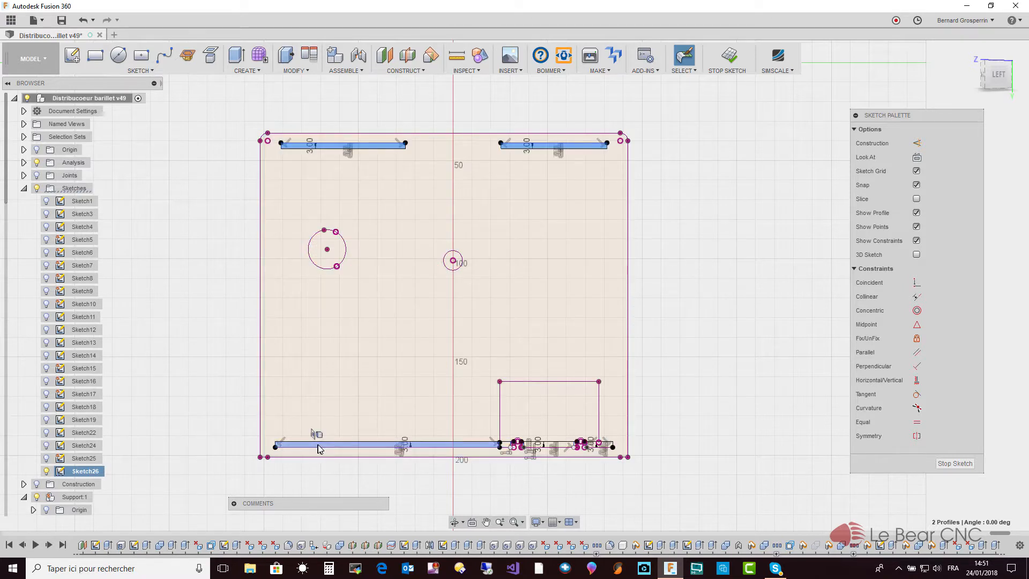
ctrl+click(319, 448)
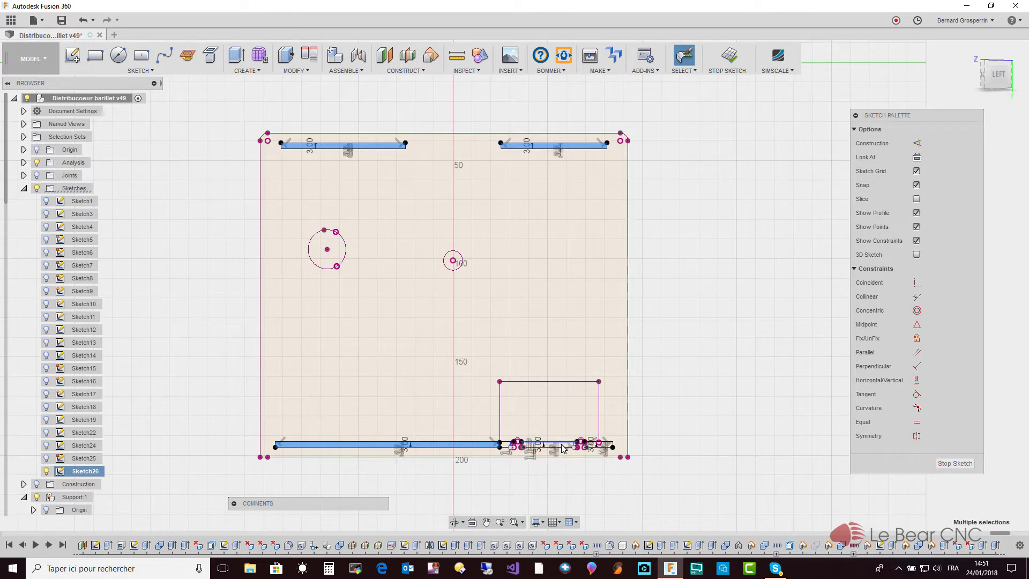
scroll(563, 448, up, 5)
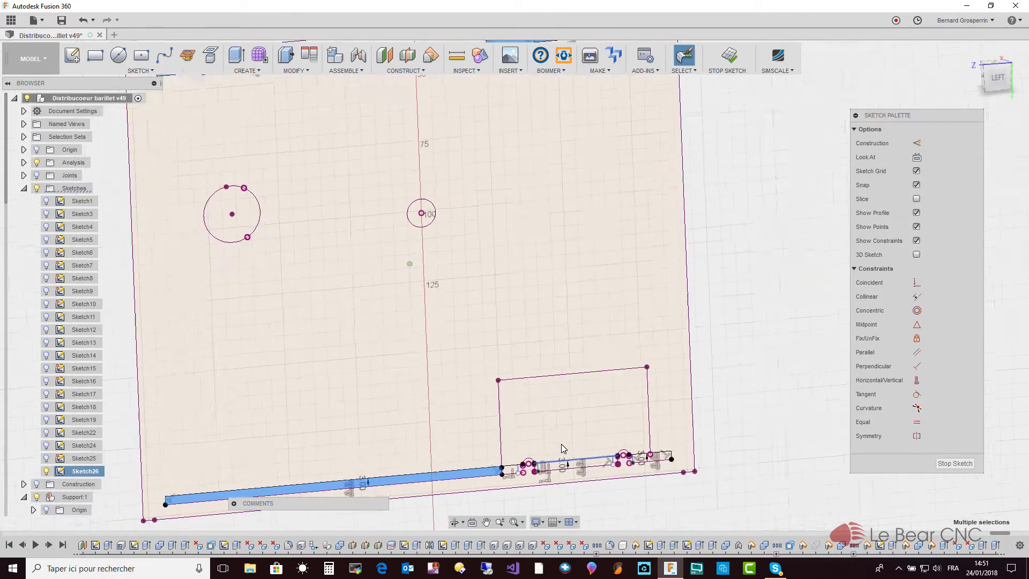
shift+click(616, 456)
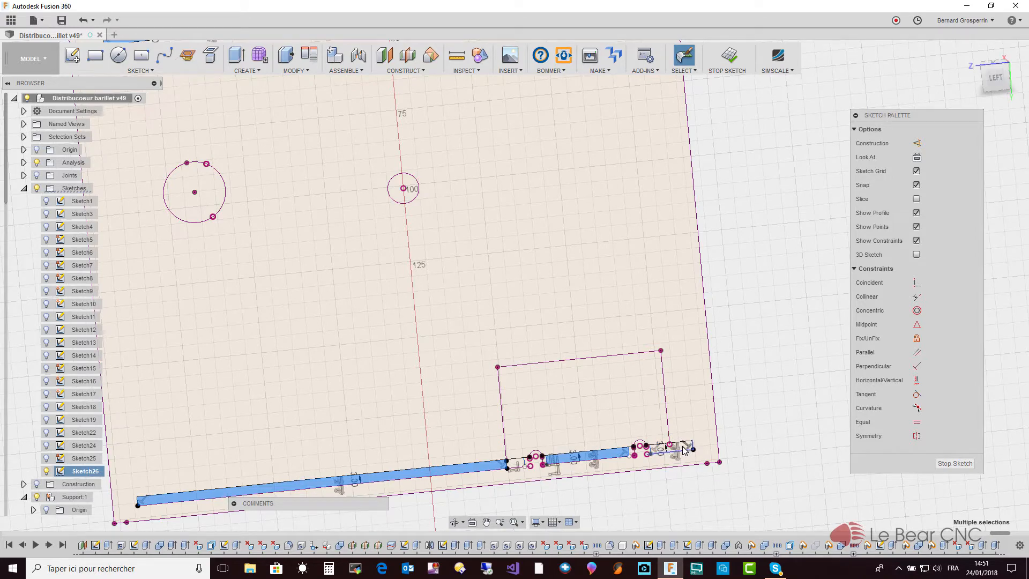
scroll(683, 448, up, 5)
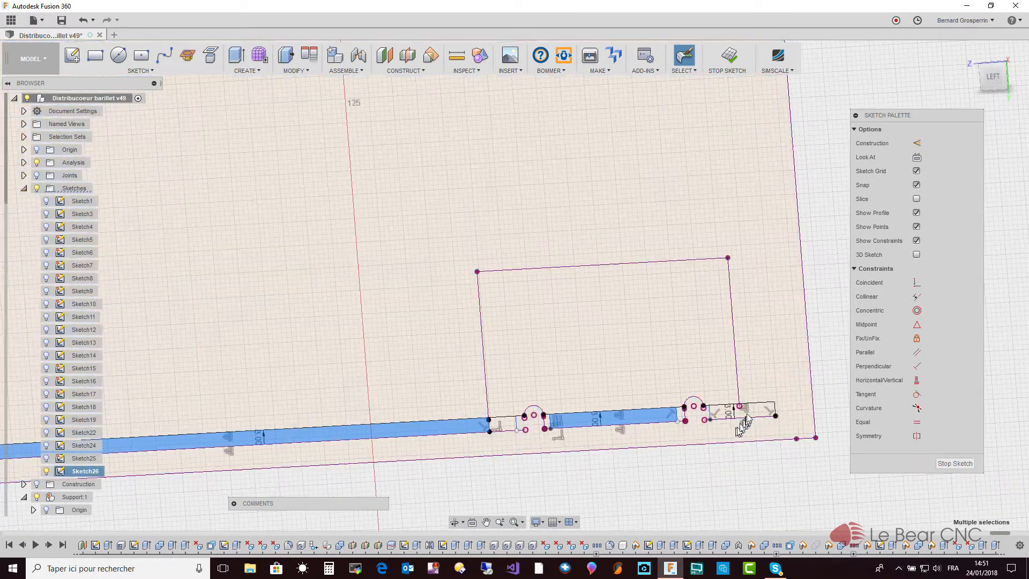
shift+click(752, 413)
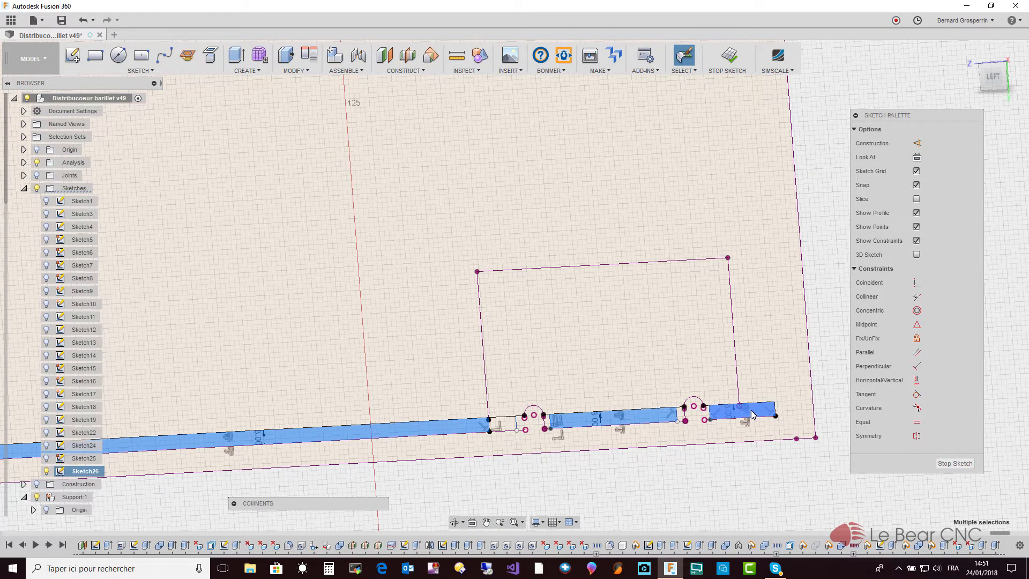
- Start an Extrude of the five selected strip profiles and show the Support (1) body with the Support body hidden
right_click(752, 414)
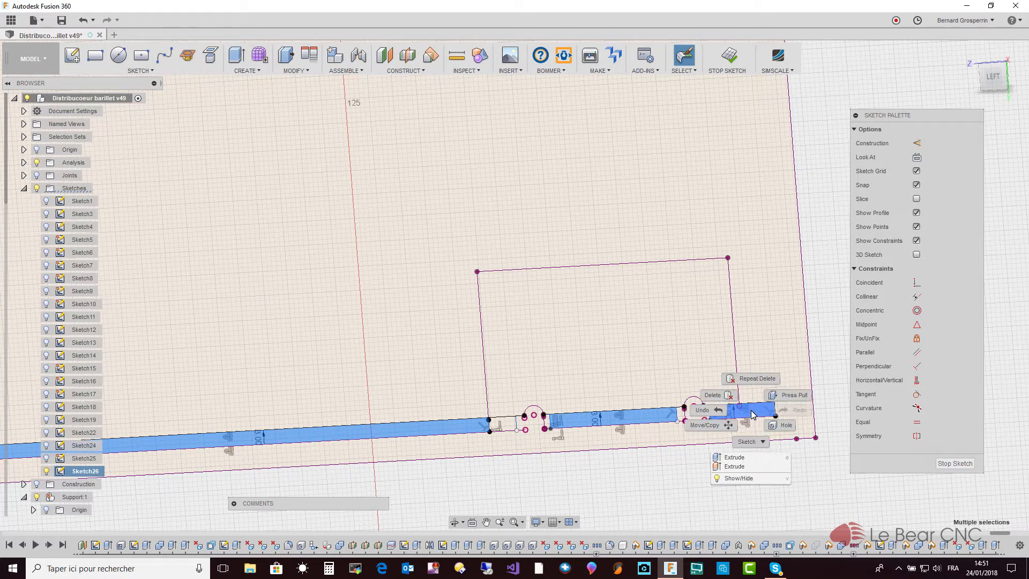
click(735, 458)
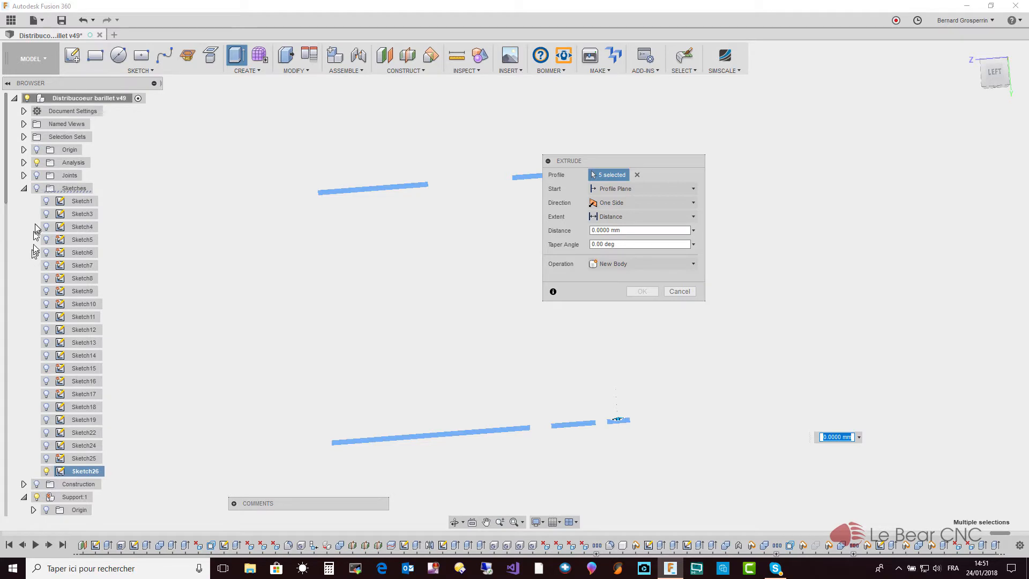
click(23, 189)
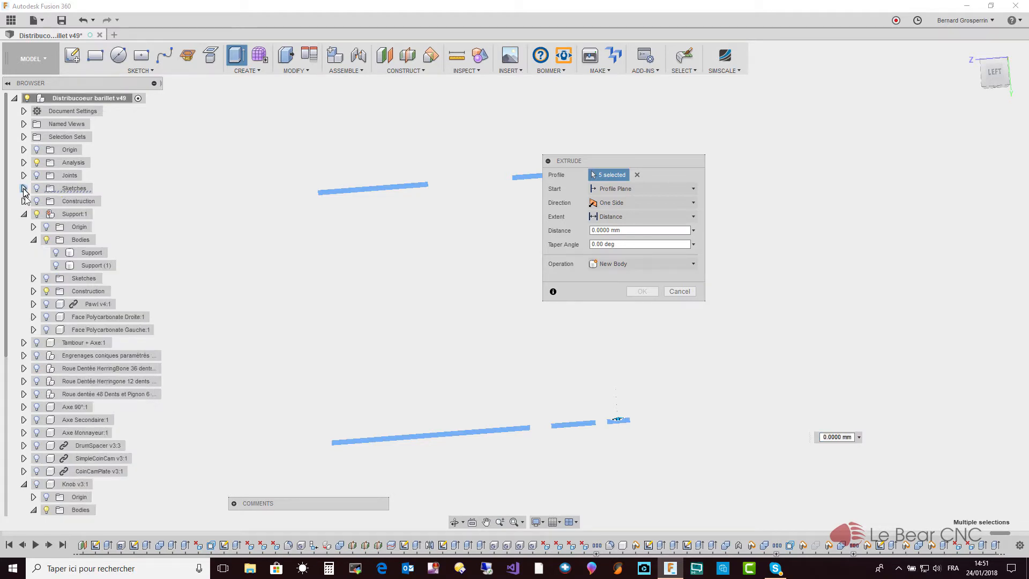
click(56, 253)
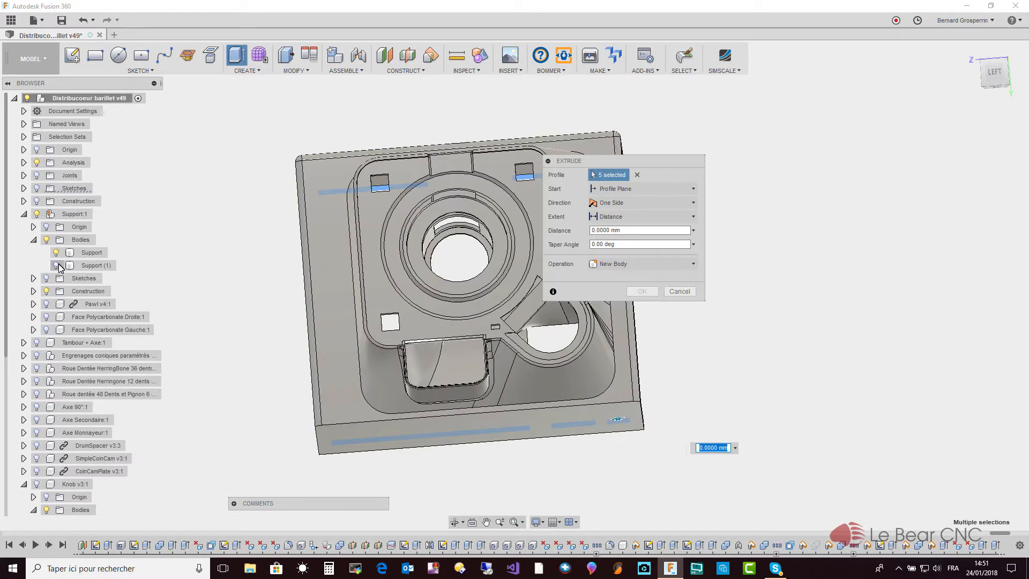
click(57, 265)
click(56, 253)
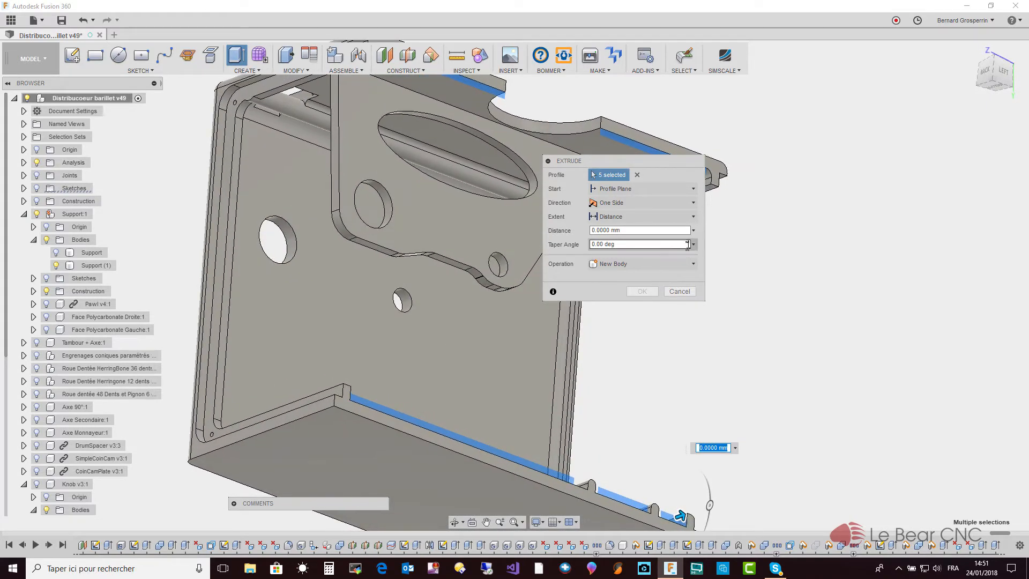
- Extrude the five strips symmetrically with a distance of 5 mm using the Join operation
click(690, 203)
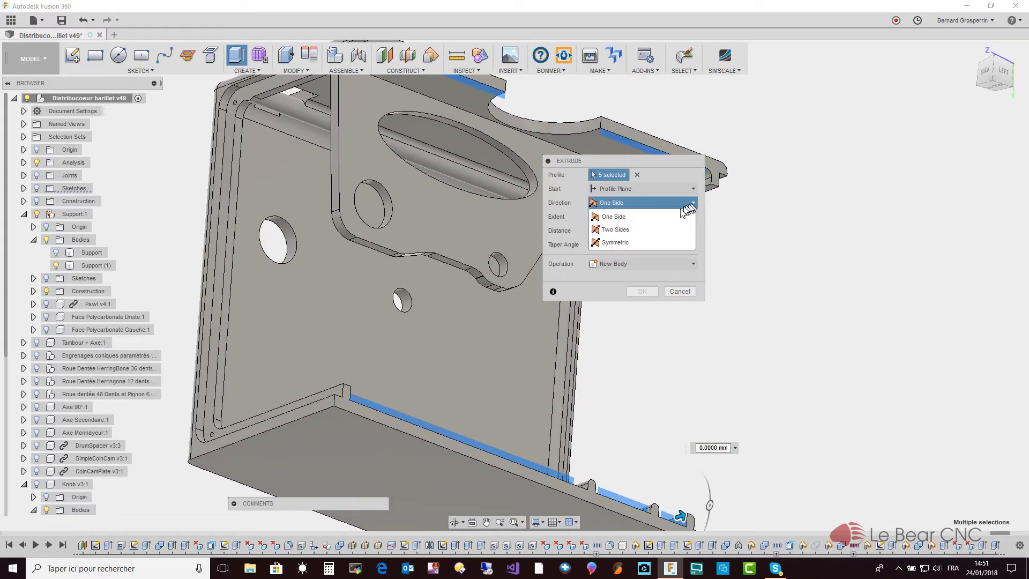
click(645, 242)
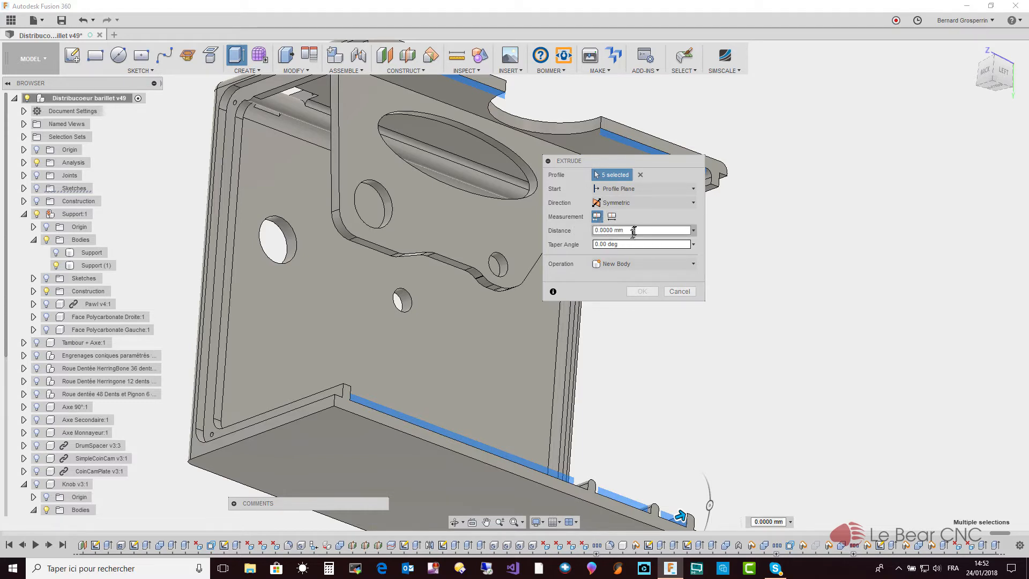
drag(633, 231, 566, 229)
click(691, 264)
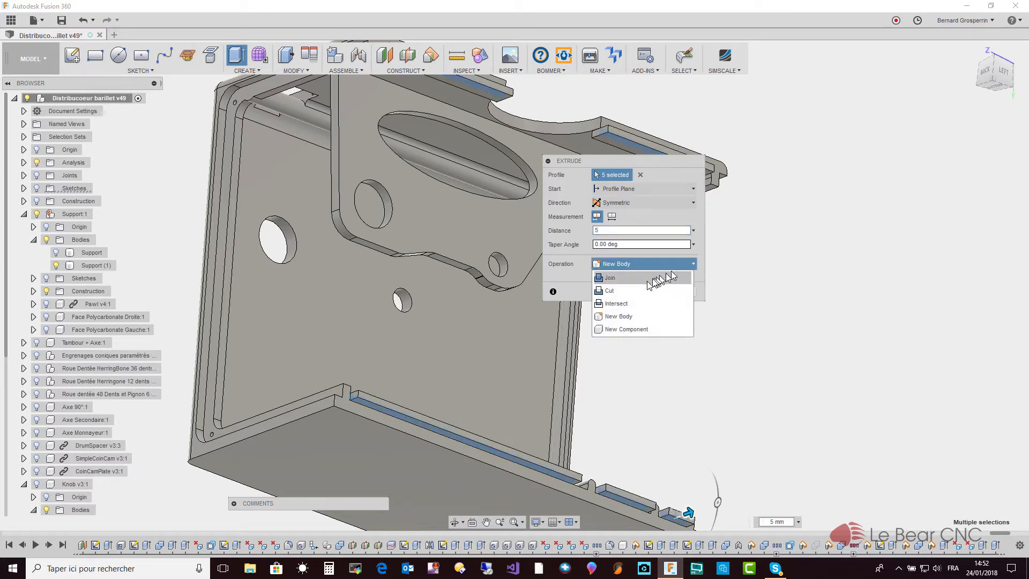
click(610, 278)
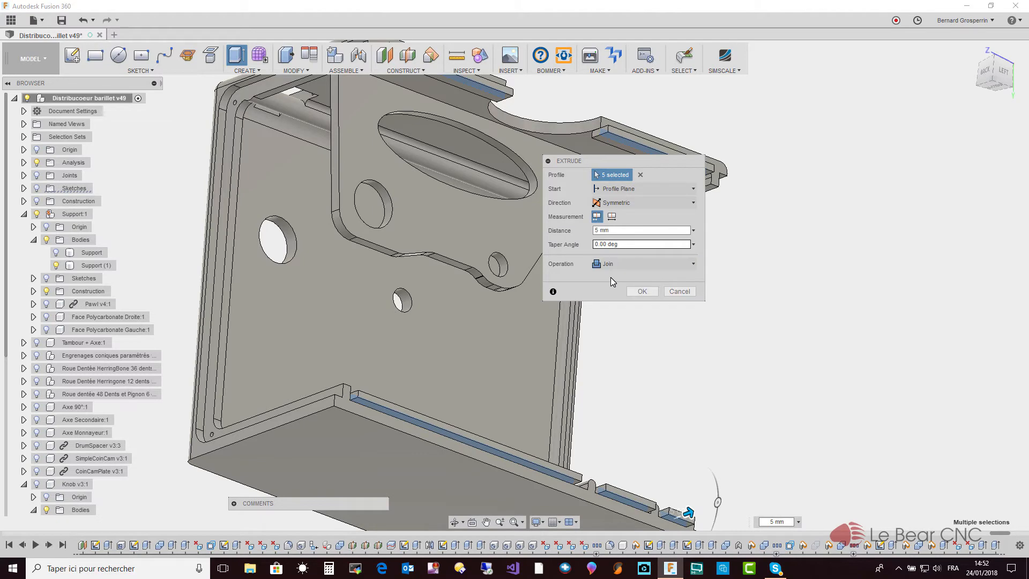
click(642, 291)
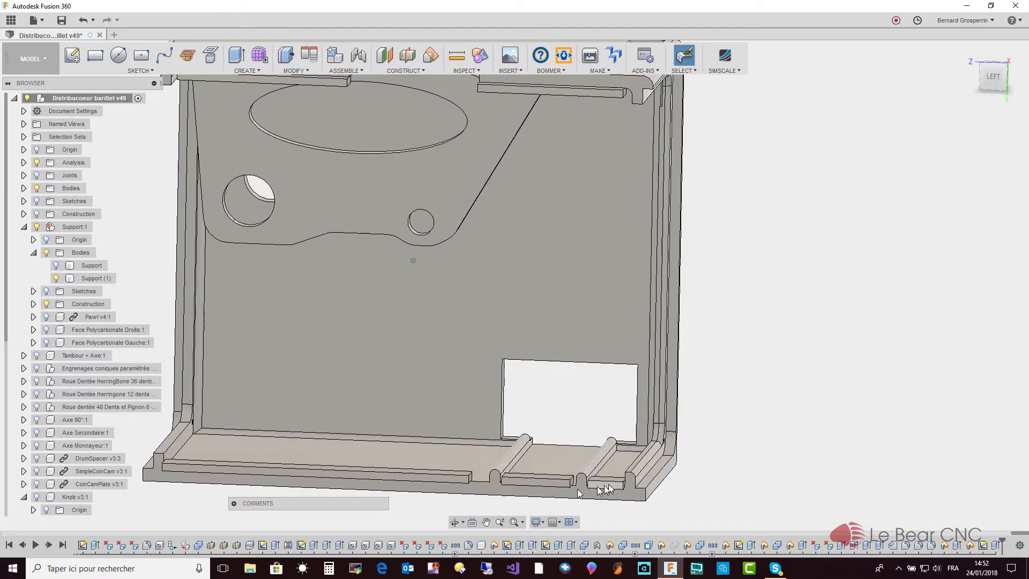
click(553, 482)
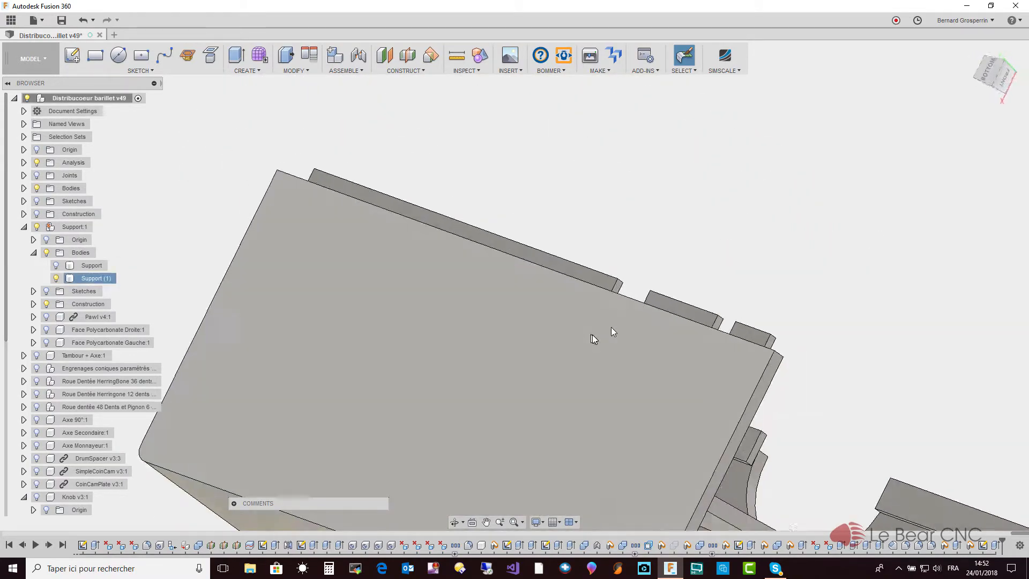
shift+middle_drag(613, 332, 645, 514)
click(672, 423)
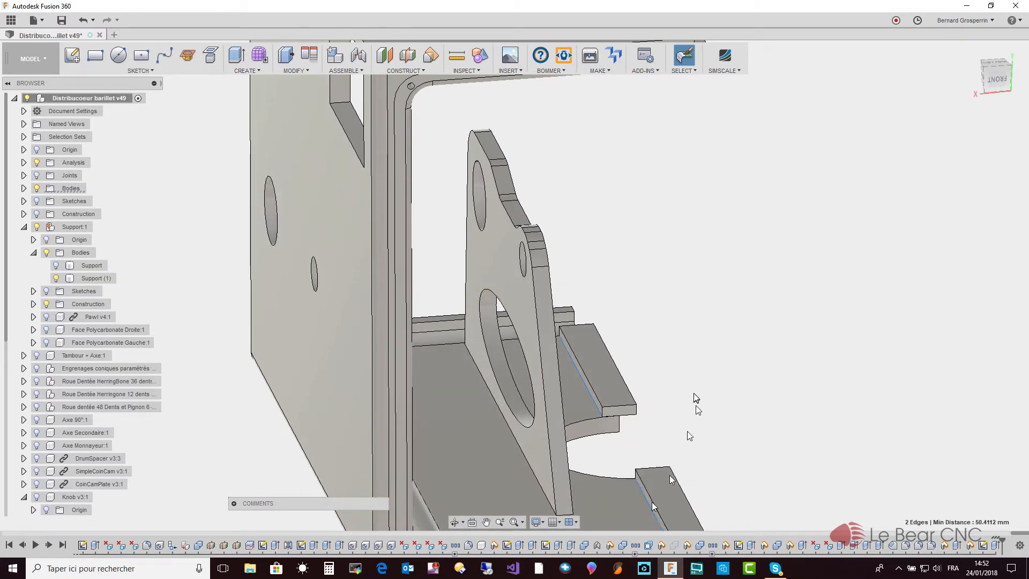
click(294, 70)
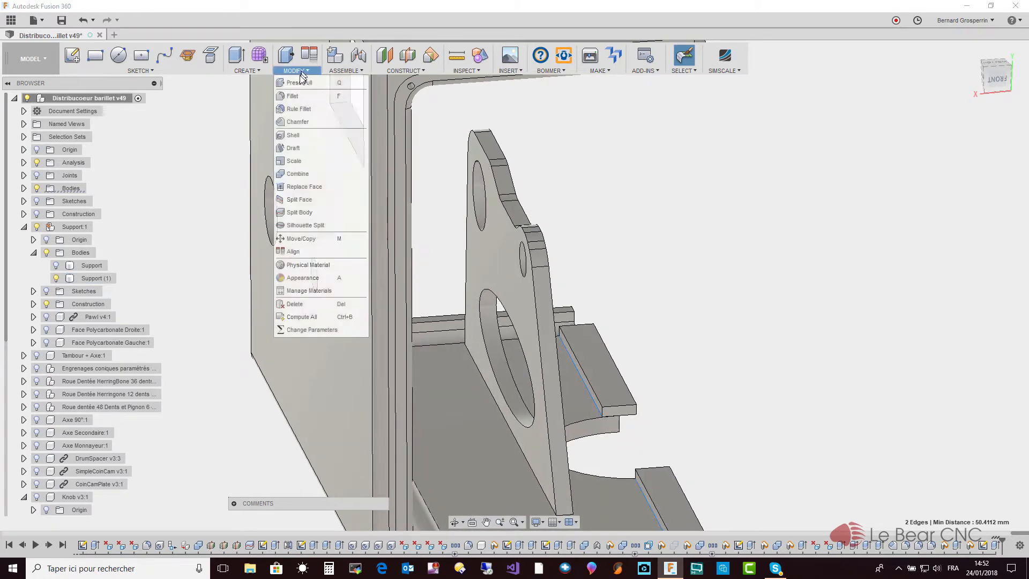
click(296, 96)
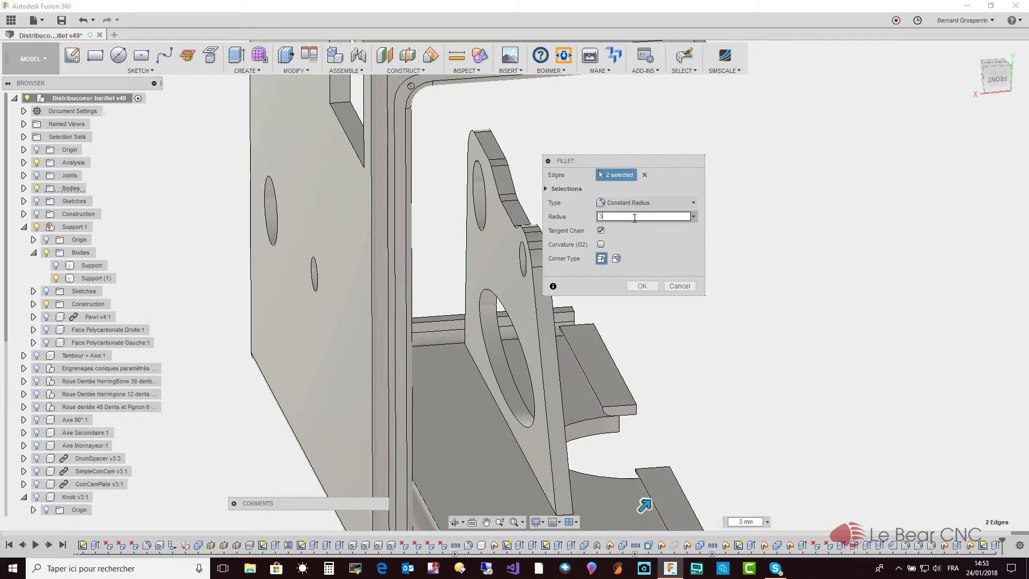
click(679, 286)
- Examine the extruded strips' faces against the assembly's top-level body list to check which body each strip belongs to
scroll(676, 300, up, 5)
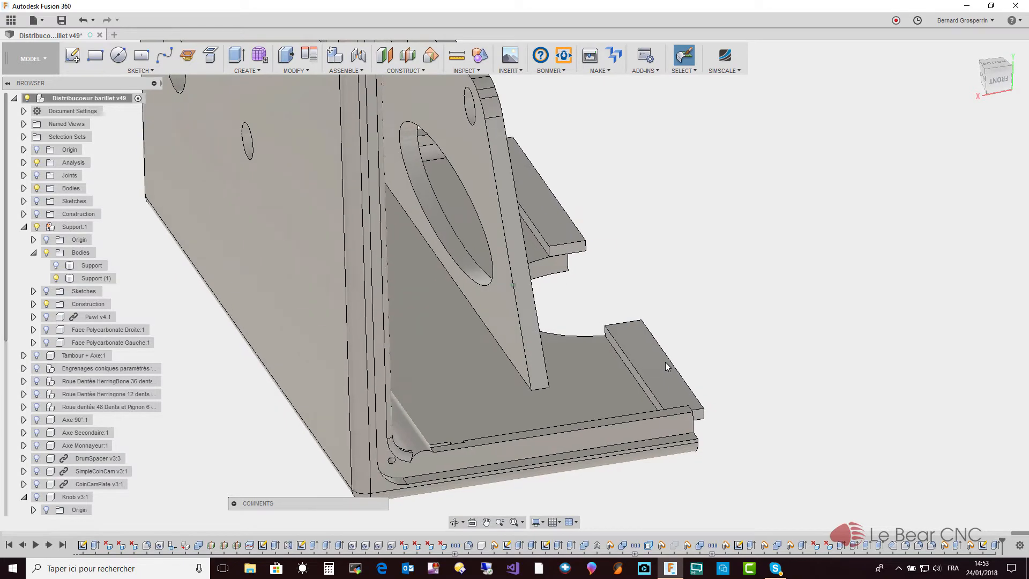
click(662, 368)
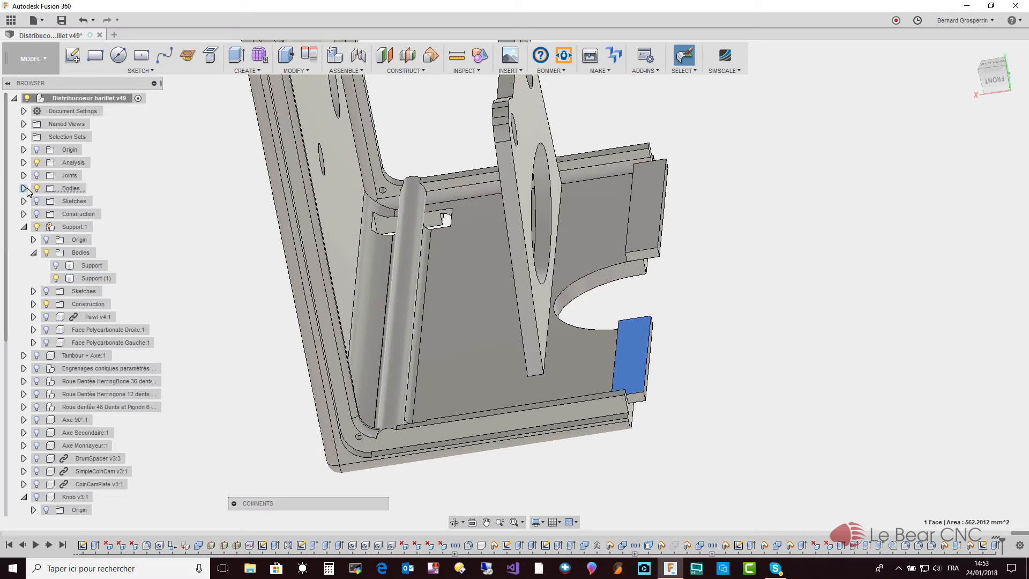
click(23, 188)
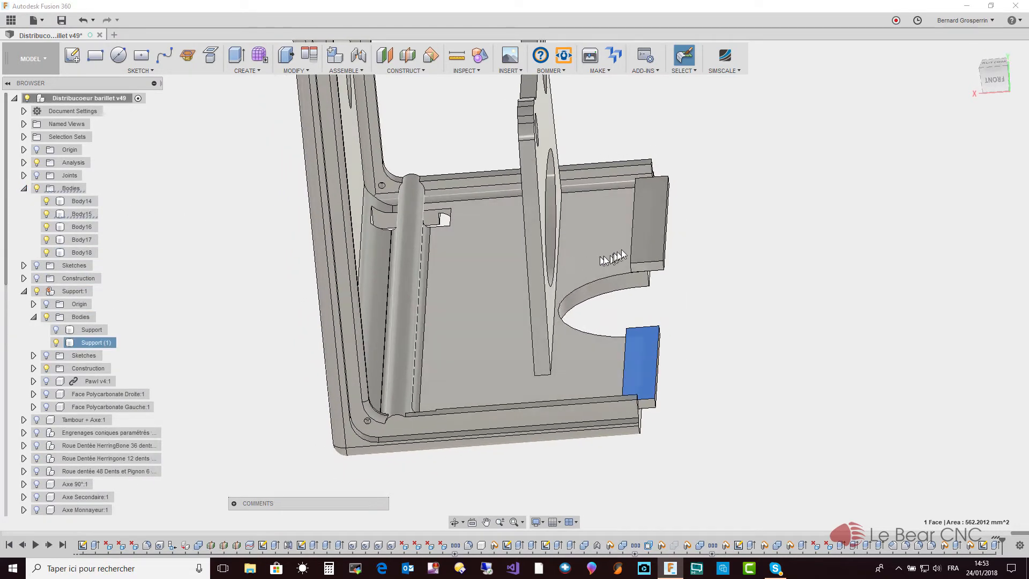
ctrl+click(647, 251)
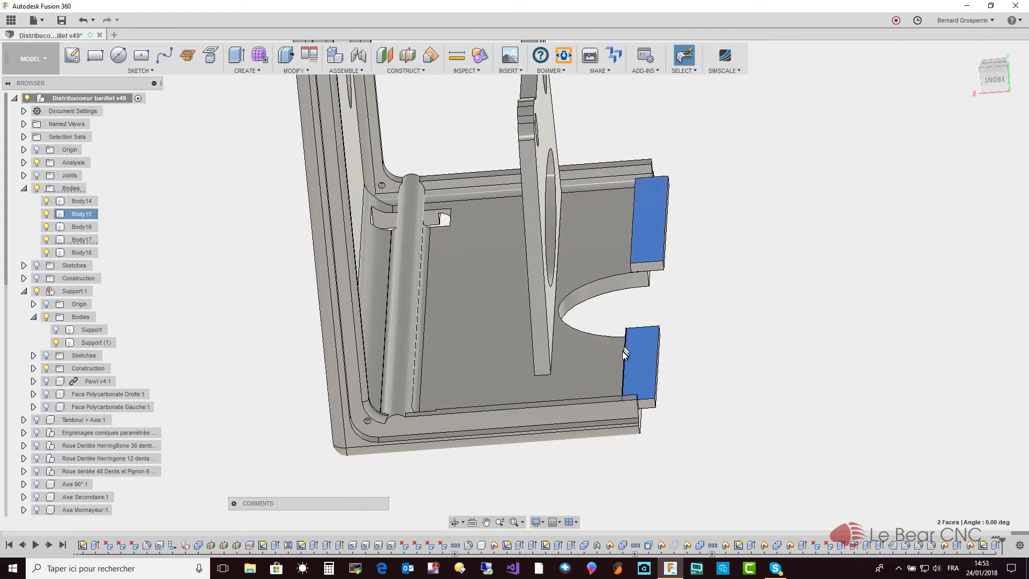
double_click(648, 240)
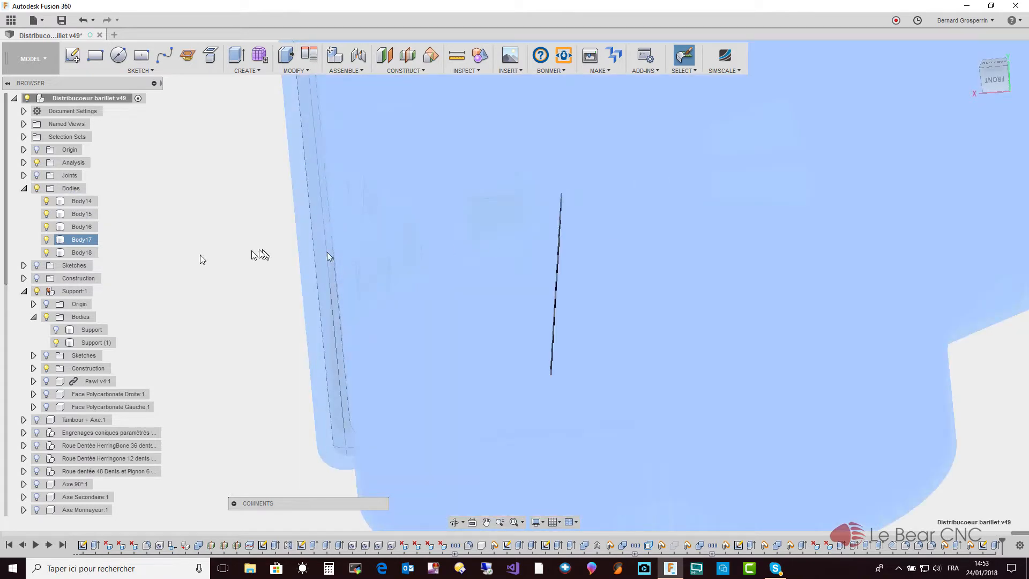
click(185, 263)
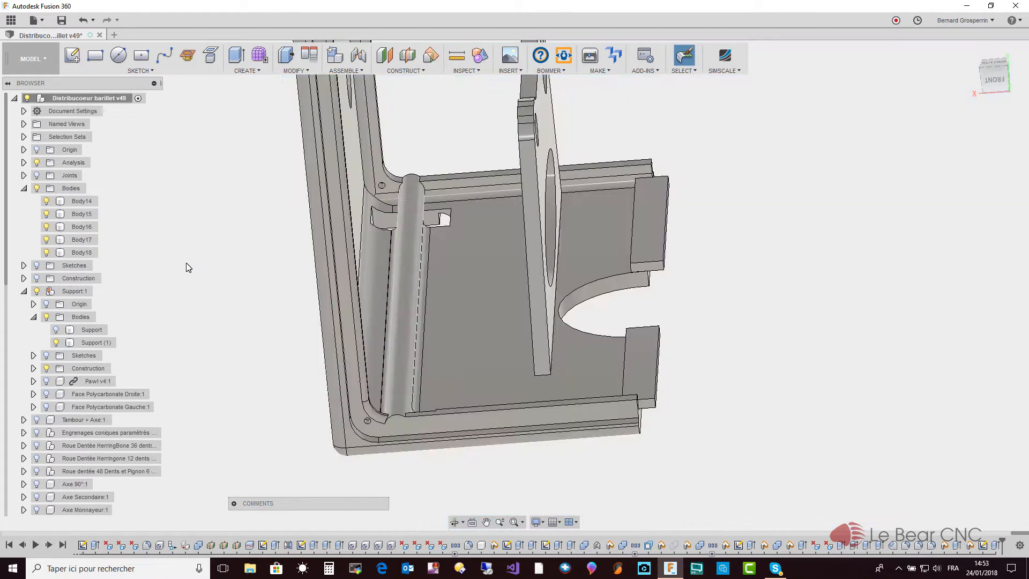
click(656, 244)
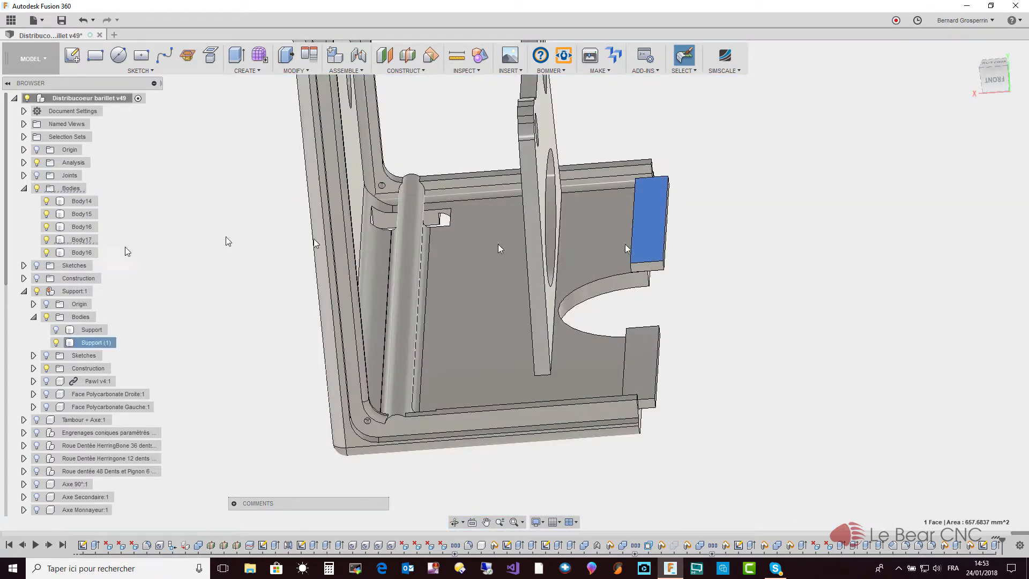
- Combine the two short strips beside the semicircular notch with the Support (1) body as target, using the Join operation
click(643, 379)
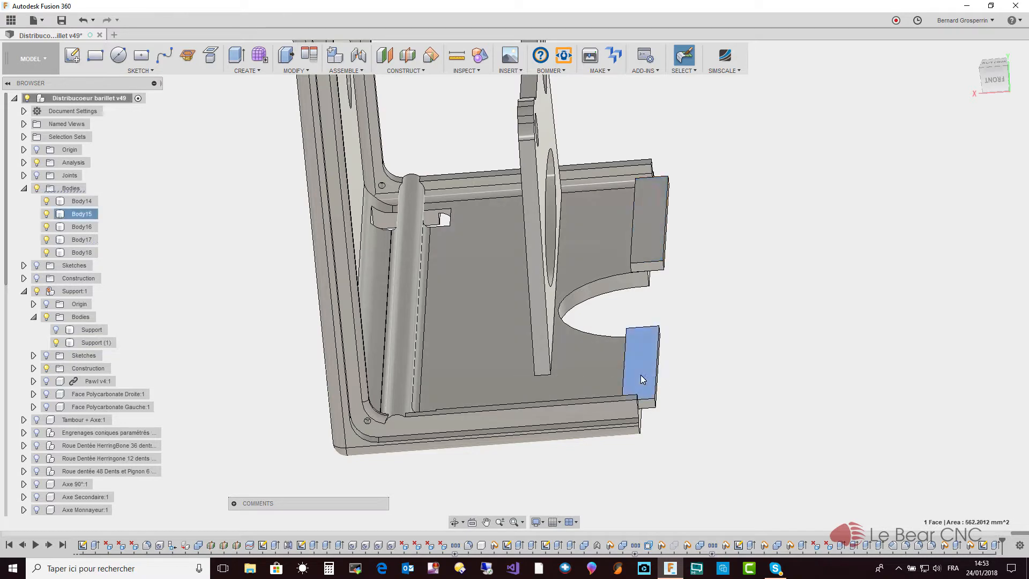
click(78, 214)
ctrl+click(75, 239)
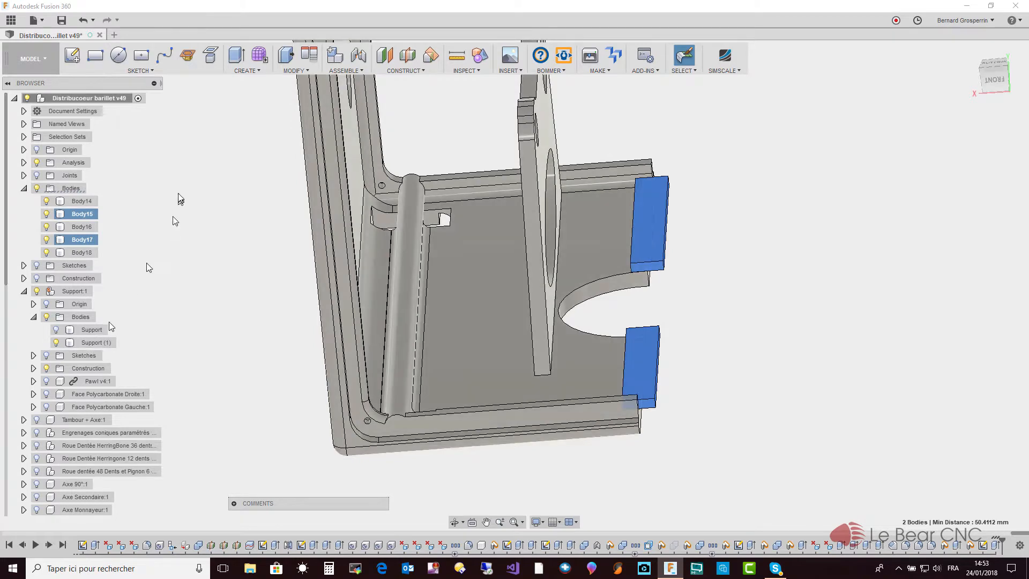
click(298, 73)
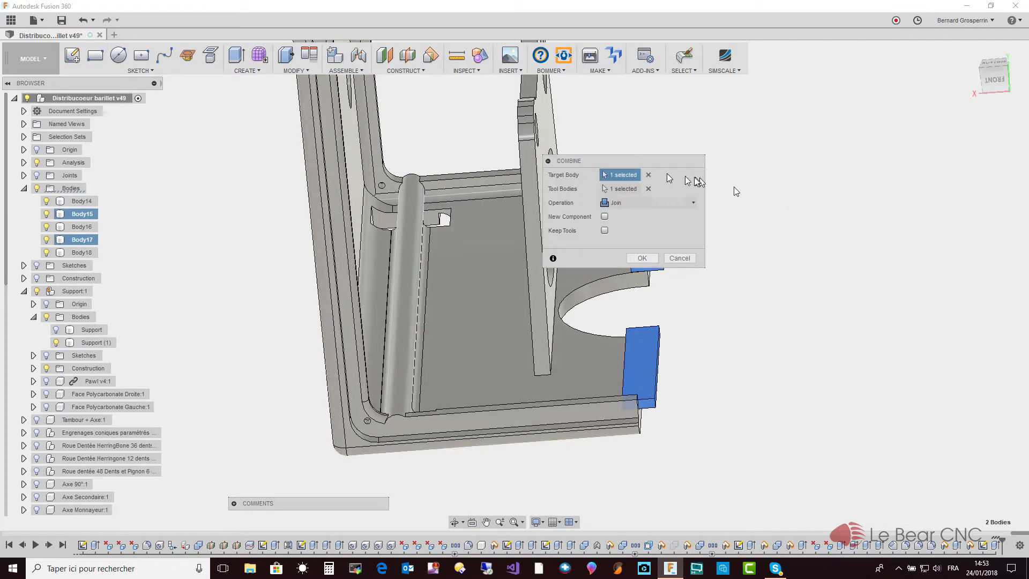
click(648, 175)
click(649, 189)
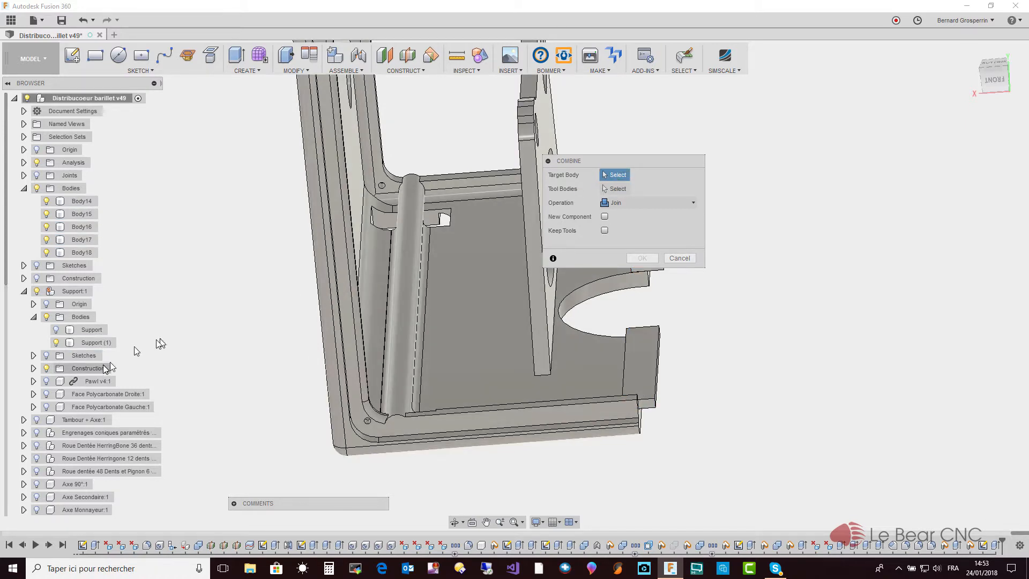
click(84, 344)
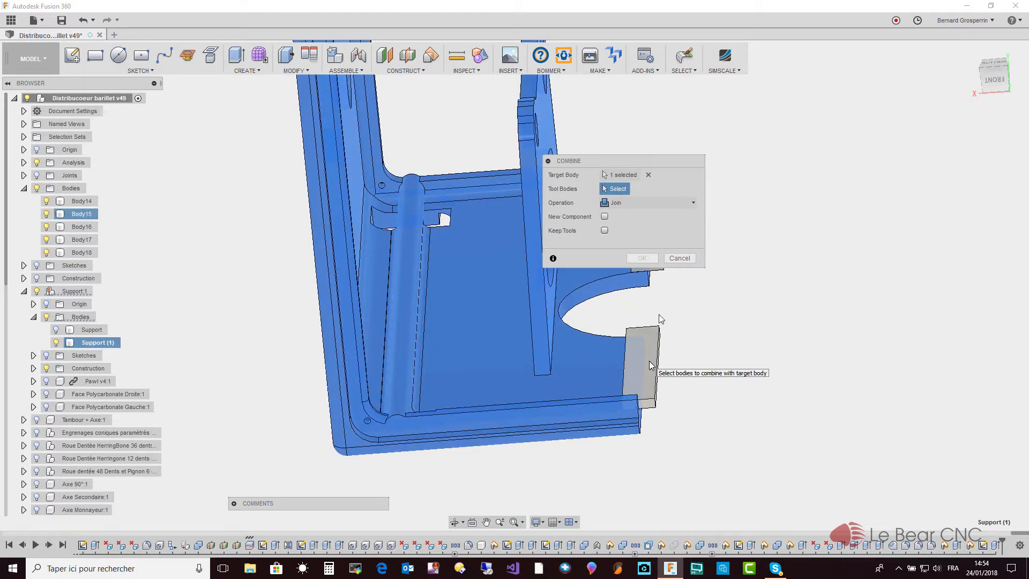
drag(619, 163, 798, 168)
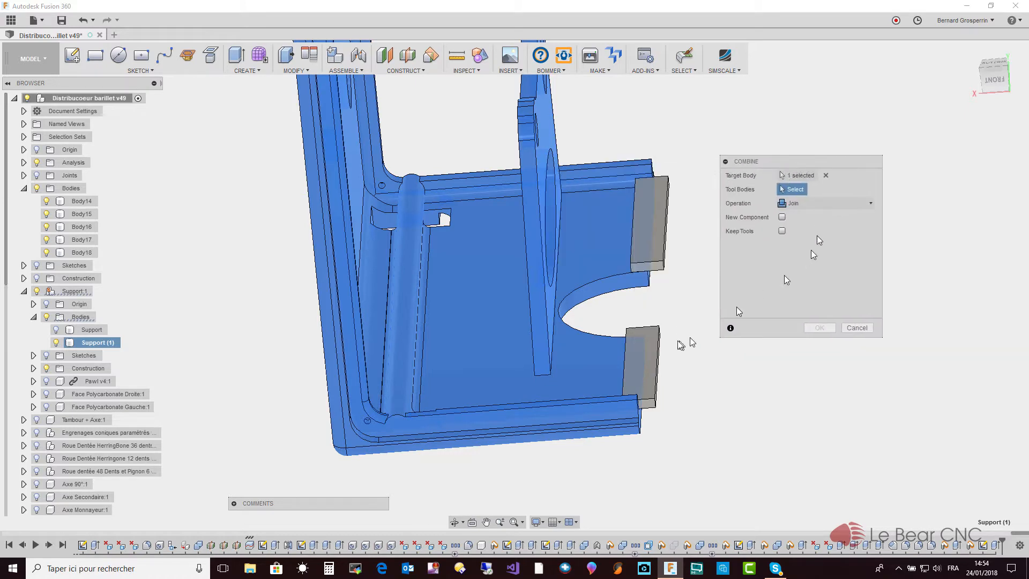
click(649, 365)
click(653, 245)
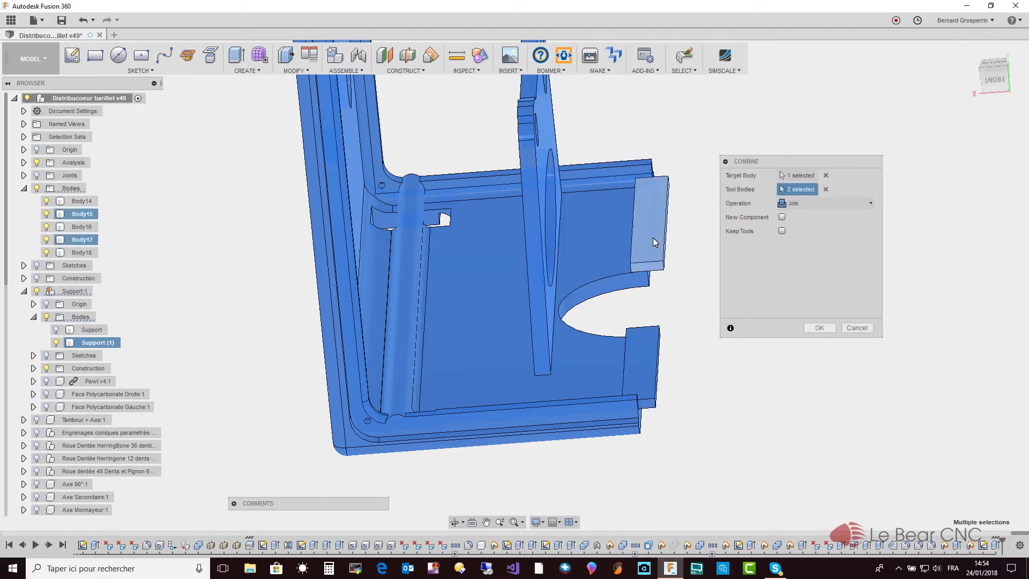
click(824, 328)
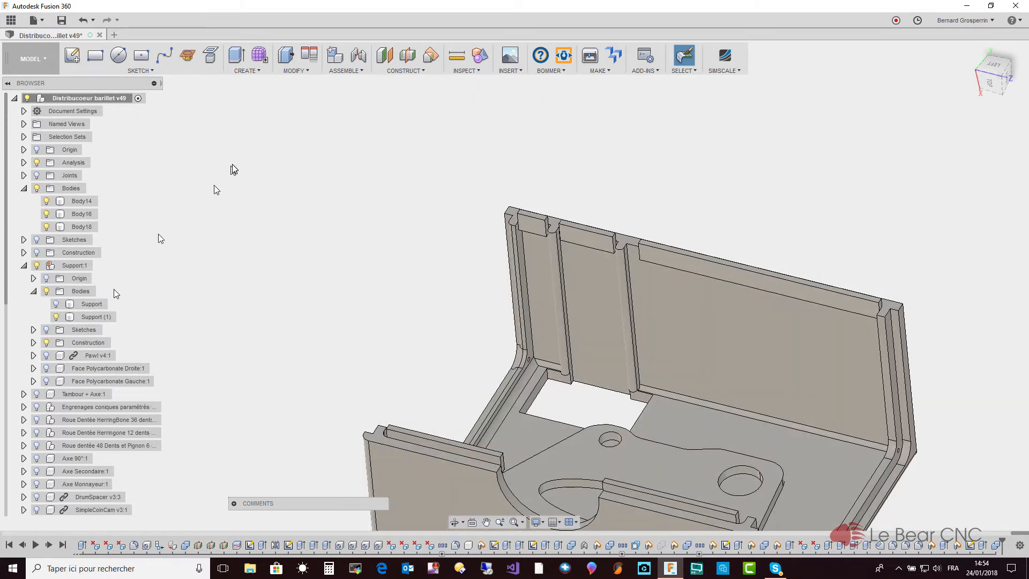
- Combine the remaining strip bodies Body14, Body16 and Body18 into the Support (1) body using the Join operation
click(310, 70)
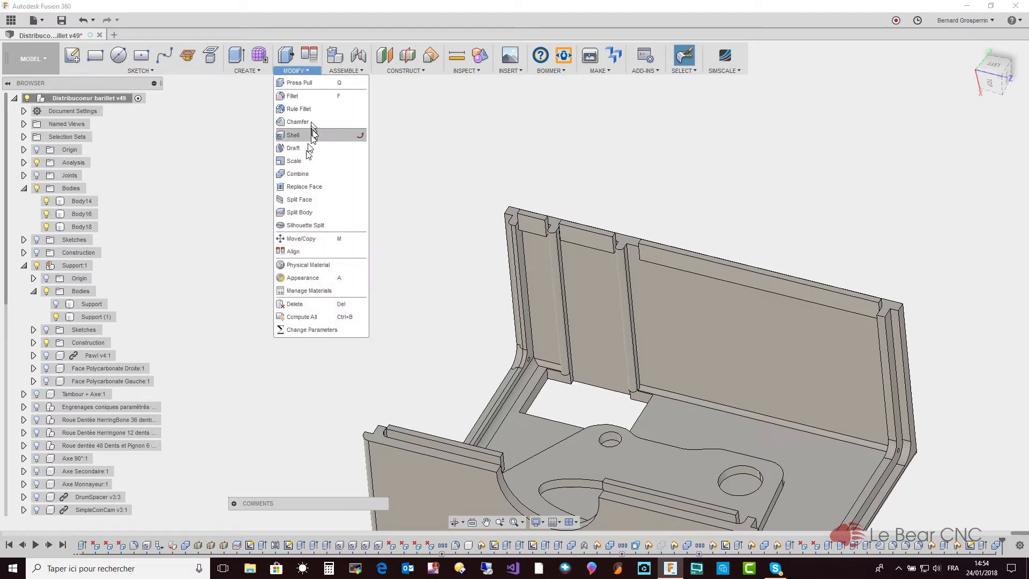
click(301, 174)
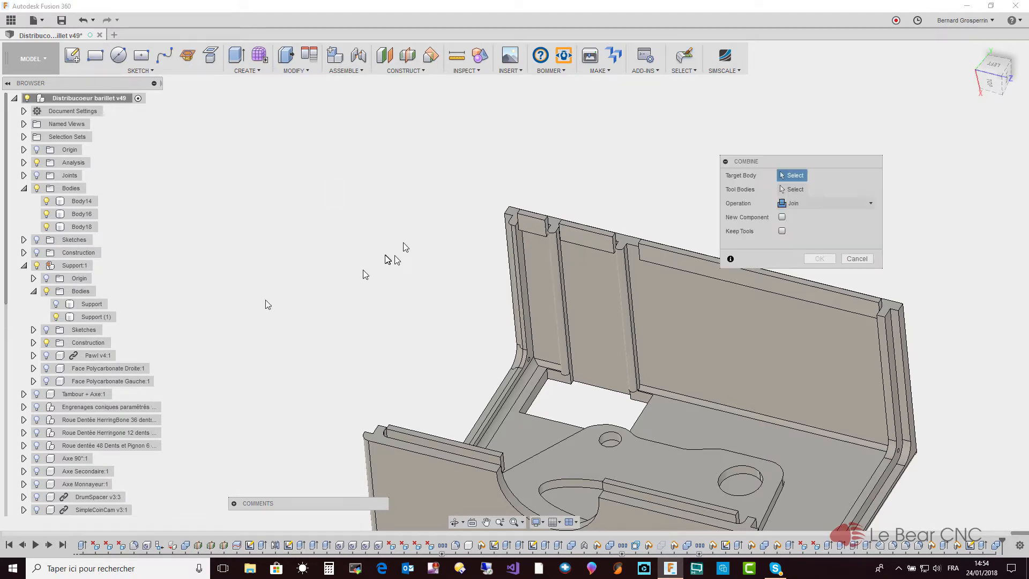
click(95, 317)
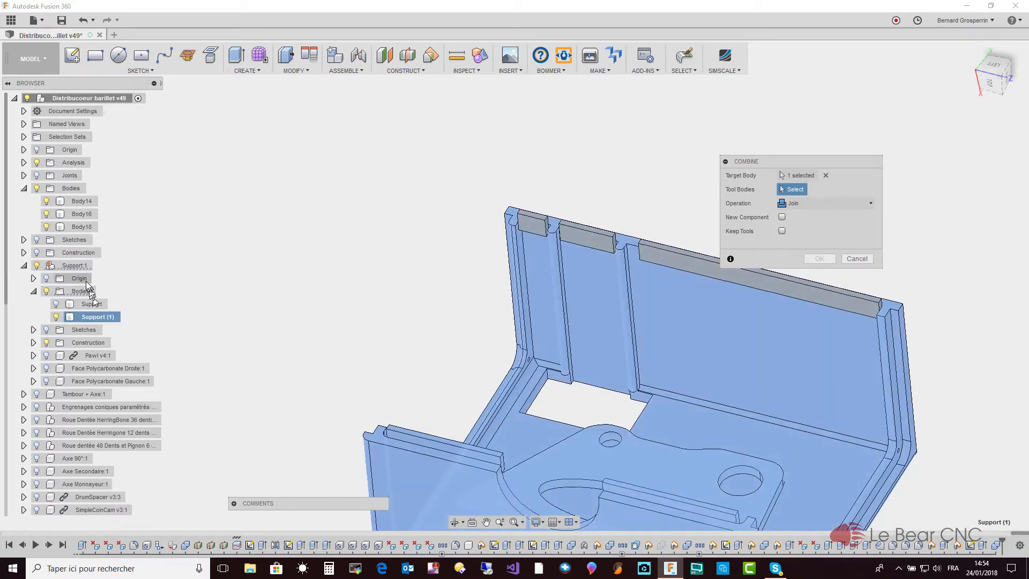
click(82, 201)
click(82, 214)
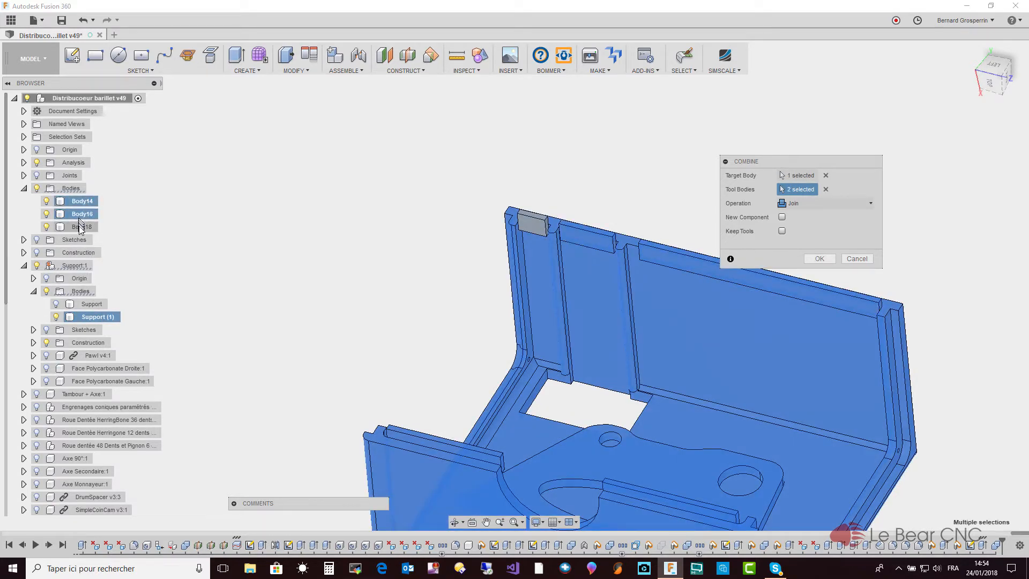
click(82, 226)
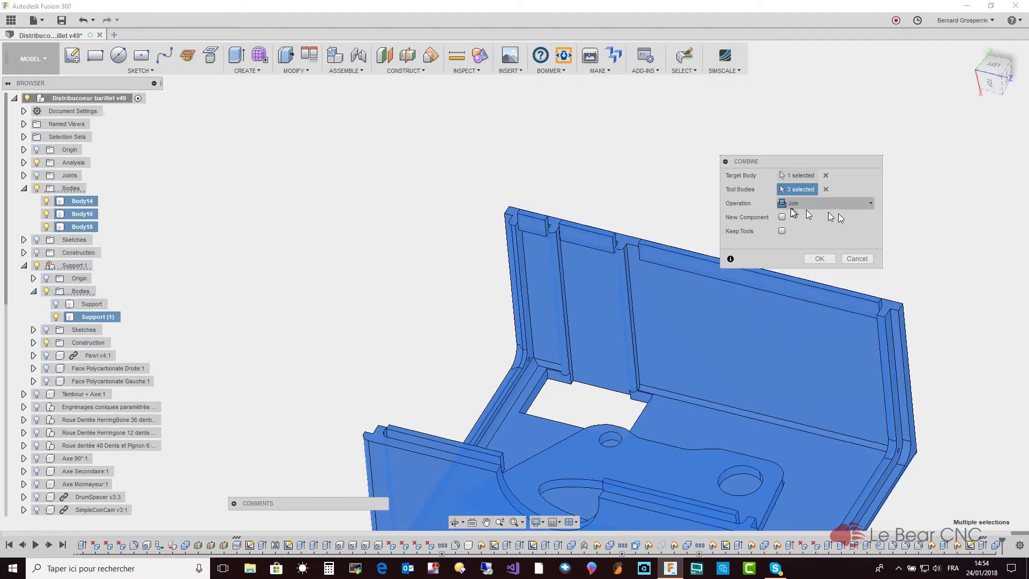
click(814, 261)
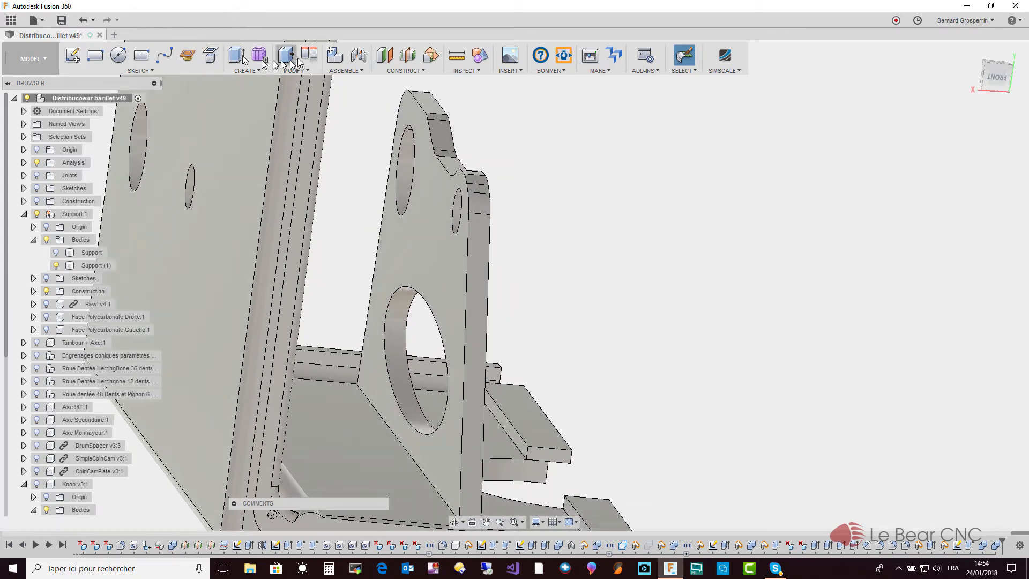
- Fillet the long inner edge of each of the two short strips beside the semicircular notch with a 3 mm radius
click(304, 70)
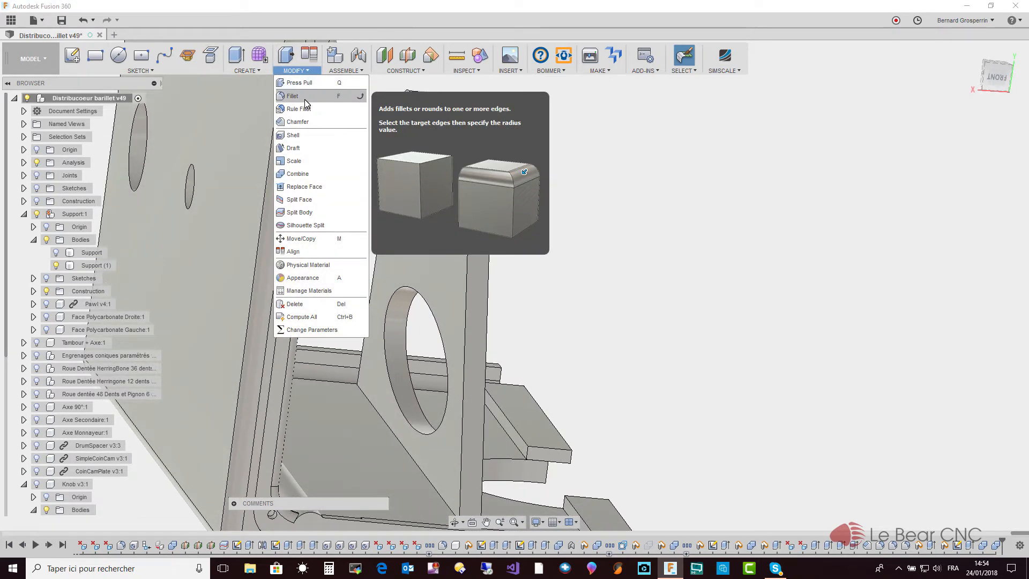
click(304, 98)
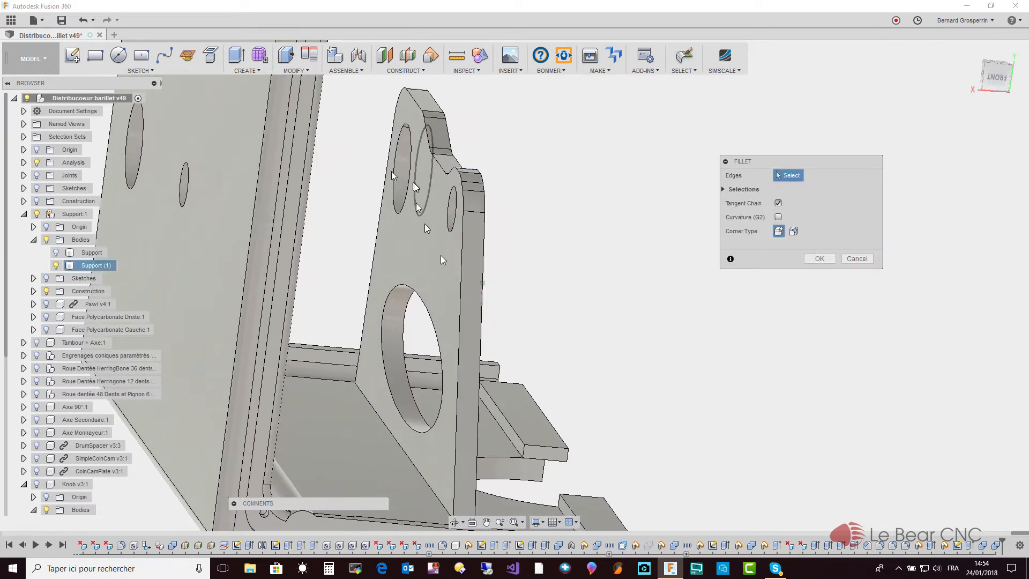
click(499, 442)
scroll(496, 475, down, 2)
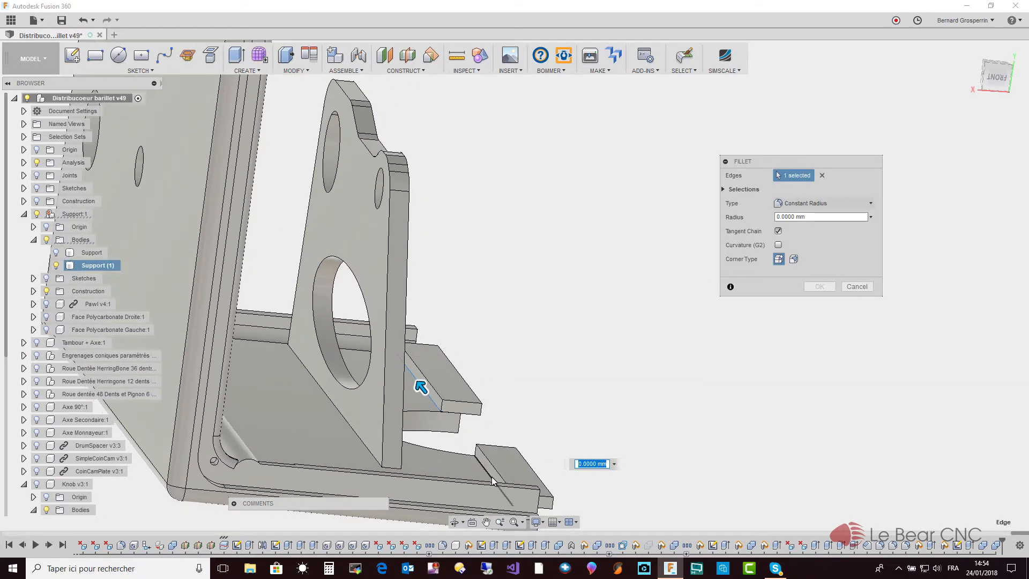
click(493, 480)
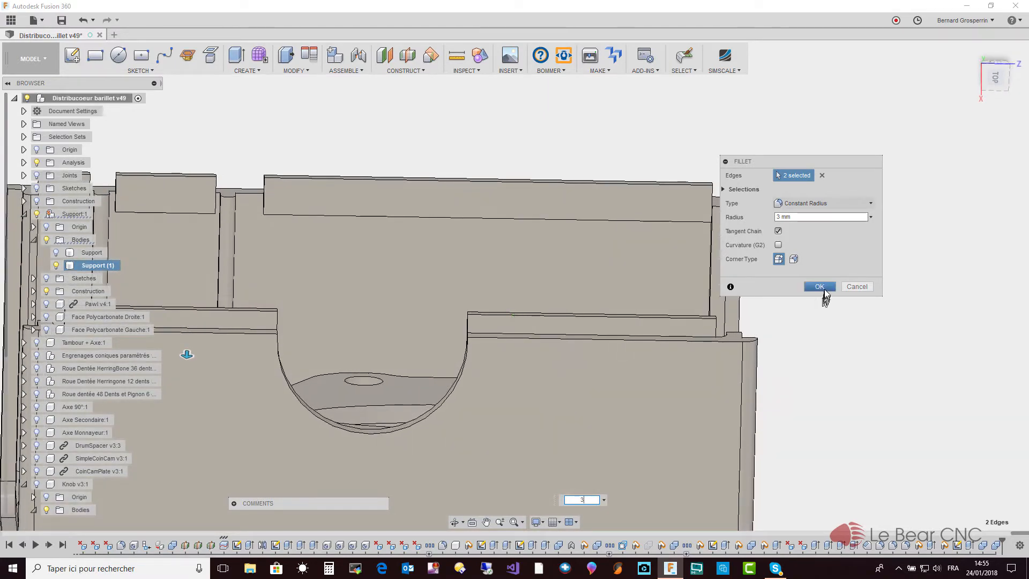
click(820, 287)
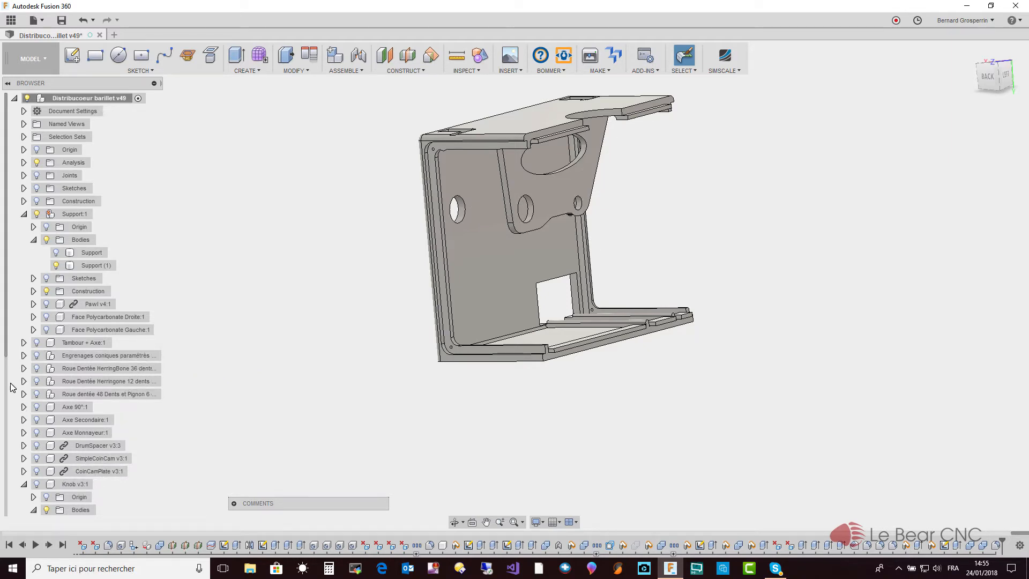
- Show the Tiroir Monnaie drawer and measure the distance between its underside and the Support (1) face beneath it
scroll(9, 386, down, 5)
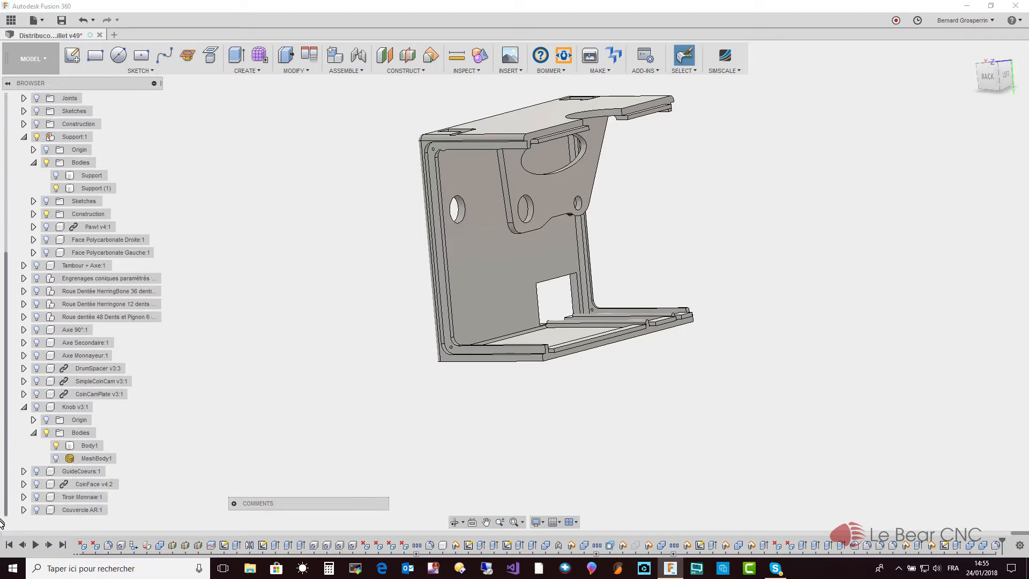
click(36, 496)
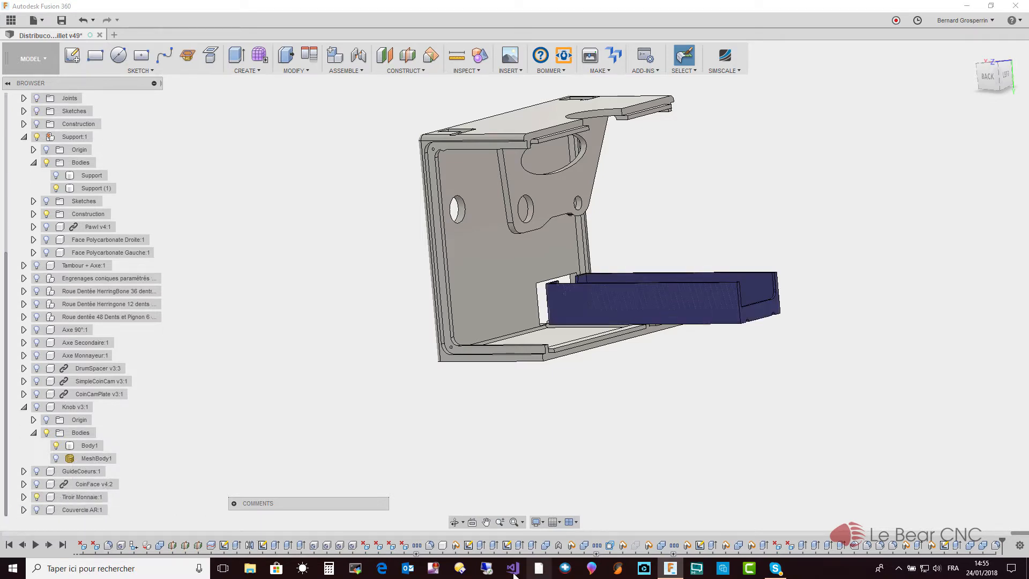
shift+middle_drag(675, 407, 643, 365)
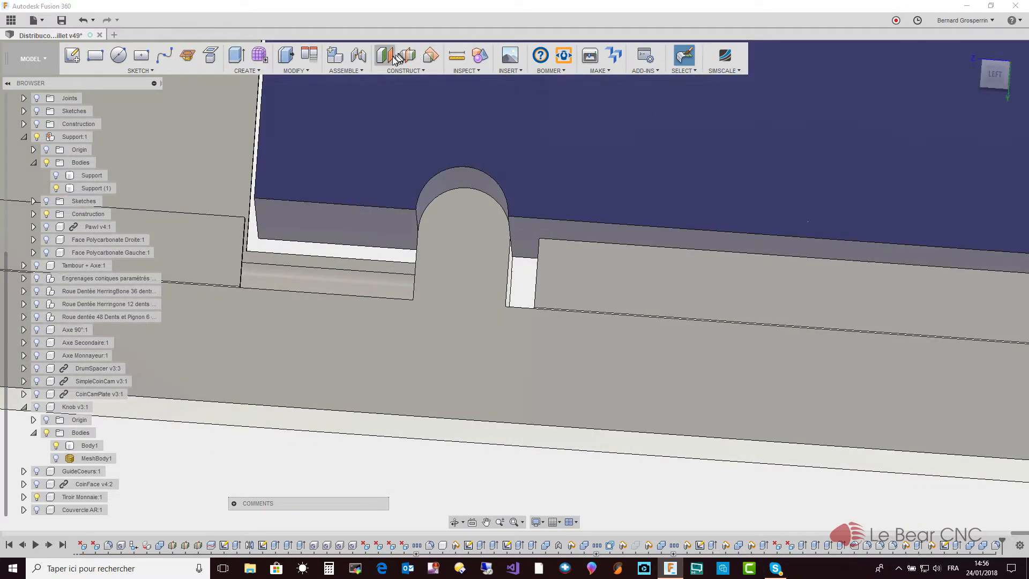
click(457, 55)
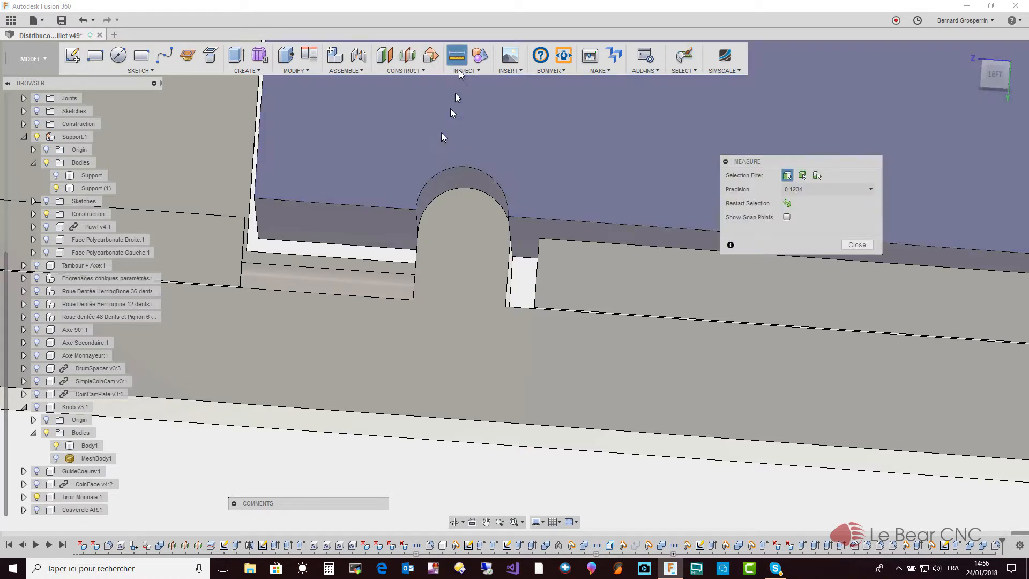
click(395, 219)
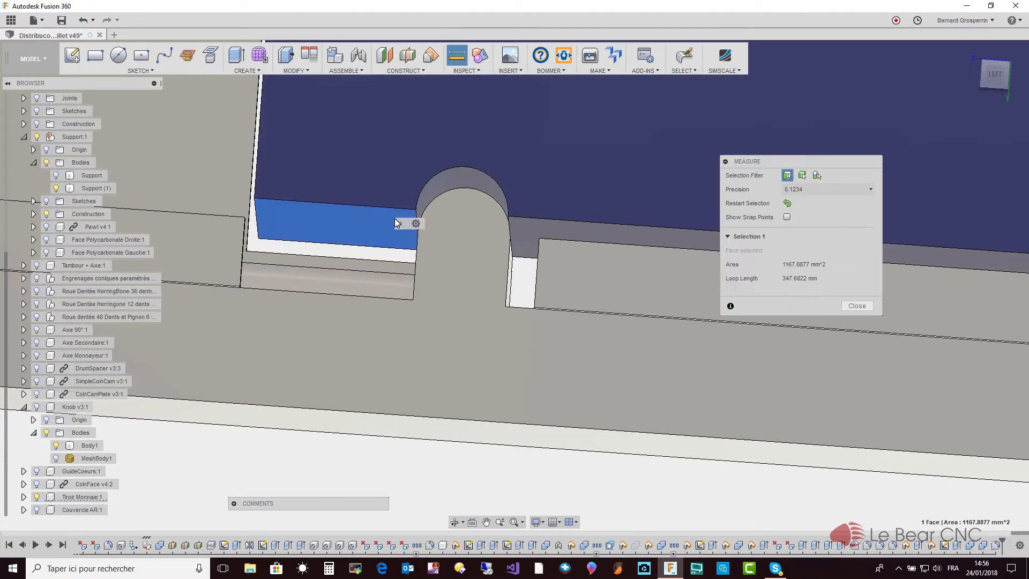
shift+middle_drag(395, 222, 371, 333)
click(363, 343)
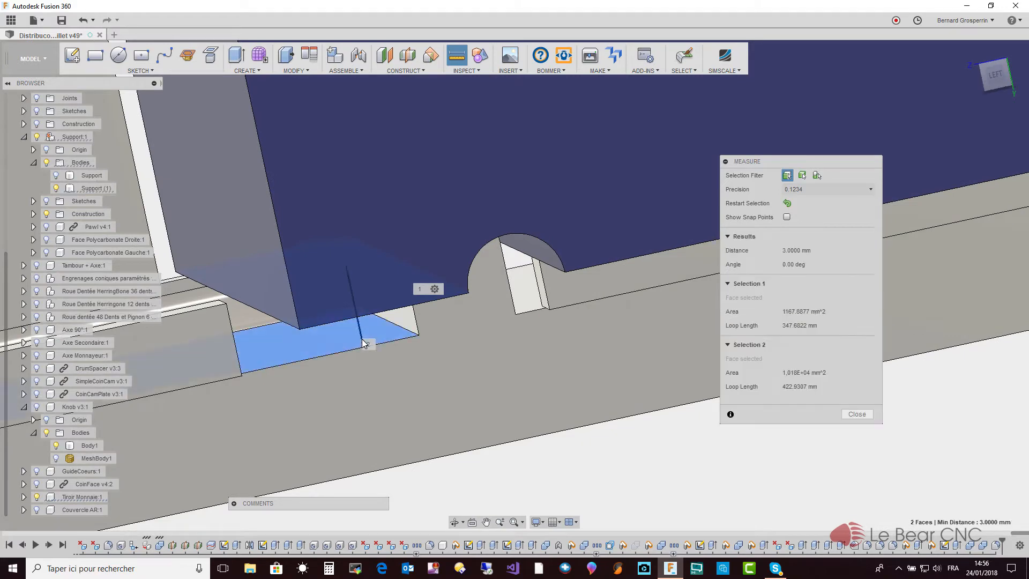
shift+middle_drag(362, 343, 361, 344)
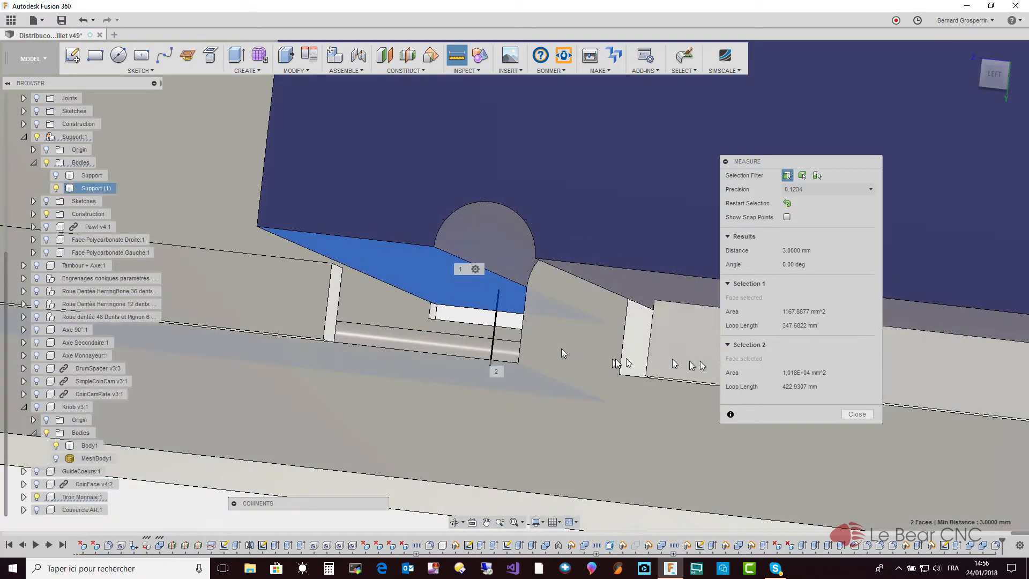
click(849, 416)
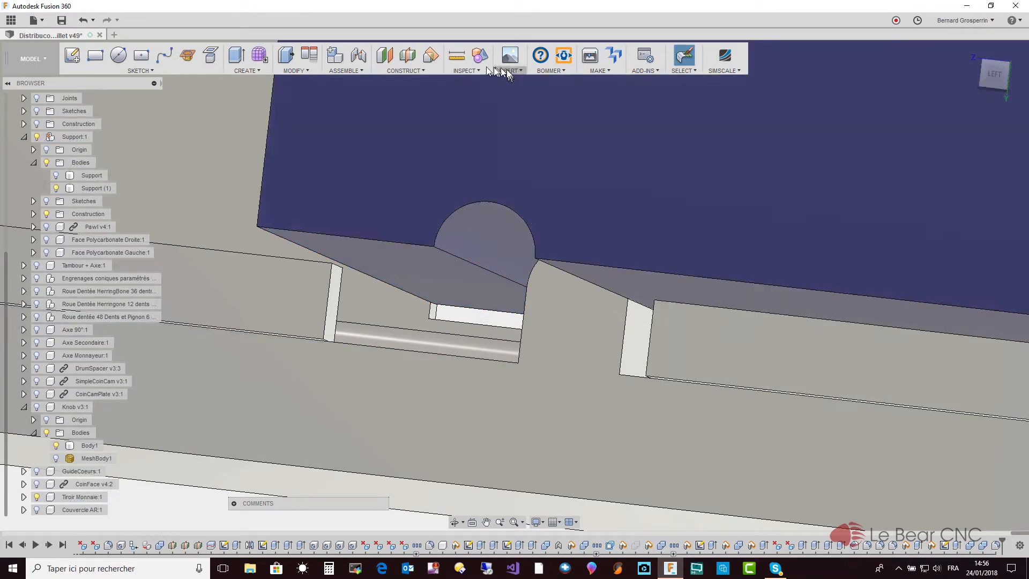
- Measure the distance between the upper and lower long edges of the strip beside the round-topped rib
click(464, 63)
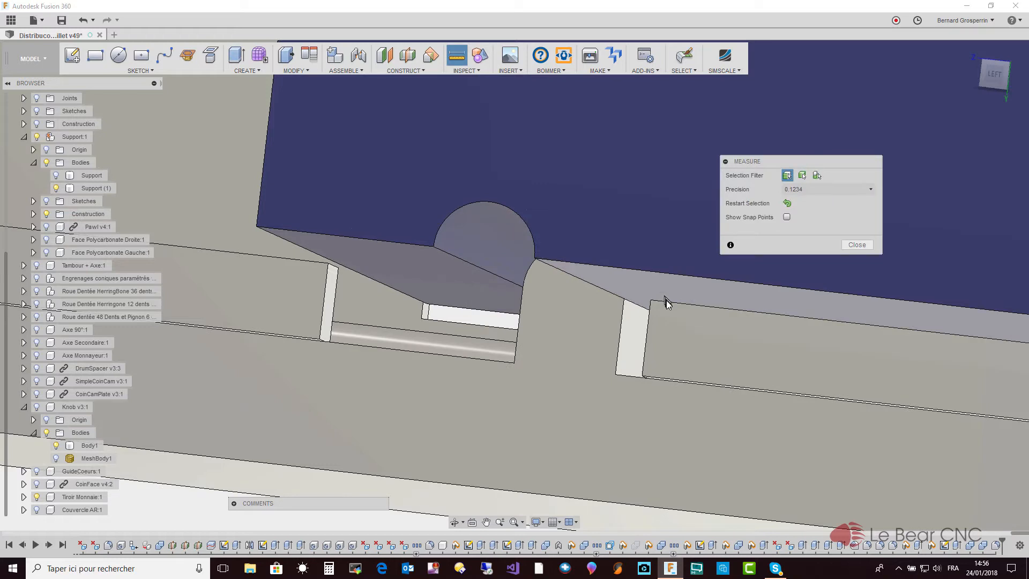
click(669, 306)
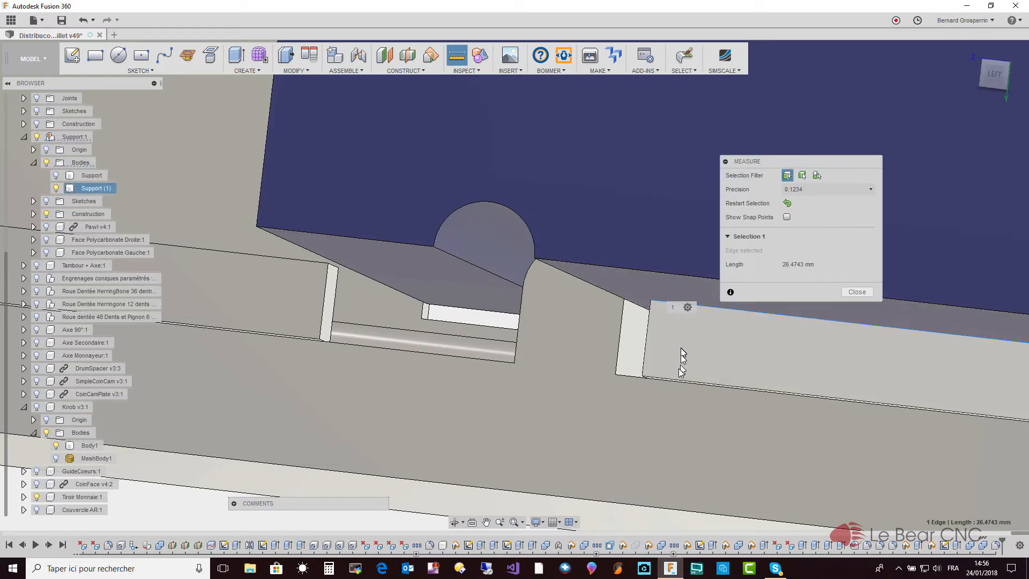
shift+middle_drag(681, 349, 678, 368)
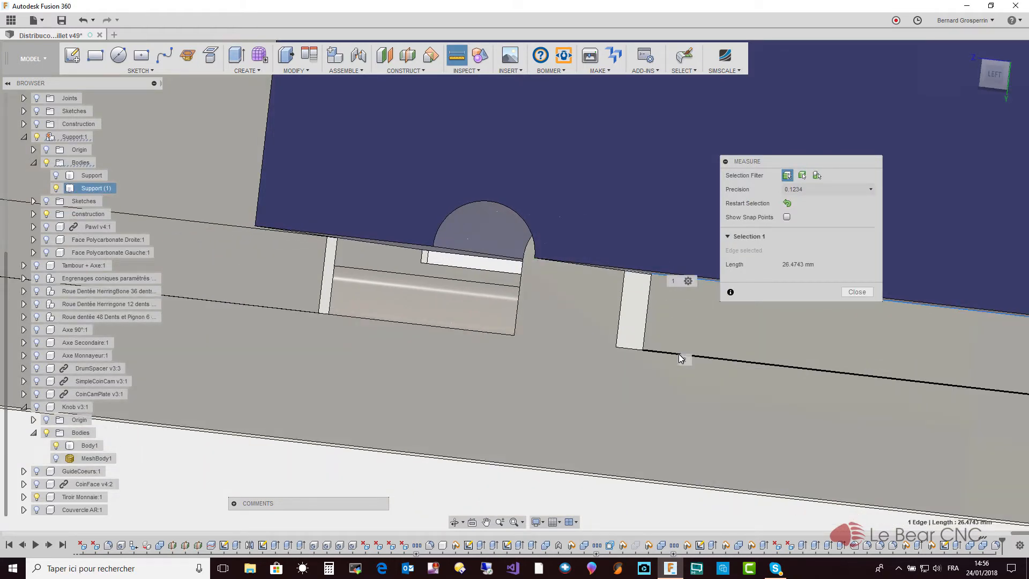
click(680, 357)
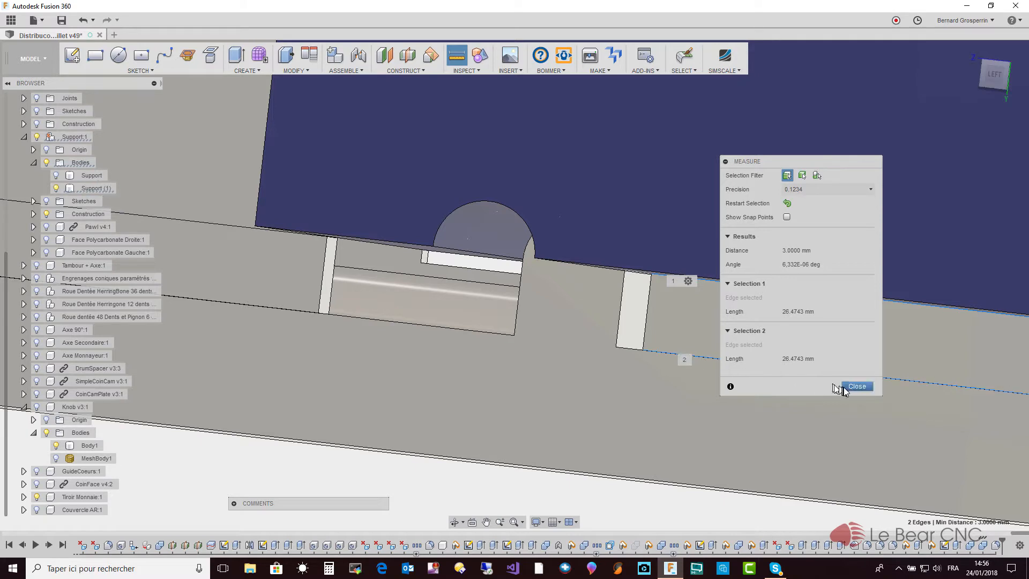
click(847, 387)
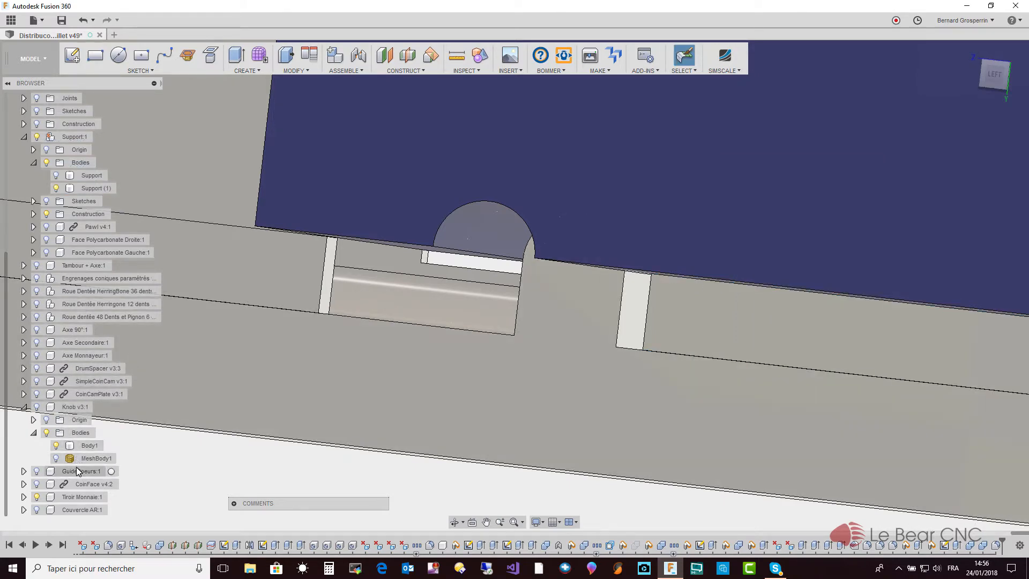
- Hide the Tiroir Monnaie drawer and measure the height of the long strip beside the round-topped rib between its parallel edges
click(37, 497)
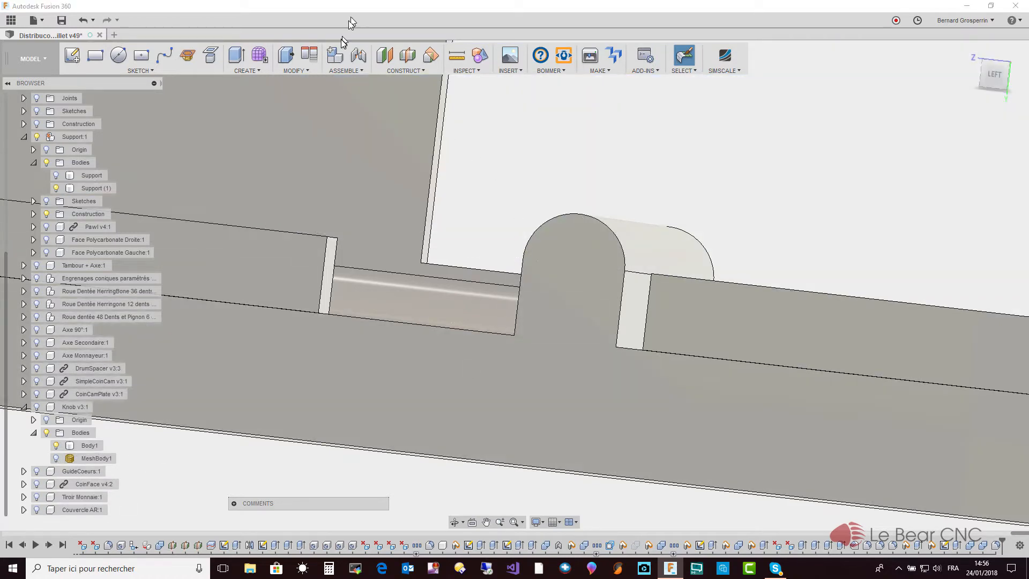
click(456, 56)
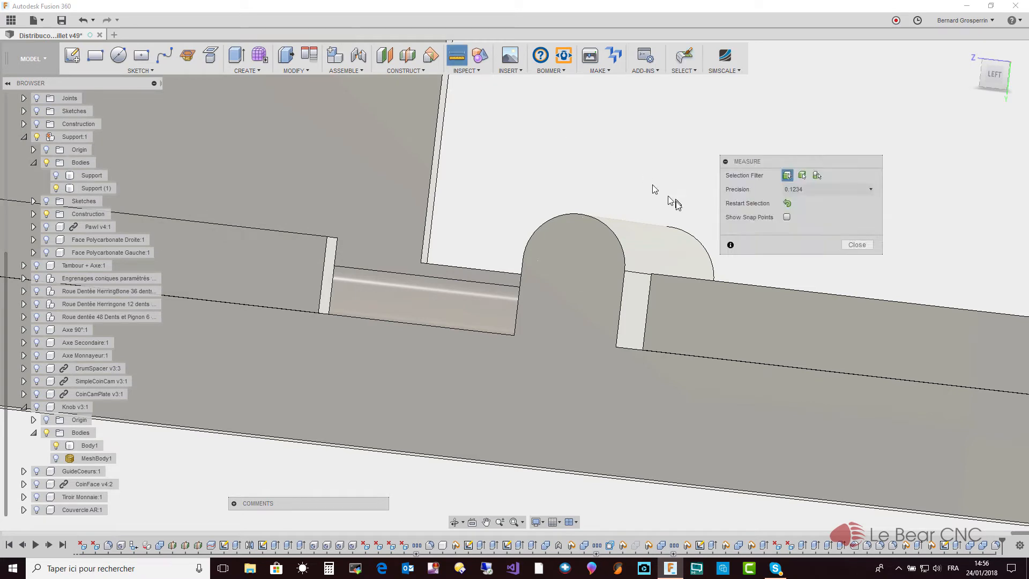
click(722, 283)
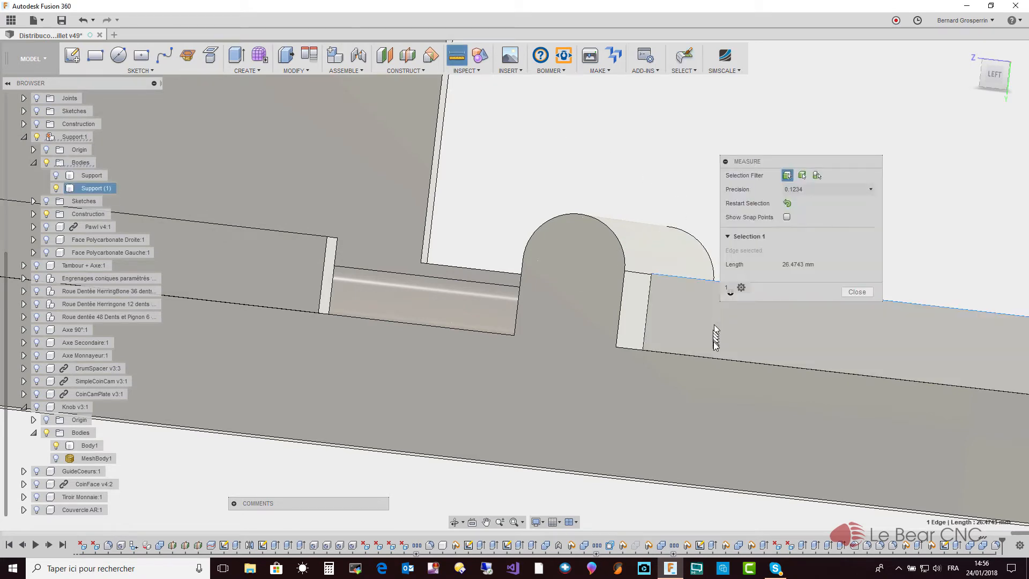
click(718, 357)
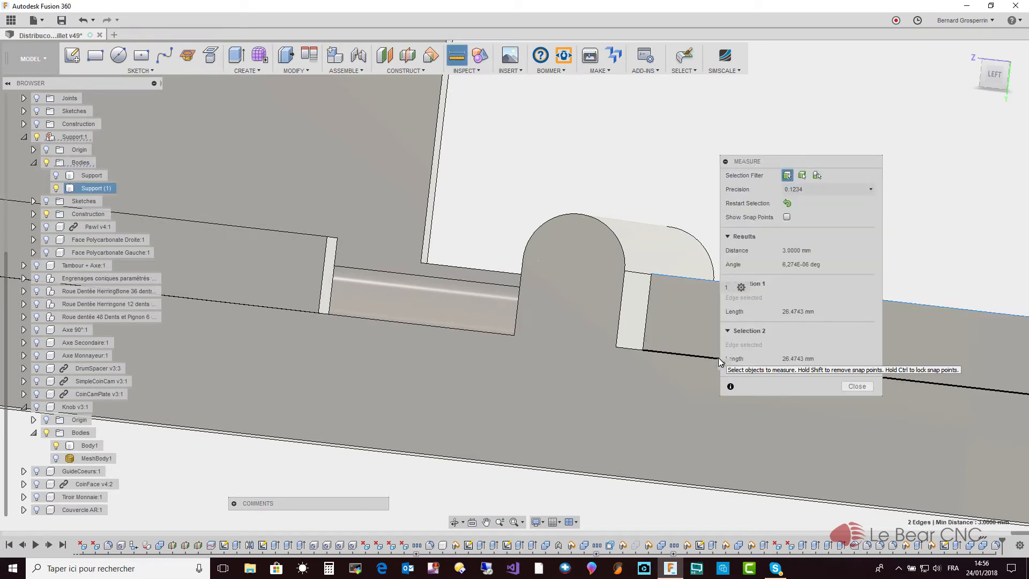
click(856, 386)
click(846, 261)
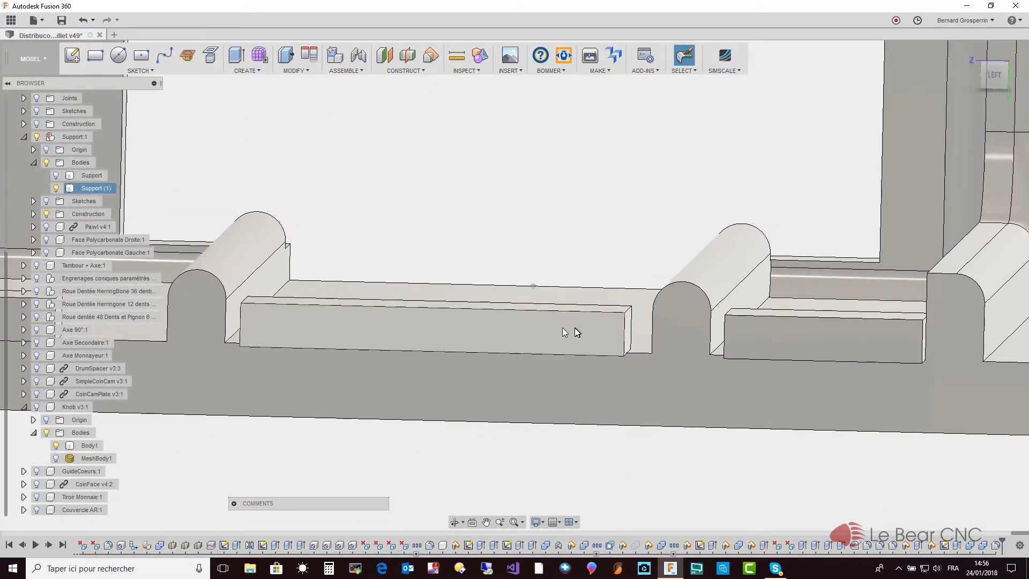
- Extrude the top faces of the two strips between the round-topped ribs by -0.5 mm as a cut
click(507, 378)
shift+click(792, 397)
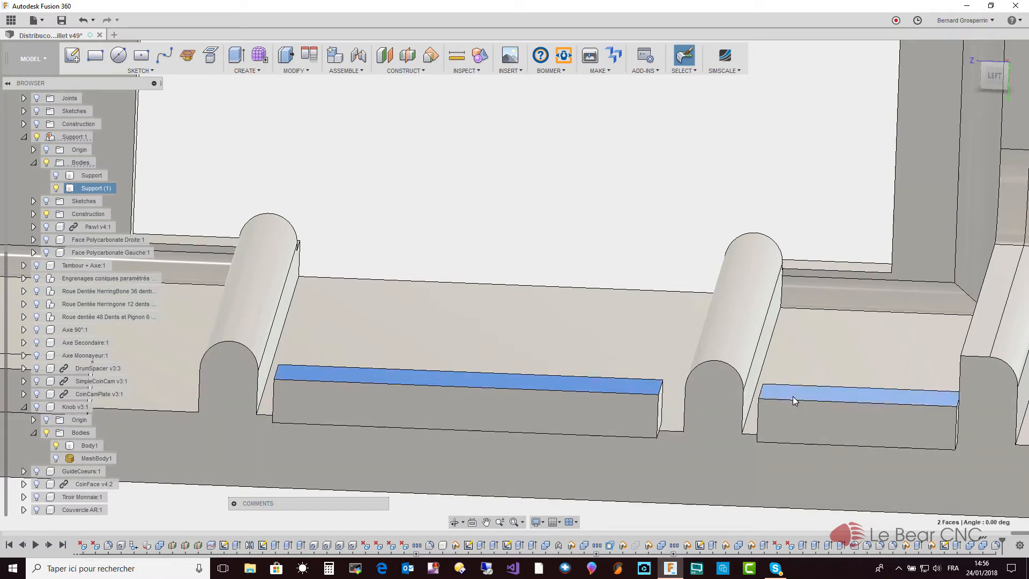
right_click(792, 397)
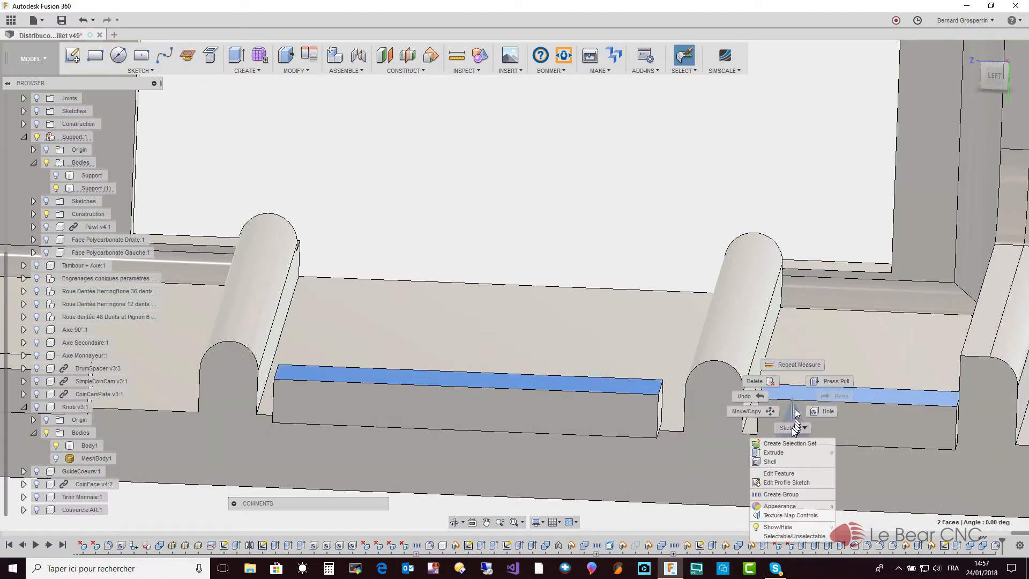
click(777, 455)
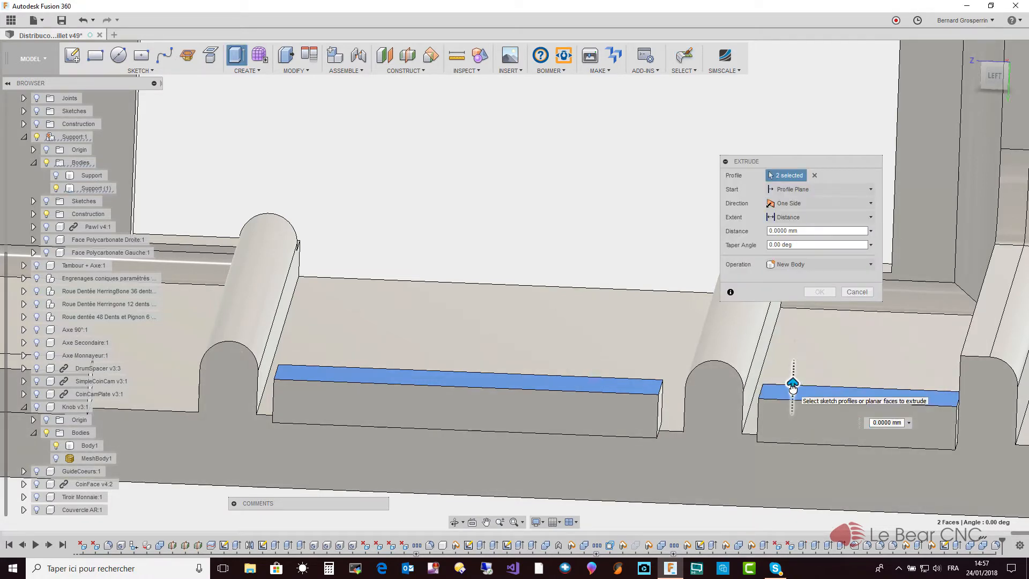
drag(792, 388, 793, 394)
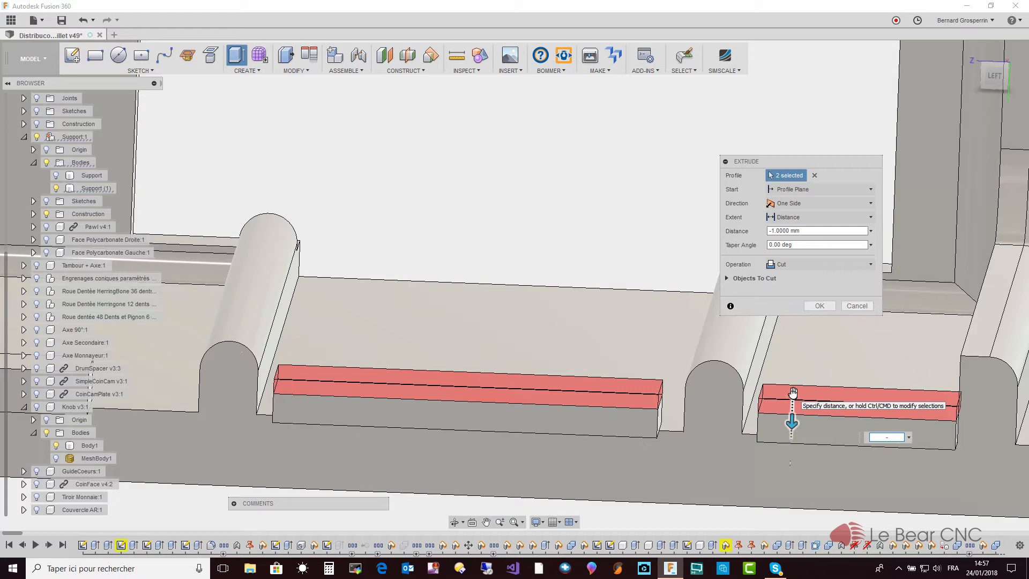
text(-0.5)
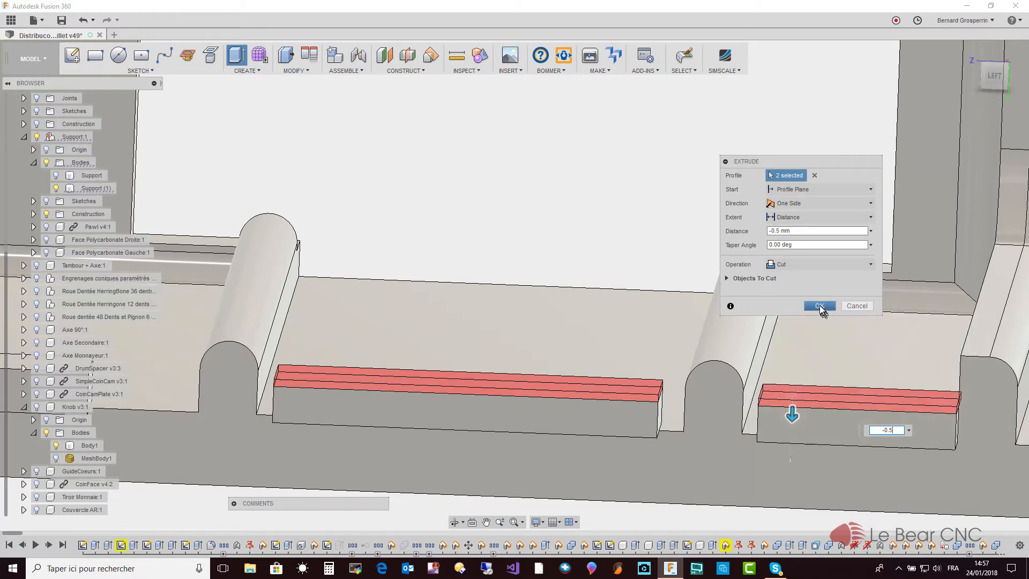
click(820, 306)
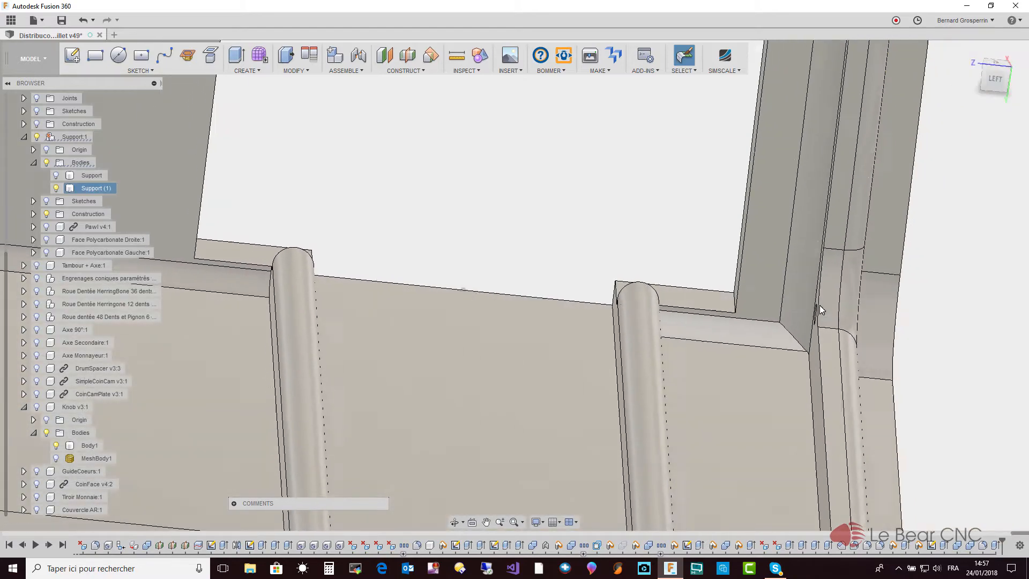
- Fillet the inner base edges of the three rim strips on the Support (1) floor with a 2.5 mm radius
scroll(818, 310, down, 8)
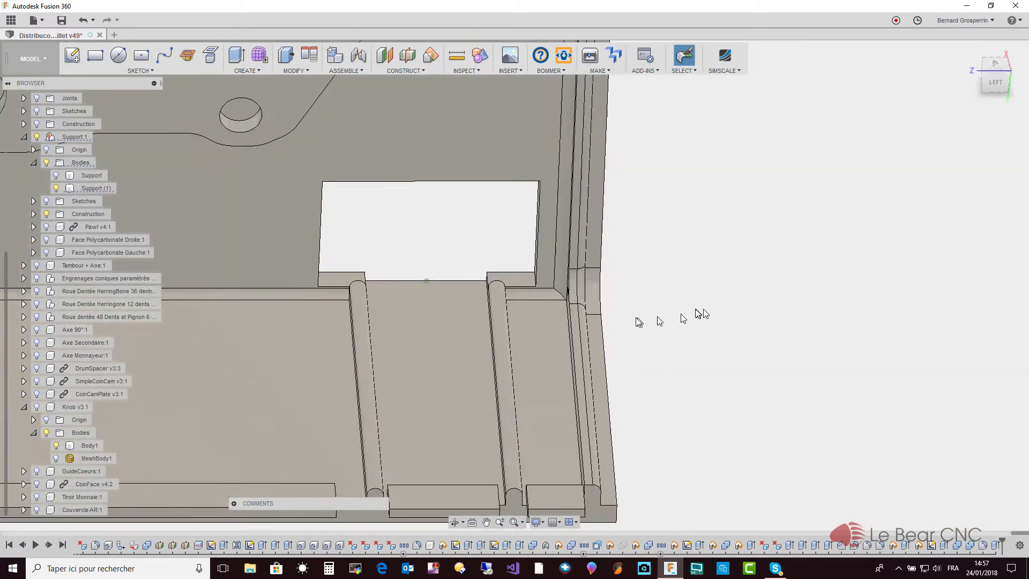
mouse_move(620, 324)
shift+middle_down()
mouse_move(447, 336)
mouse_move(557, 345)
mouse_move(603, 370)
mouse_move(742, 393)
mouse_move(758, 370)
mouse_move(739, 386)
mouse_move(627, 321)
shift+middle_up()
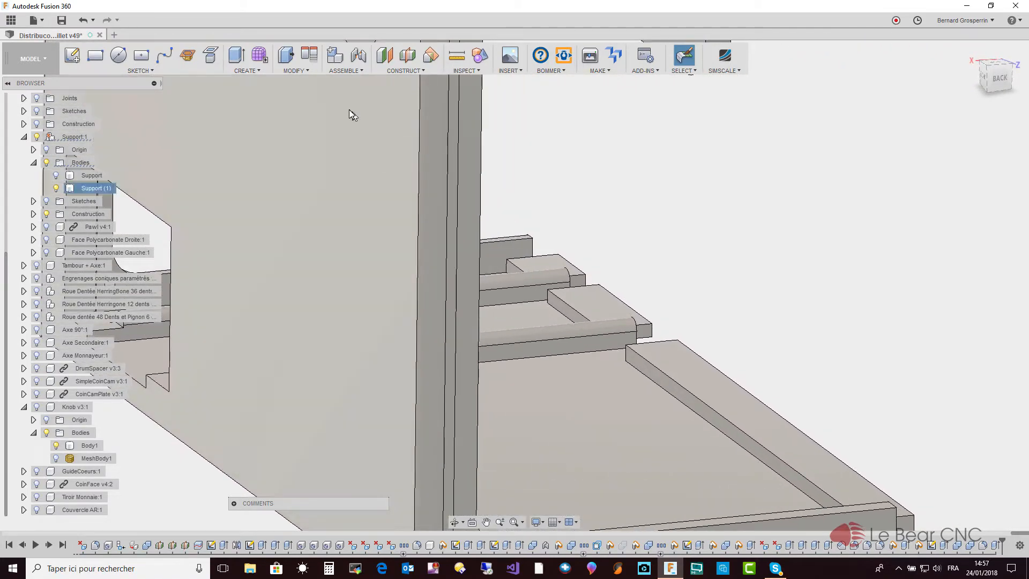
click(302, 71)
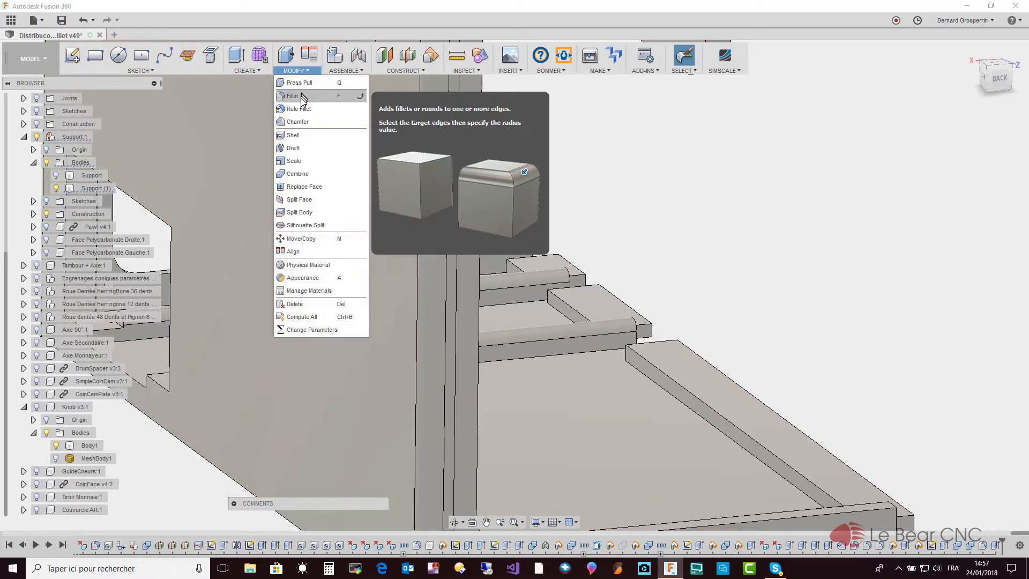
click(301, 99)
shift+middle_drag(585, 242, 518, 269)
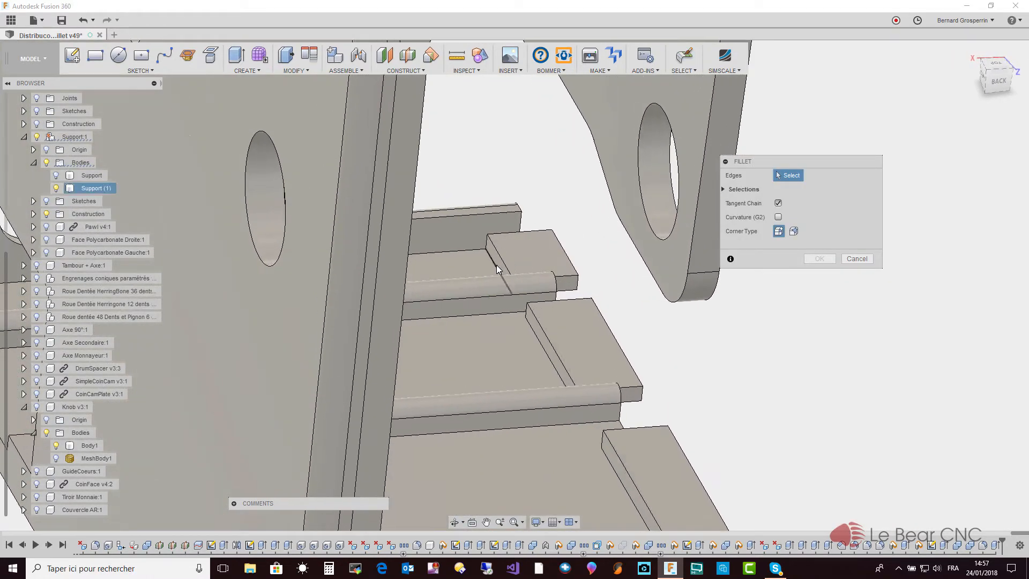
click(497, 269)
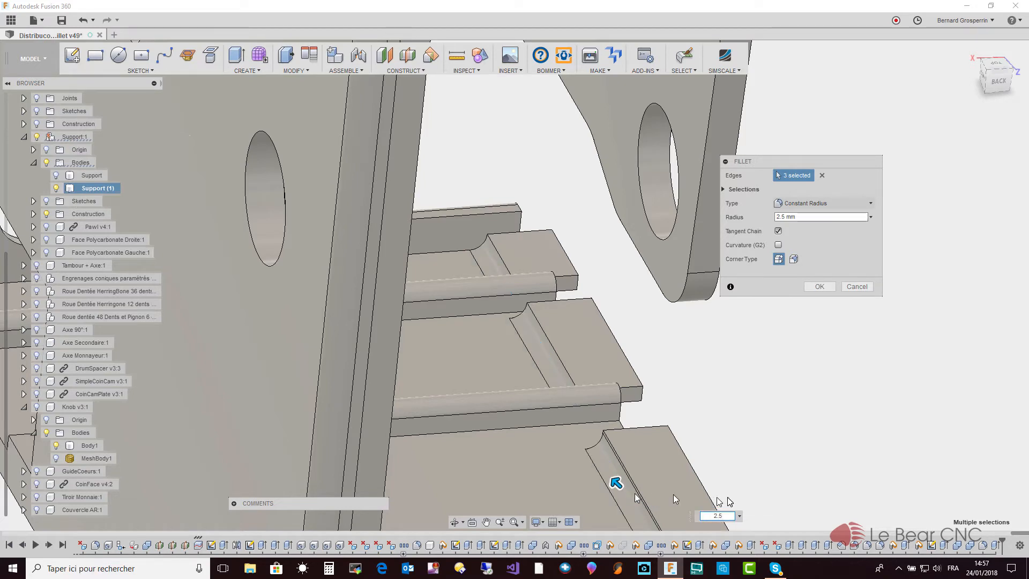
click(818, 287)
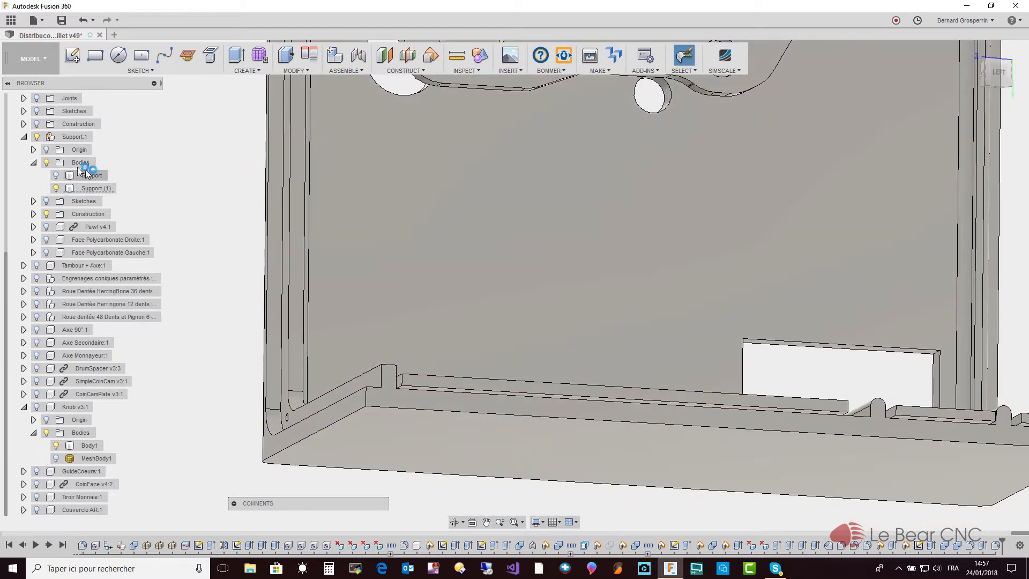
- Show the Support body together with Support (1) and inspect the assembled housing
click(86, 174)
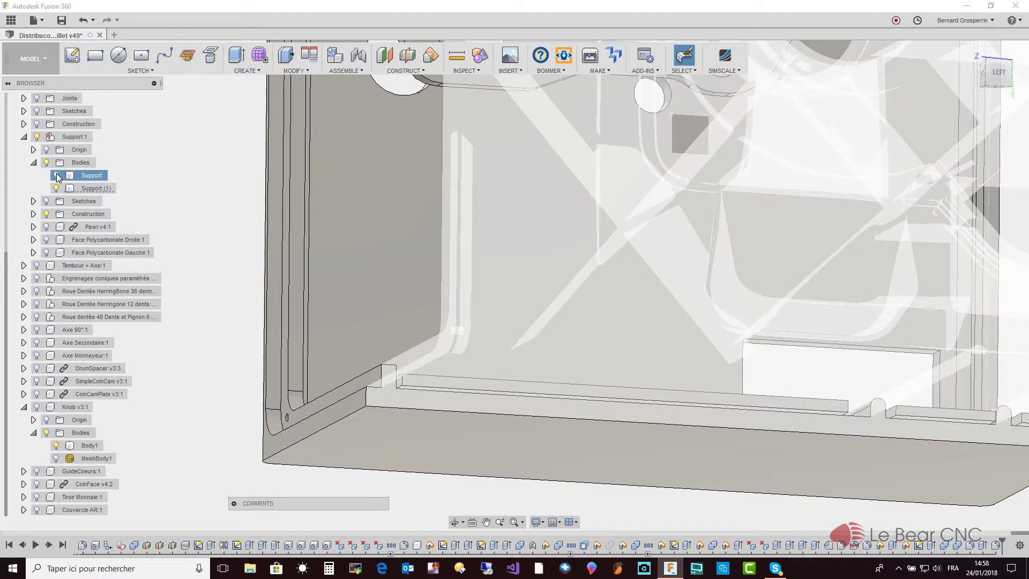
click(56, 175)
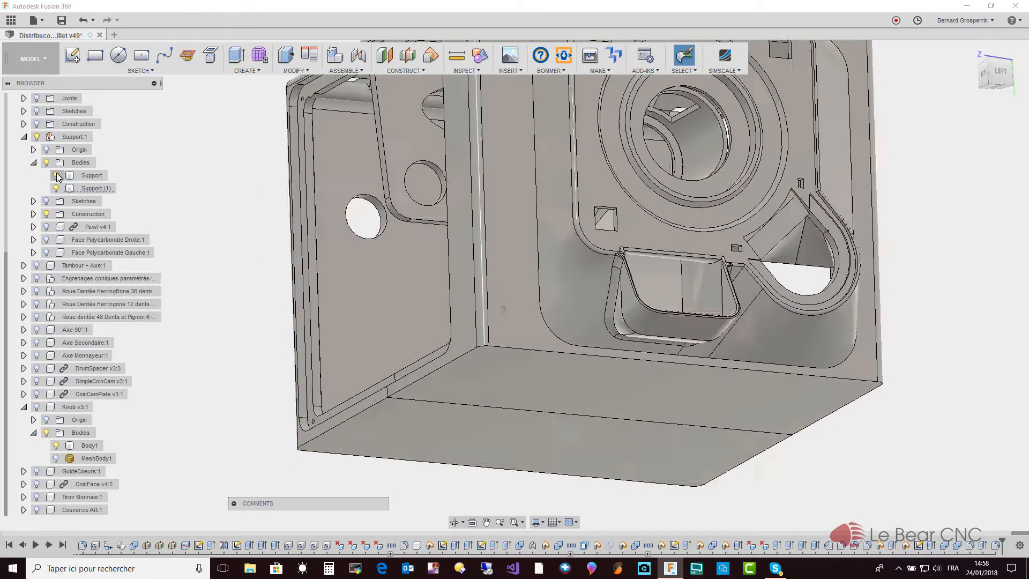
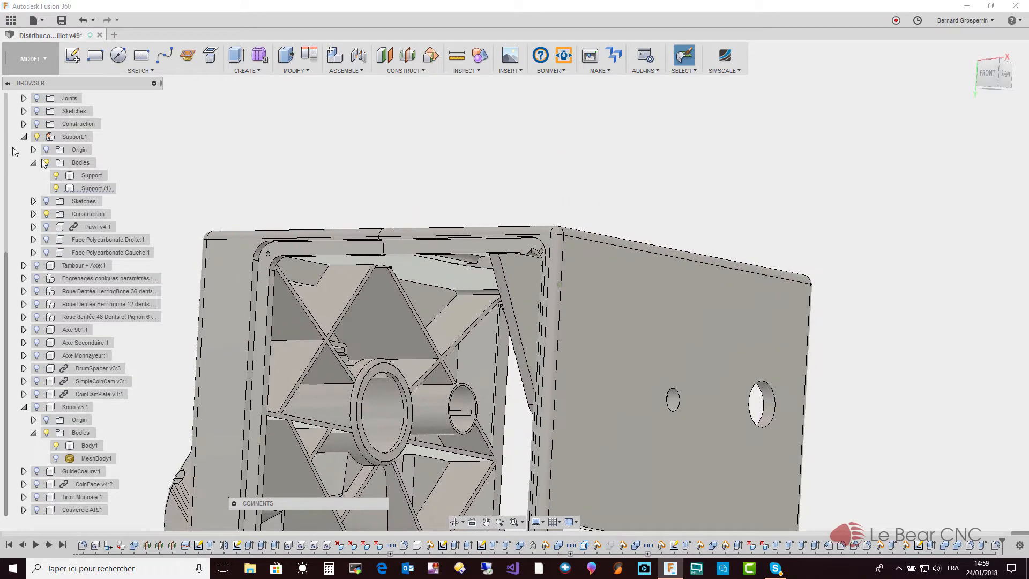
click(91, 175)
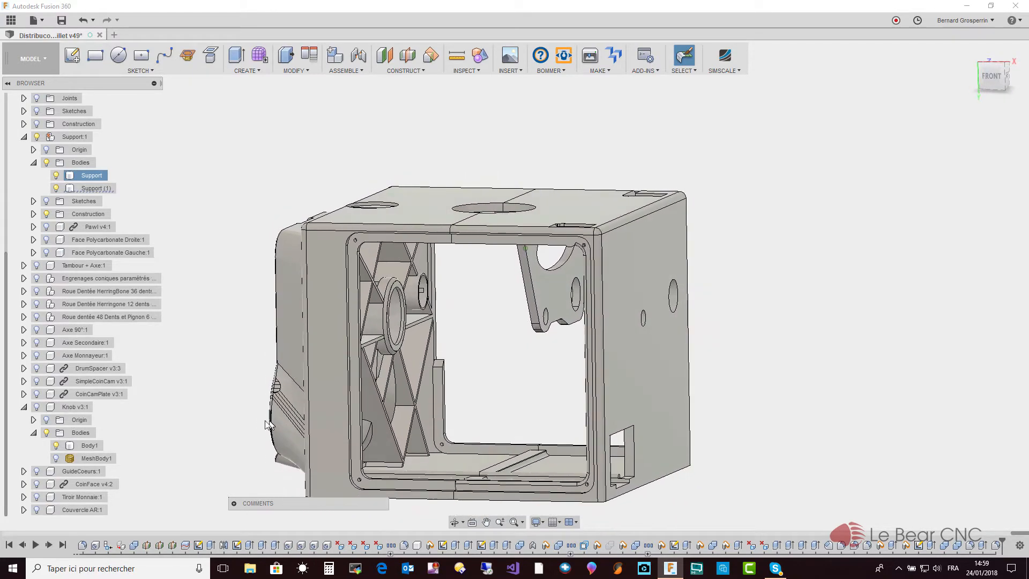
click(228, 420)
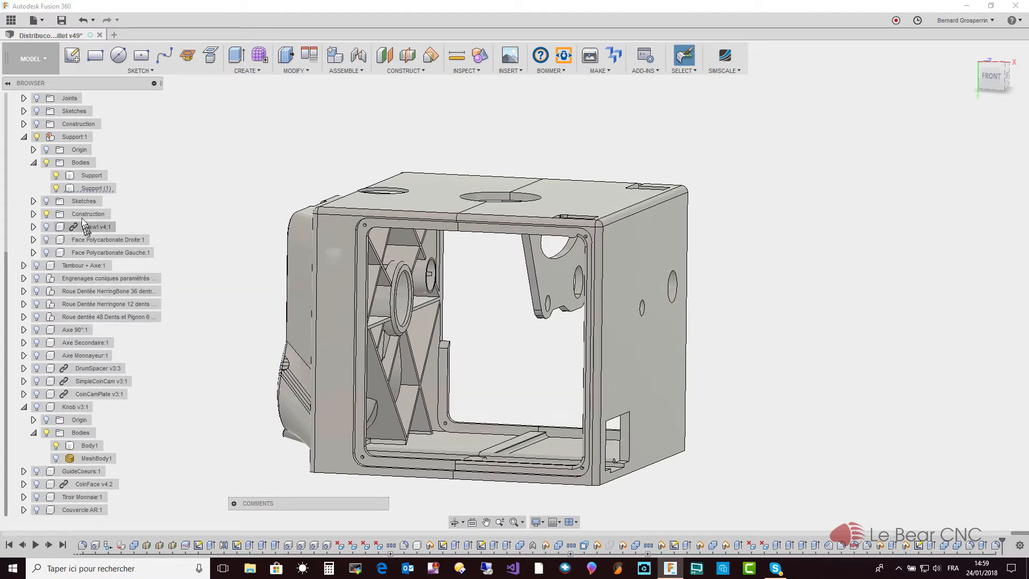
click(66, 188)
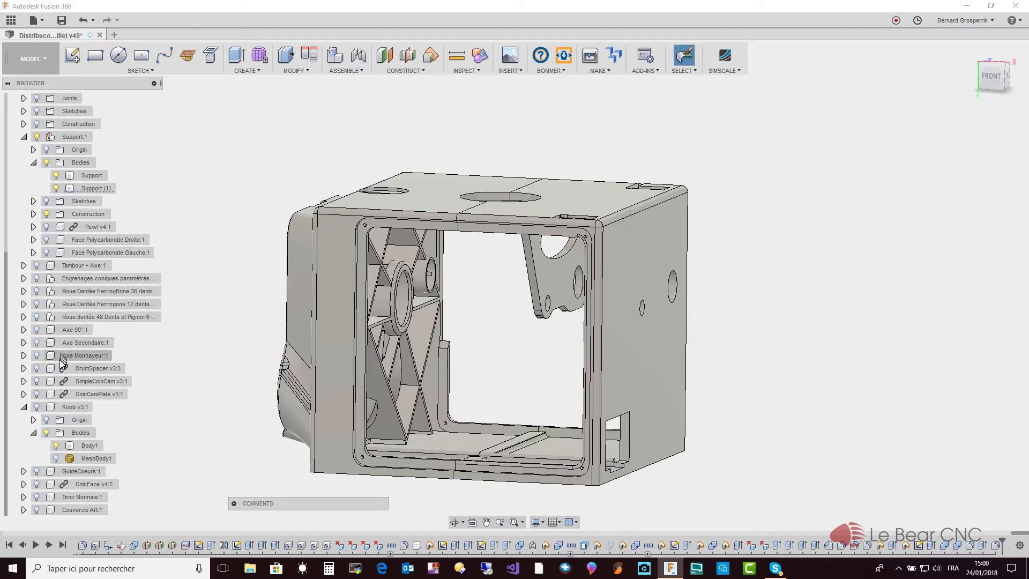
- Show the Couvercle AR cover on the housing and collapse the Knob v3 and Support components in the model tree
click(24, 408)
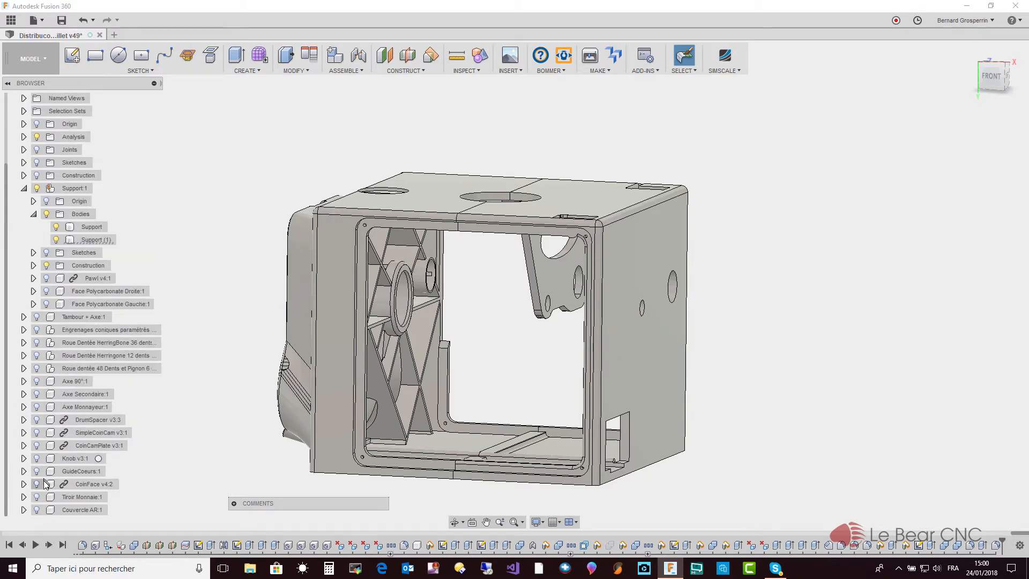
click(37, 509)
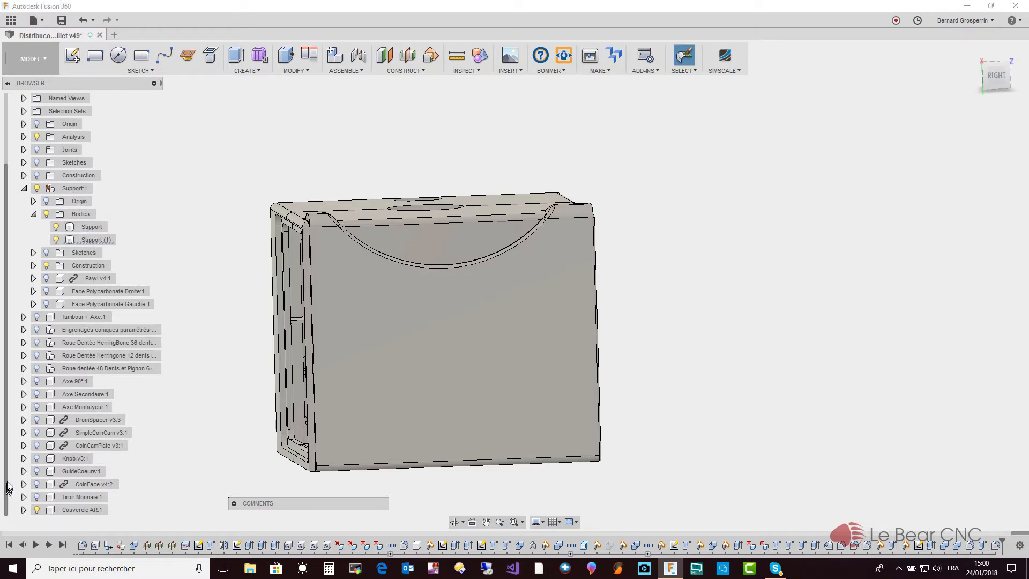
scroll(7, 483, up, 1)
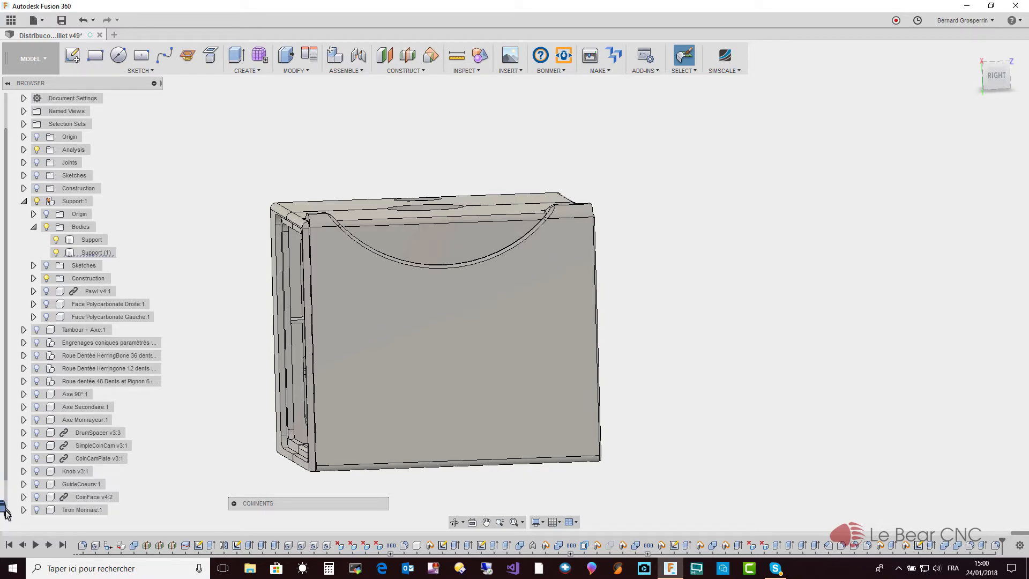
scroll(7, 508, down, 1)
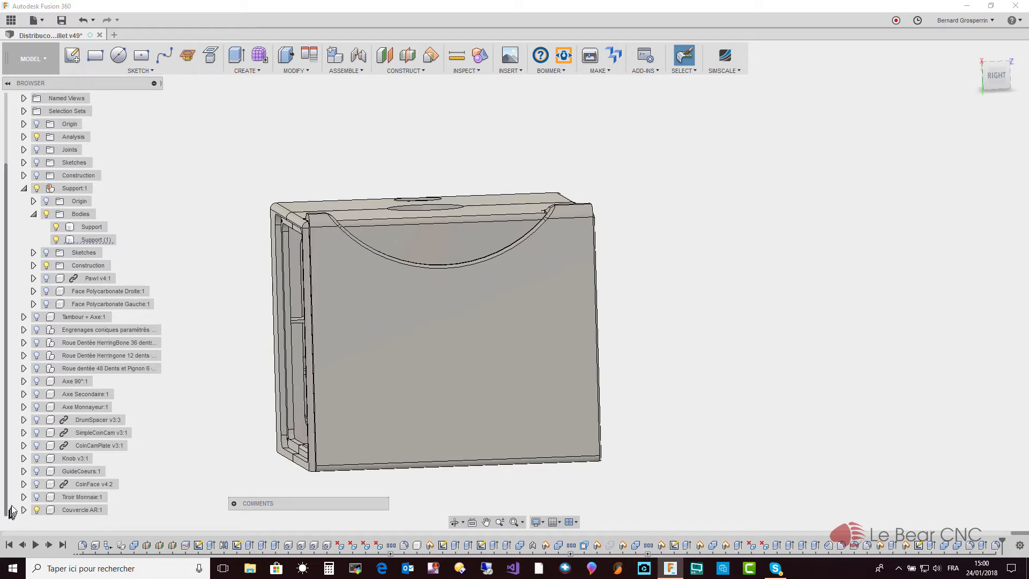
scroll(14, 499, up, 1)
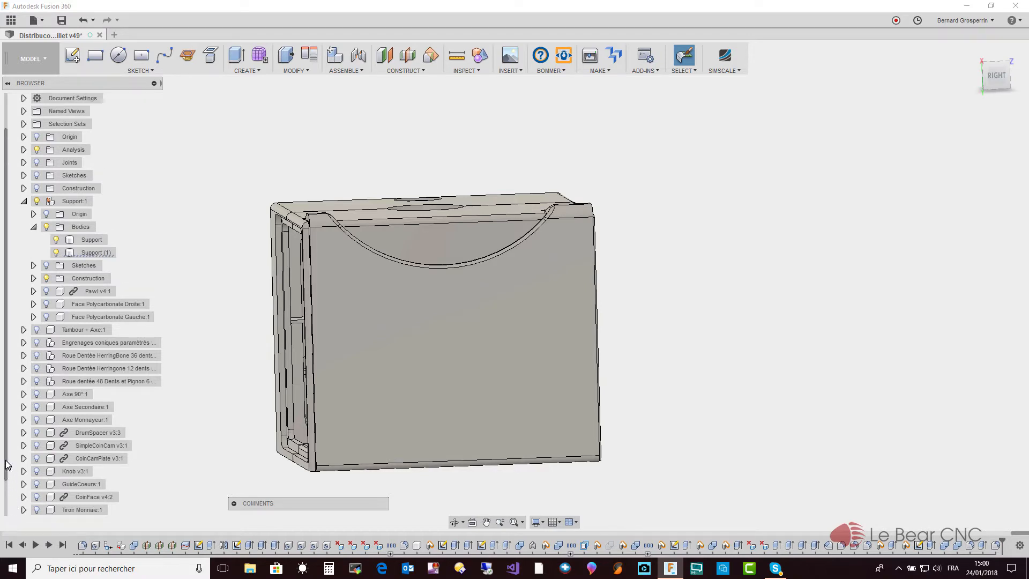
scroll(8, 436, up, 1)
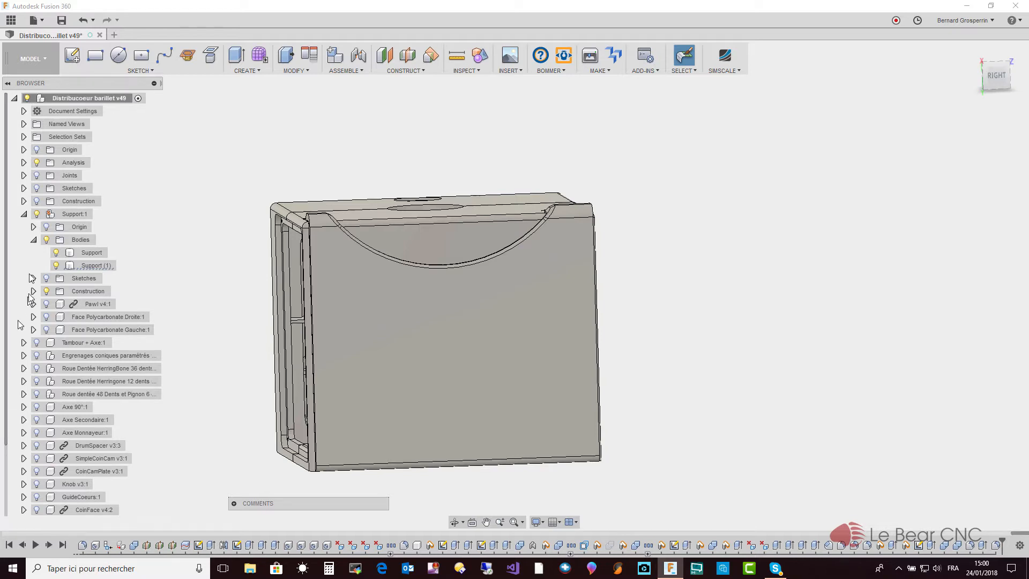
click(24, 214)
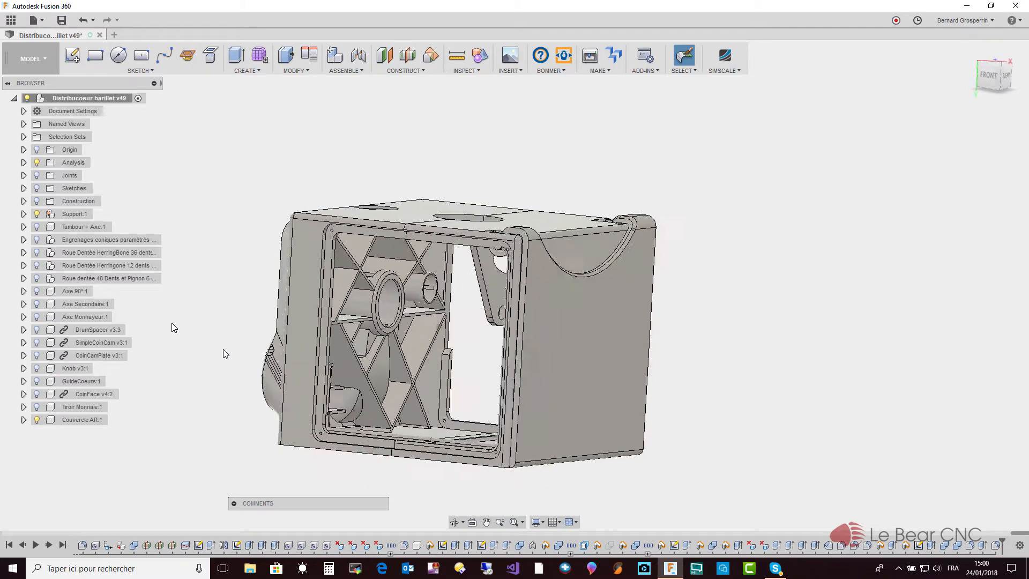
drag(532, 465, 534, 465)
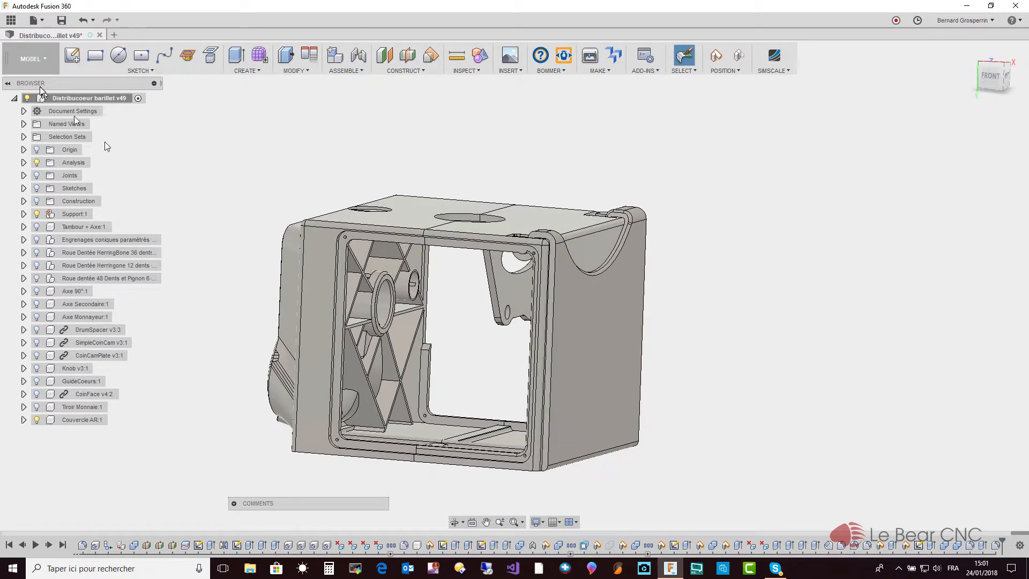
- Open the Serre-joint design from the Distribucoeur project and expand its Component1 component and top-level Bodies folder
click(11, 20)
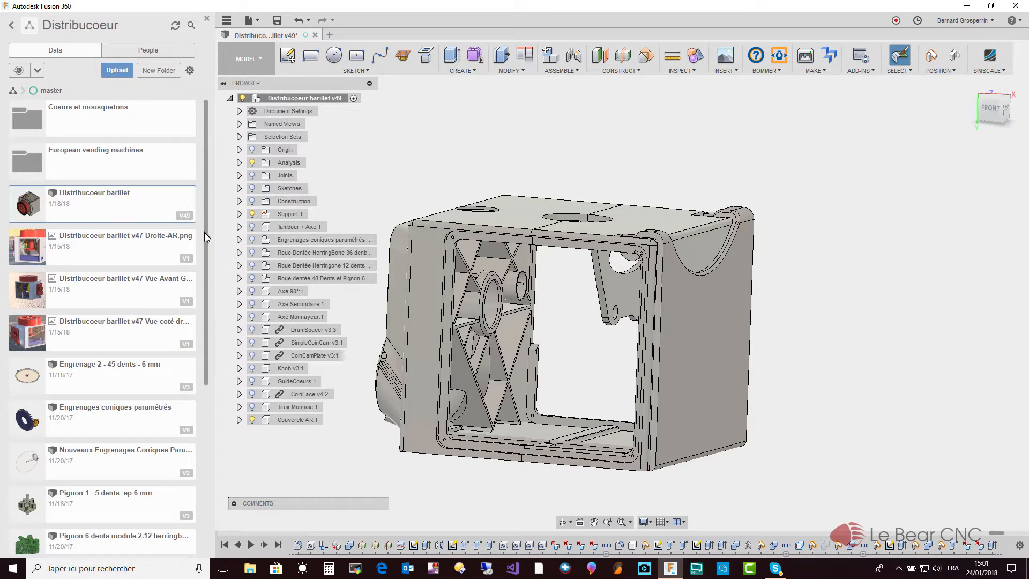
drag(205, 237, 225, 433)
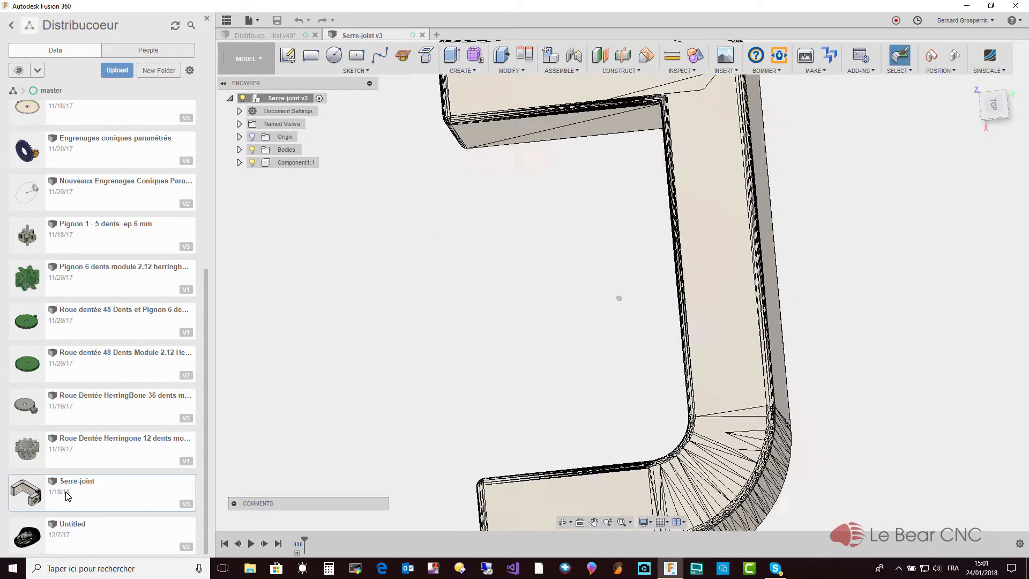
click(239, 162)
click(290, 190)
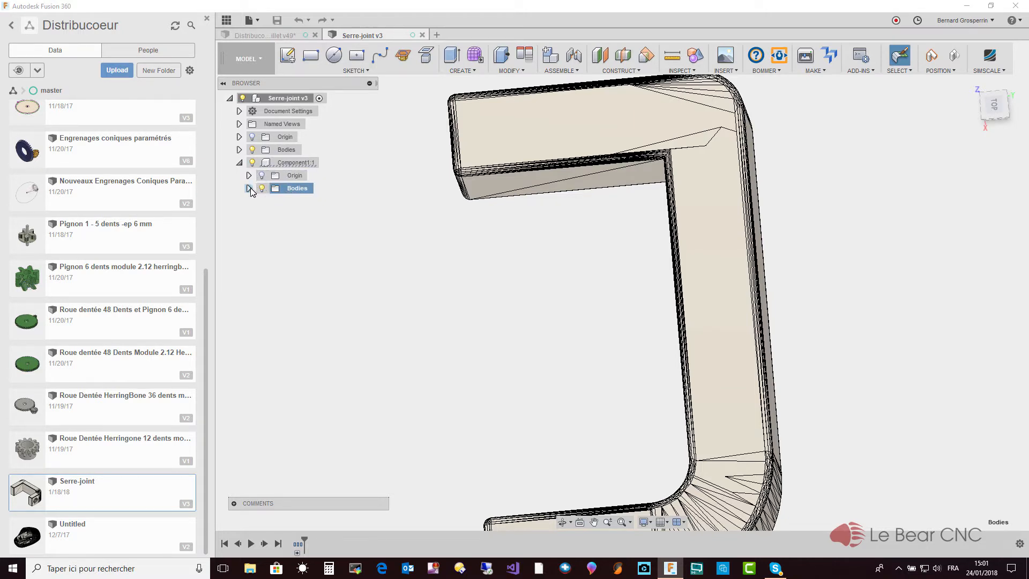
click(239, 150)
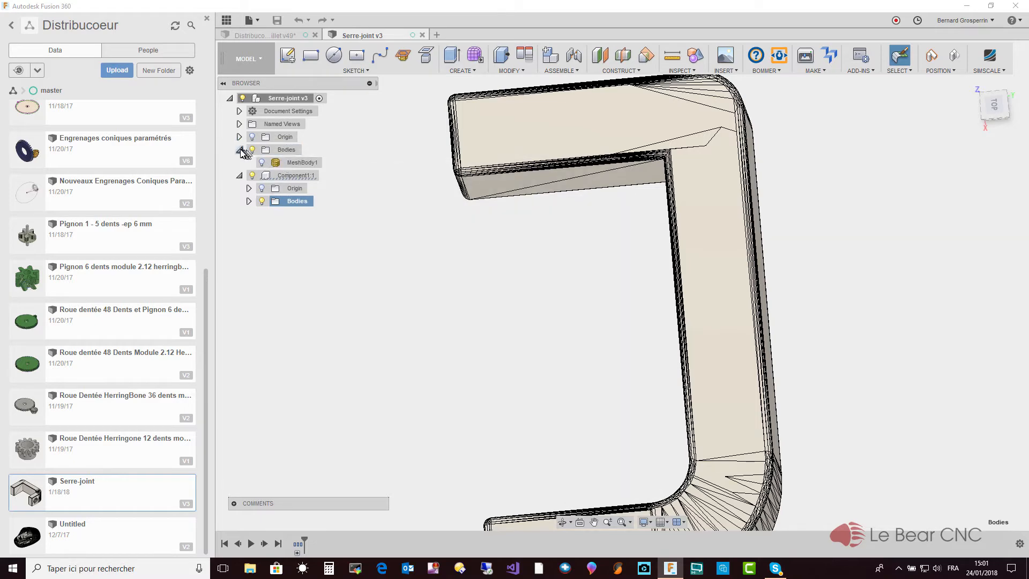
- Collapse the Serre-joint Bodies folder, return to the Distribucoeur barillet design, and insert the Serre-joint design into it
click(240, 150)
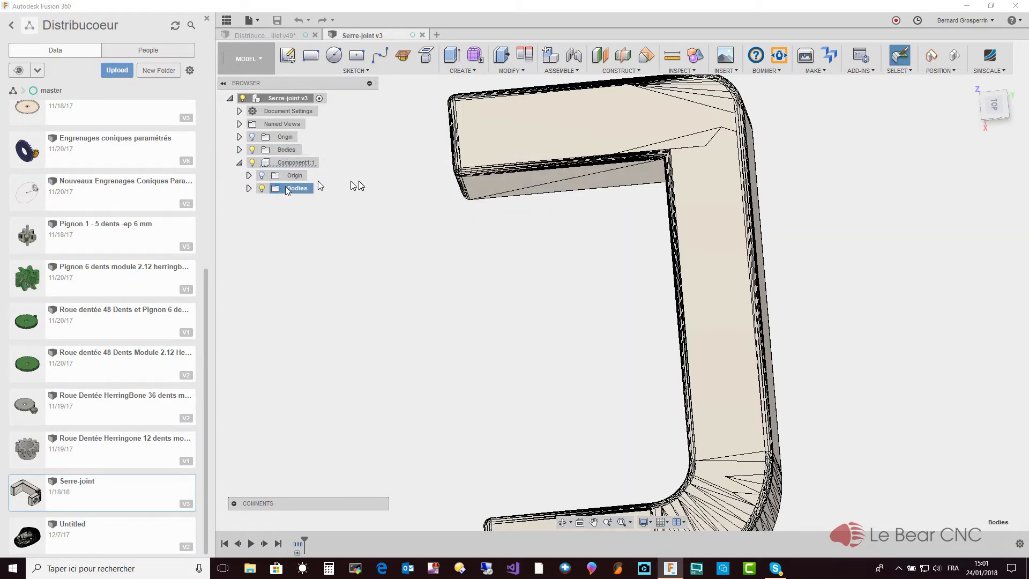
shift+middle_drag(487, 147, 435, 229)
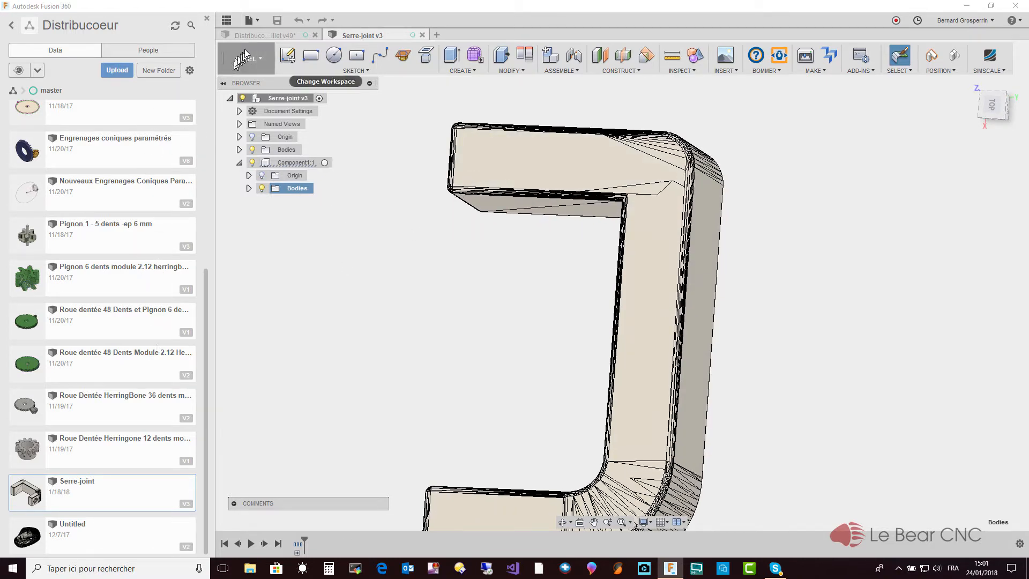
click(250, 35)
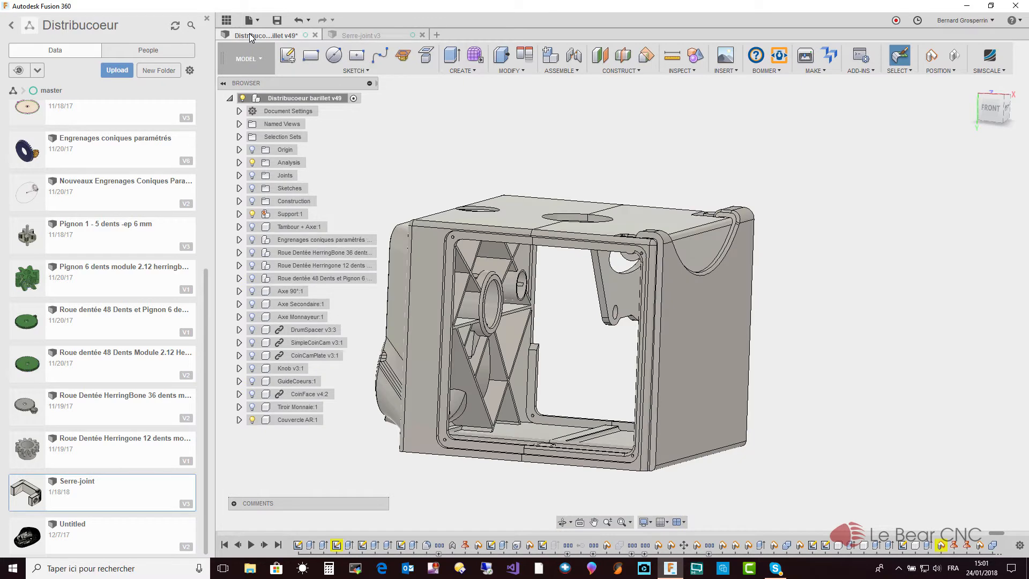
right_click(138, 499)
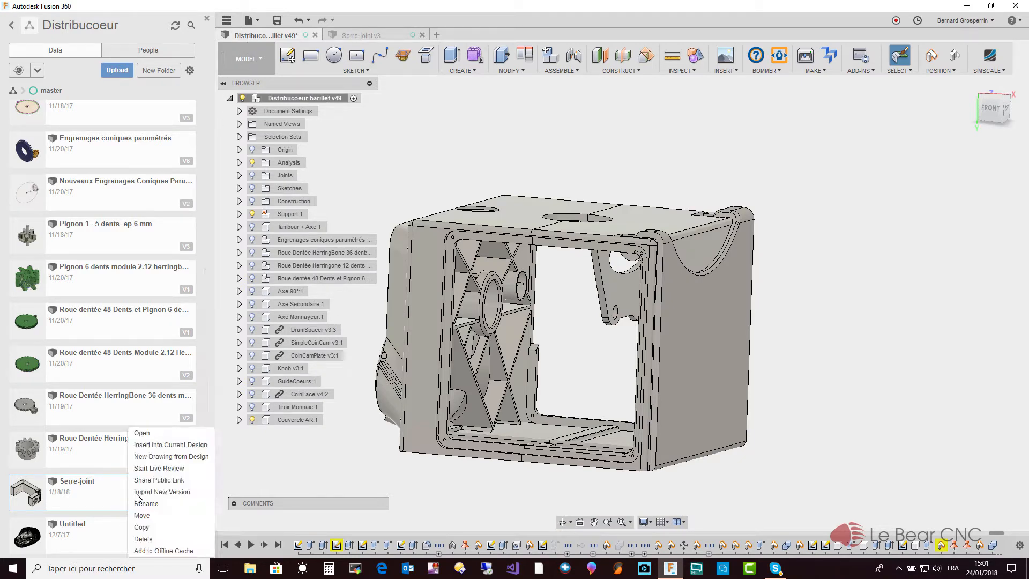
click(160, 445)
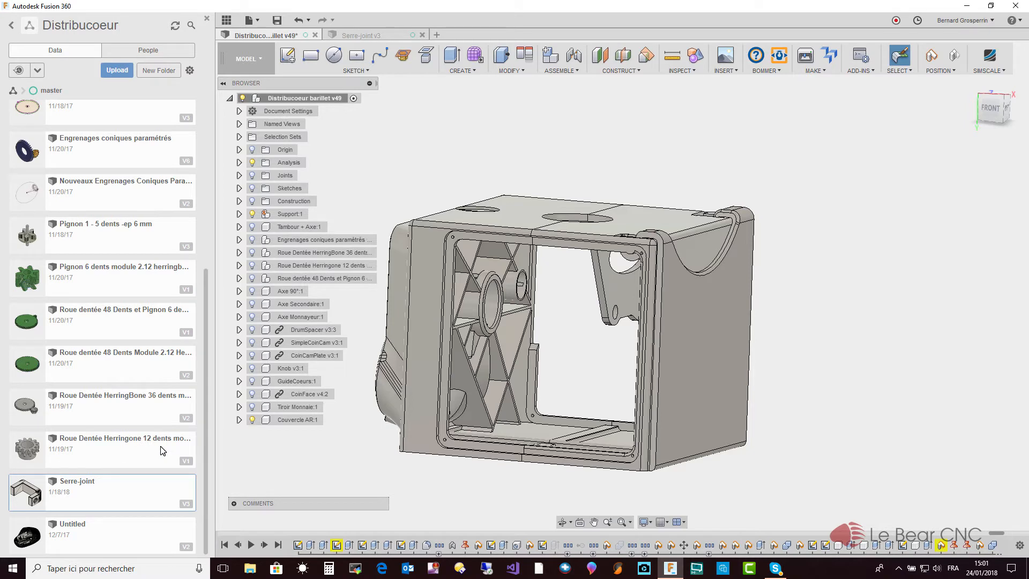
click(207, 16)
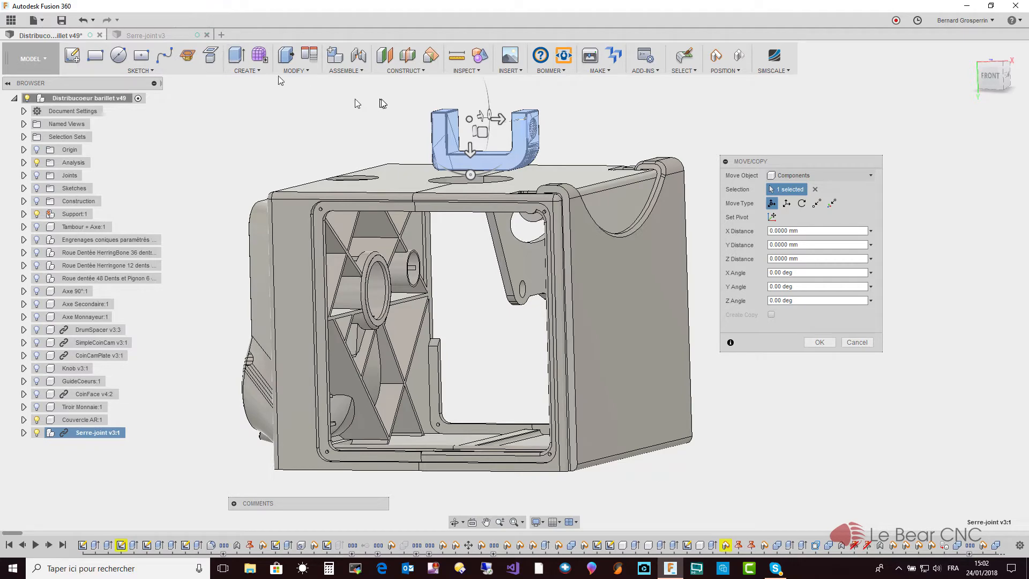
- Move the inserted Serre-joint clamp 170 mm along X so it sits clear beside the housing
drag(496, 119, 813, 172)
middle_drag(814, 173, 802, 180)
drag(810, 177, 915, 246)
drag(804, 163, 946, 239)
shift+middle_drag(756, 186, 673, 159)
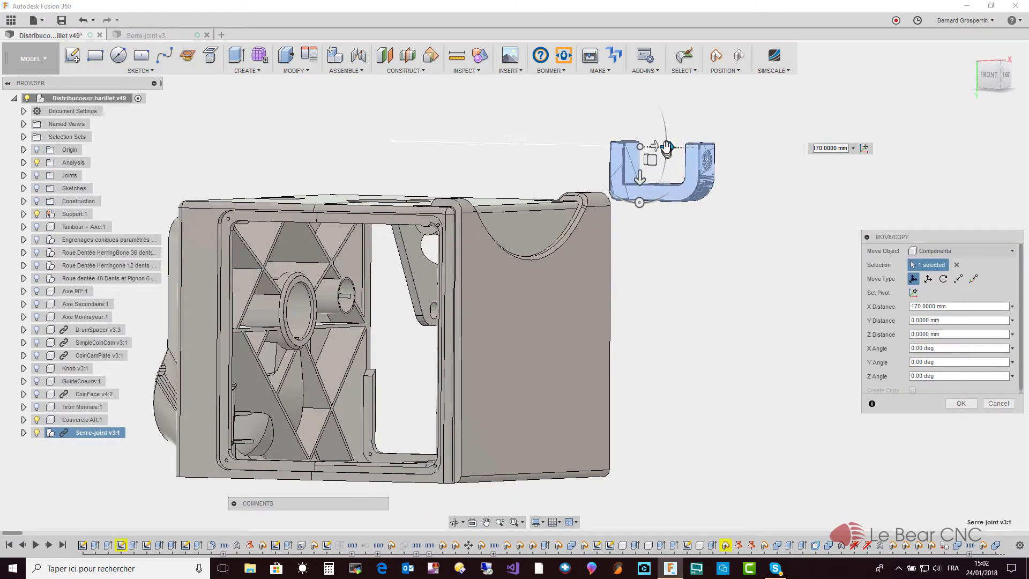
- Rotate the clamp 90 degrees about Z and 180 degrees about X so its opening faces the housing
drag(639, 205, 569, 147)
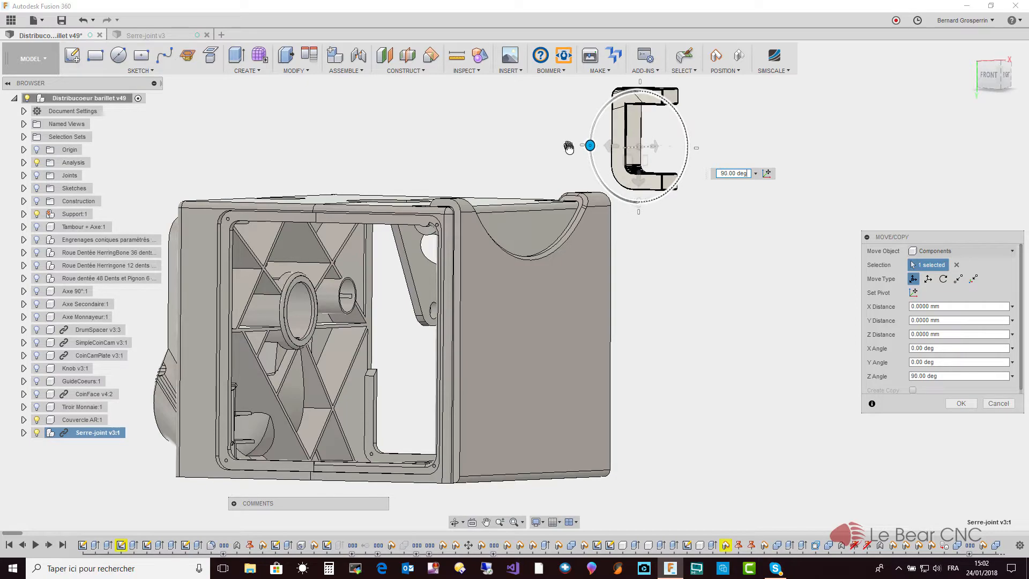
shift+middle_drag(569, 149, 548, 343)
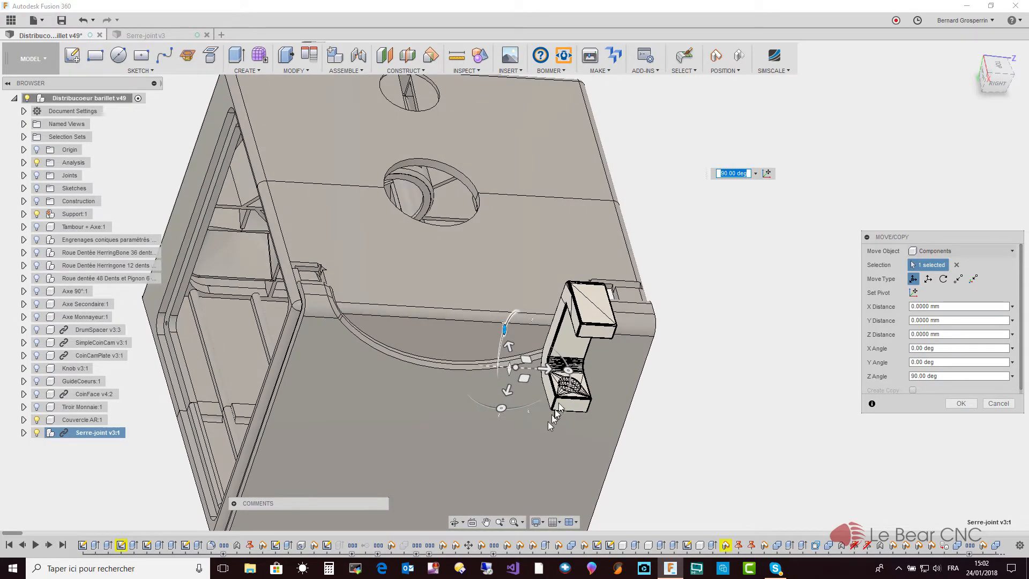
drag(504, 329, 444, 361)
shift+middle_drag(443, 362, 636, 214)
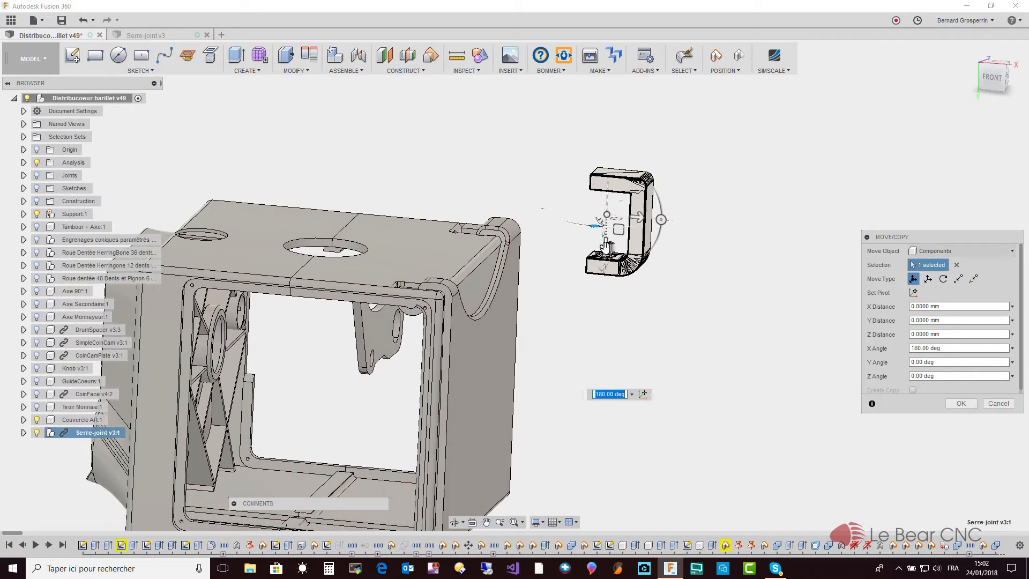
- Lower the clamp 200 mm along X to the housing's base level and shift it 30 mm along Z
drag(607, 246, 574, 498)
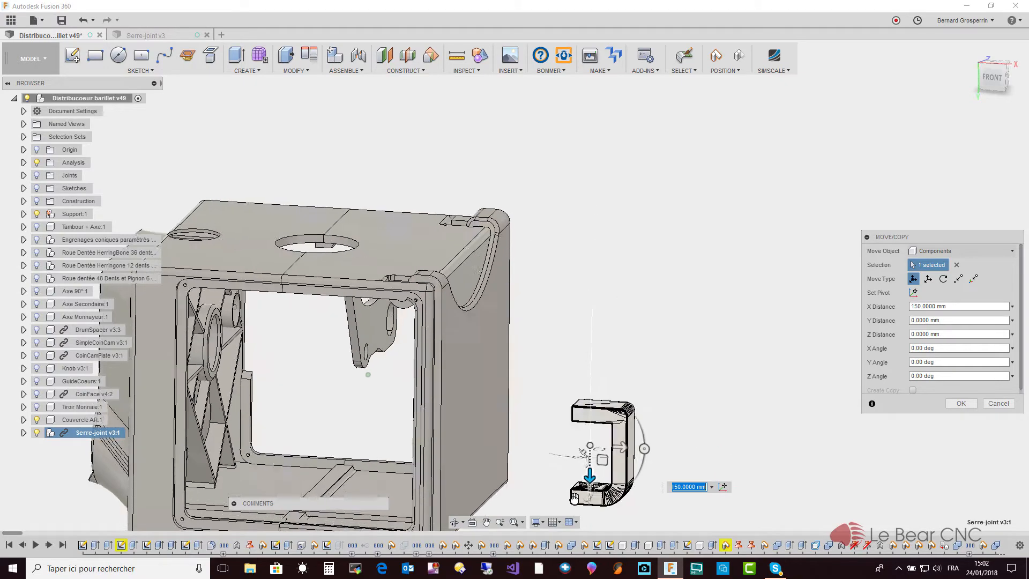
shift+middle_drag(574, 498, 558, 423)
drag(529, 418, 539, 485)
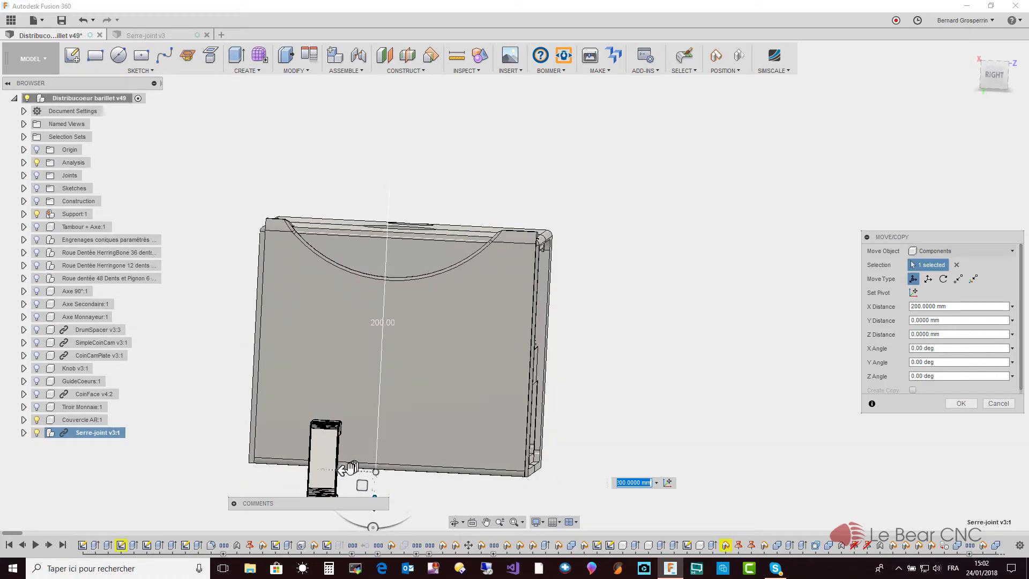
drag(351, 467, 307, 476)
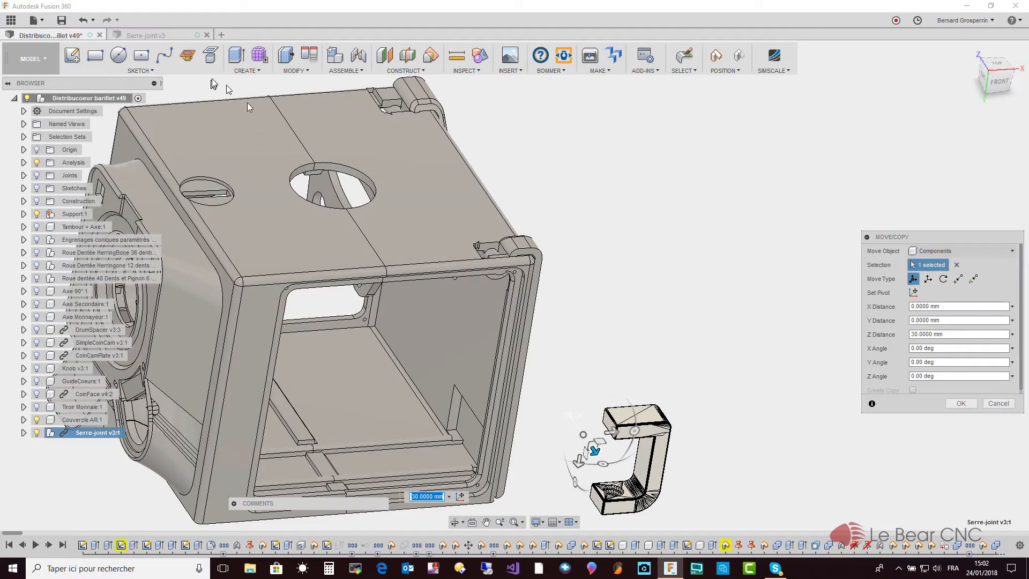
- Align the inner face of the clamp's upper jaw with a face of the Support housing
click(309, 55)
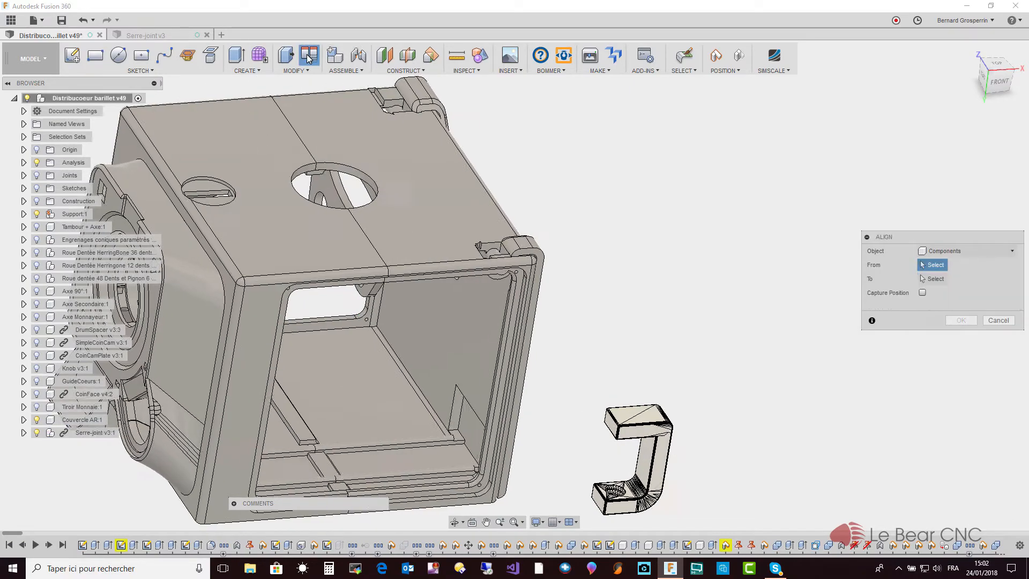
shift+middle_drag(488, 382, 608, 383)
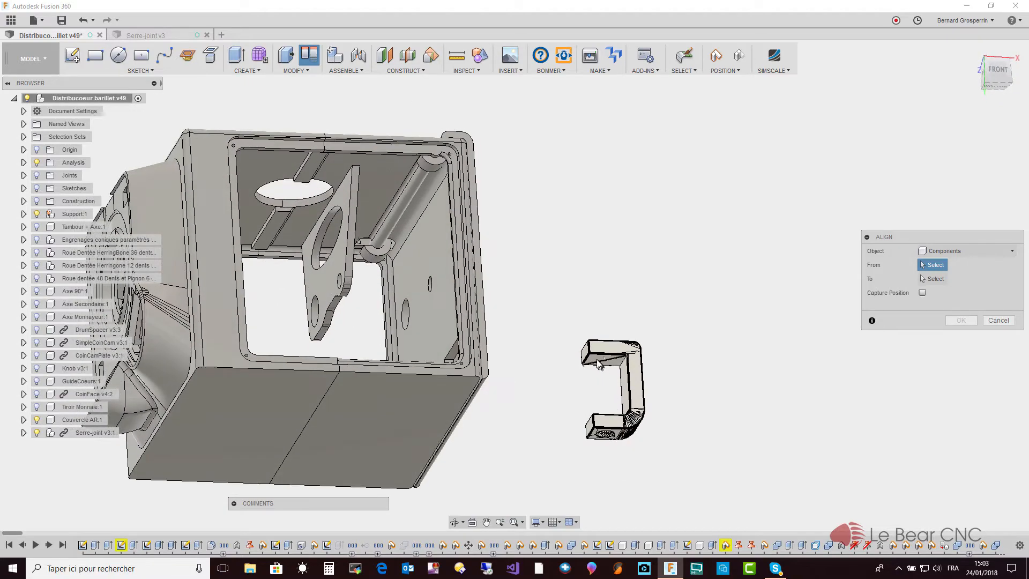
scroll(596, 361, up, 5)
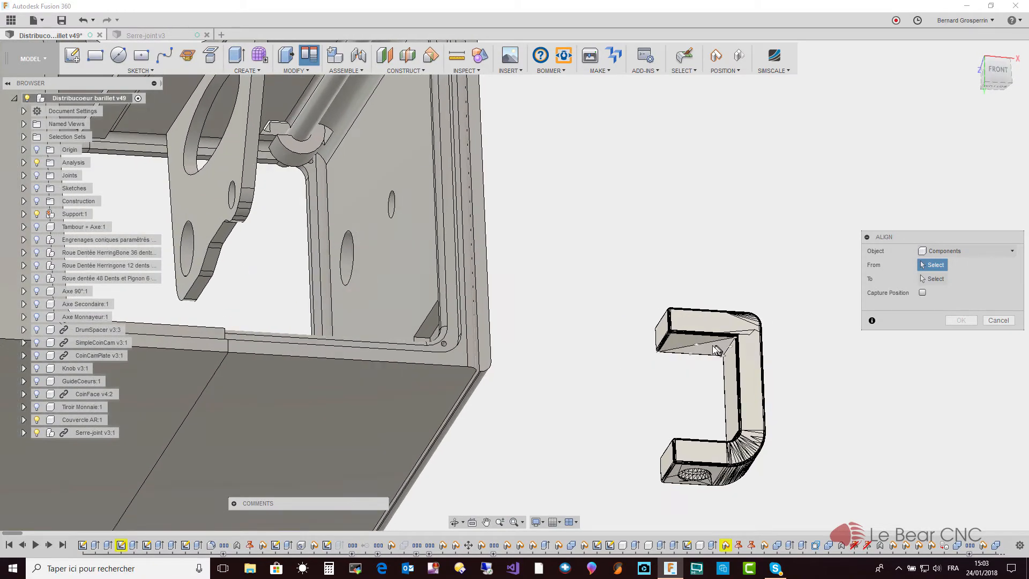
click(702, 352)
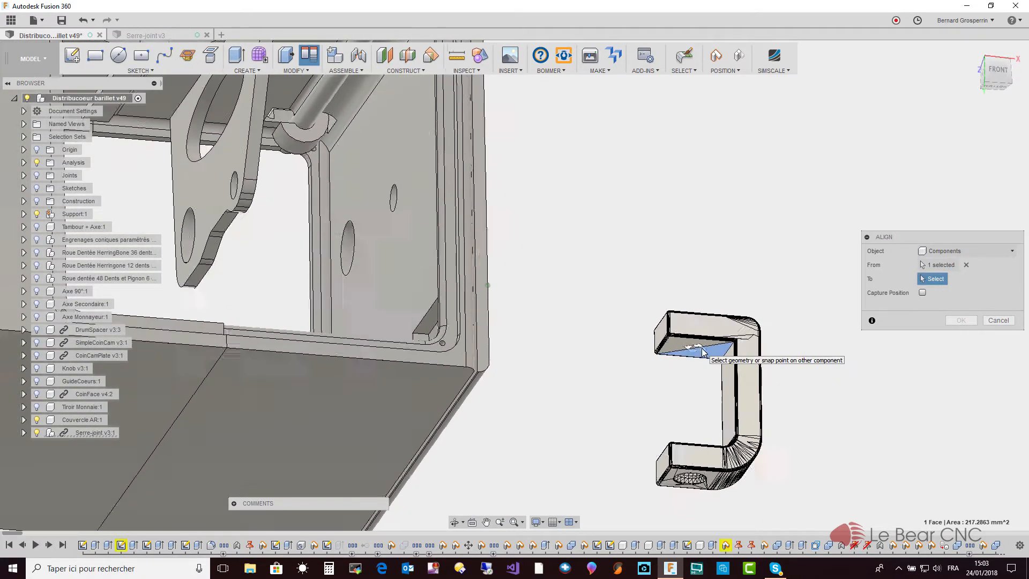
shift+middle_drag(702, 354, 848, 343)
click(382, 274)
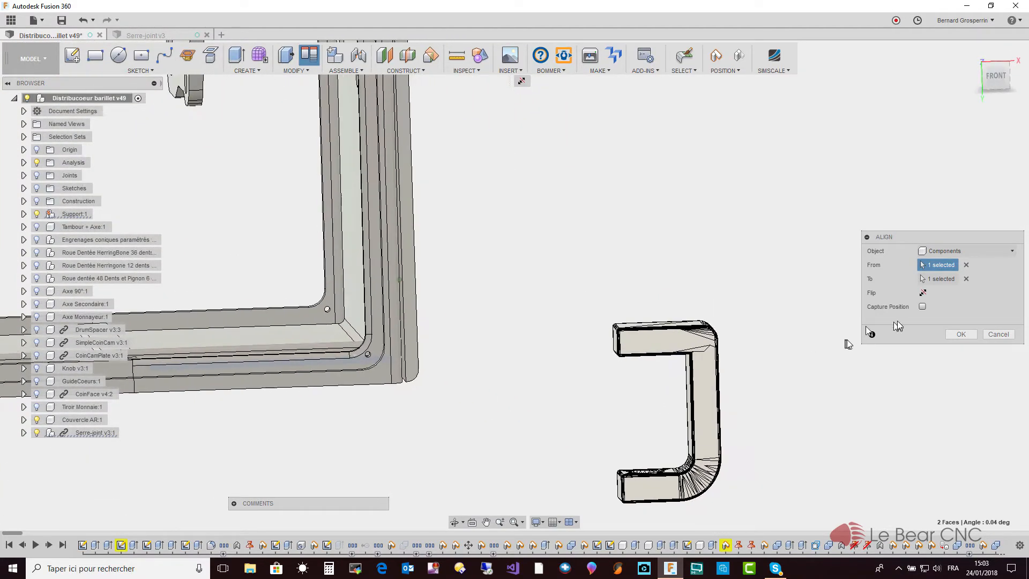
click(966, 337)
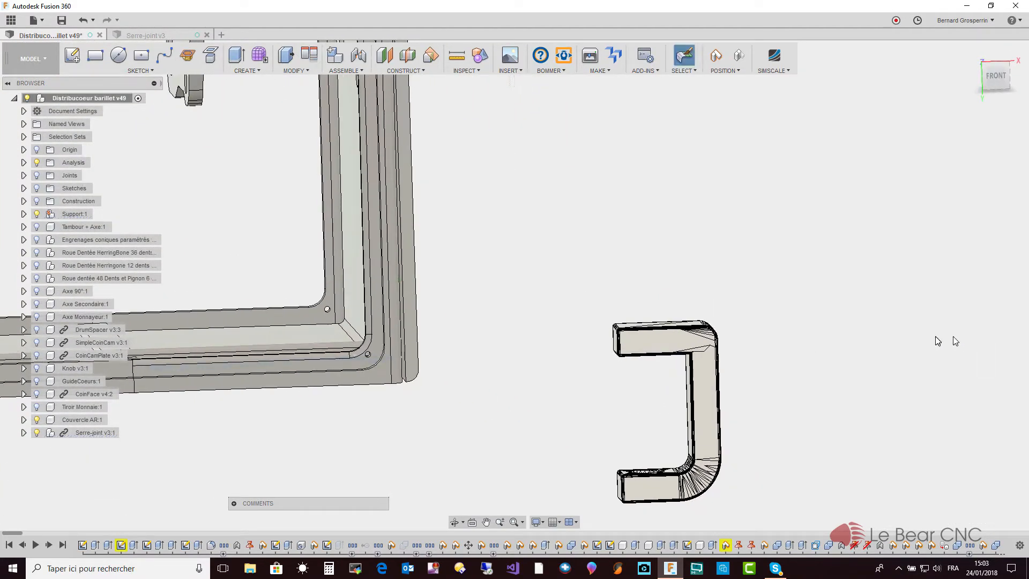
- Move the clamp as a component -100 mm along Y, bringing its upper jaw over the housing's lower corner
click(664, 338)
right_click(664, 339)
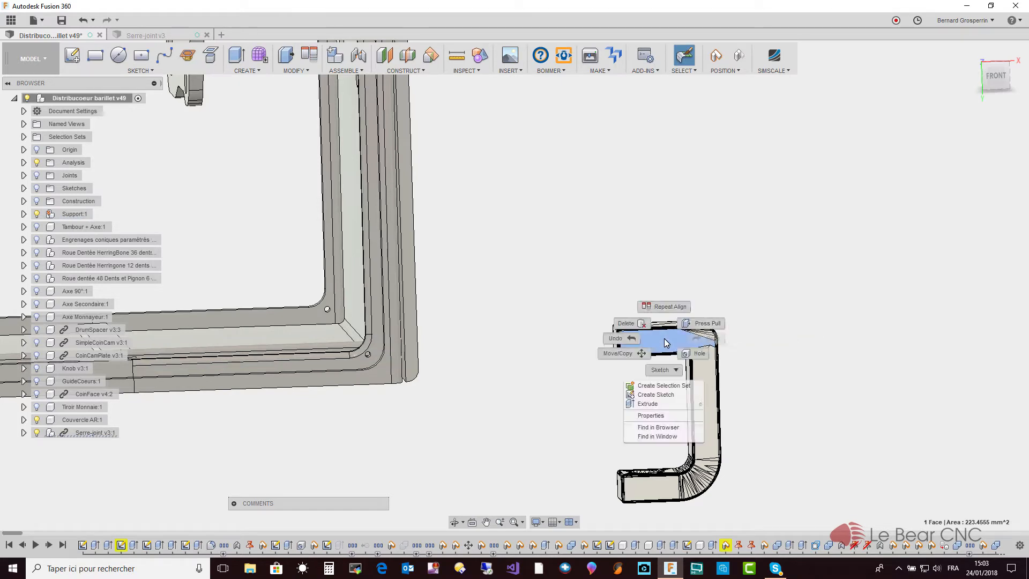
click(637, 352)
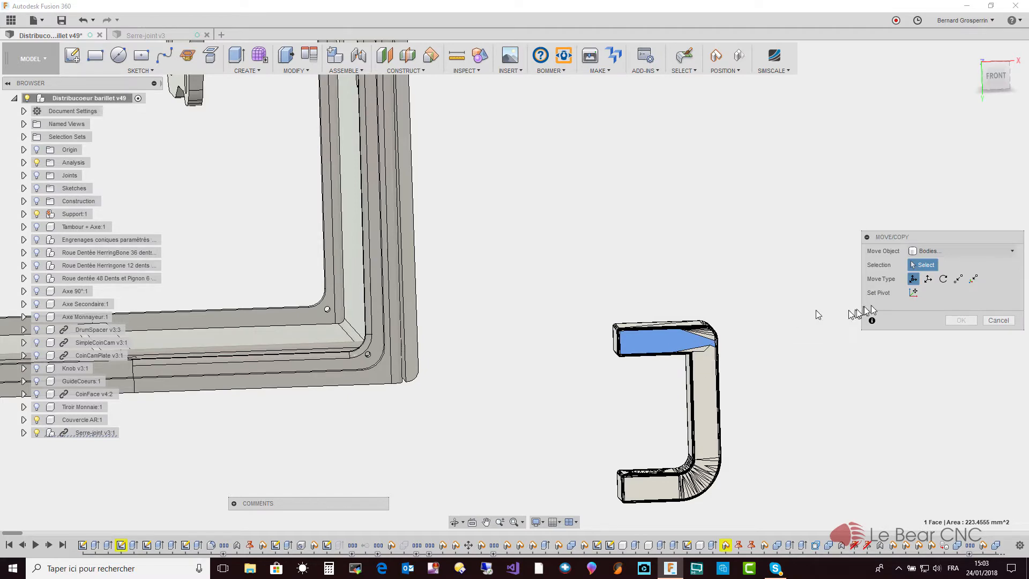
scroll(696, 380, down, 5)
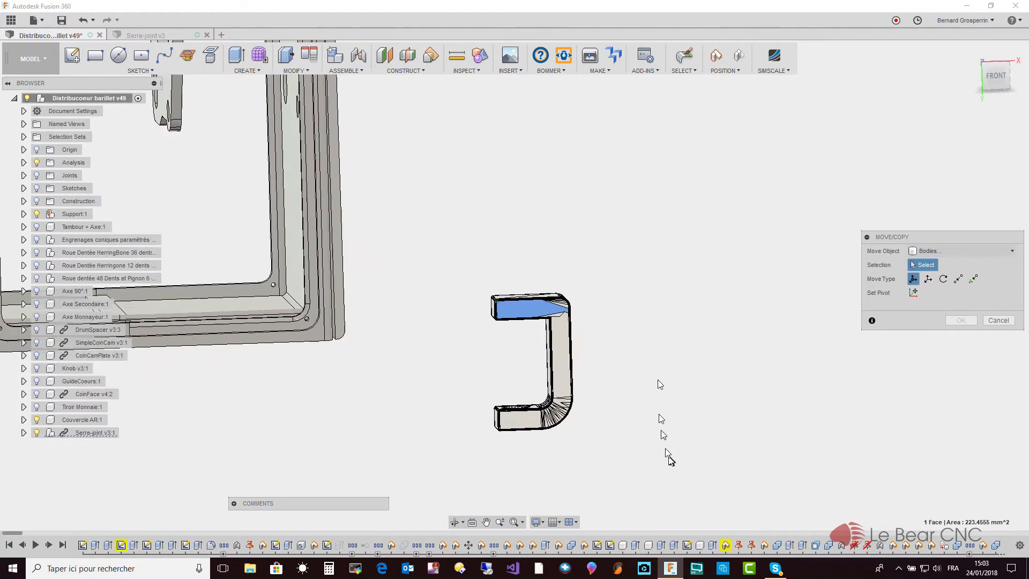
shift+middle_drag(893, 336, 884, 292)
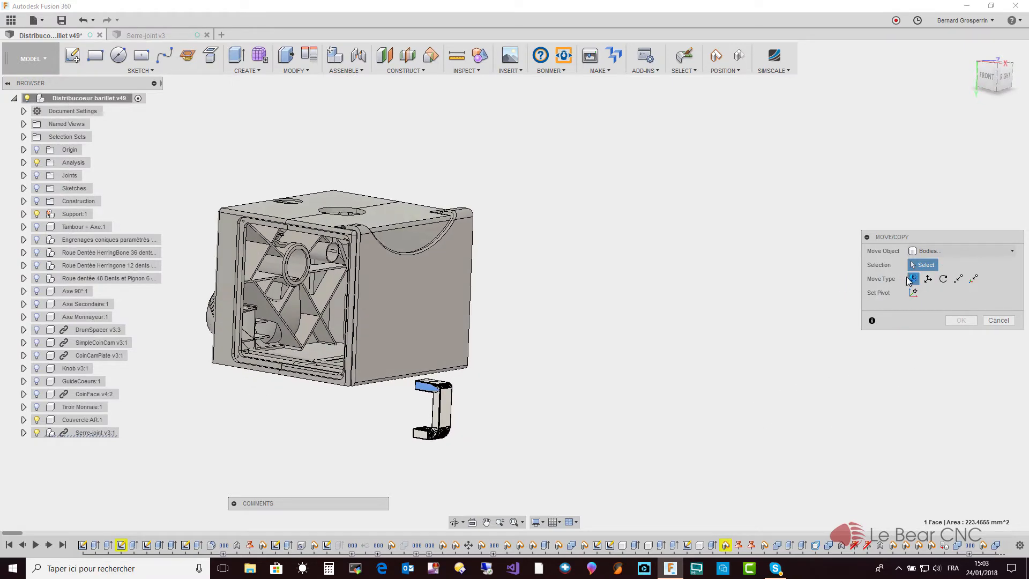
click(1013, 252)
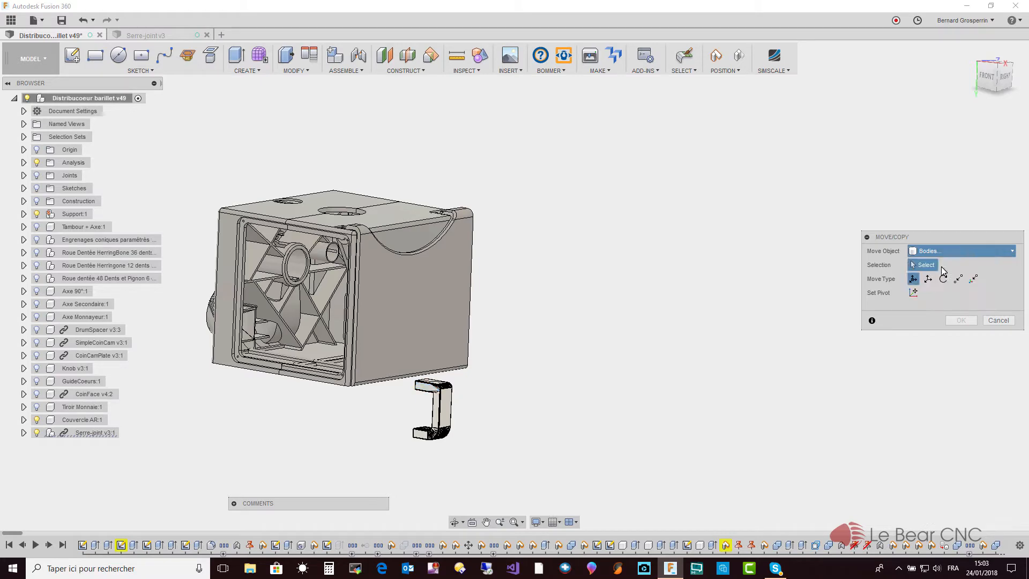
shift+middle_drag(838, 354, 826, 335)
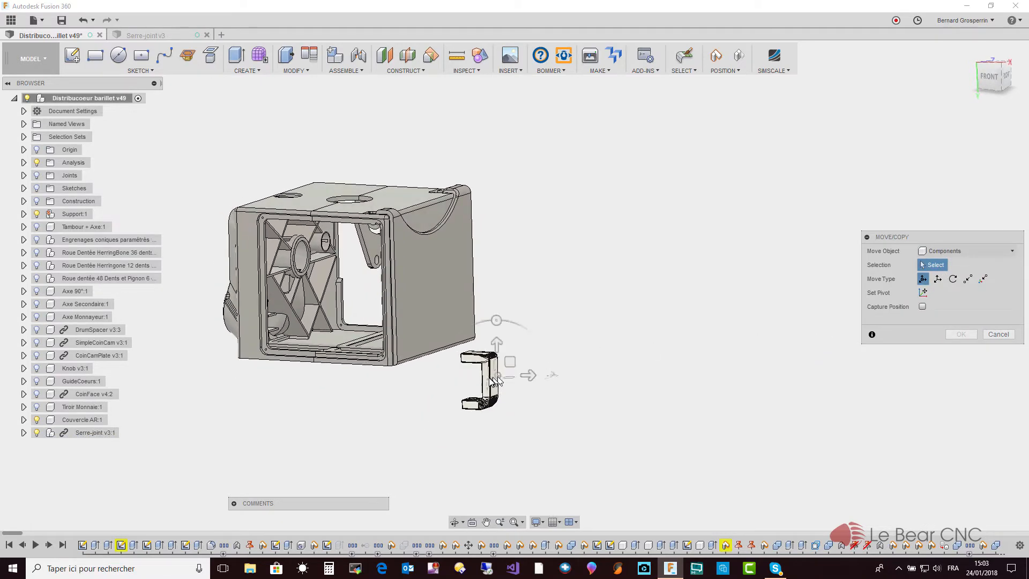
shift+middle_drag(488, 382, 502, 355)
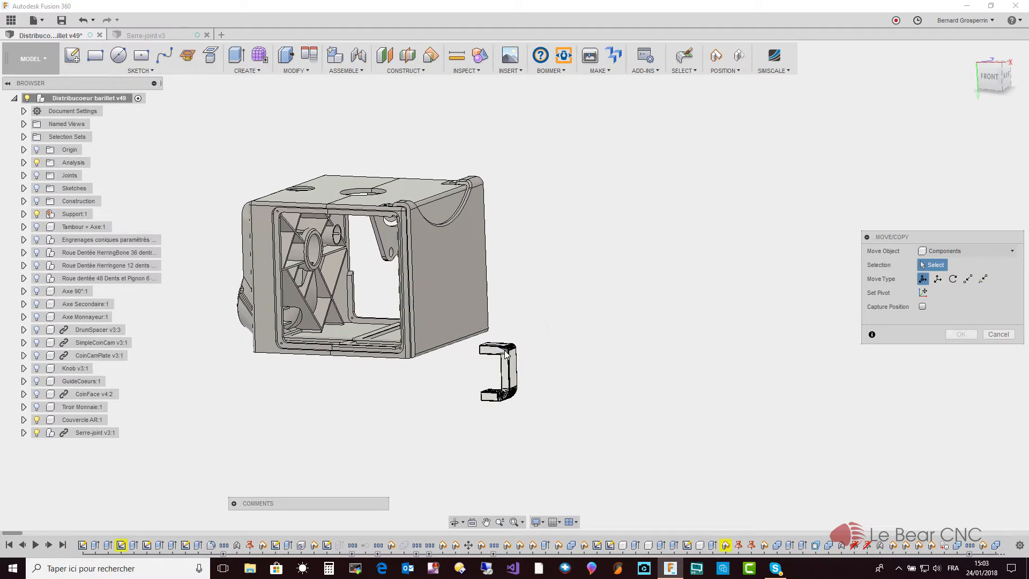
scroll(503, 351, up, 3)
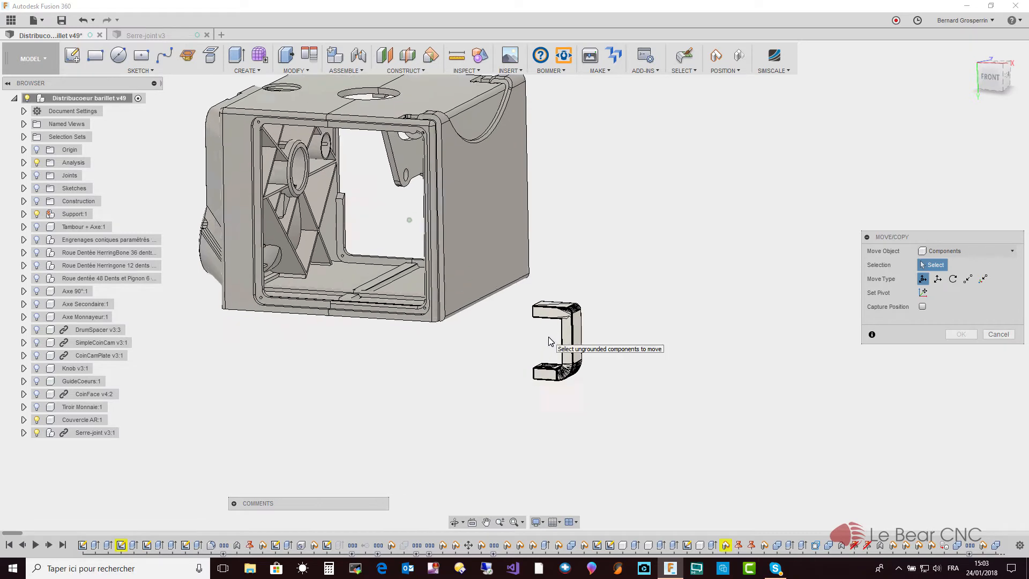
middle_drag(548, 340, 562, 320)
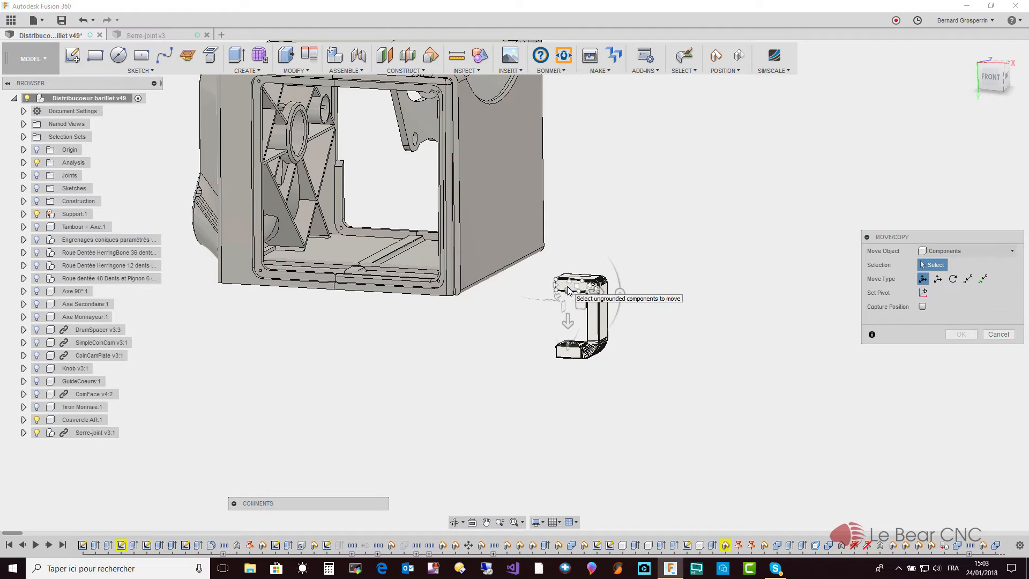
click(569, 291)
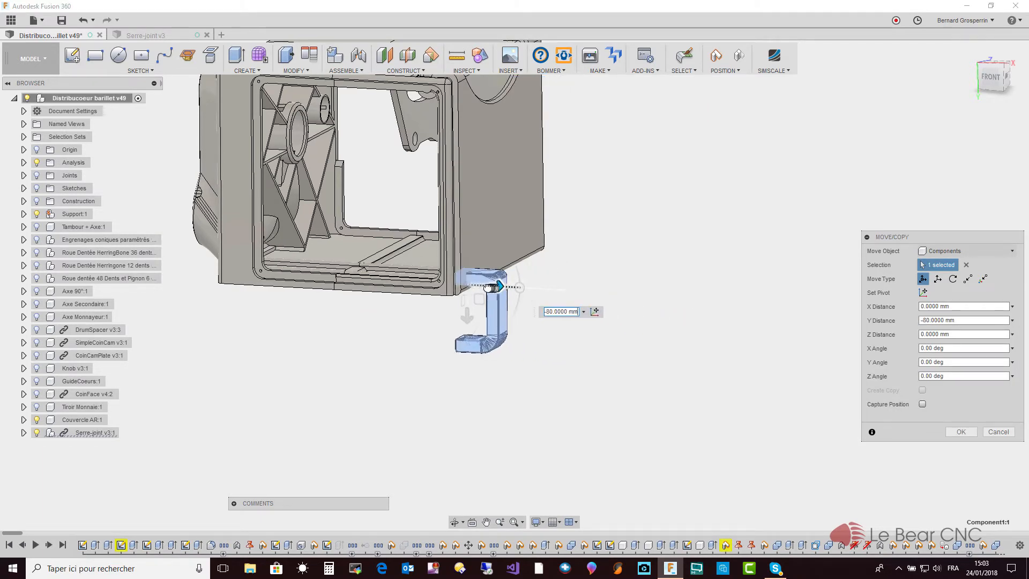
shift+middle_drag(482, 287, 558, 310)
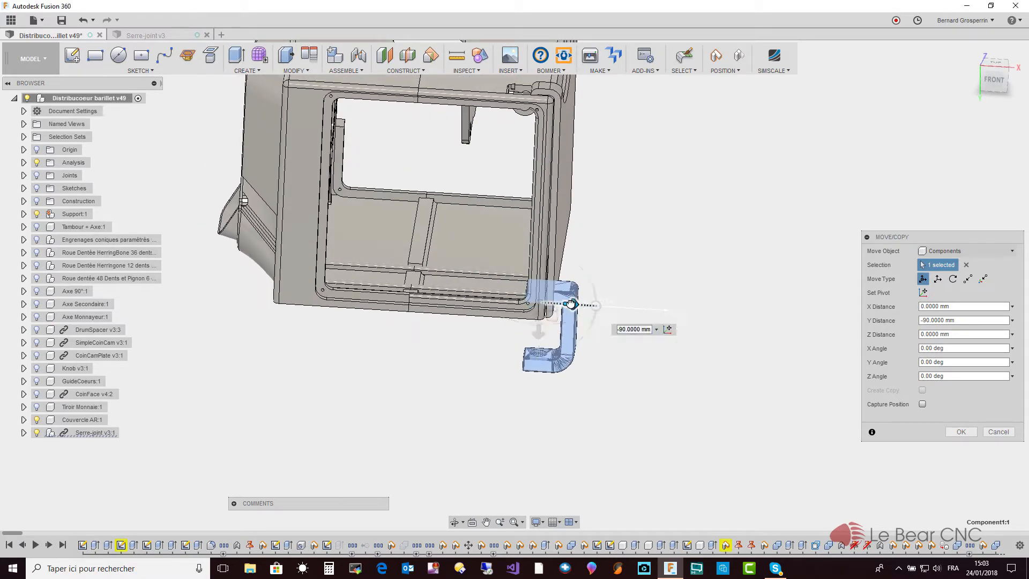
shift+middle_drag(563, 303, 577, 263)
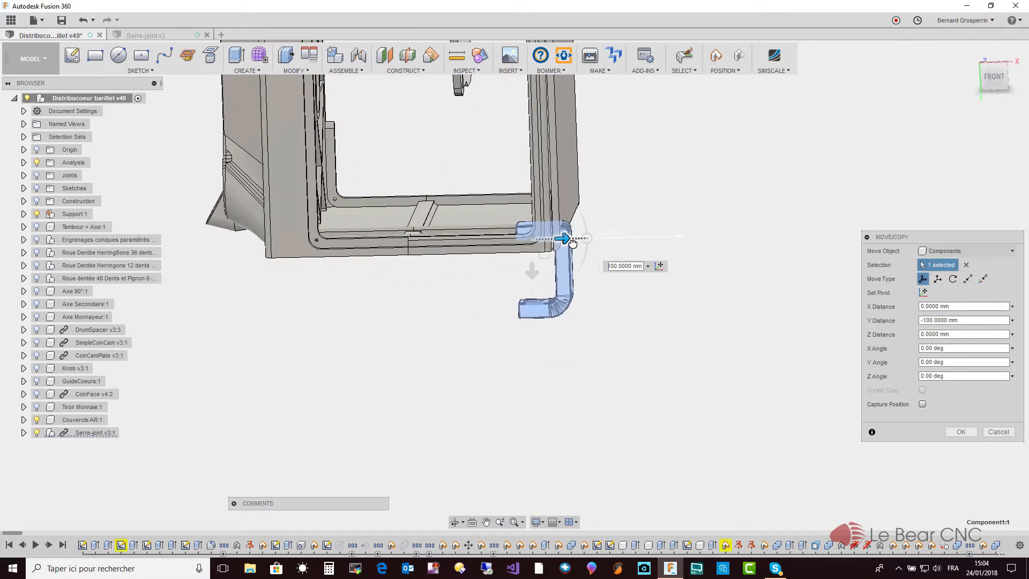
- Shift the clamp 5 mm along Y relative to the housing's lower corner
scroll(572, 242, up, 5)
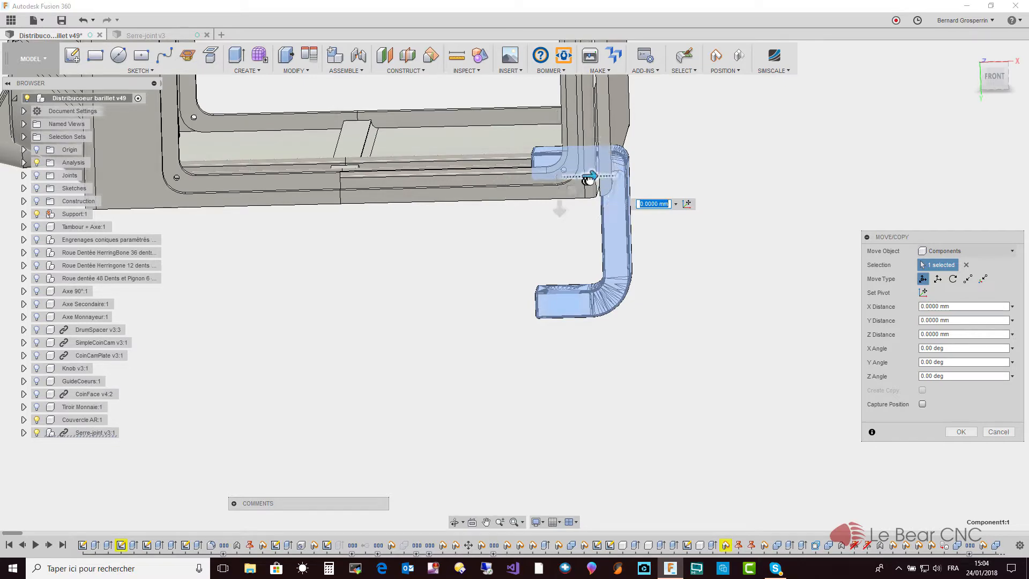
drag(593, 180, 594, 180)
shift+middle_drag(594, 181, 538, 174)
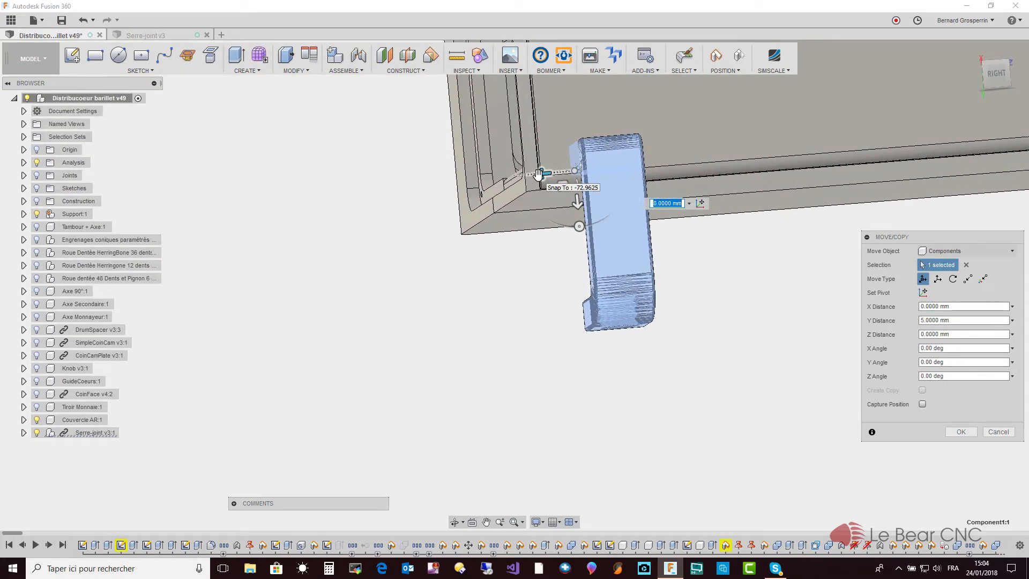
- Move the clamp -14 mm along Z so its upper jaw meets the housing wall, and apply the move
drag(540, 174, 490, 269)
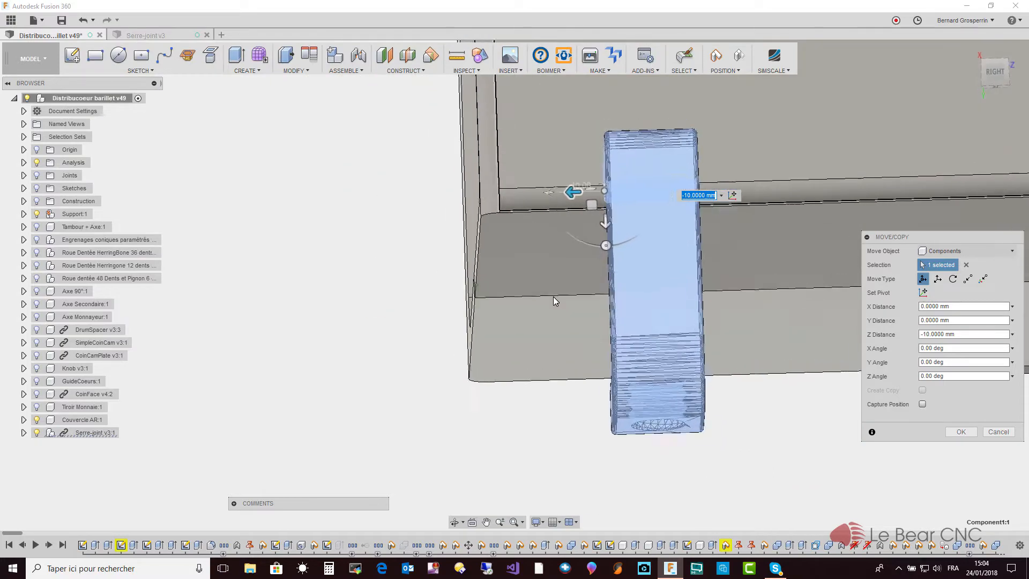
drag(591, 221, 602, 223)
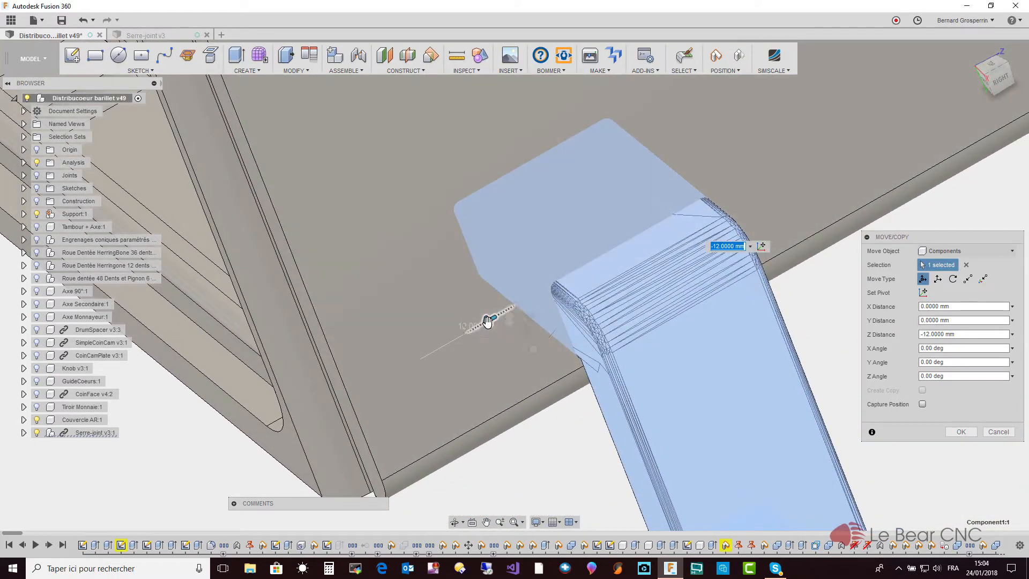
drag(487, 320, 493, 319)
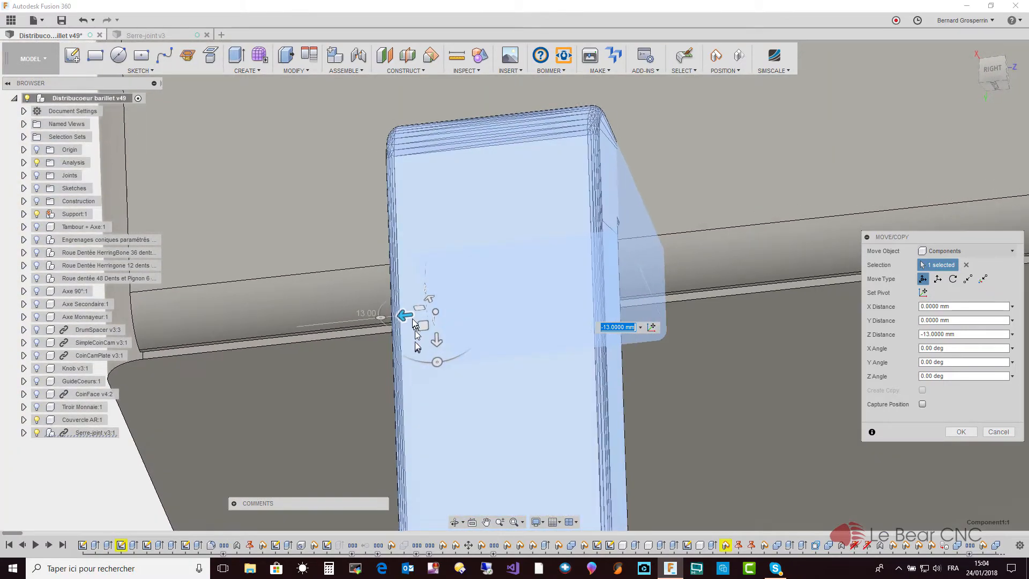
drag(406, 315, 414, 315)
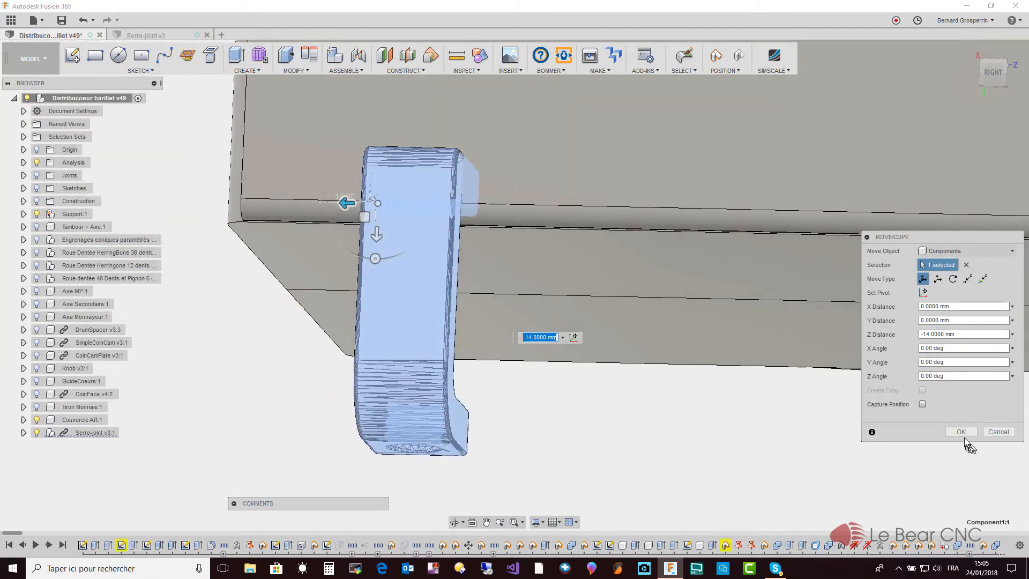
click(961, 431)
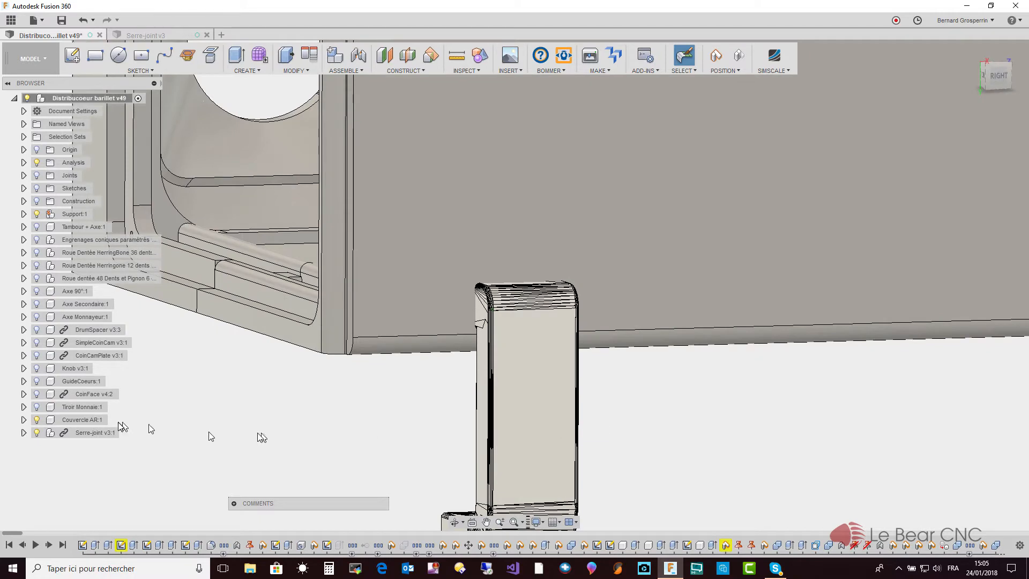
- Copy the Serre-joint component and paste a second instance of it into the assembly
right_click(69, 433)
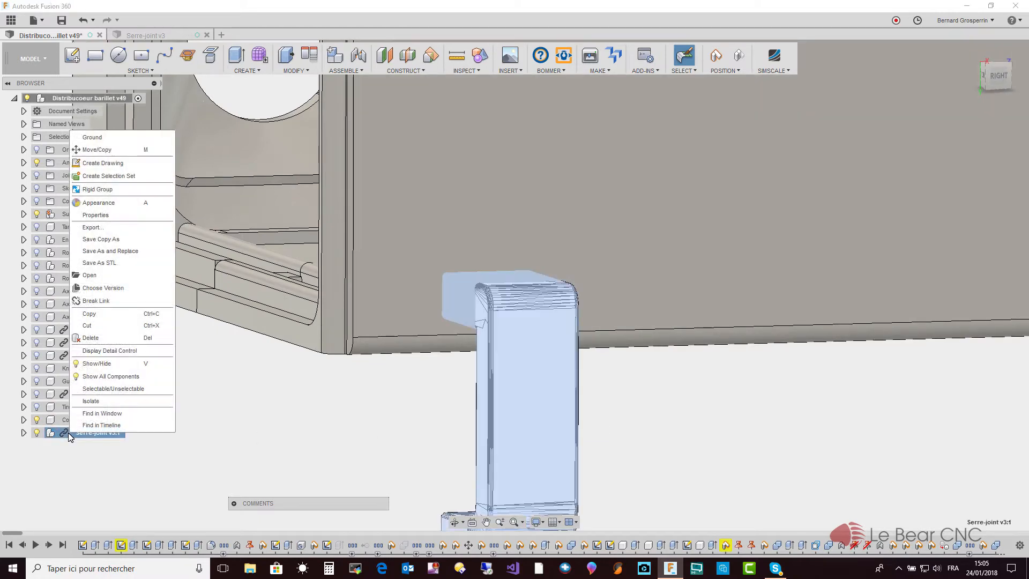
click(90, 319)
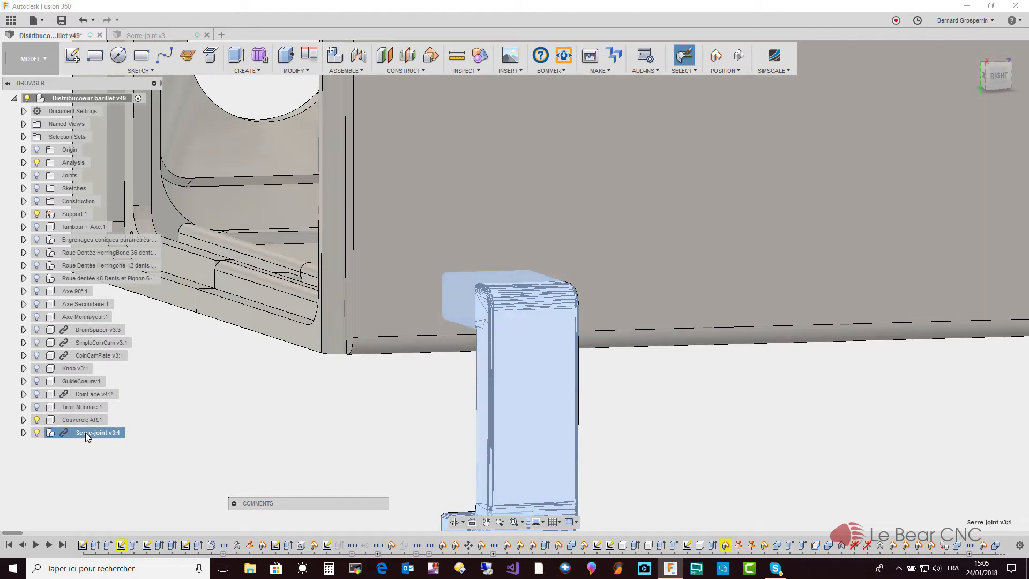
right_click(85, 433)
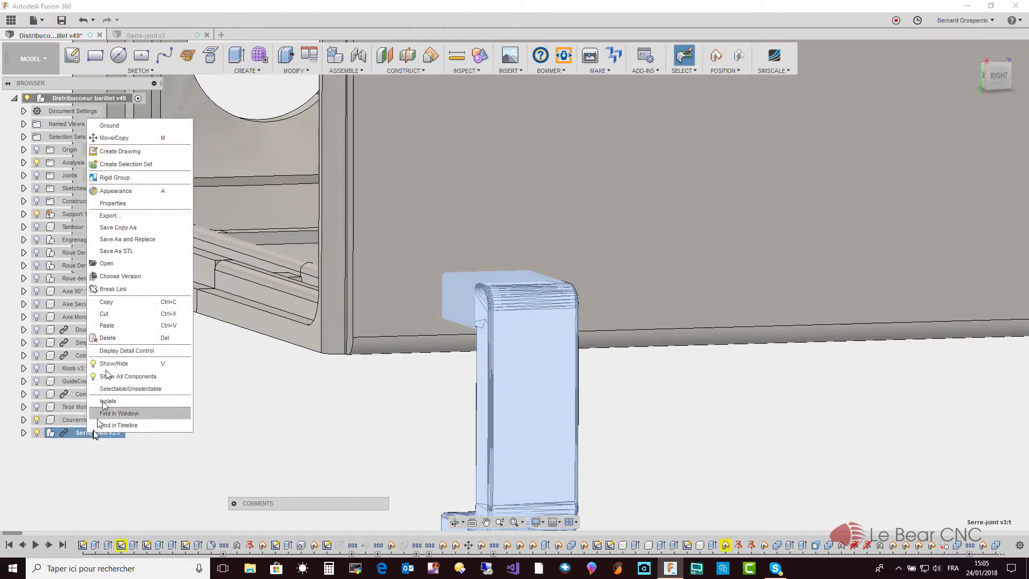
click(107, 326)
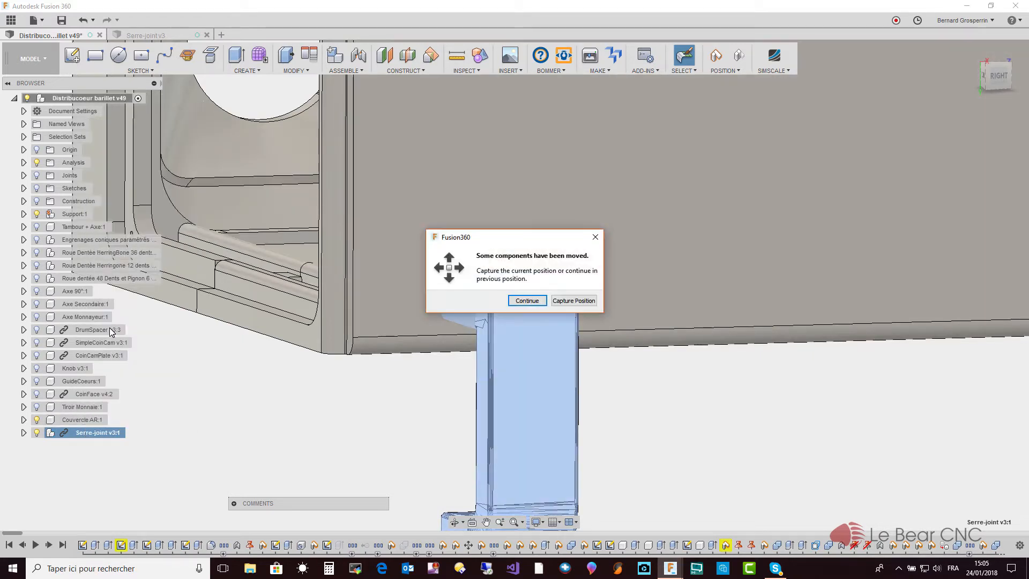
- Capture the current component positions and move the Serre-joint copy −105 mm along Z
click(571, 301)
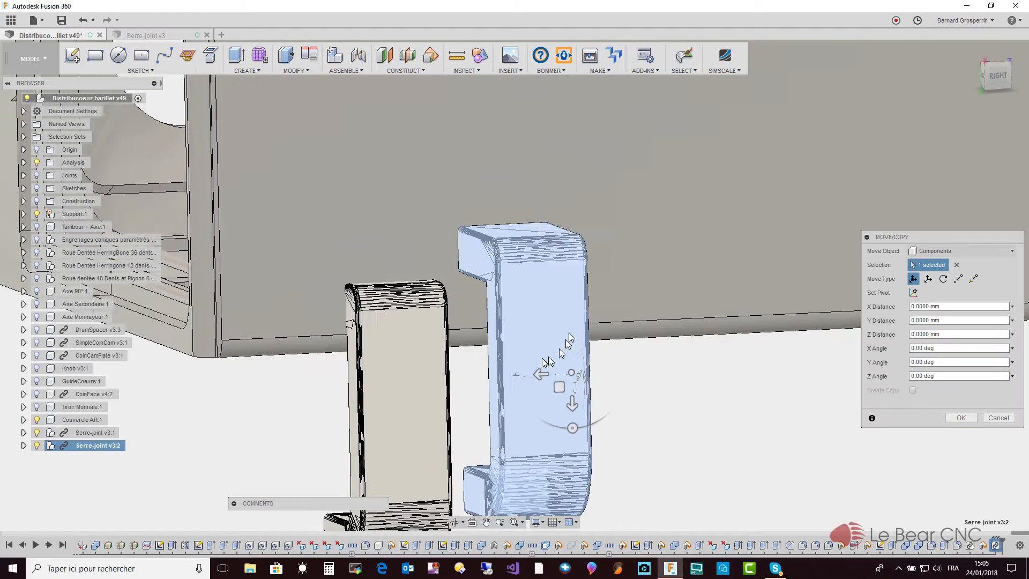
shift+middle_drag(557, 354, 257, 370)
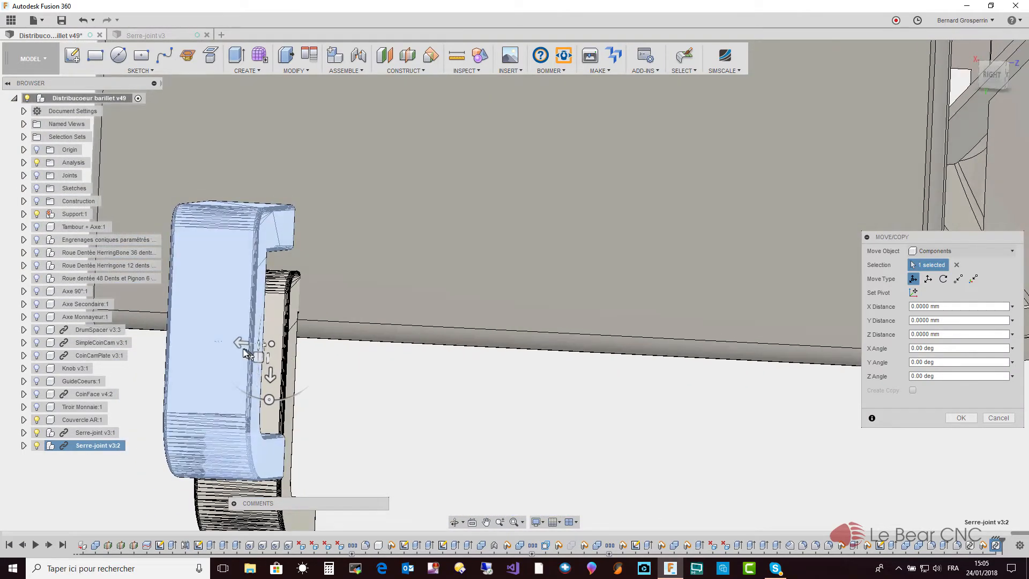
drag(239, 345, 767, 468)
shift+middle_drag(624, 574, 344, 508)
shift+middle_drag(273, 481, 278, 458)
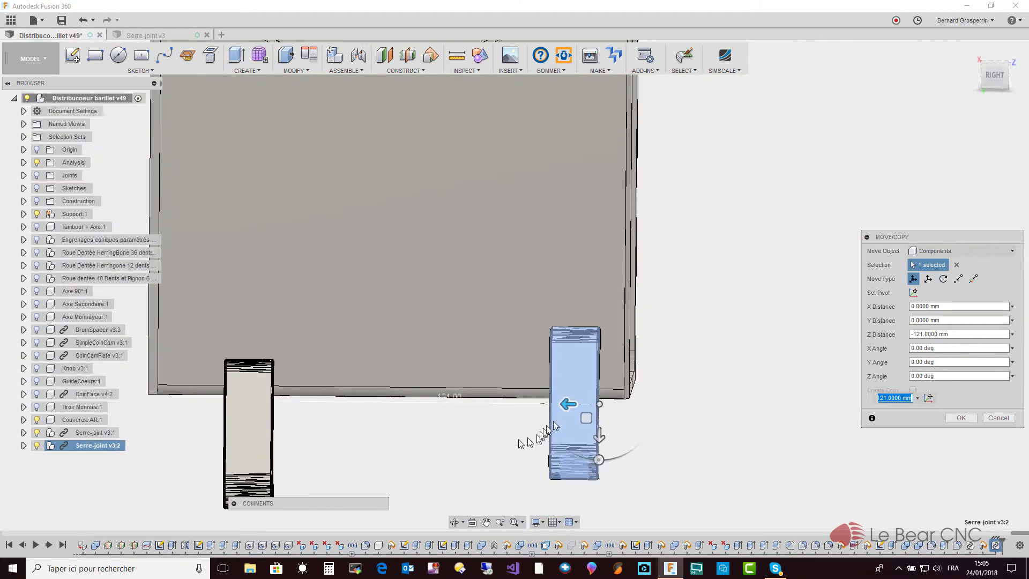
drag(563, 405, 529, 405)
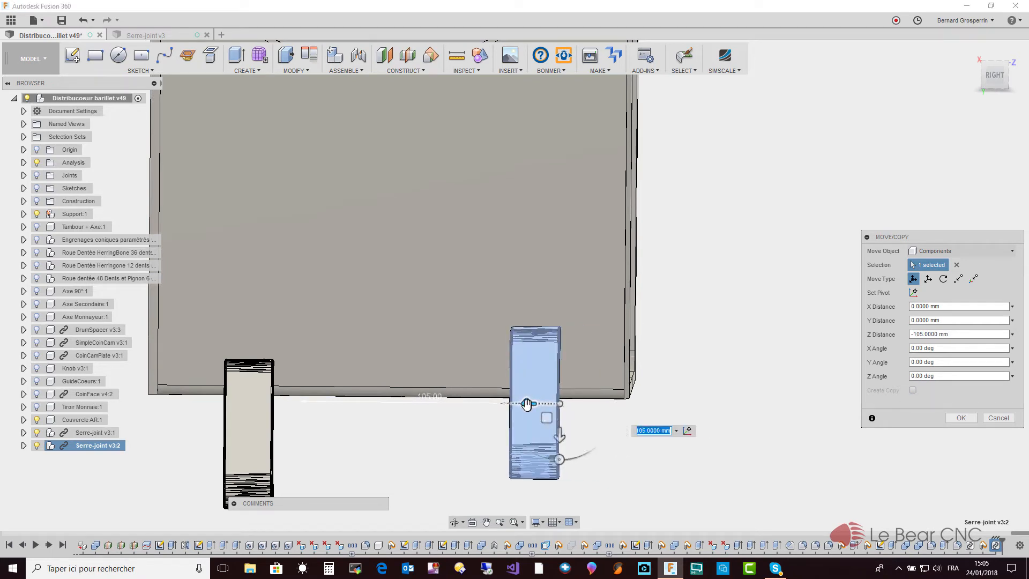
click(968, 420)
- Measure between the upper jaw's side face on the first Serre-joint clamp and the narrow edge face of Couvercle AR
shift+middle_drag(587, 371, 485, 193)
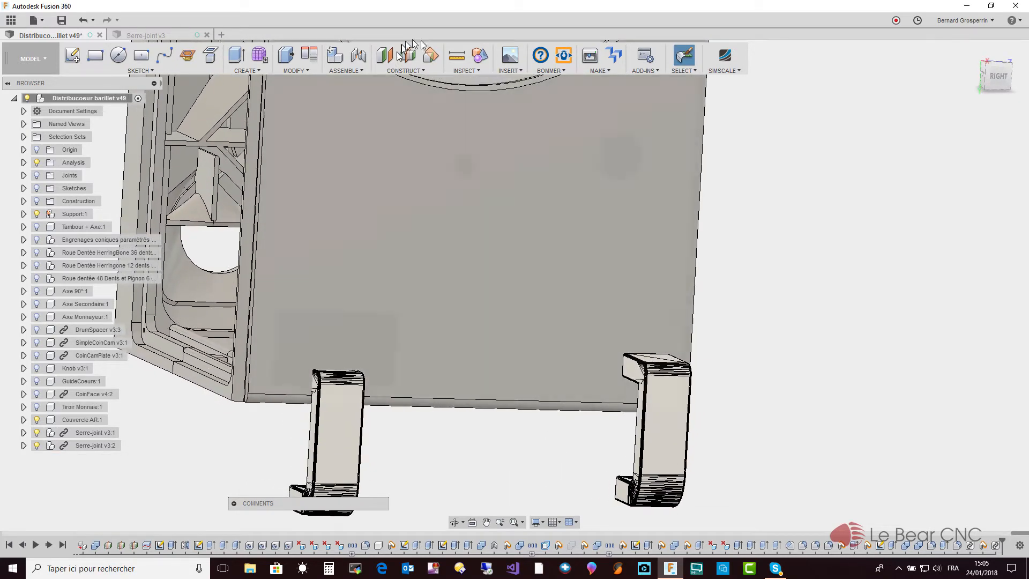
click(453, 58)
shift+middle_drag(428, 233, 431, 393)
scroll(432, 393, up, 3)
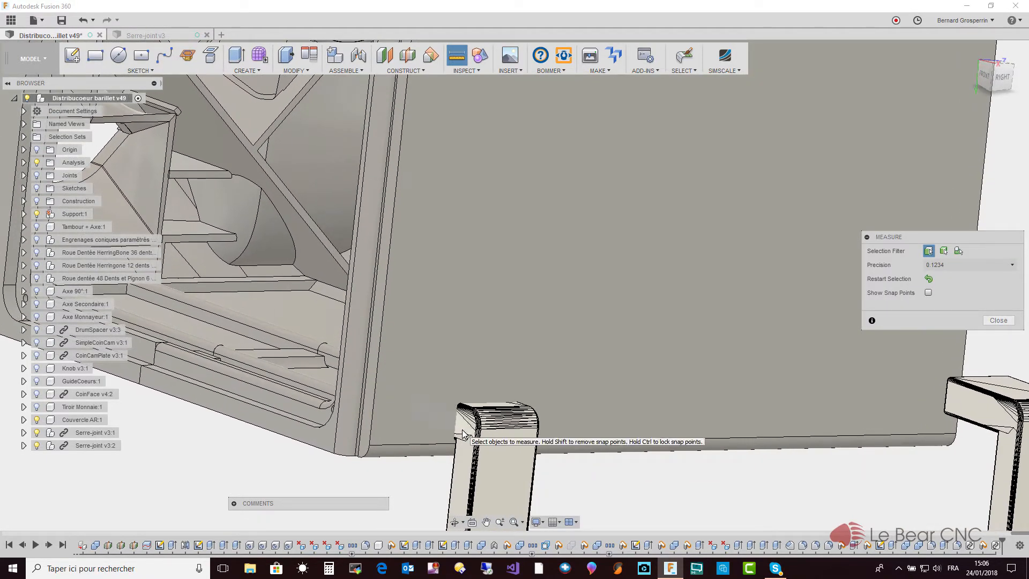
click(462, 430)
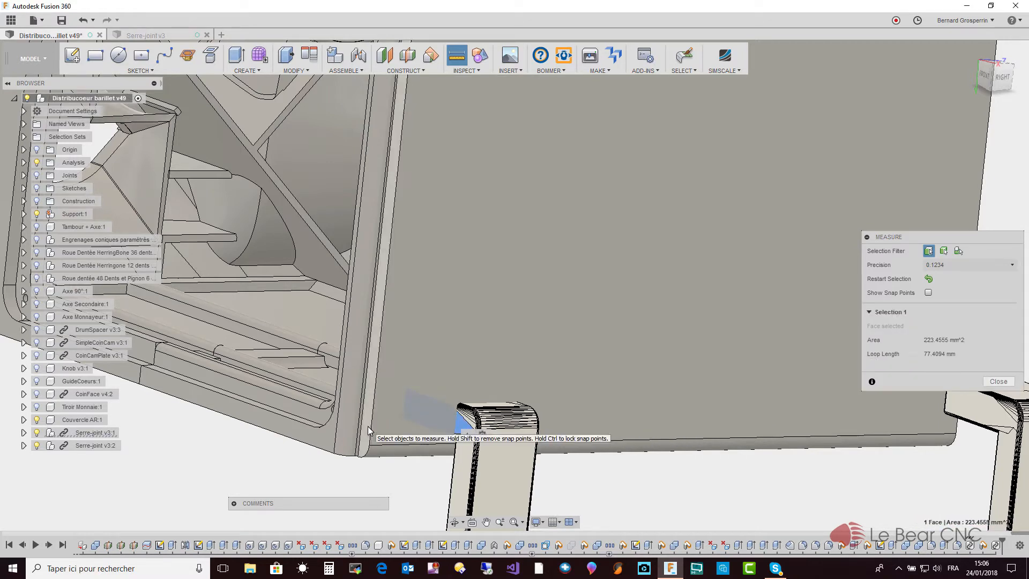
click(369, 429)
scroll(369, 430, up, 2)
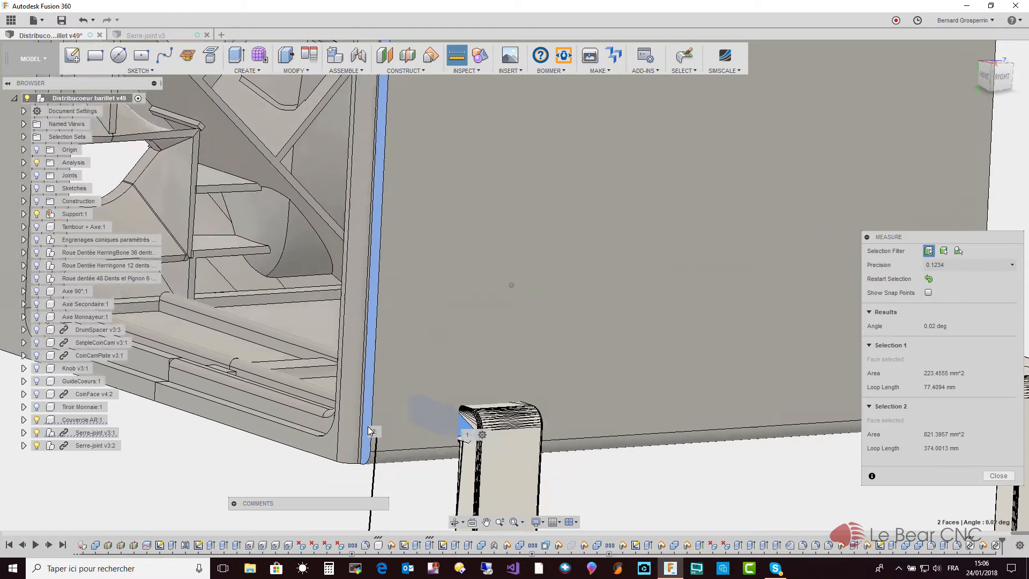
shift+middle_drag(369, 430, 333, 431)
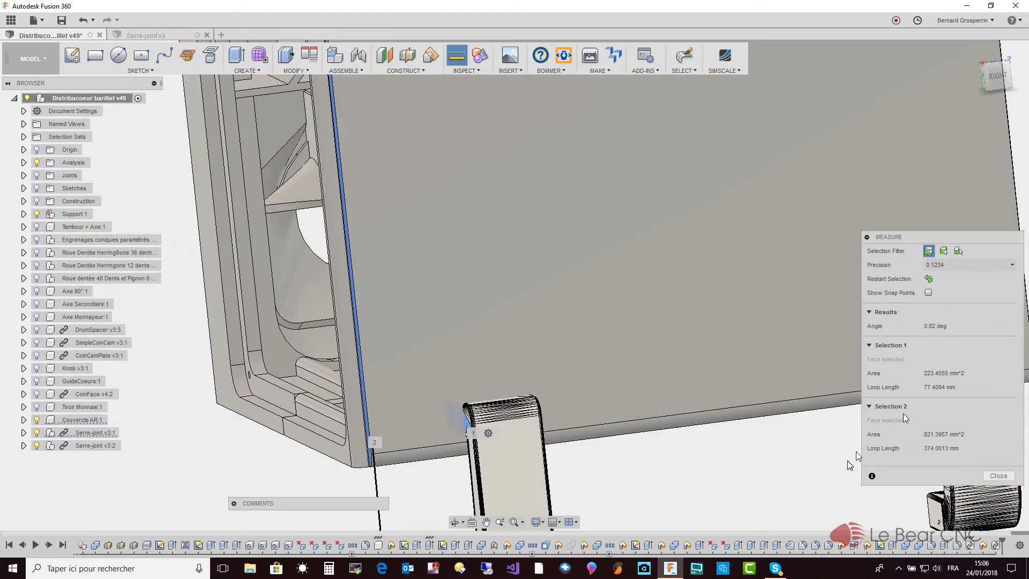
click(998, 476)
- Measure between the side face of the first clamp's vertical arm and the narrow edge face of Couvercle AR
shift+middle_drag(766, 489, 644, 477)
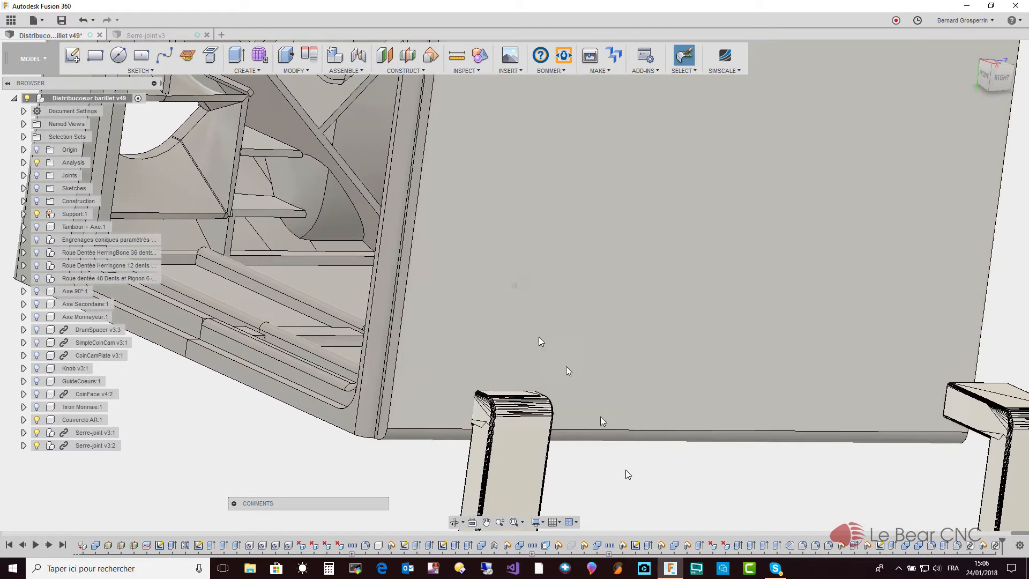
shift+middle_drag(453, 178, 472, 182)
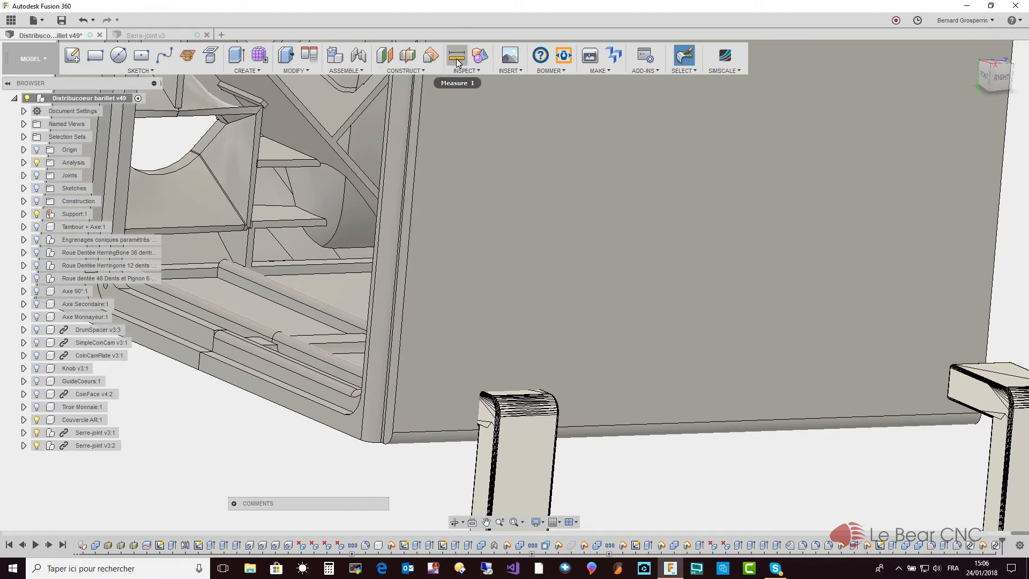
click(457, 59)
shift+middle_drag(464, 284, 470, 464)
click(491, 468)
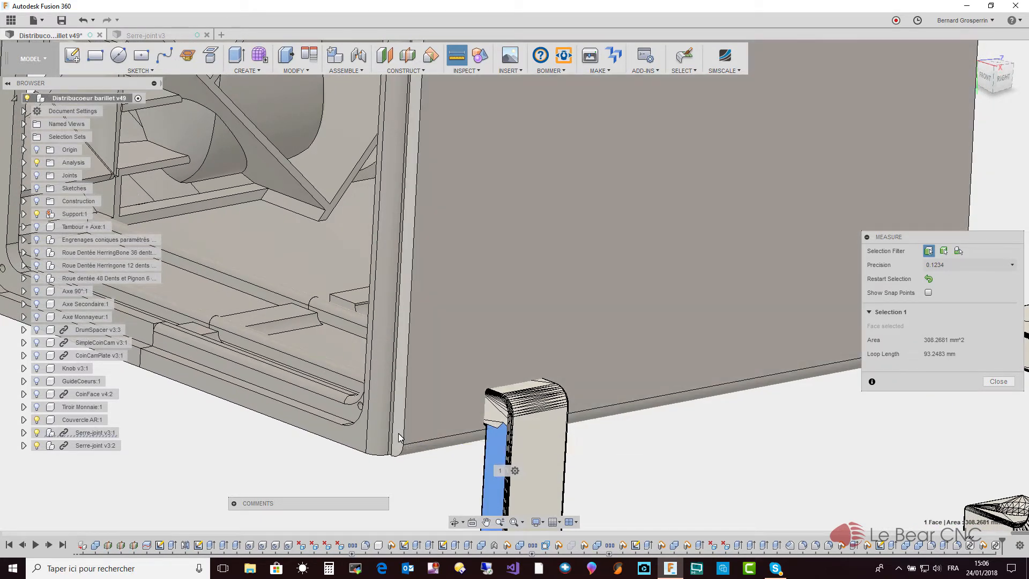
click(400, 437)
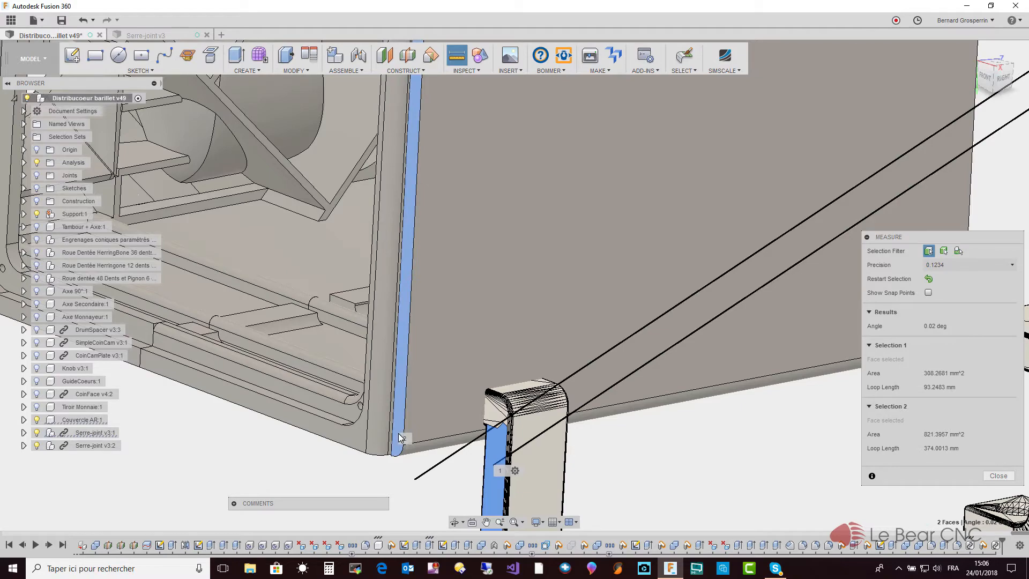
click(1000, 476)
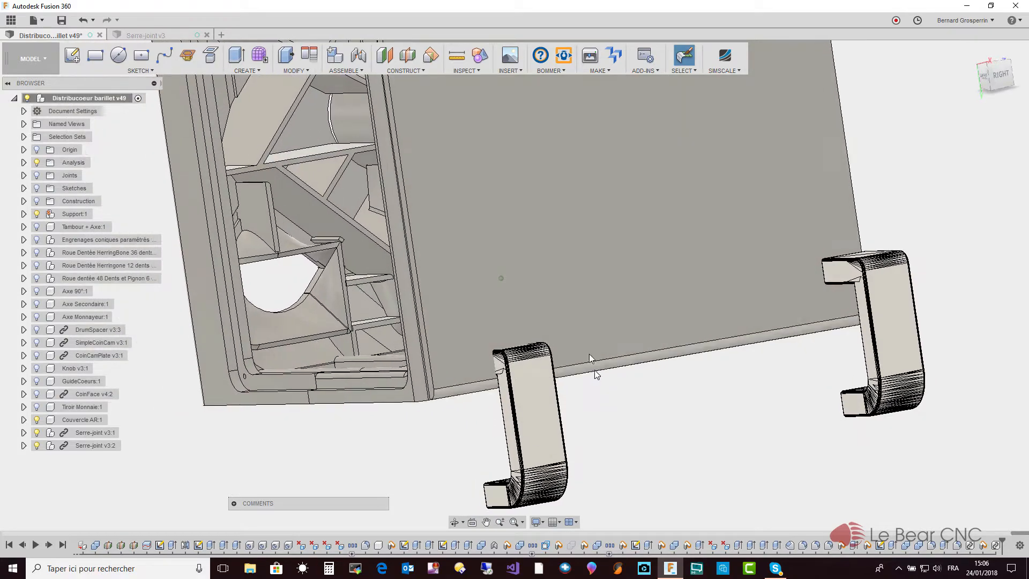
- Measure the distance from the upper jaw's side face on the first clamp to the nearest vertical edge of the Support
click(458, 56)
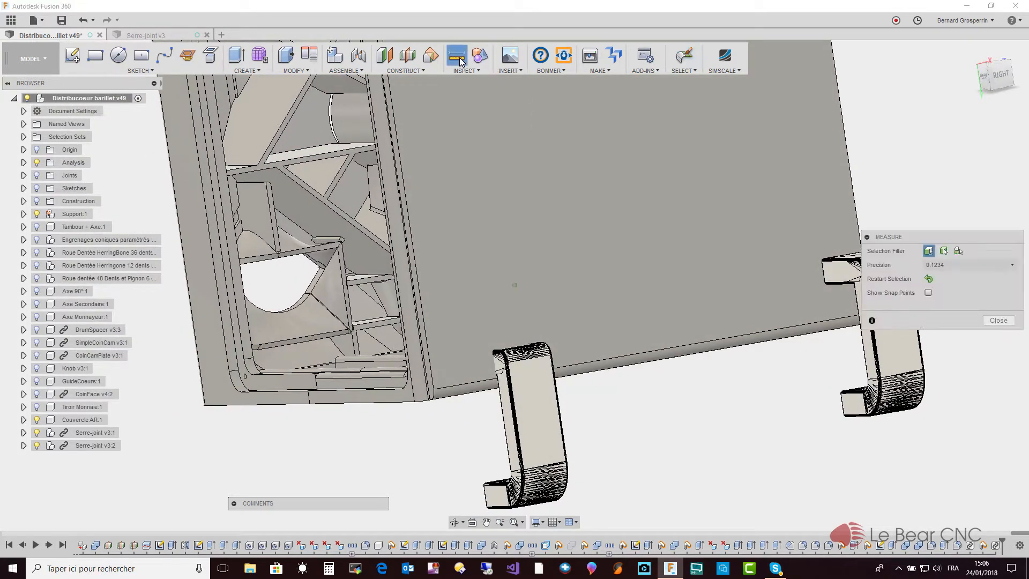
scroll(503, 224, up, 5)
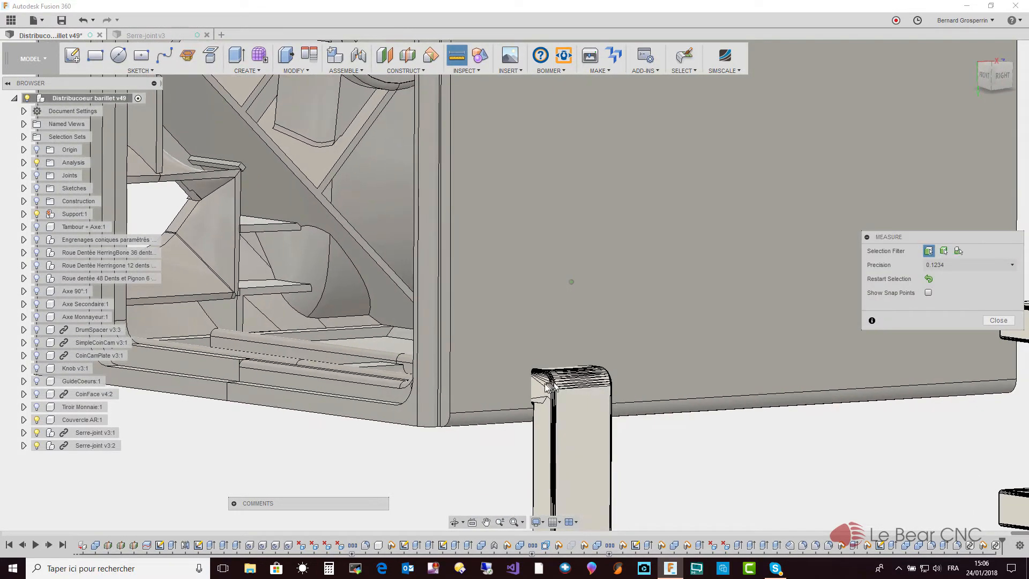
scroll(528, 389, up, 2)
scroll(528, 390, up, 5)
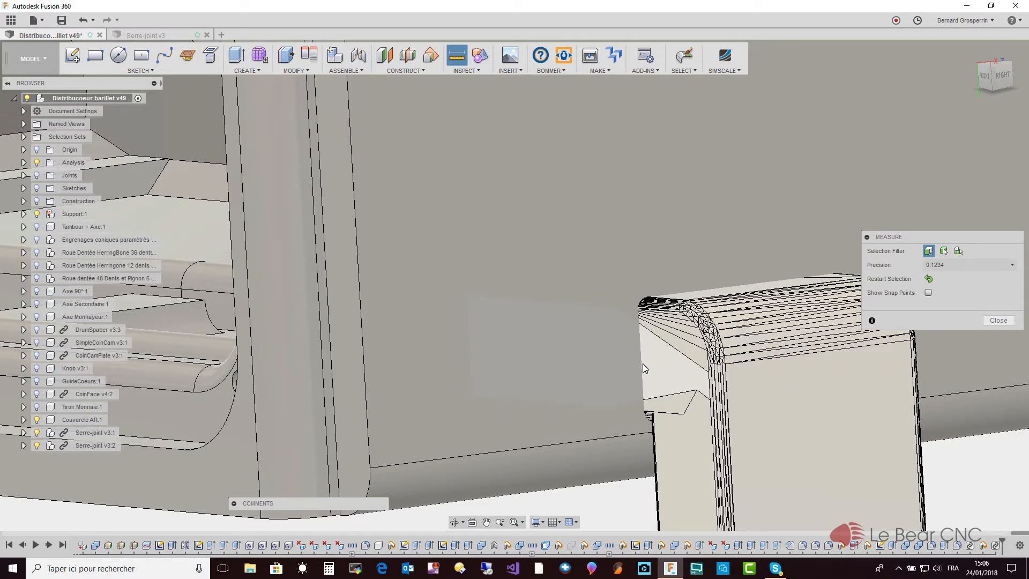
click(644, 367)
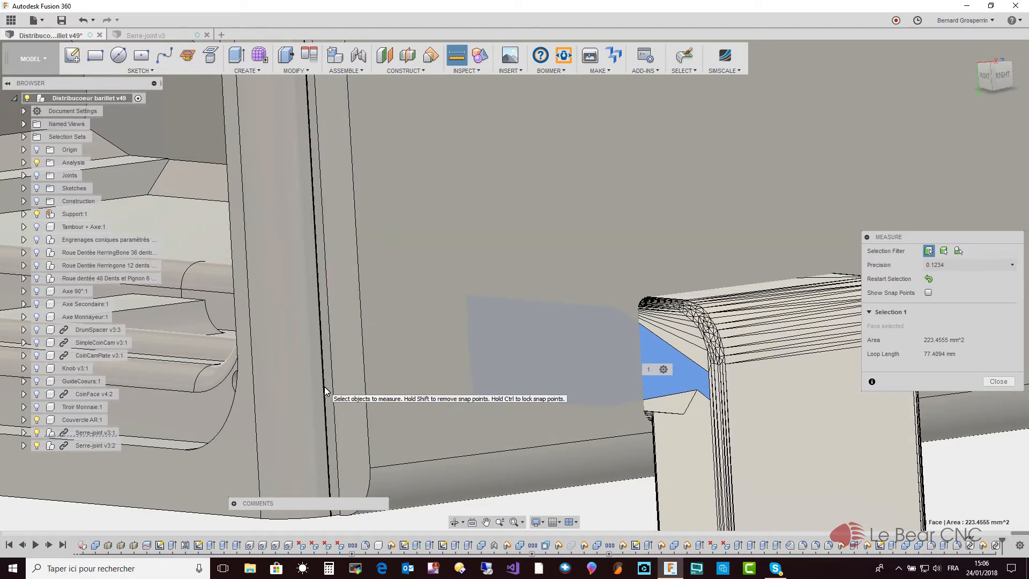
click(324, 389)
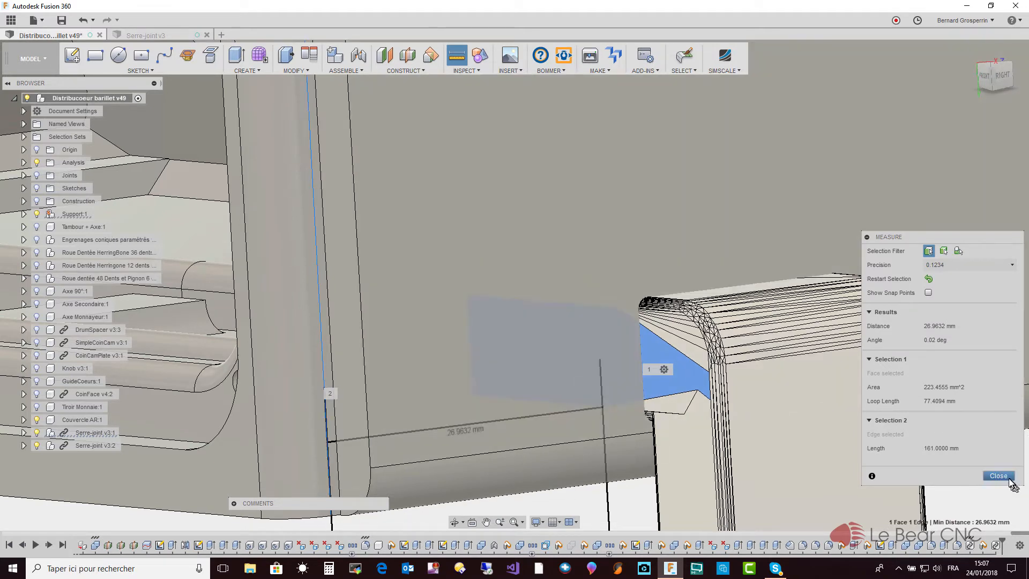
click(1008, 476)
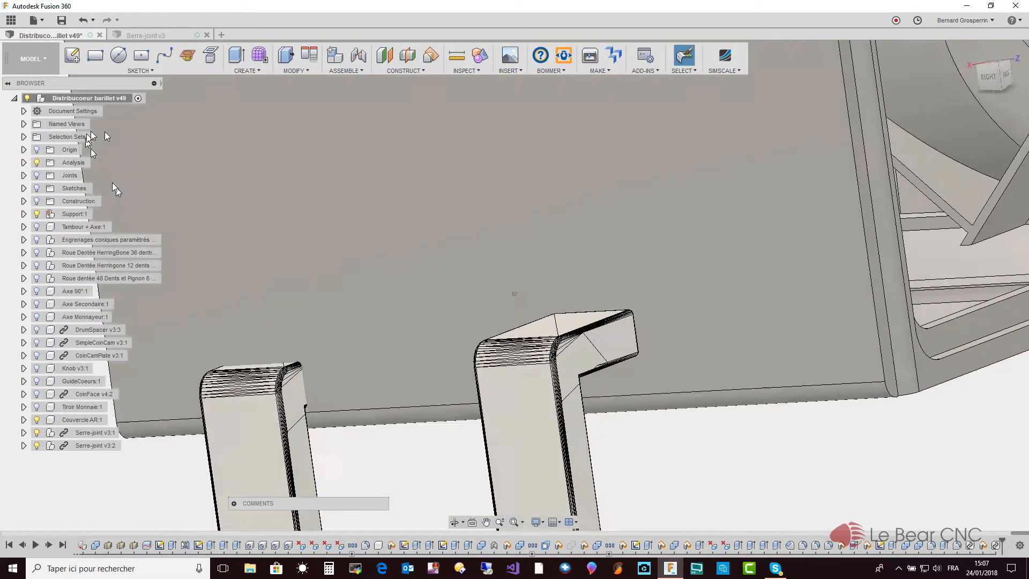
- Align the underside of the second clamp's upper jaw with the bottom face of the Support
click(308, 56)
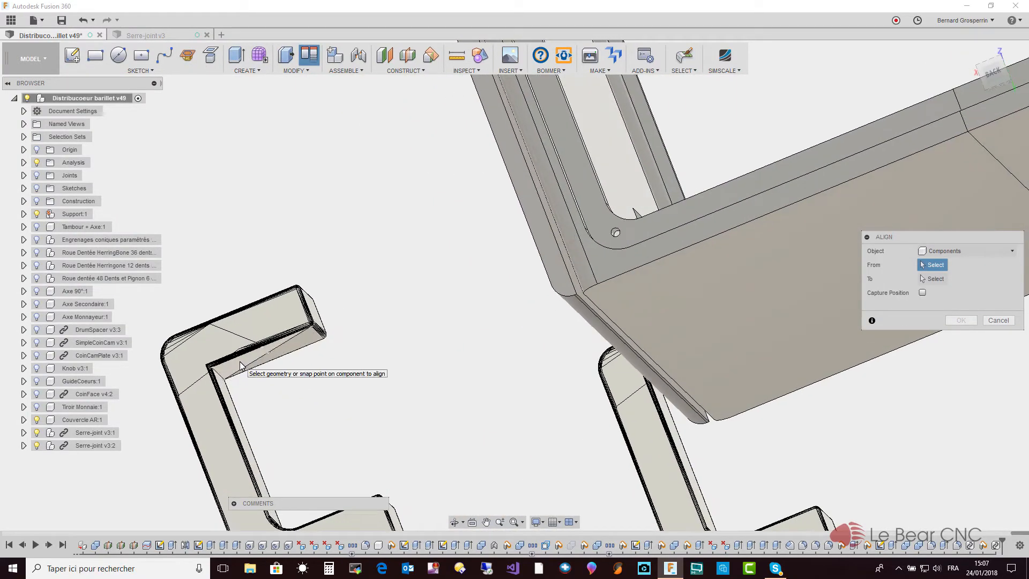
click(240, 365)
shift+middle_drag(240, 366, 628, 248)
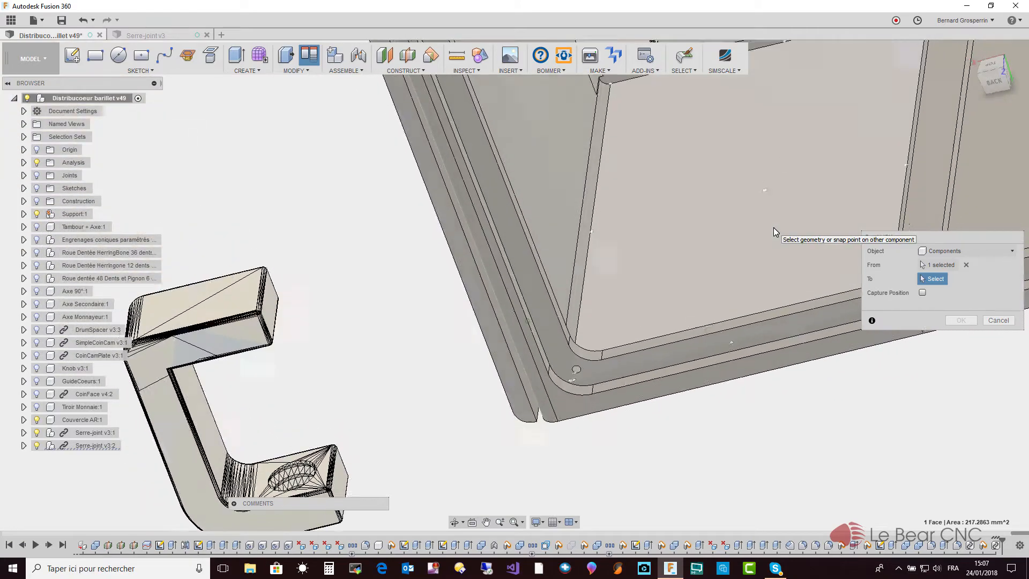
click(748, 242)
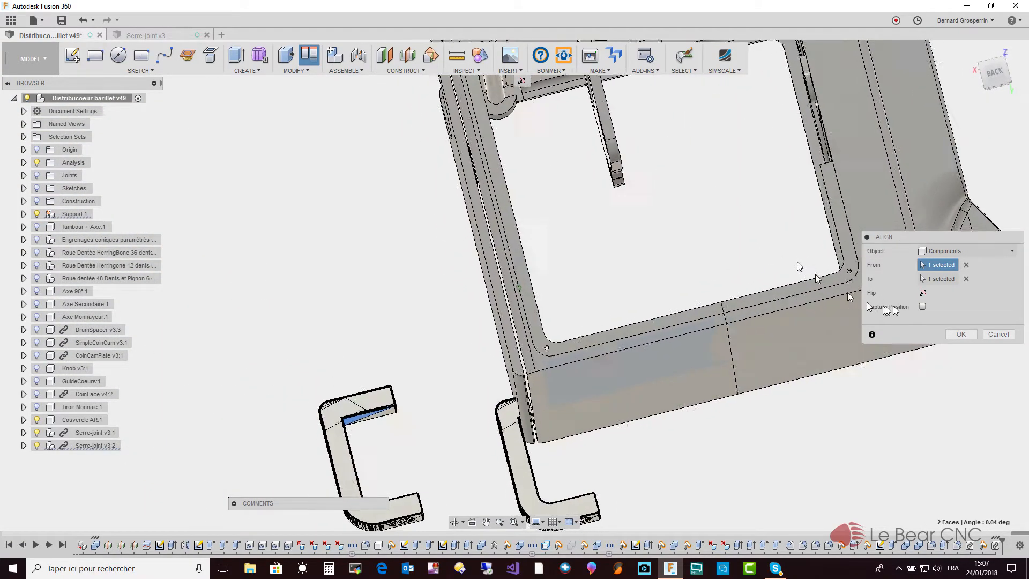
click(952, 334)
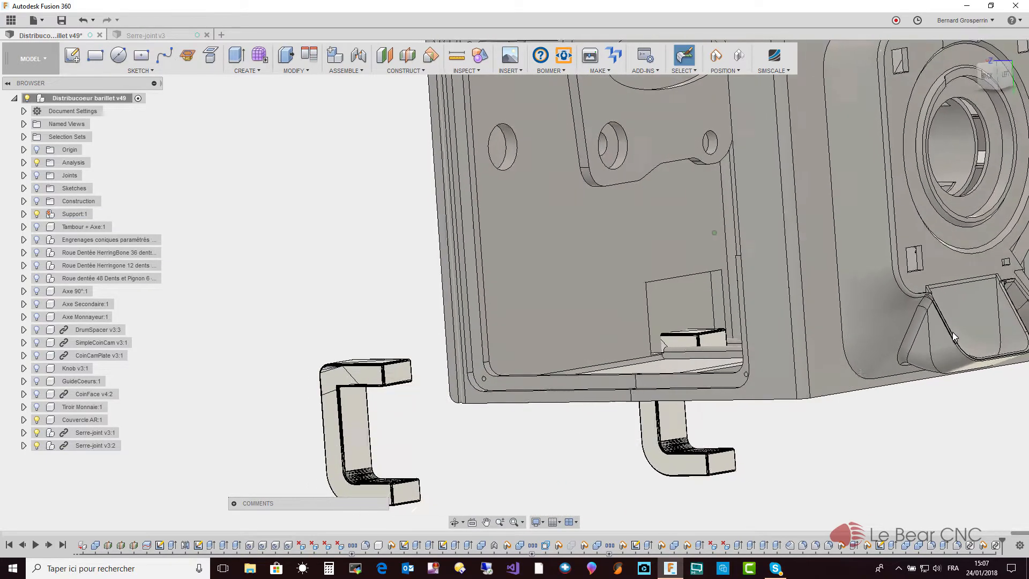
- Try to align the end face of the first clamp's upper jaw with the matching face of the second clamp
click(309, 60)
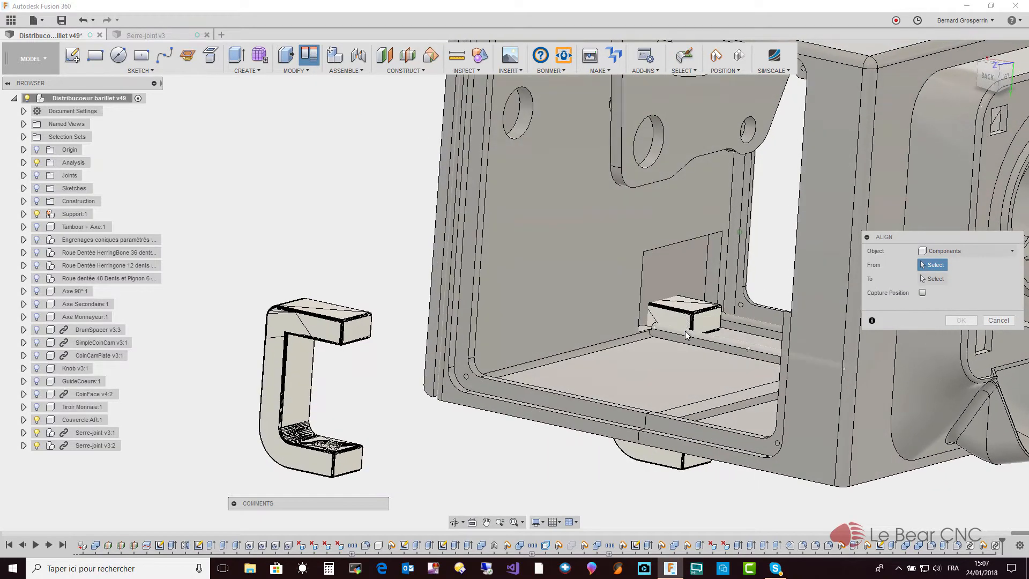
click(705, 321)
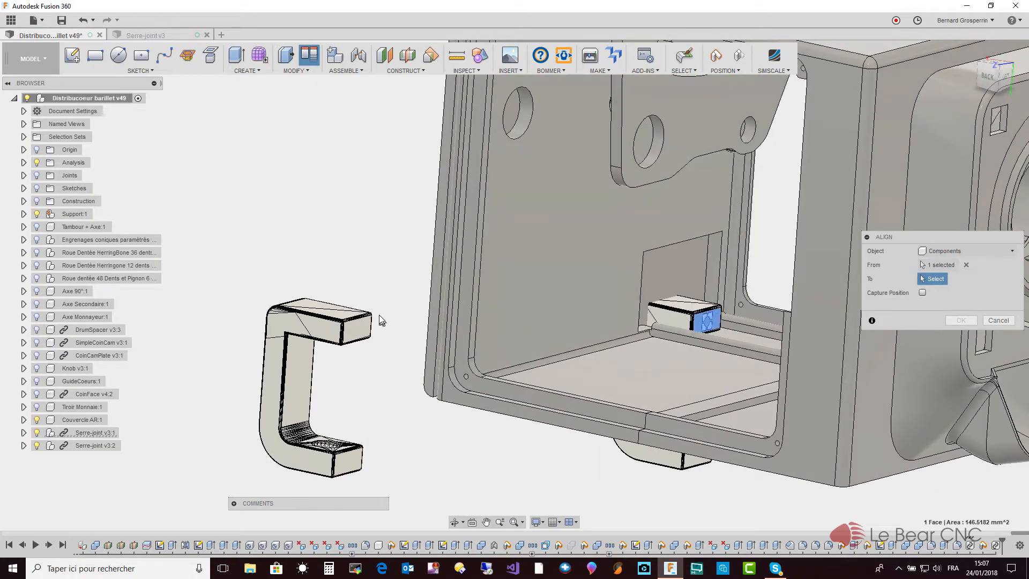
click(357, 331)
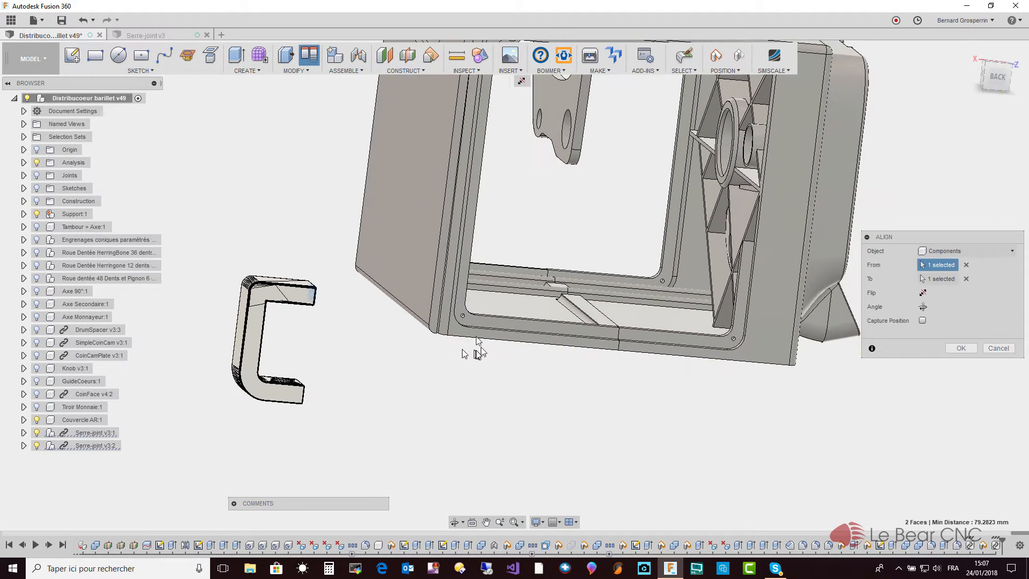
key(Return)
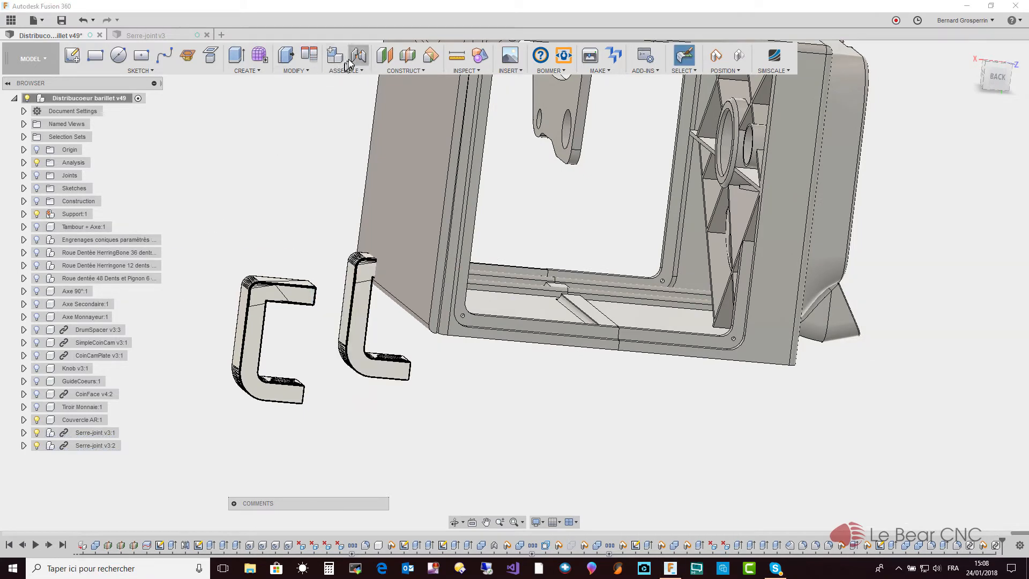
click(315, 61)
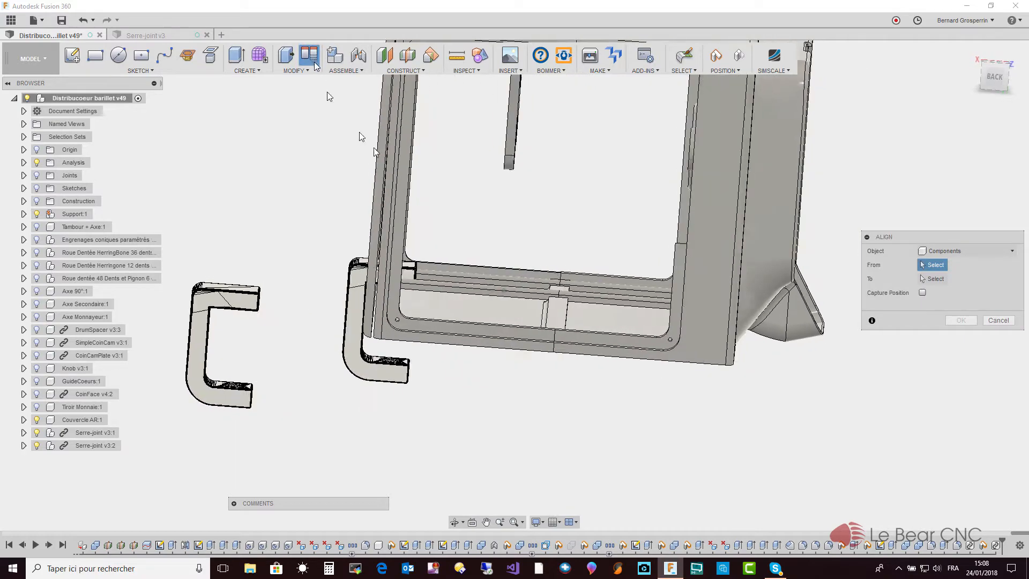
shift+middle_drag(440, 268, 446, 285)
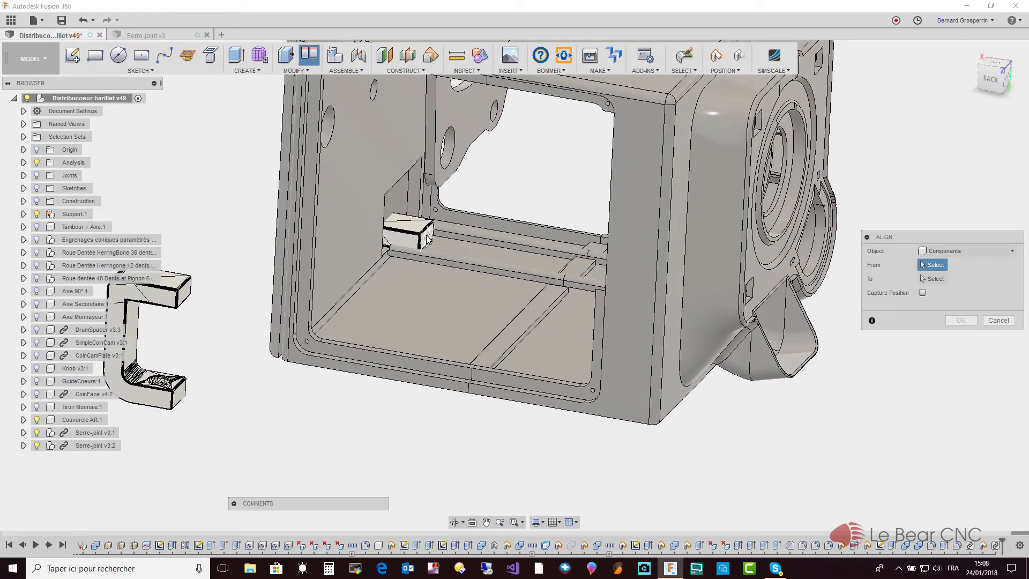
click(185, 292)
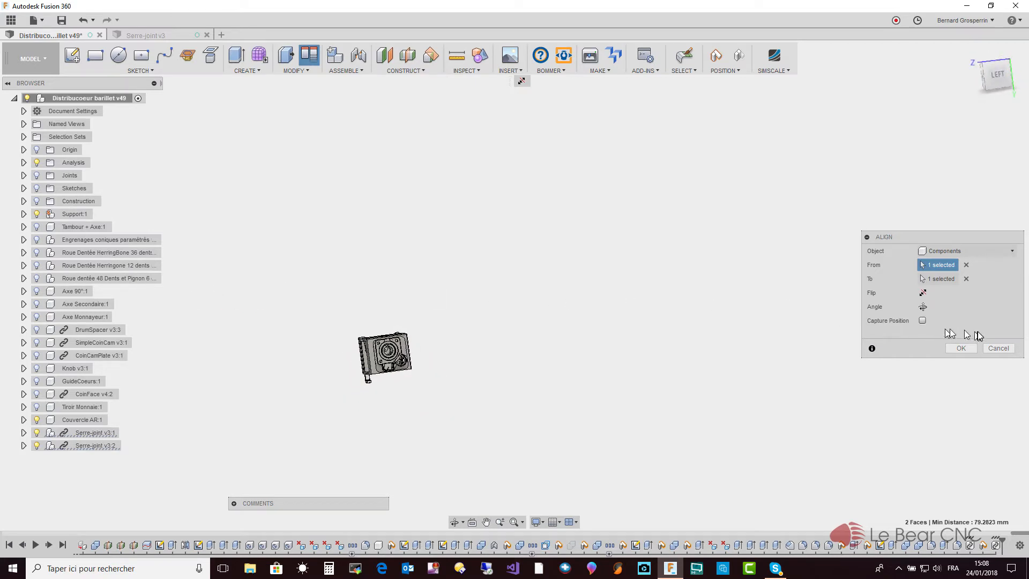
click(997, 348)
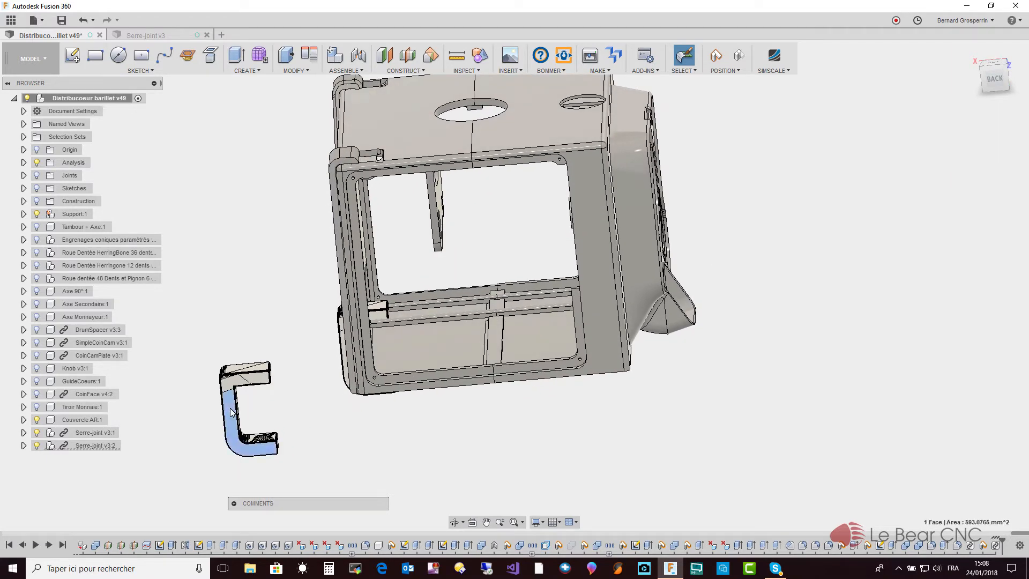
- Move the Serre-joint v3:2 component -80 mm along Y toward the support
right_click(232, 412)
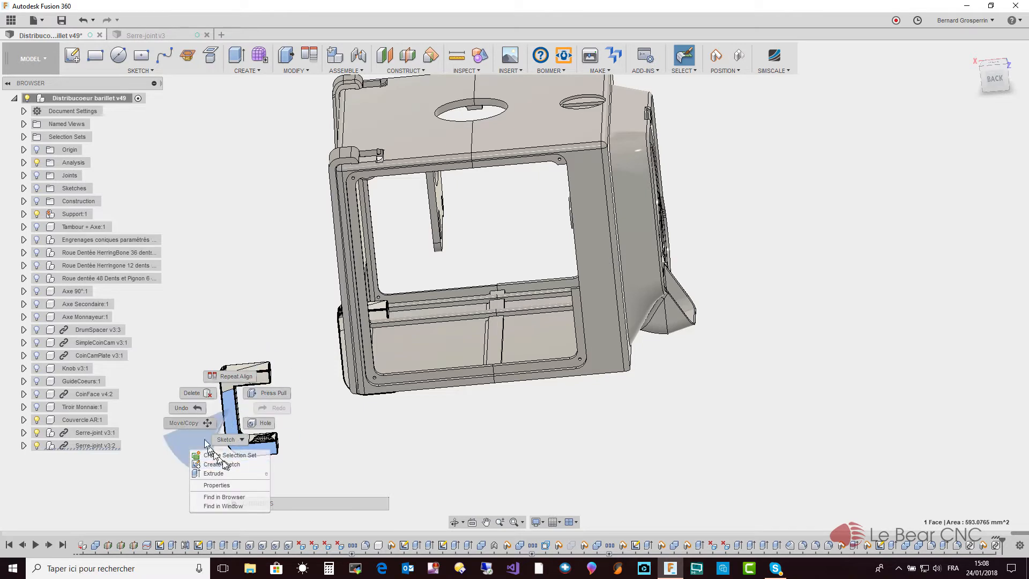
click(195, 424)
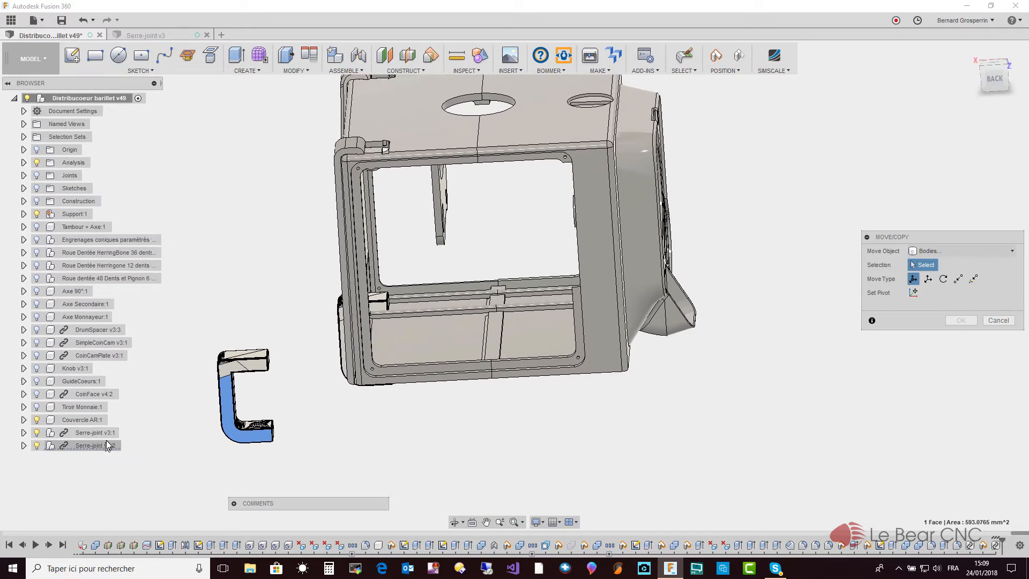
click(1013, 251)
click(952, 266)
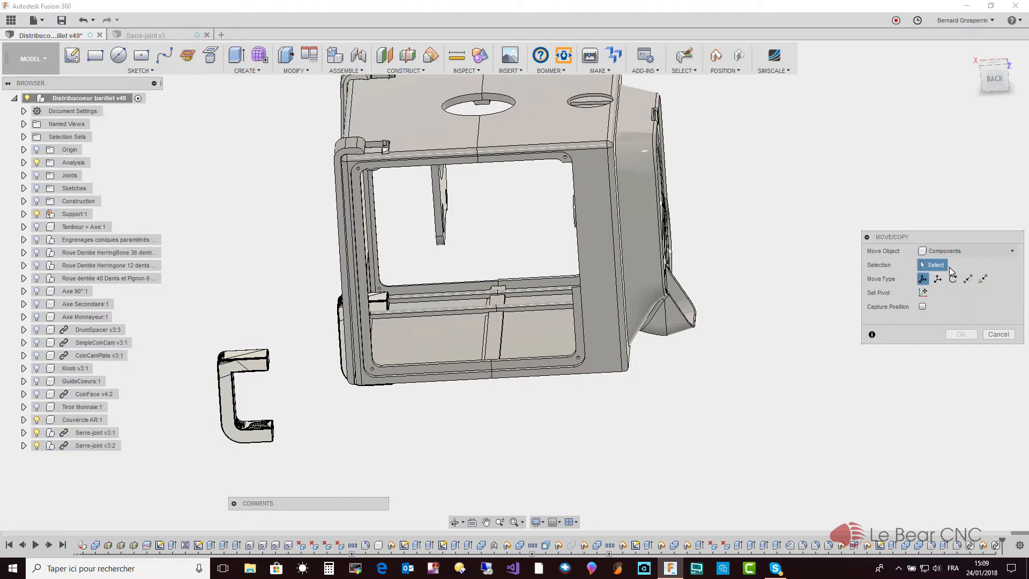
click(83, 445)
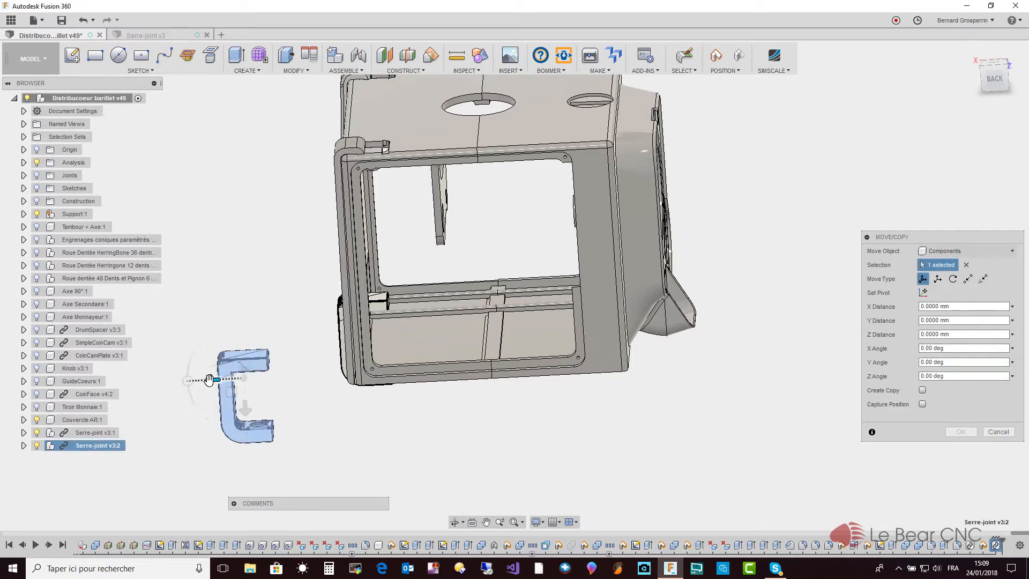
drag(209, 379, 328, 379)
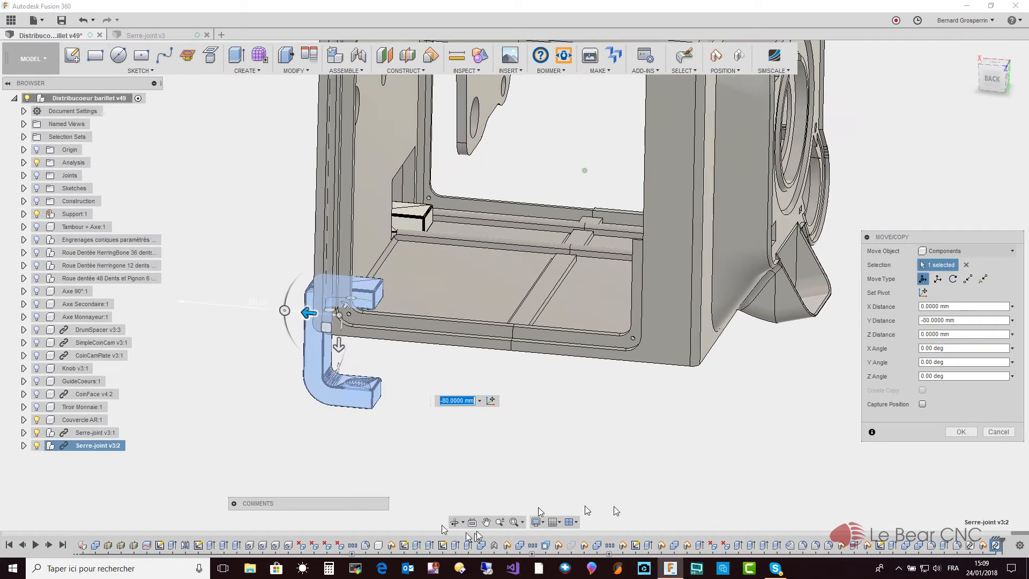
click(959, 432)
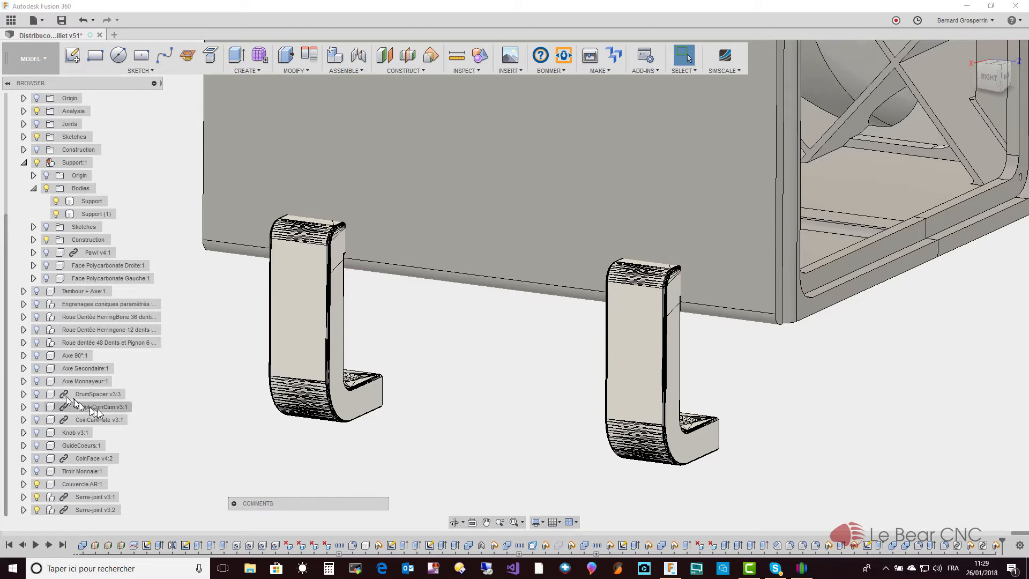
- Hide the Support body inside the Support component, leaving Support (1) shown with both clamps
click(178, 419)
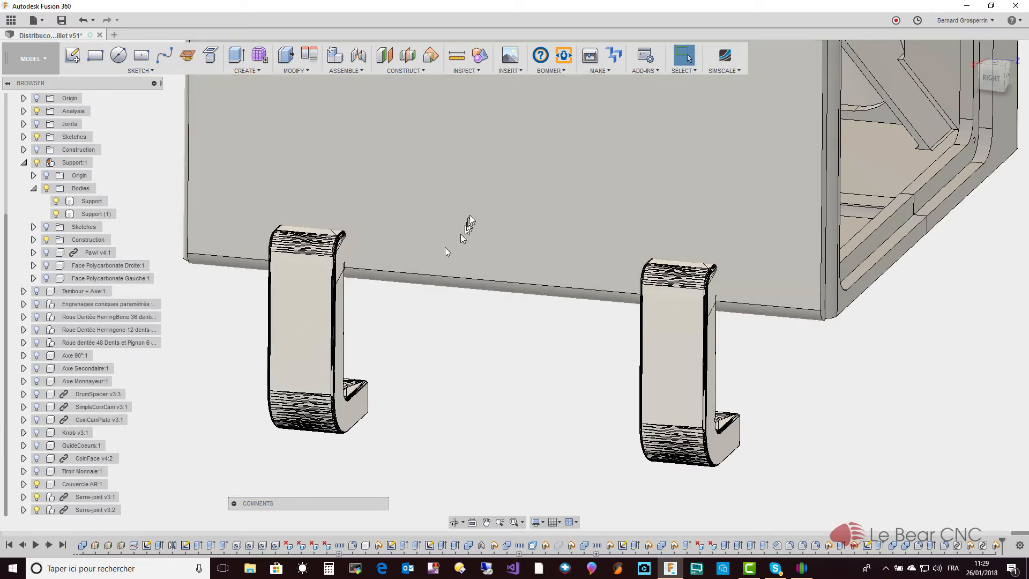
shift+middle_drag(477, 188, 737, 258)
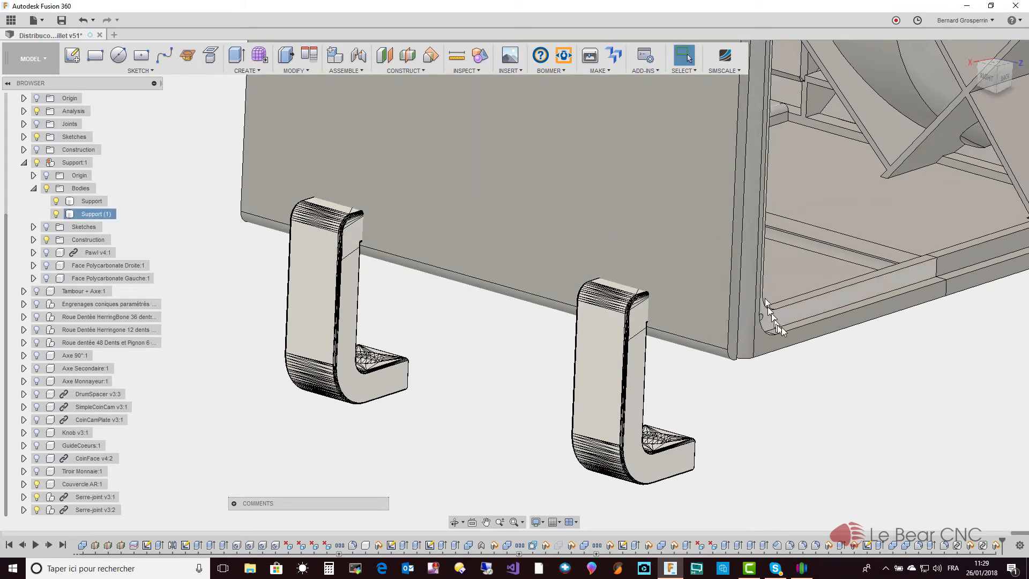
shift+middle_drag(754, 276, 674, 316)
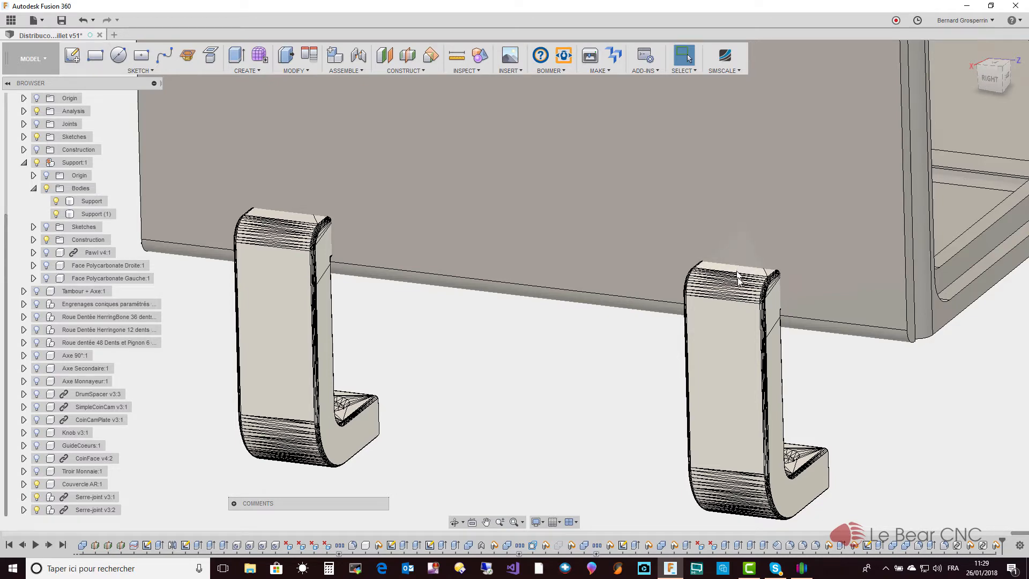
scroll(745, 296, up, 3)
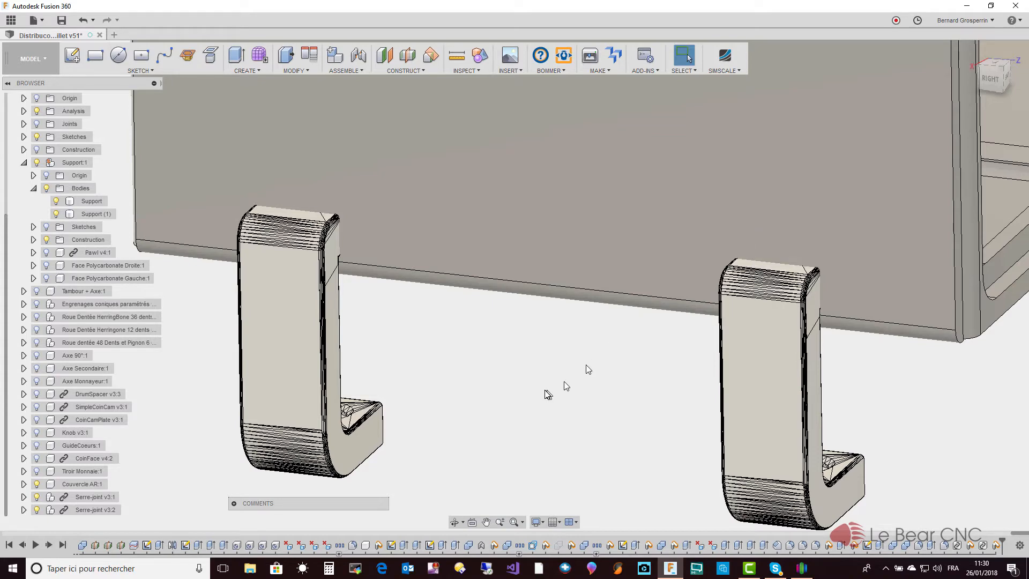
shift+middle_drag(548, 394, 547, 389)
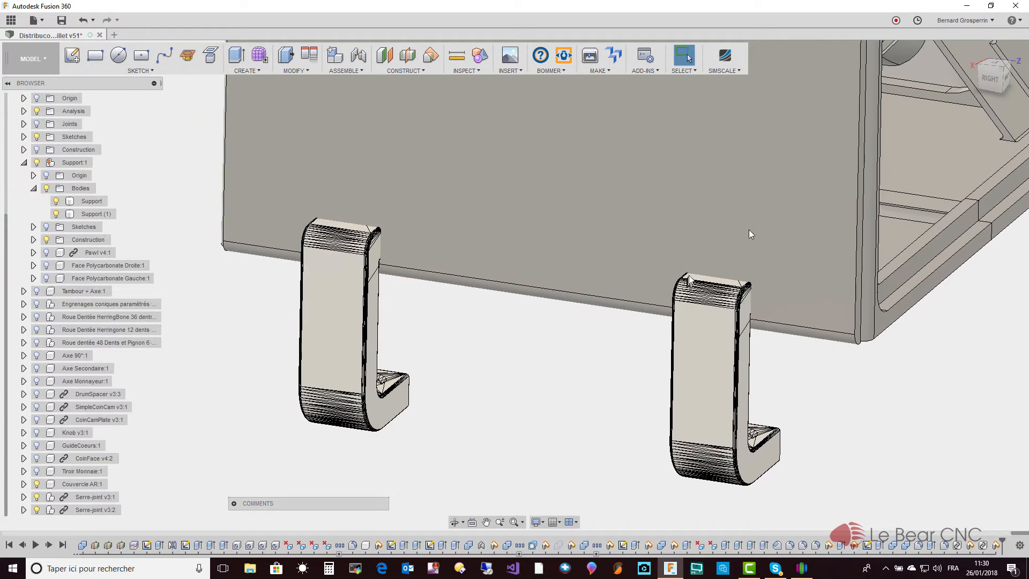
click(917, 164)
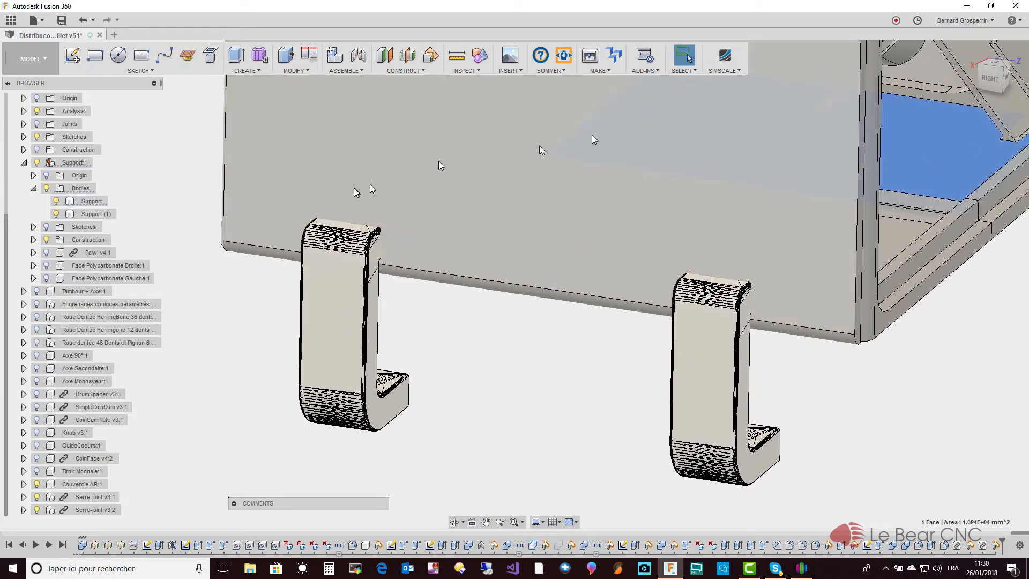
click(56, 205)
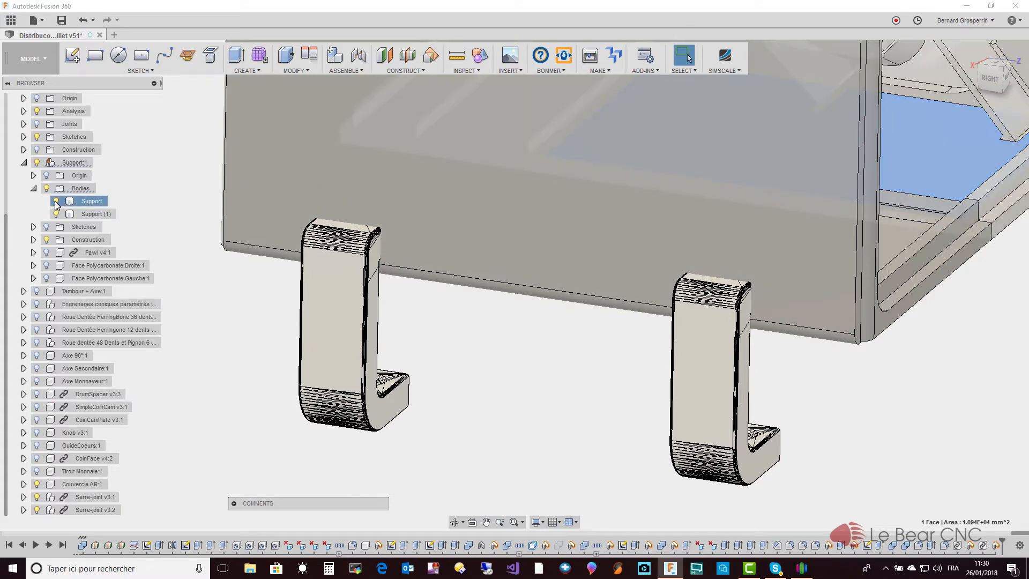
click(55, 201)
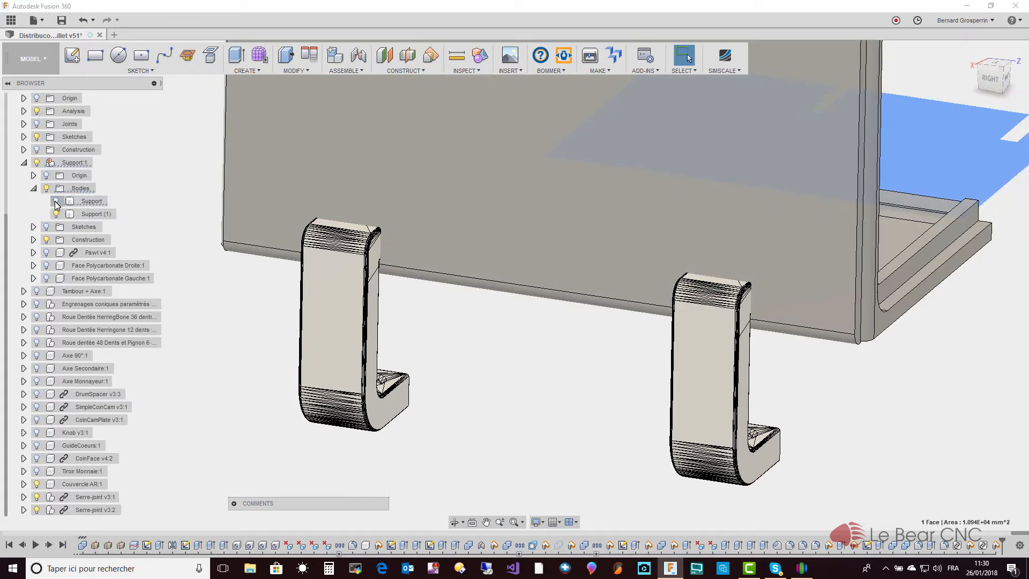
click(192, 334)
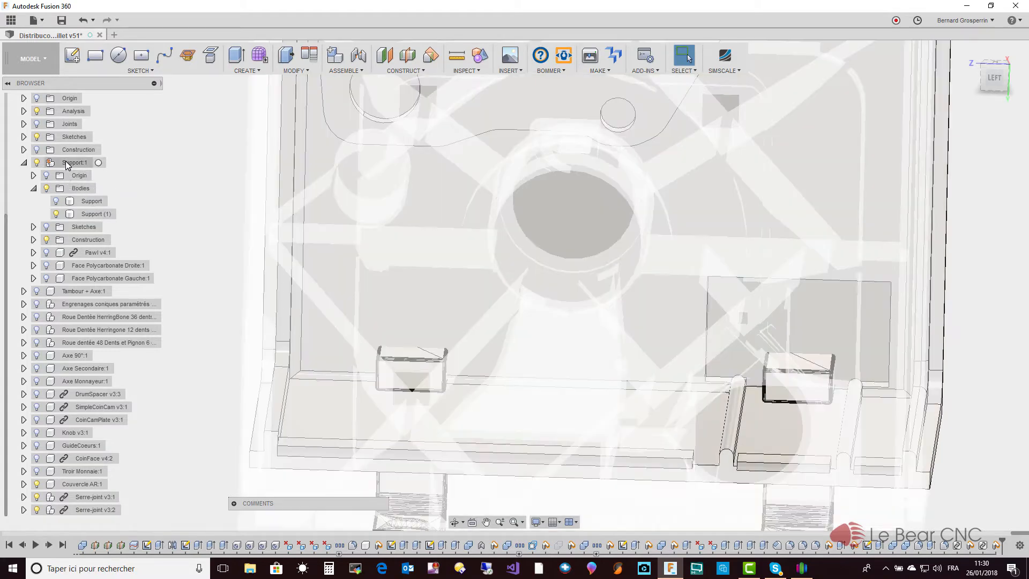
- Activate the Support component and hide the Tiroir Monnaie component
click(98, 162)
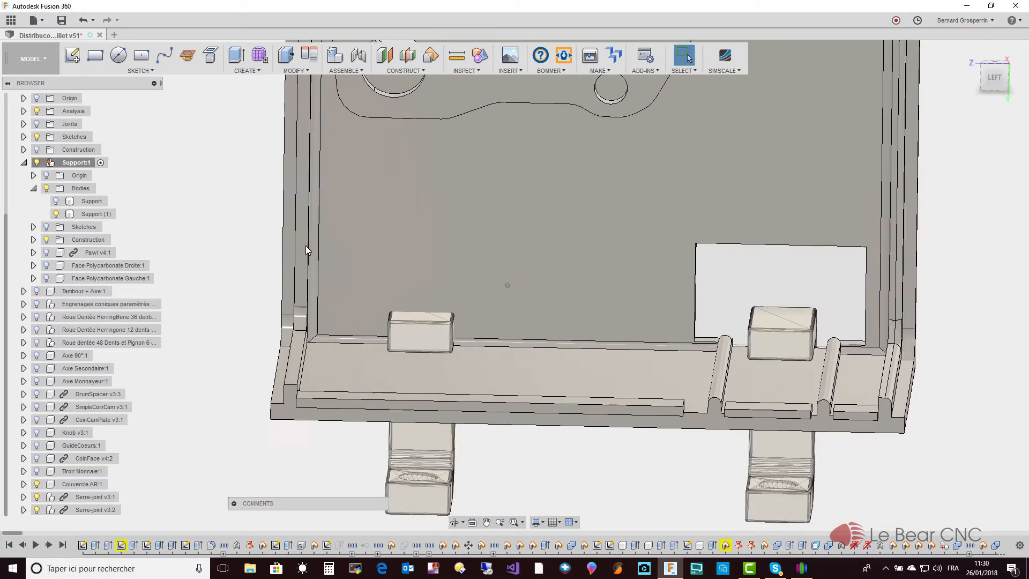
shift+middle_drag(326, 247, 610, 335)
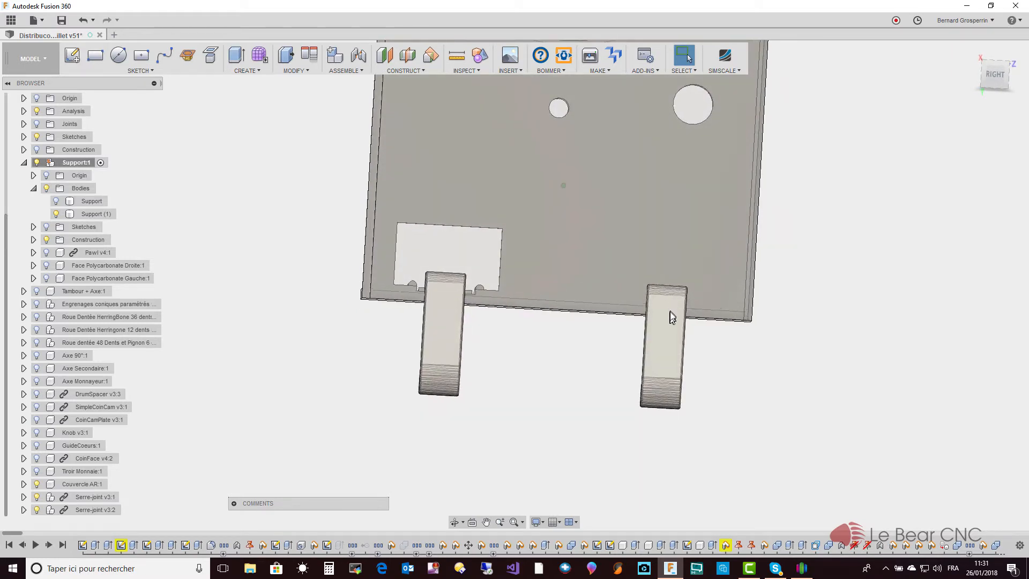
shift+middle_drag(457, 303, 148, 395)
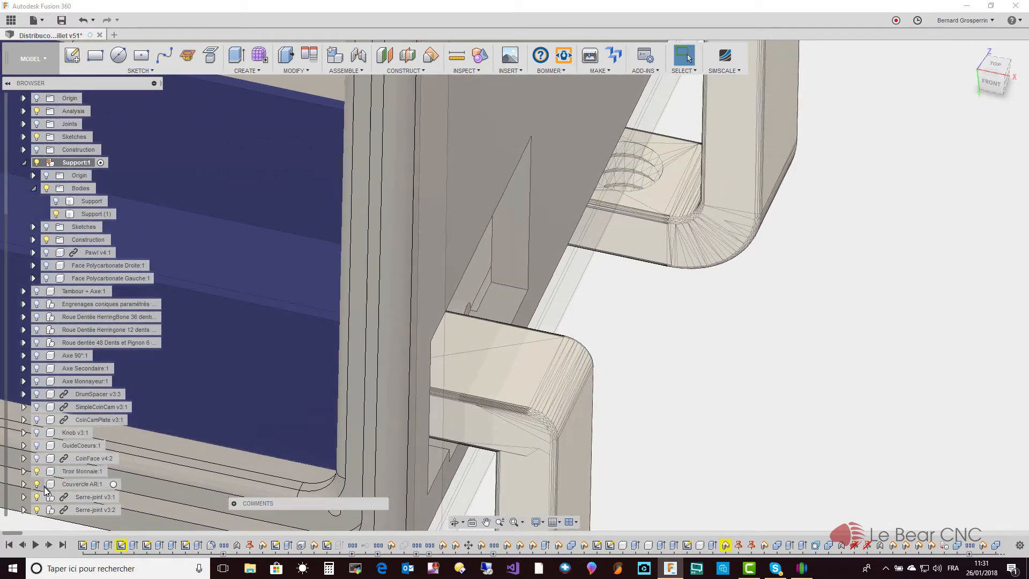
click(37, 471)
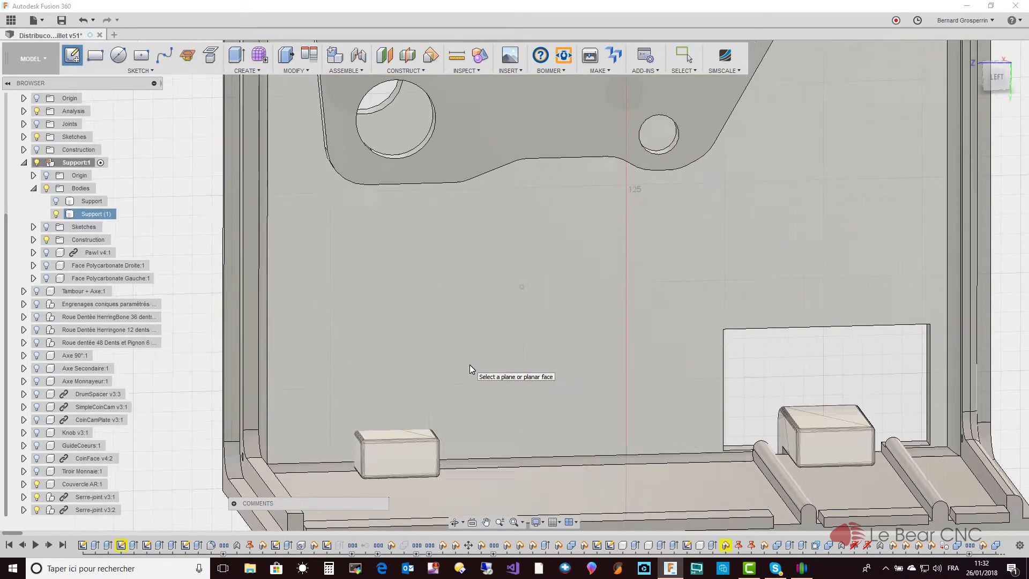
- Sketch on Support (1)'s inner wall, projecting the floor edge and the top and side edges of the clamp jaw farther from the rectangular opening
click(469, 364)
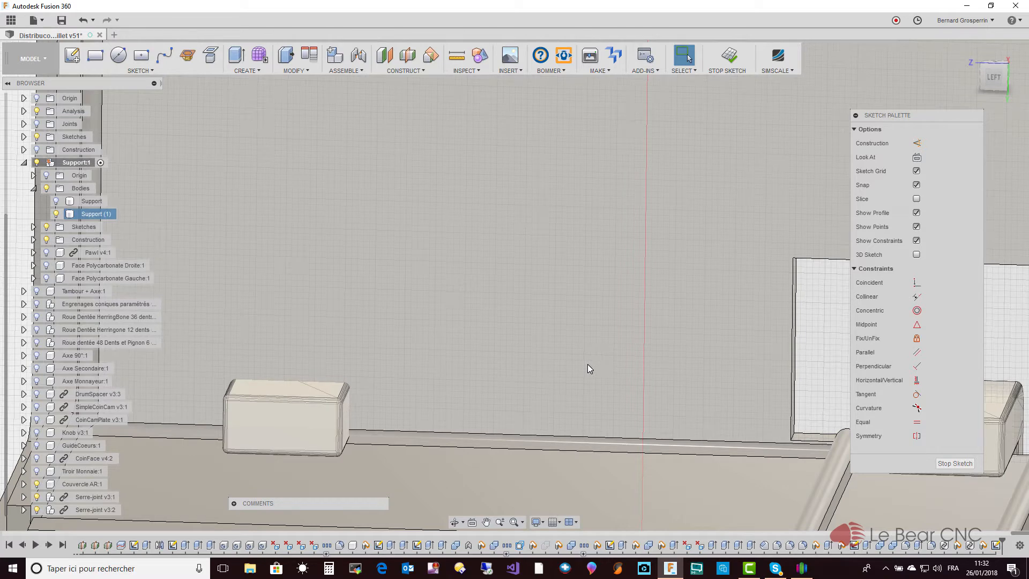
key(p)
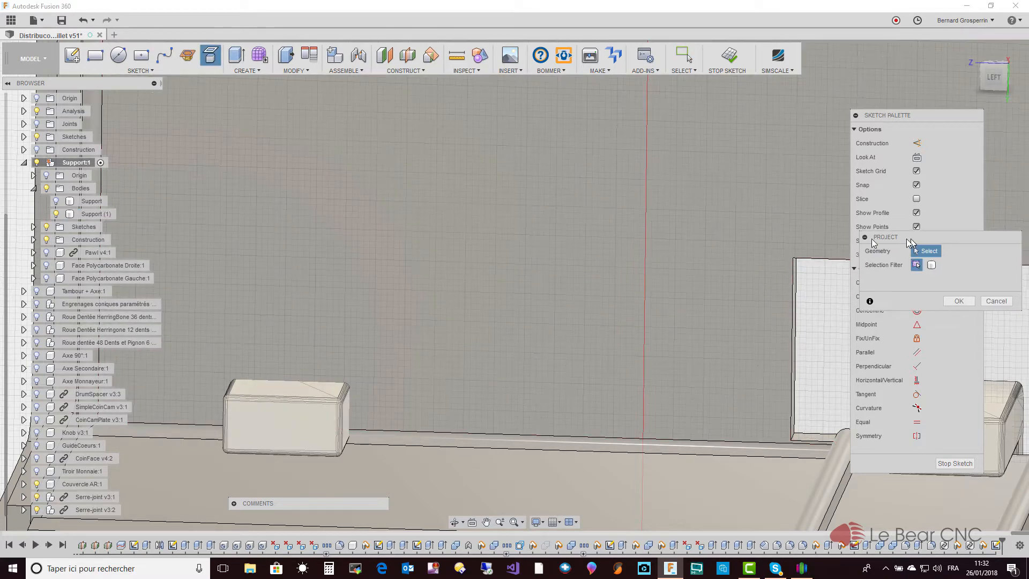
drag(909, 242, 632, 220)
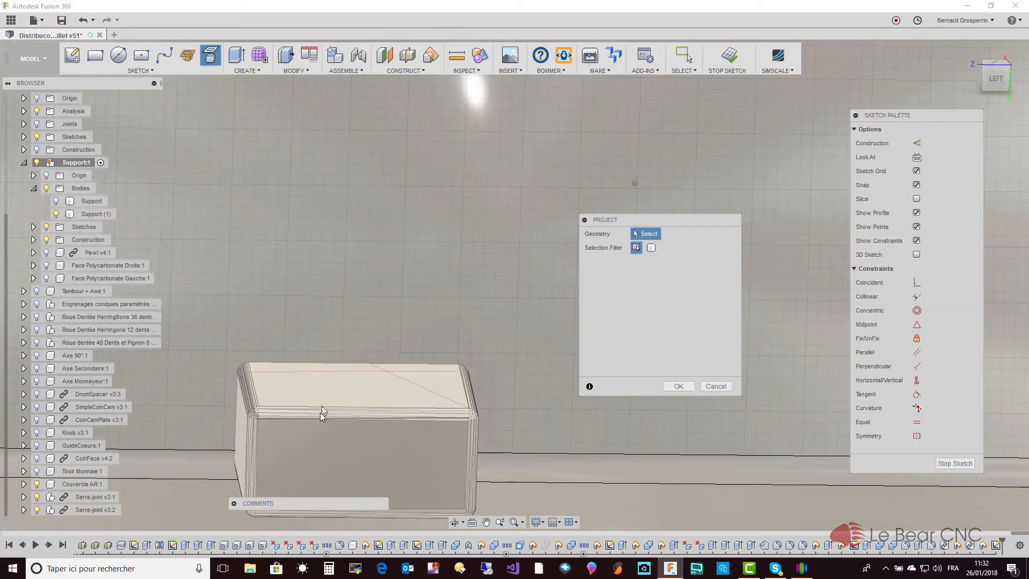
click(322, 366)
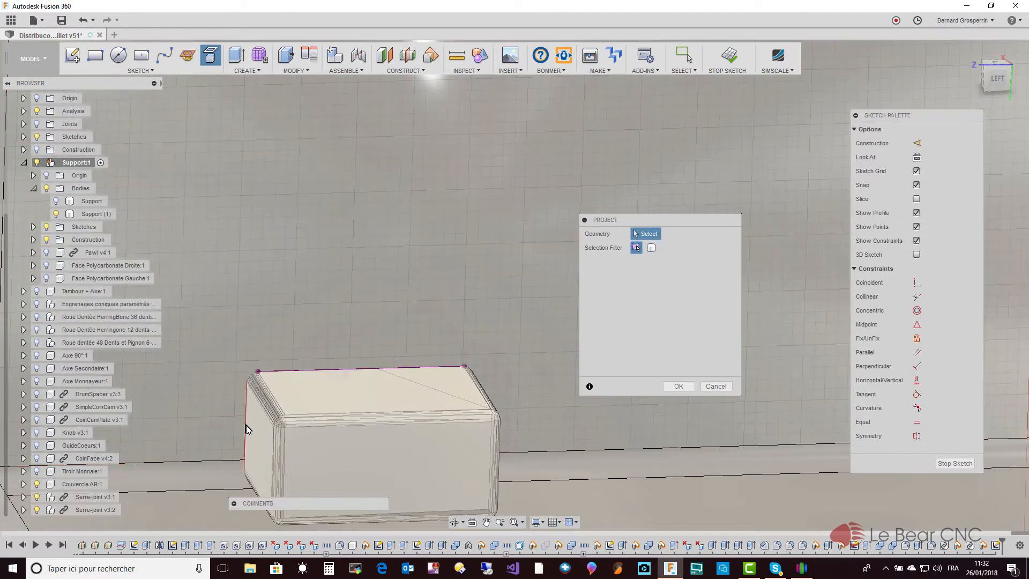
click(247, 426)
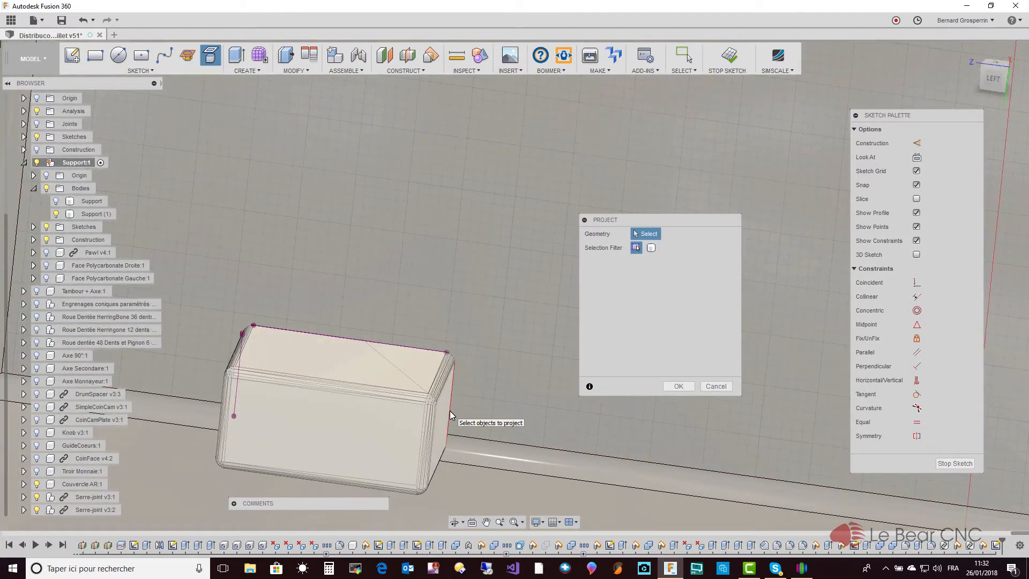
click(450, 412)
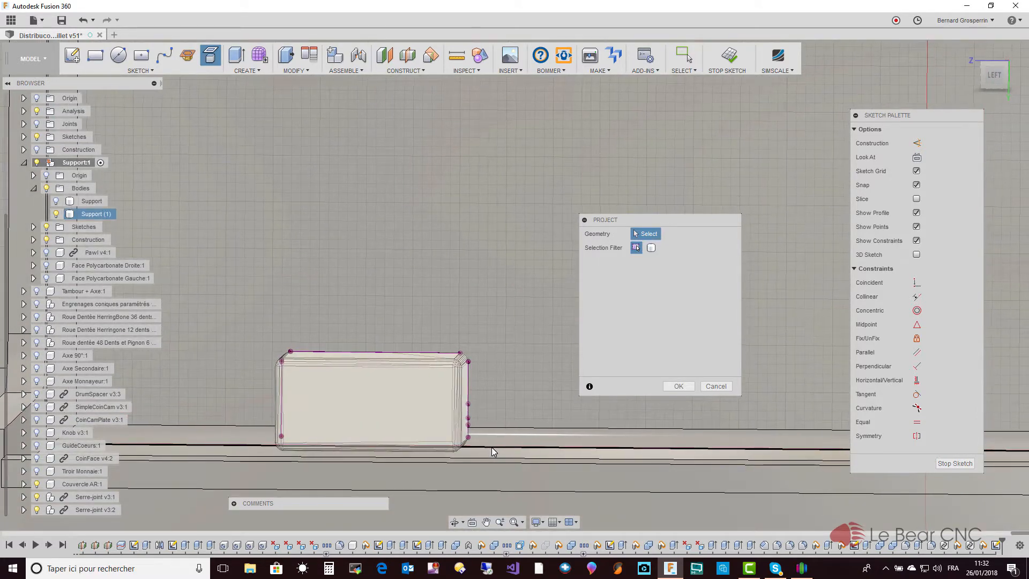
- Project the top and side edges of the clamp jaw in front of the rectangular opening, plus the floor edge beneath it
scroll(493, 452, up, 5)
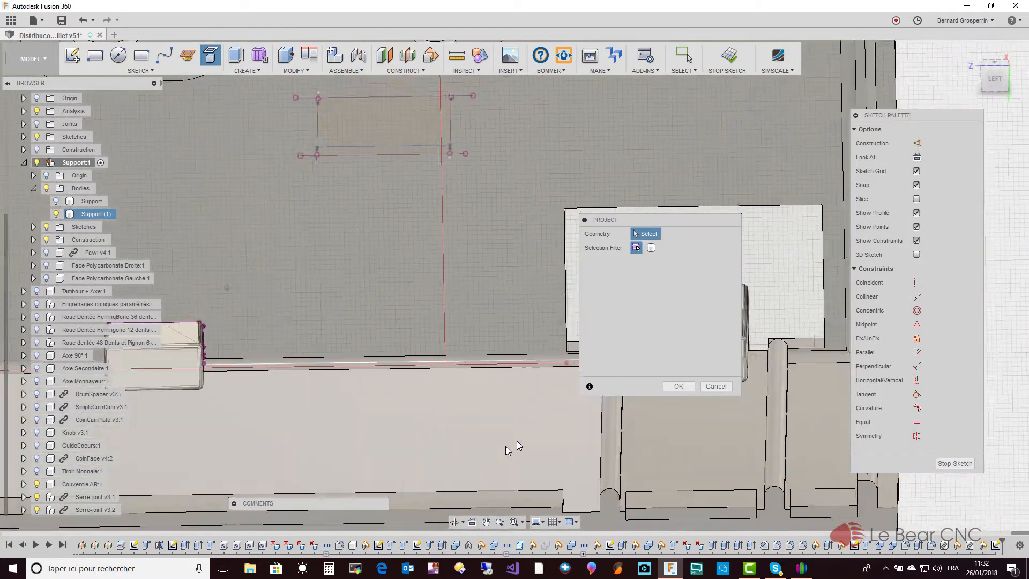
mouse_move(507, 449)
shift+middle_down()
mouse_move(567, 401)
mouse_move(567, 293)
mouse_move(569, 377)
shift+middle_up()
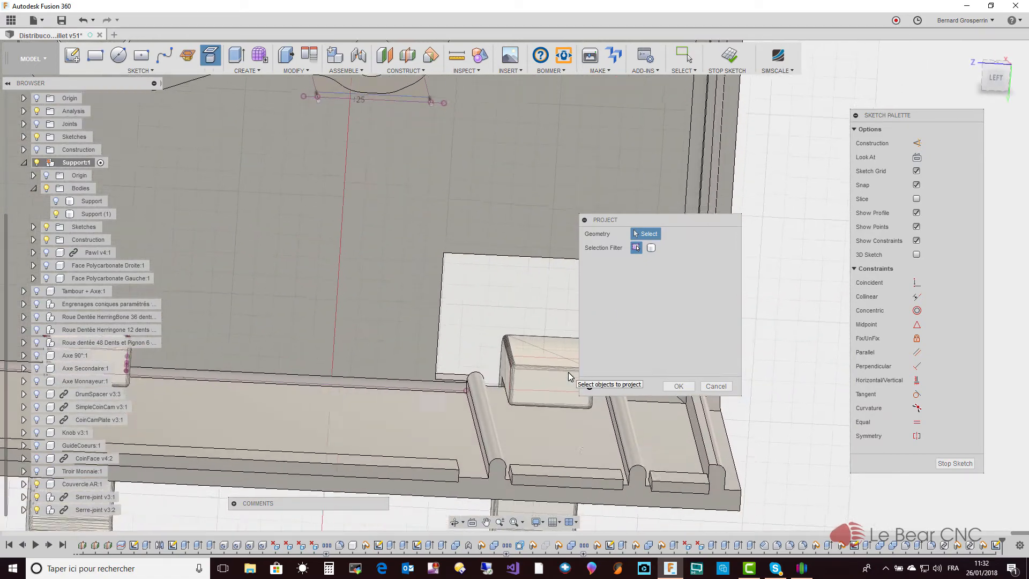
scroll(568, 373, up, 4)
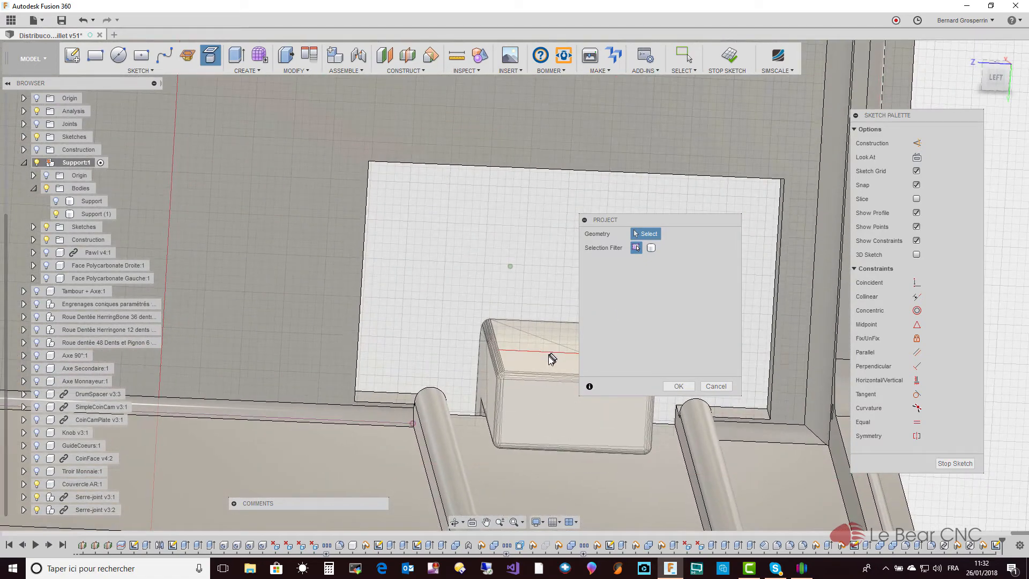
click(549, 355)
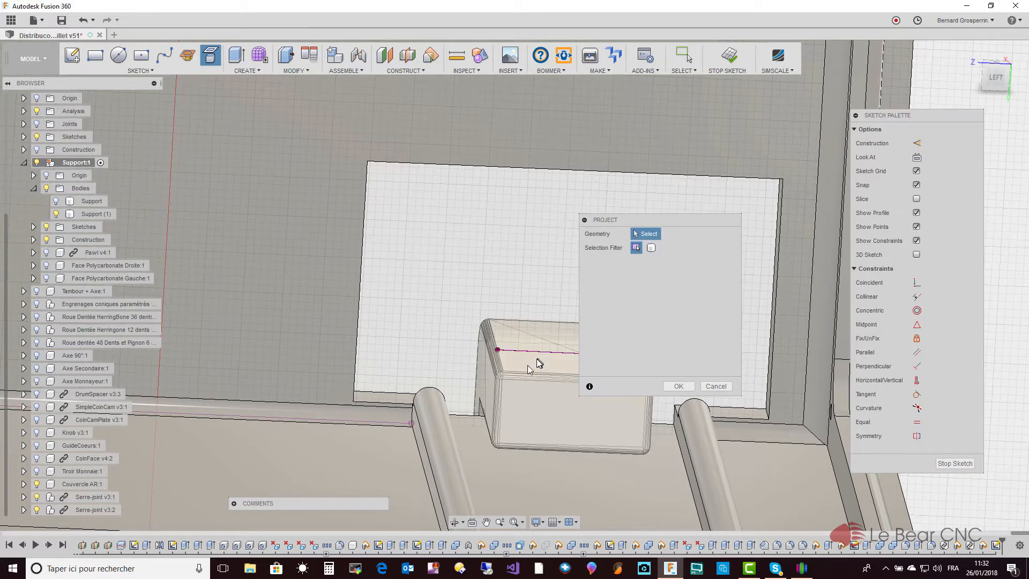
click(489, 384)
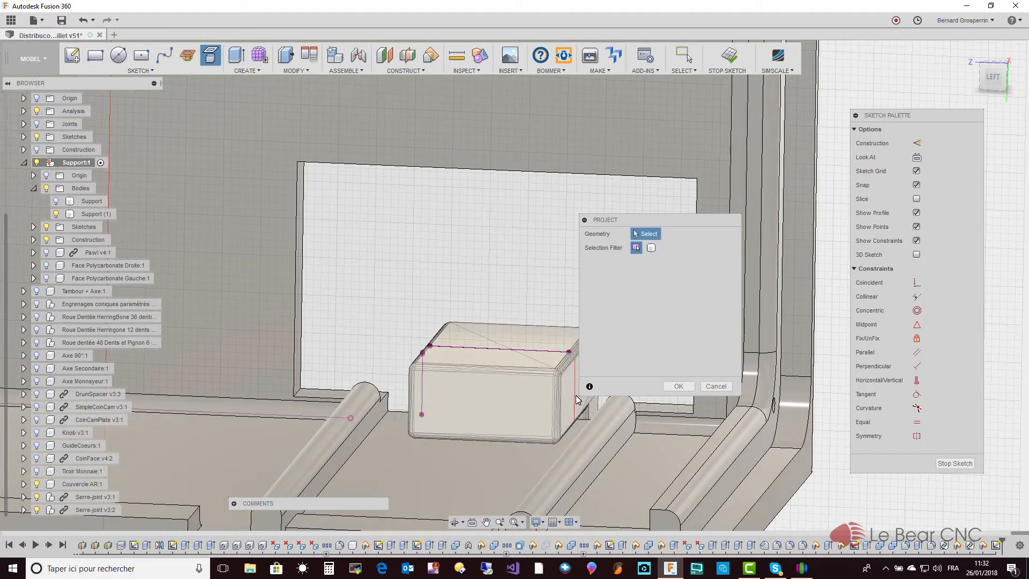
click(575, 397)
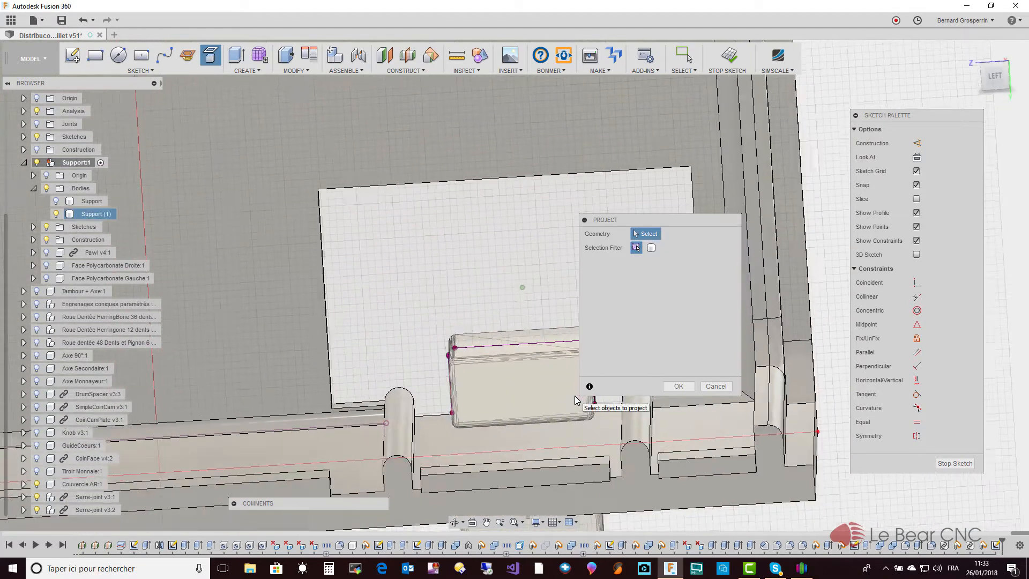
click(460, 421)
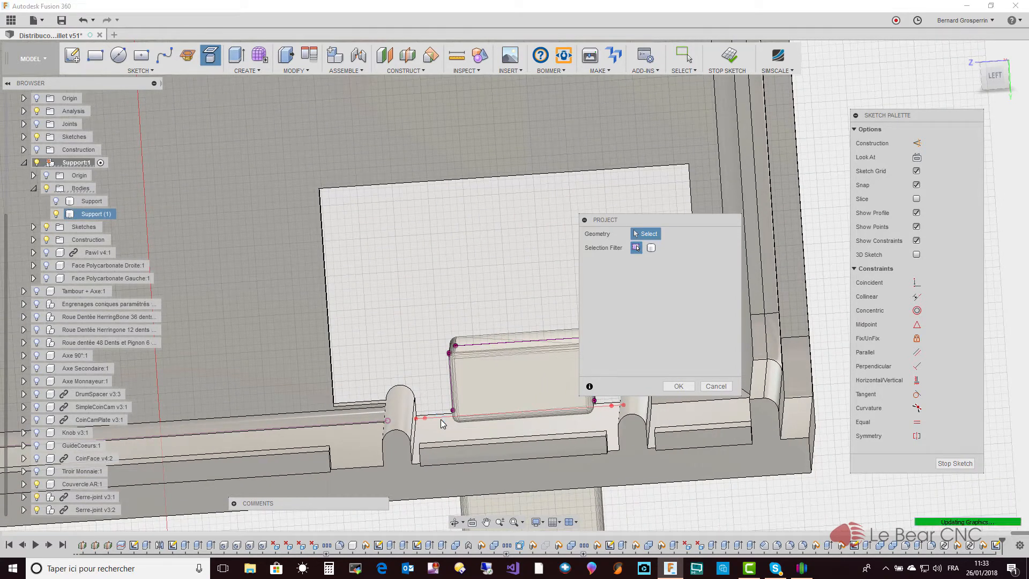
click(679, 387)
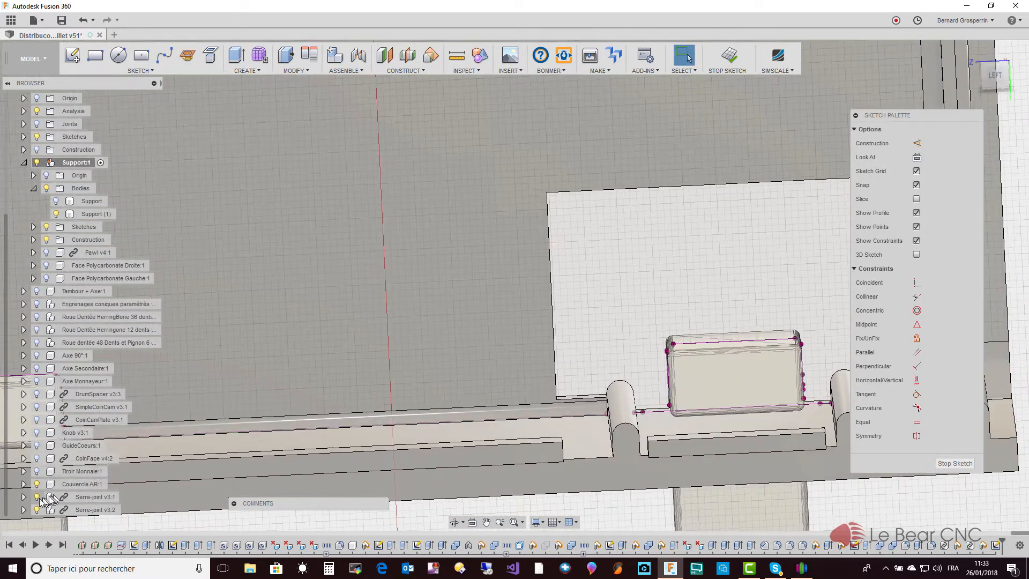
- Hide both Serre-joint clamps and the Support (1) body, leaving the projected sketch lines shown
click(36, 498)
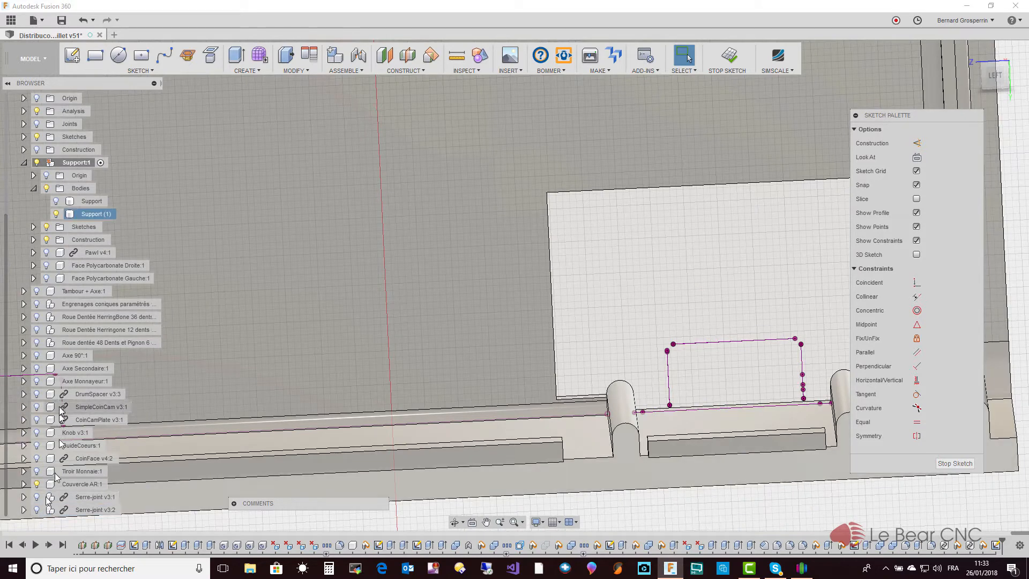
click(56, 214)
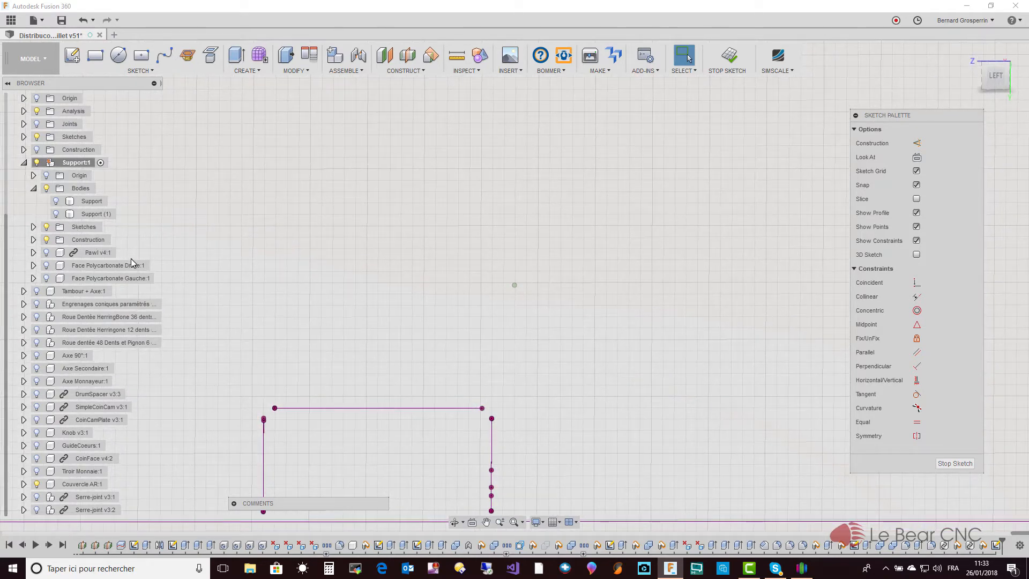
- Offset the left side line and the top line of the projected clamp jaw outline outward by 1 mm each
click(262, 455)
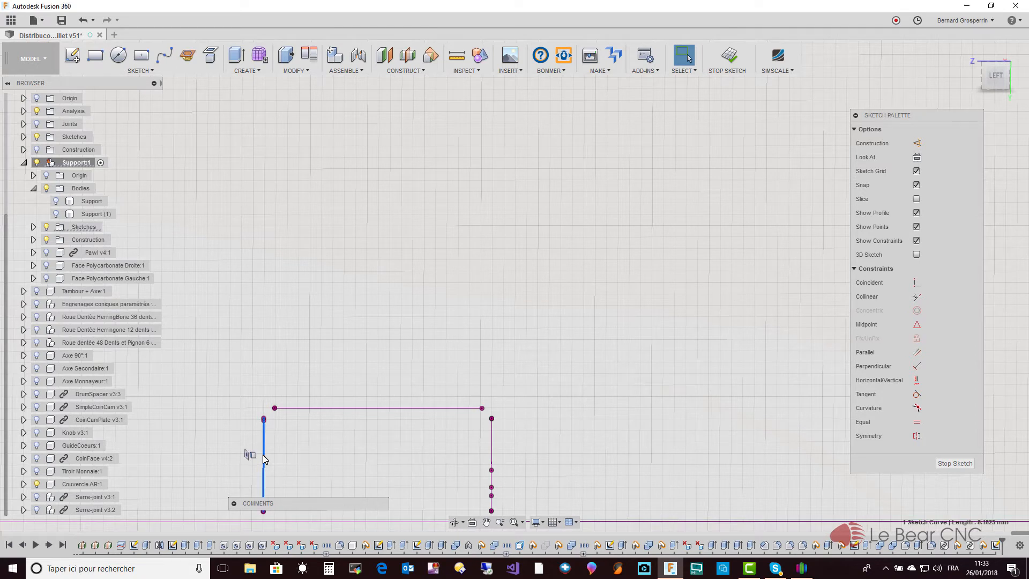
key(o)
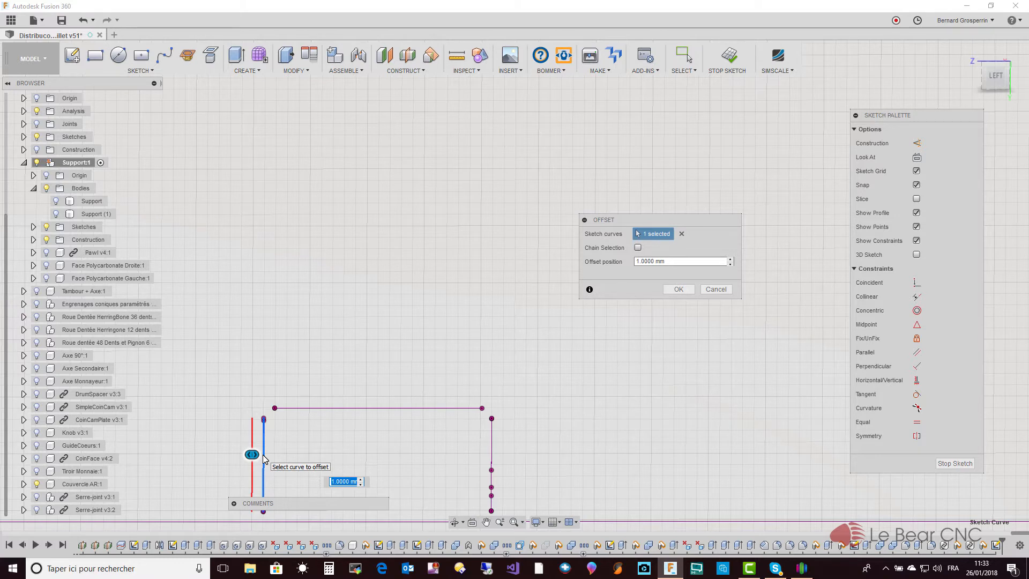
key(Return)
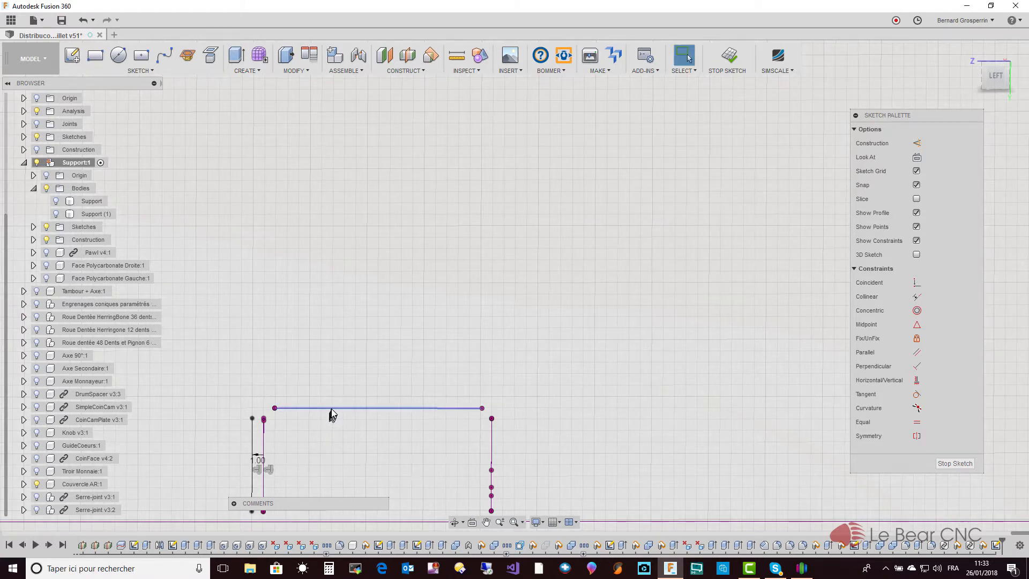
click(332, 409)
key(o)
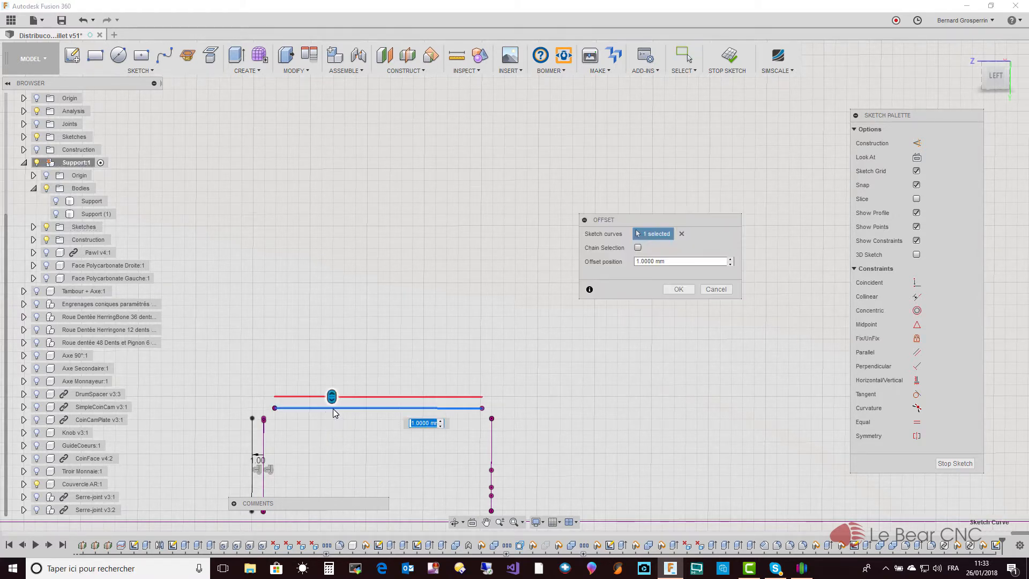
key(Return)
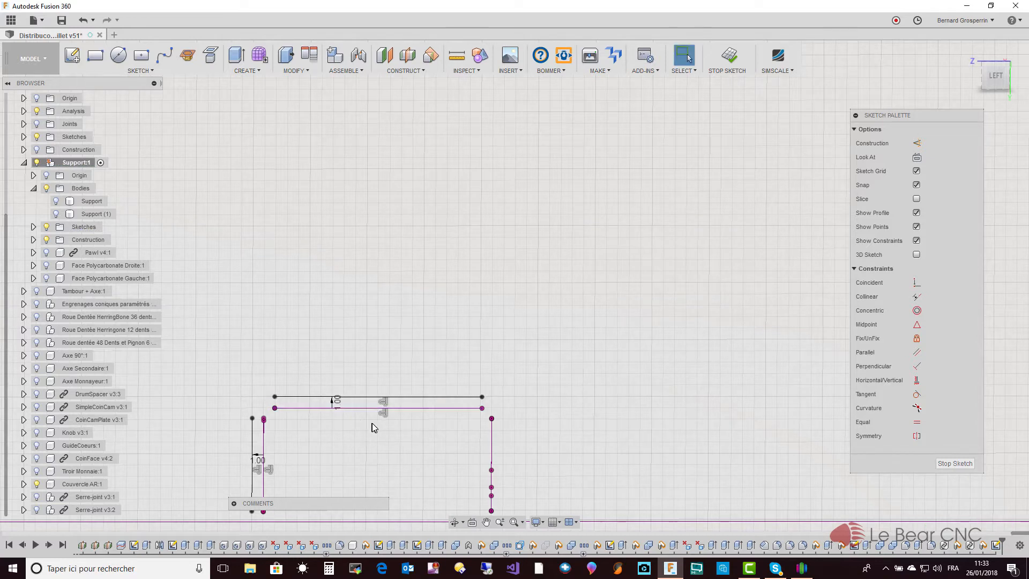
click(492, 448)
double_click(491, 448)
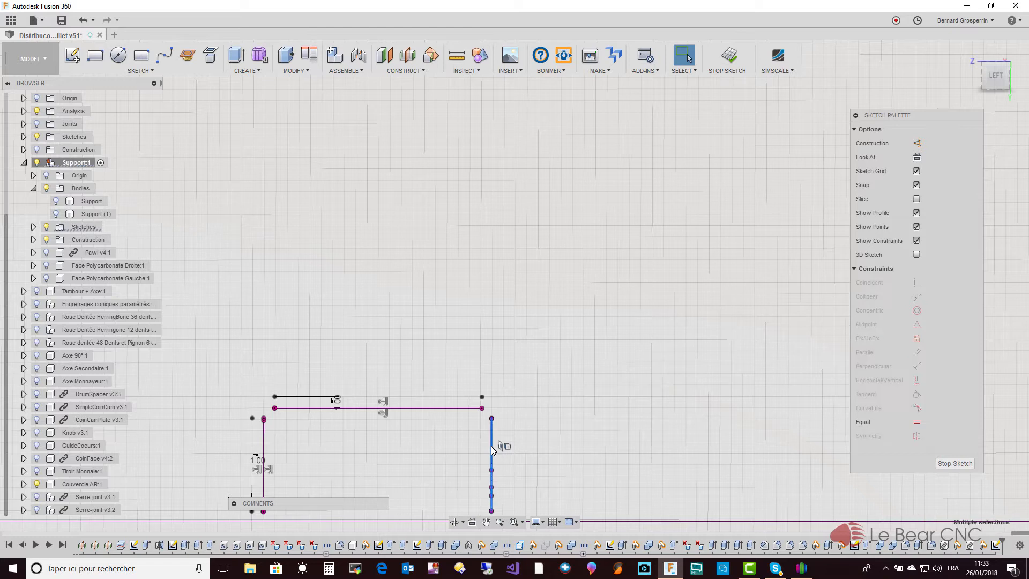
key(o)
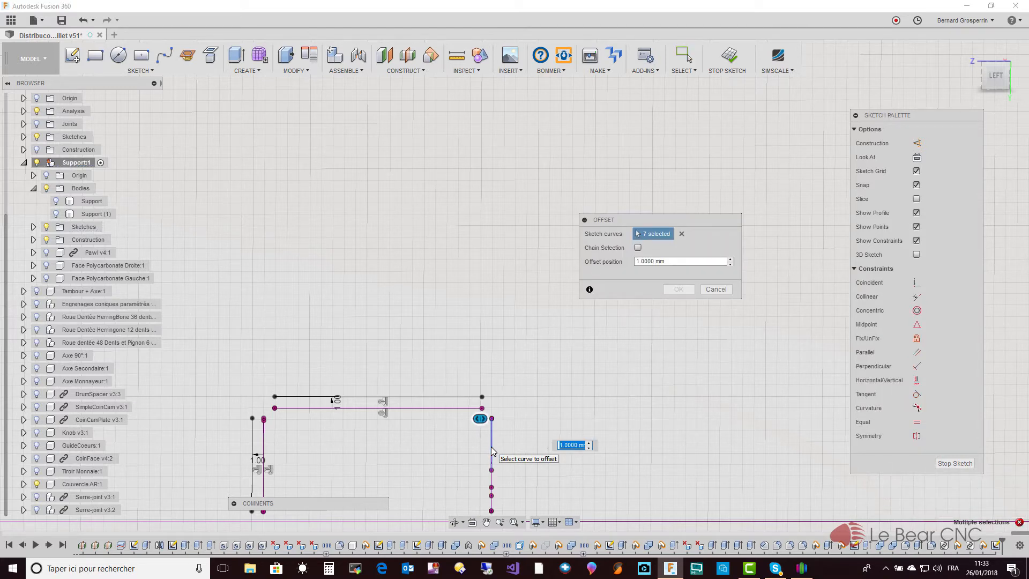
drag(480, 418, 498, 418)
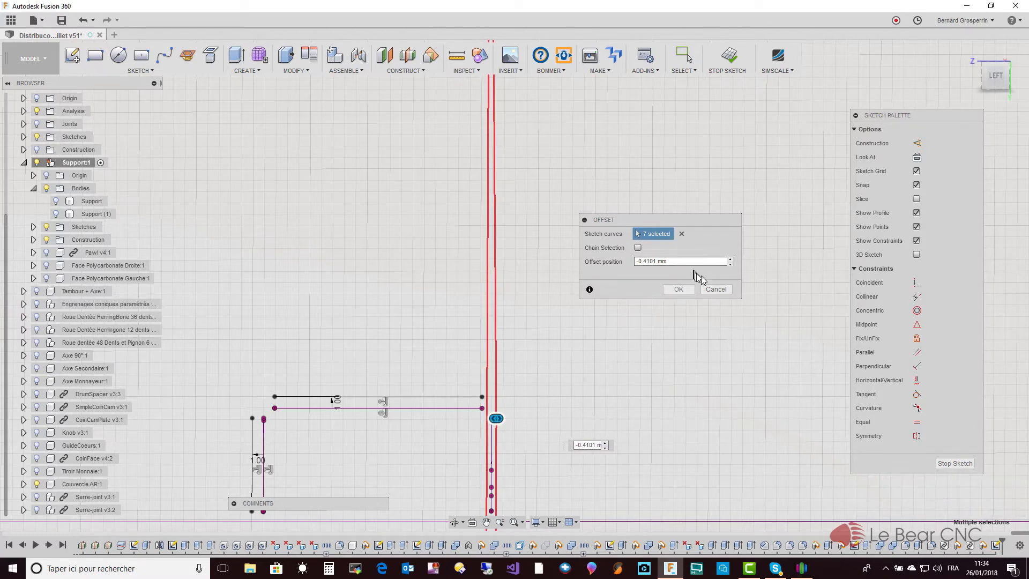
click(714, 290)
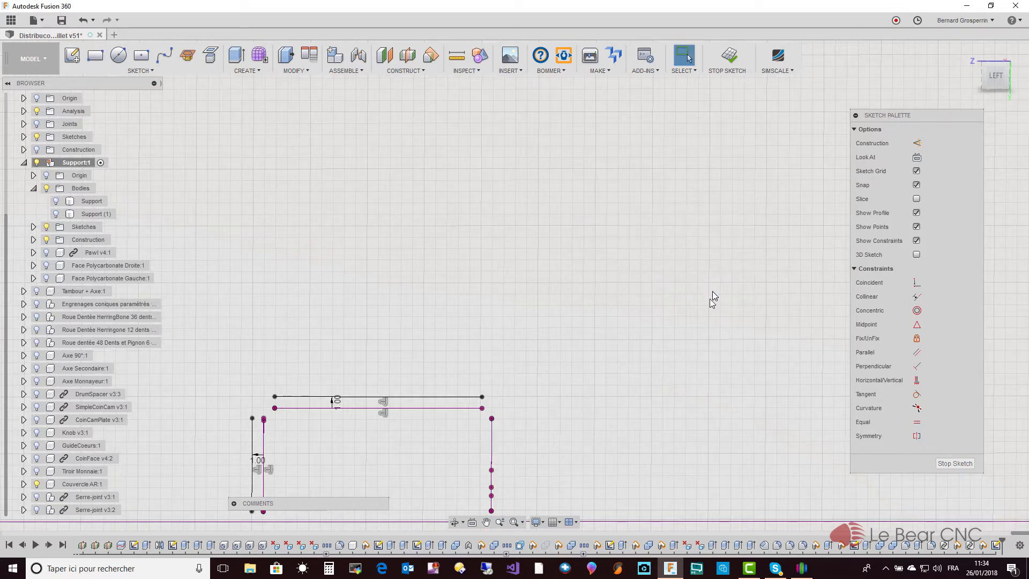
- Offset the uppermost segment of the jaw outline's right side outward by 1 mm
click(492, 446)
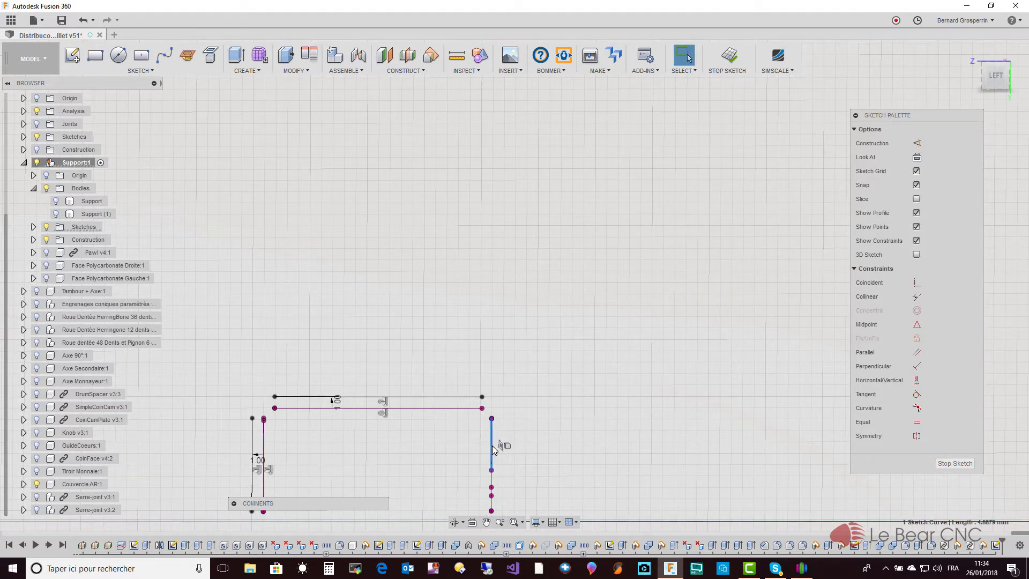
key(o)
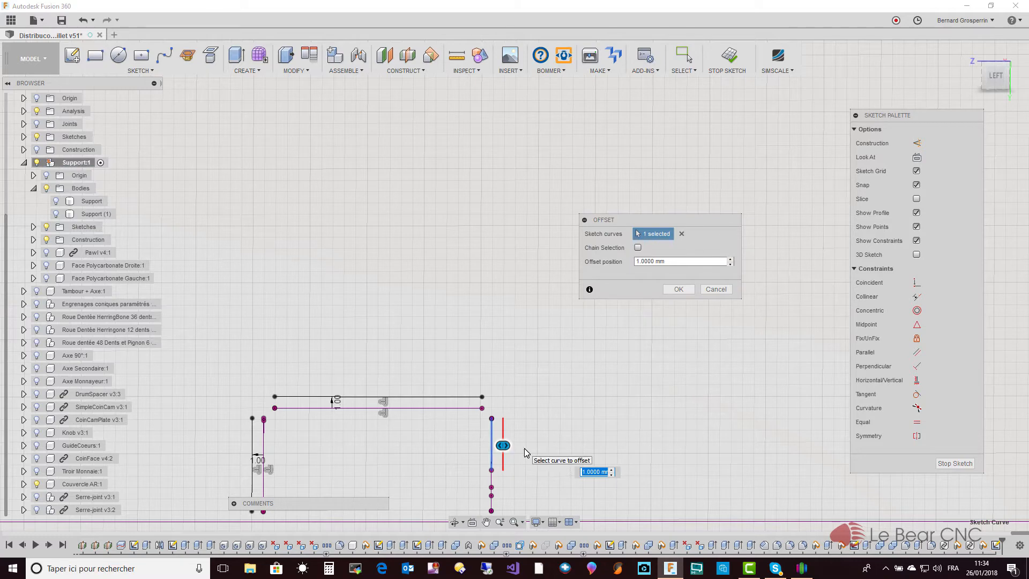
key(Return)
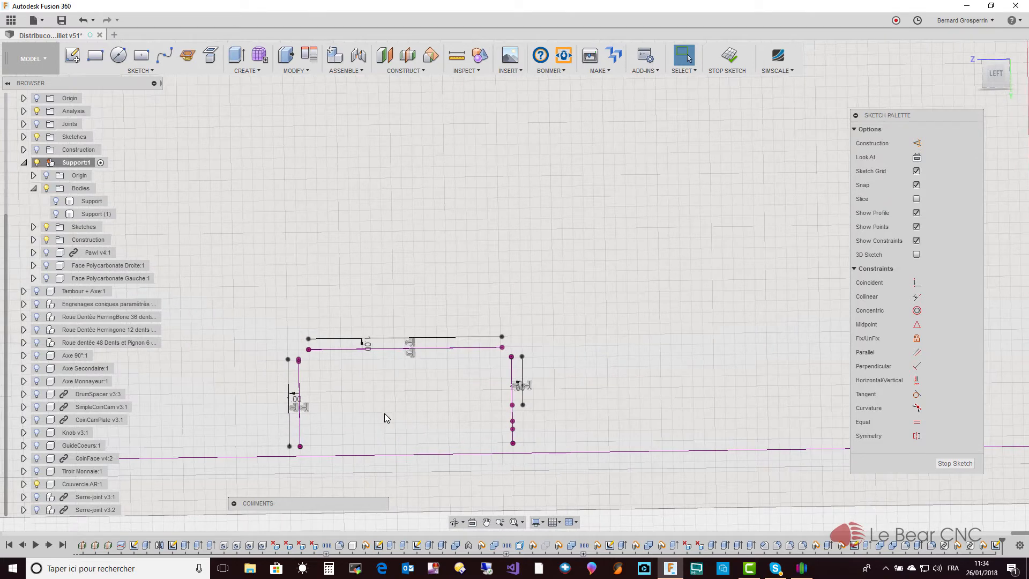
- Try to move the lower endpoint of the left offset line down to the projected floor line
click(289, 447)
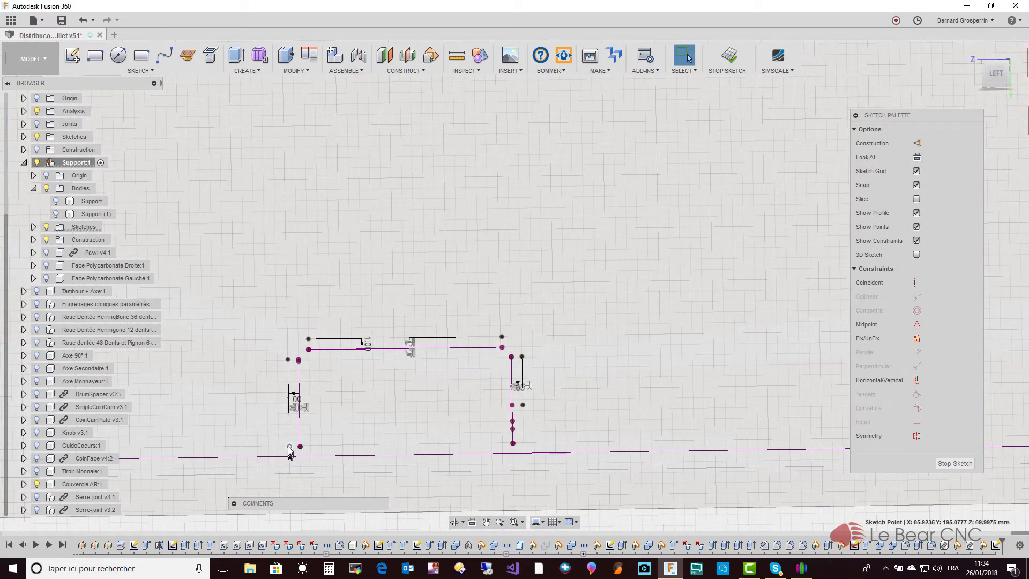
drag(289, 446, 291, 458)
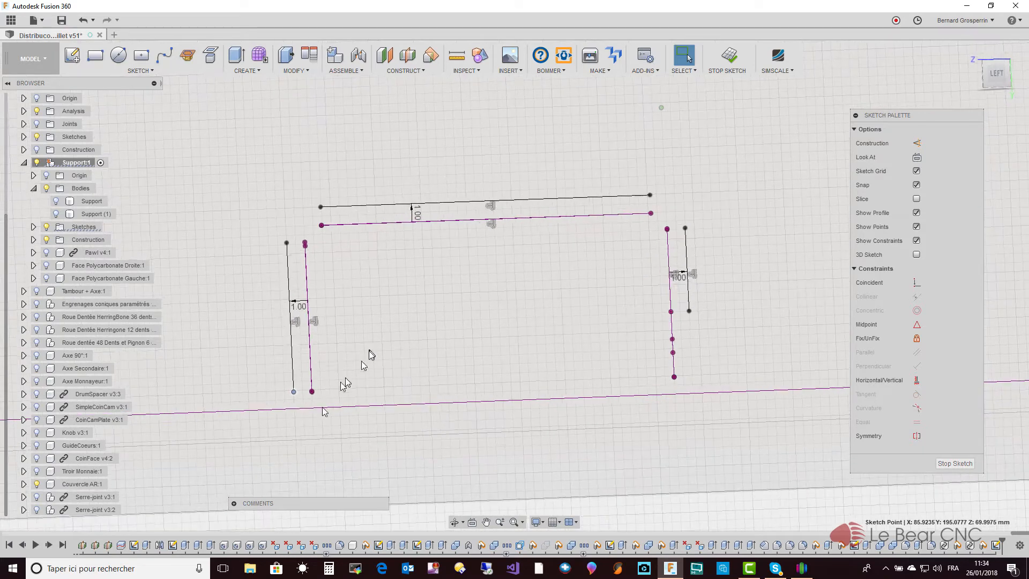
click(288, 427)
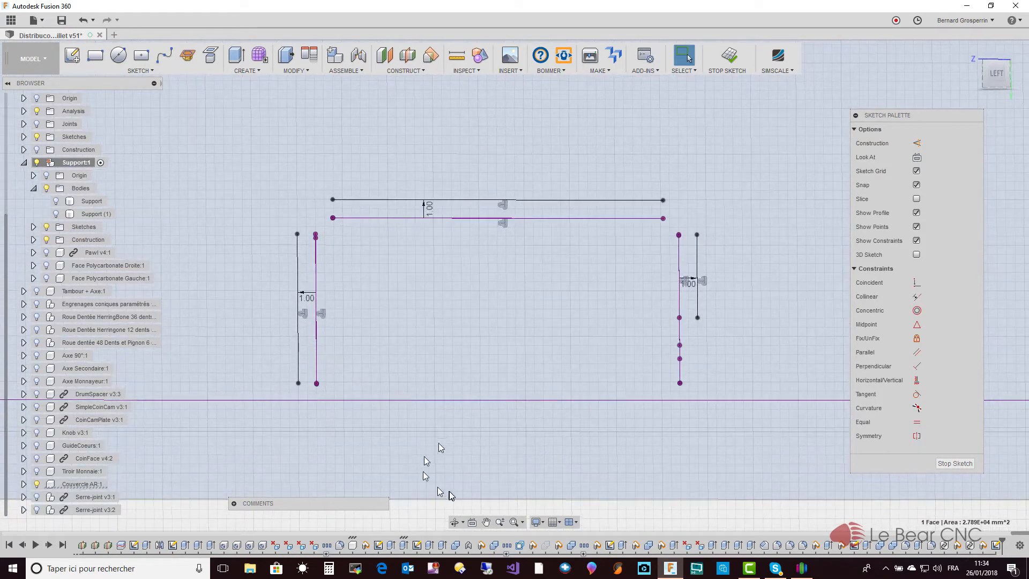
click(187, 527)
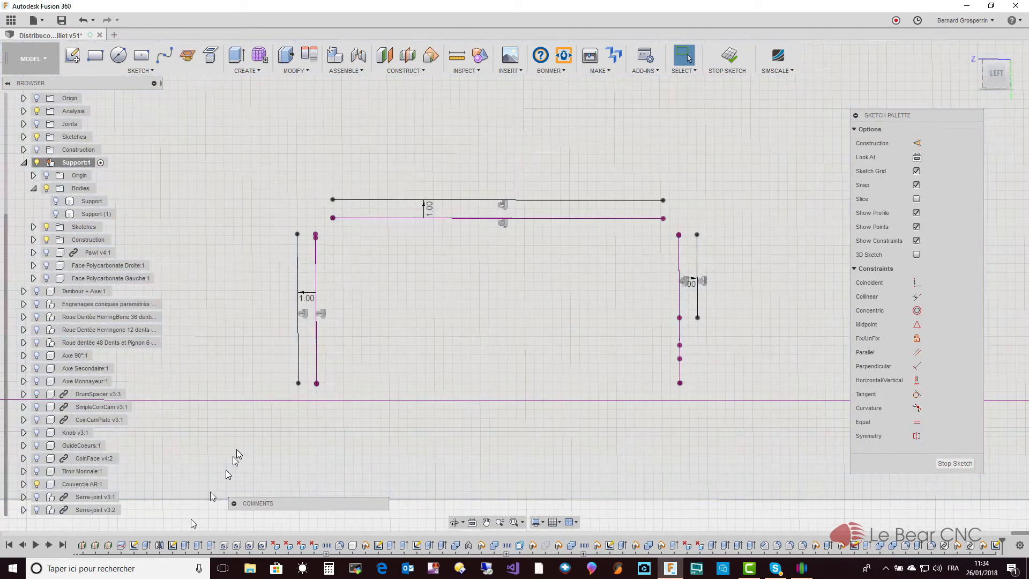
click(298, 383)
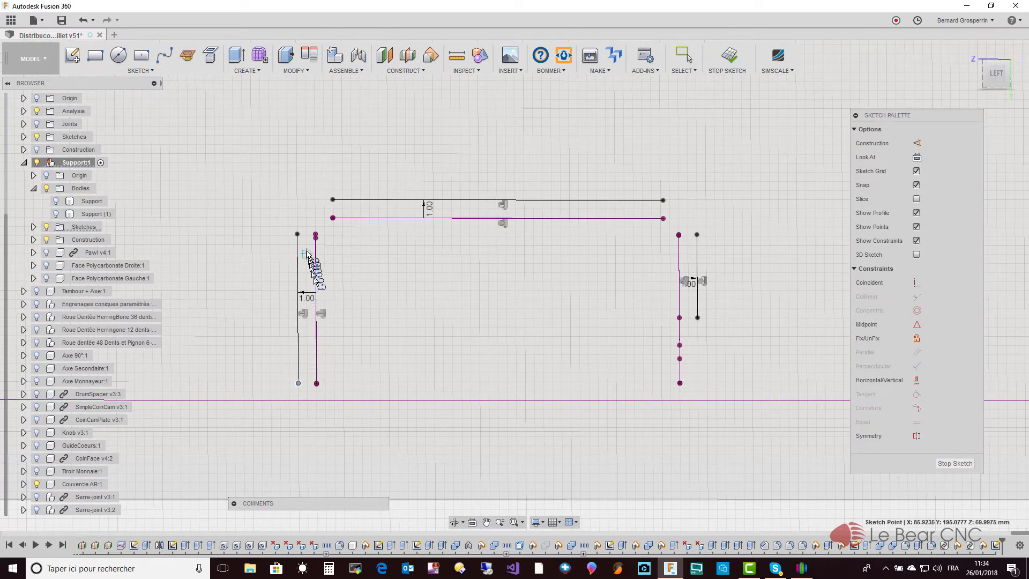
- Draw lines from the upper ends of both side offset lines straight down to the projected floor line
click(297, 234)
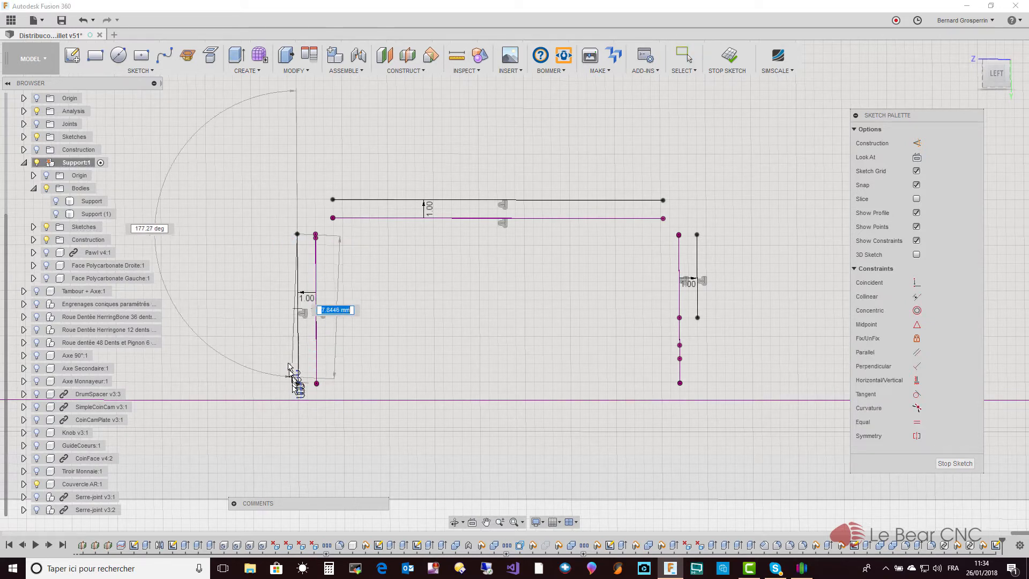
double_click(299, 400)
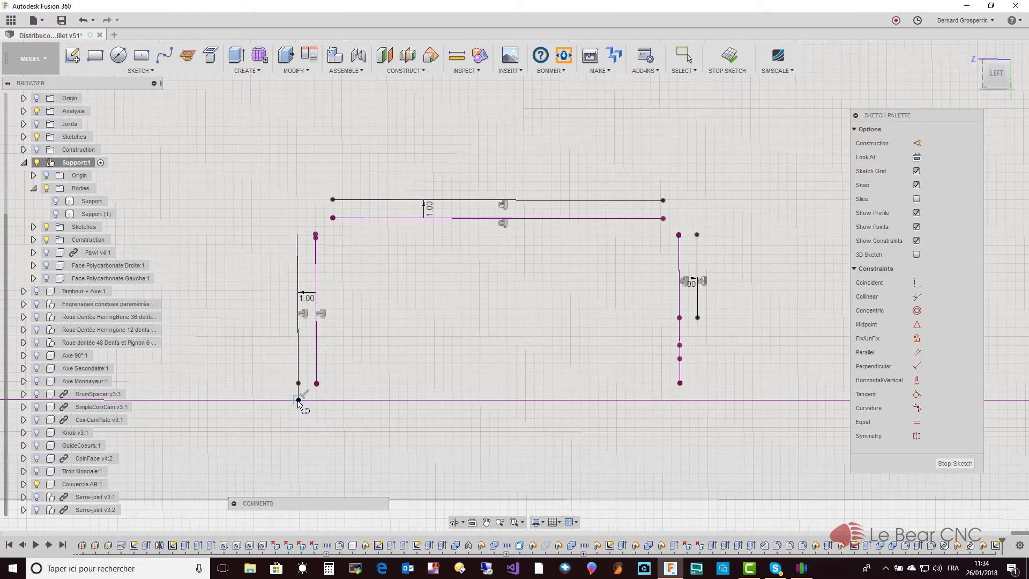
click(697, 235)
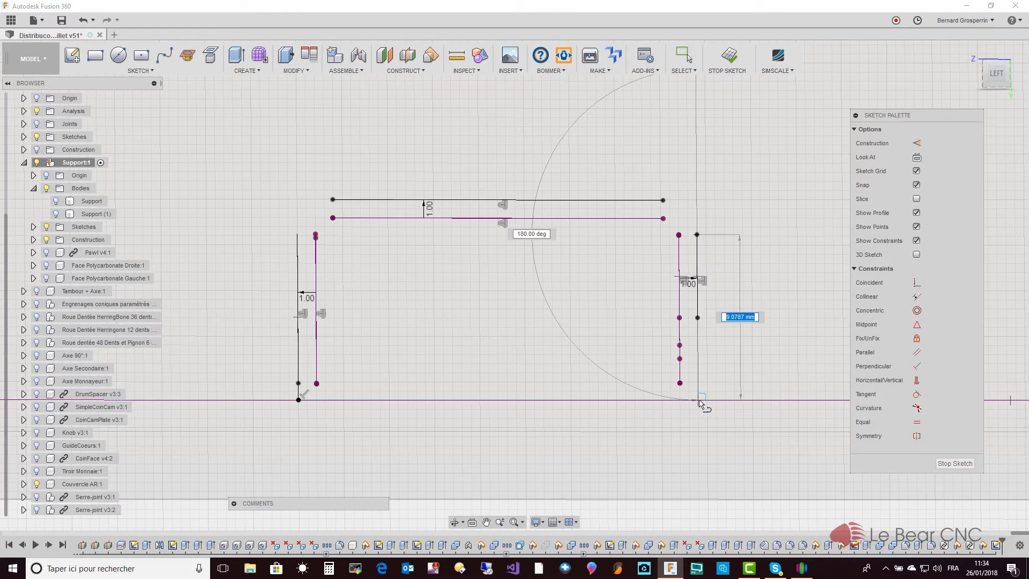
double_click(698, 400)
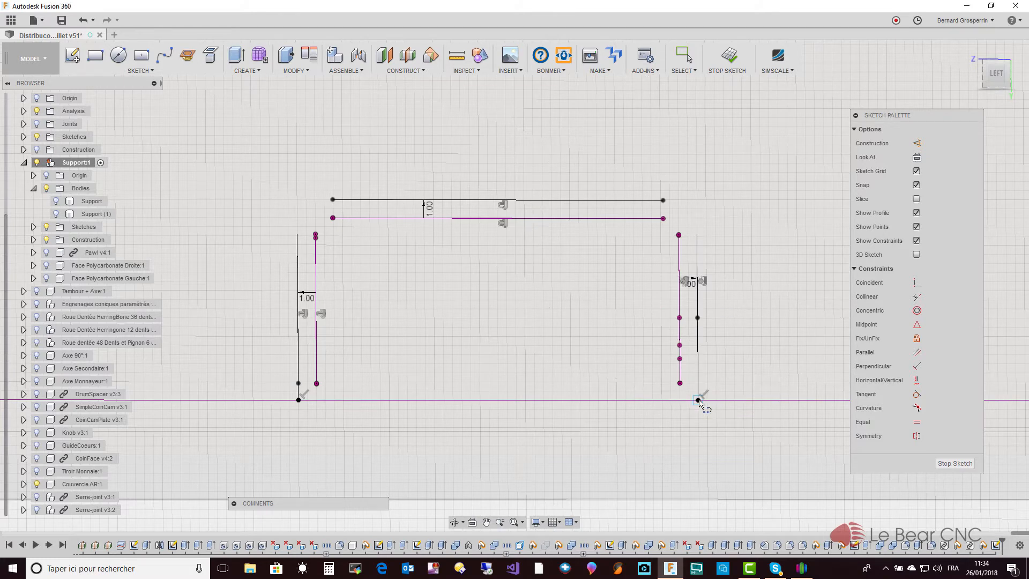
click(697, 235)
key(Escape)
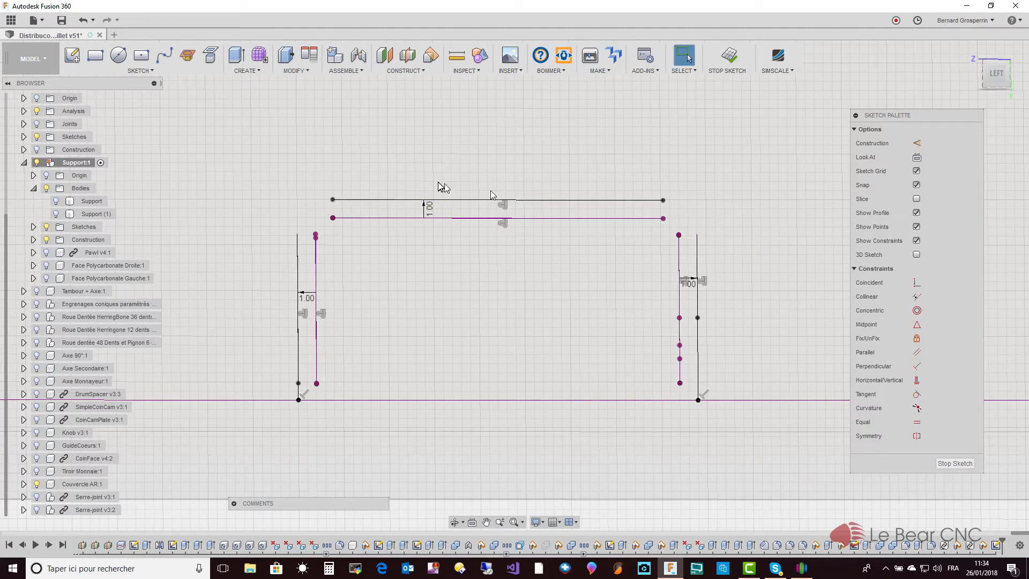
- Fillet the corner between the top offset line and the left offset line with a 2 mm radius
click(165, 74)
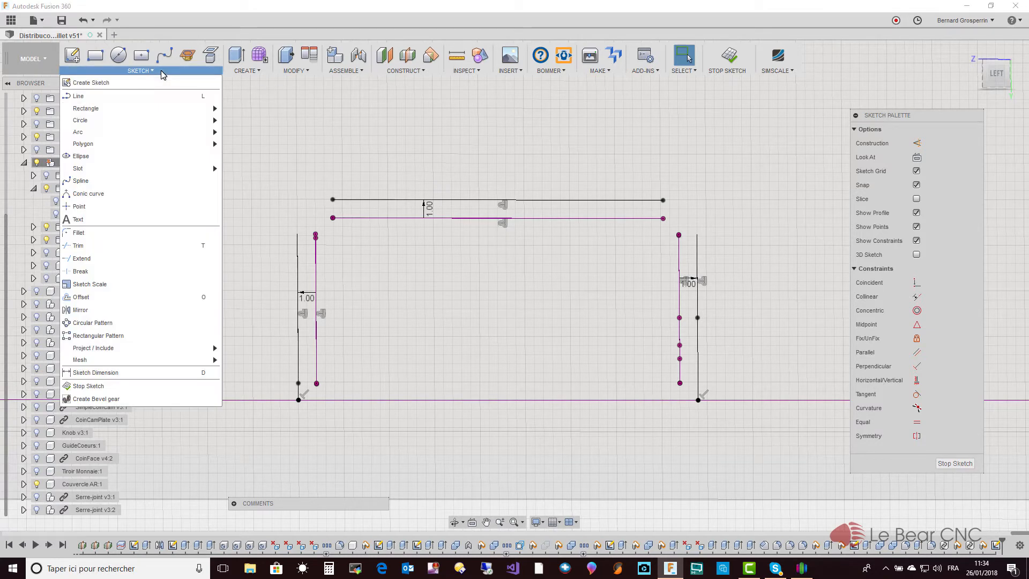
click(103, 236)
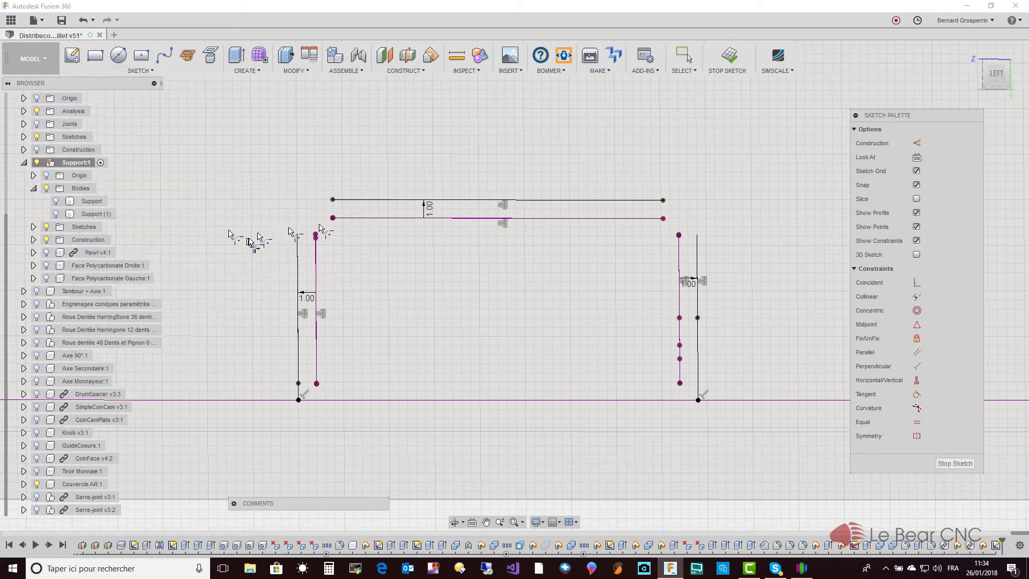
click(367, 200)
click(299, 252)
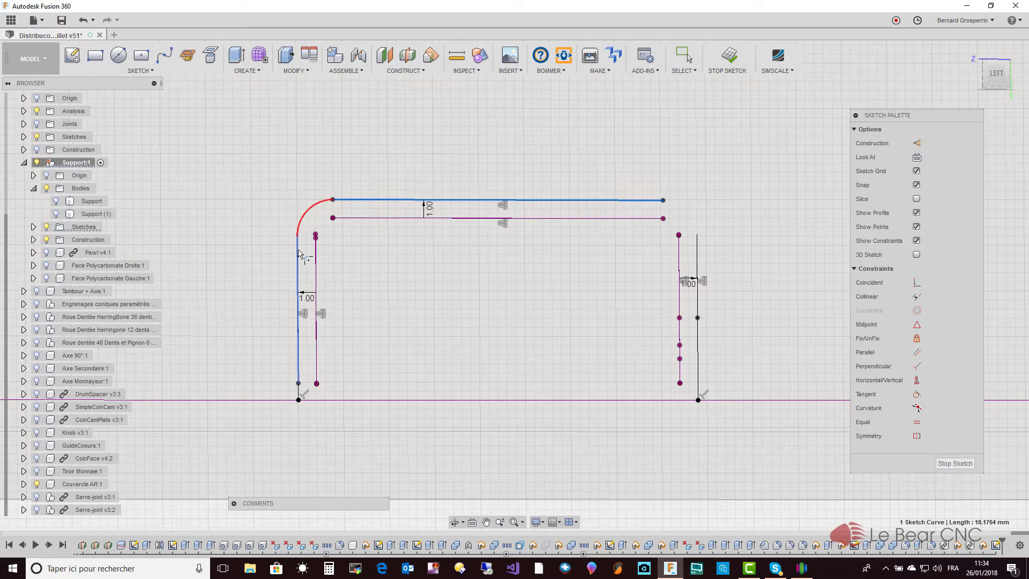
click(643, 202)
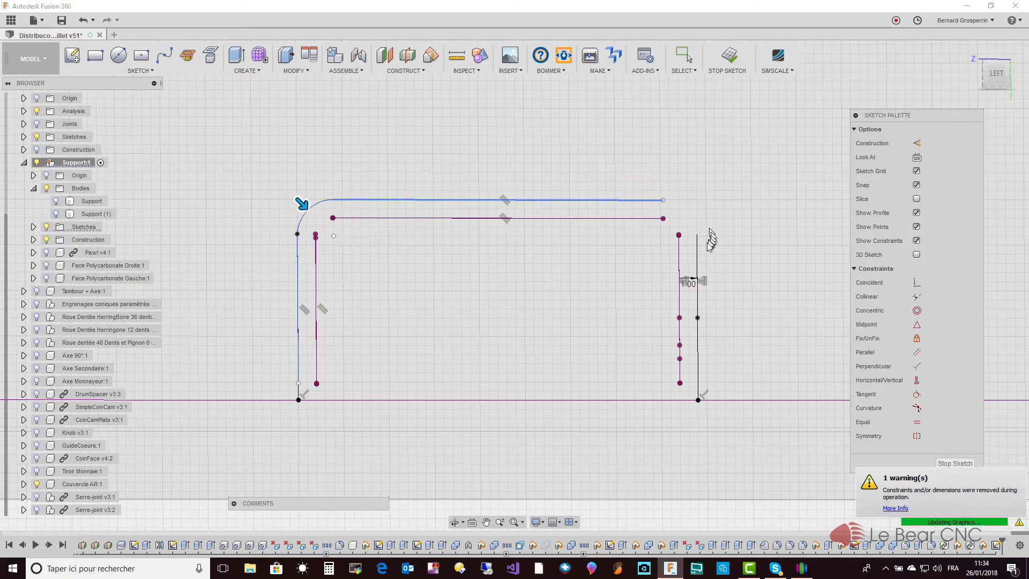
click(698, 259)
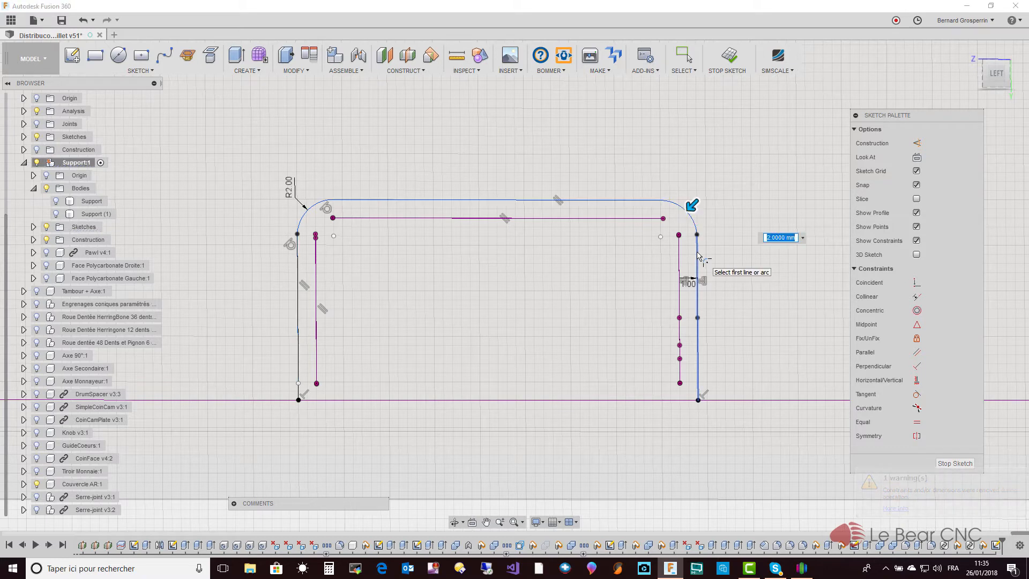
key(Escape)
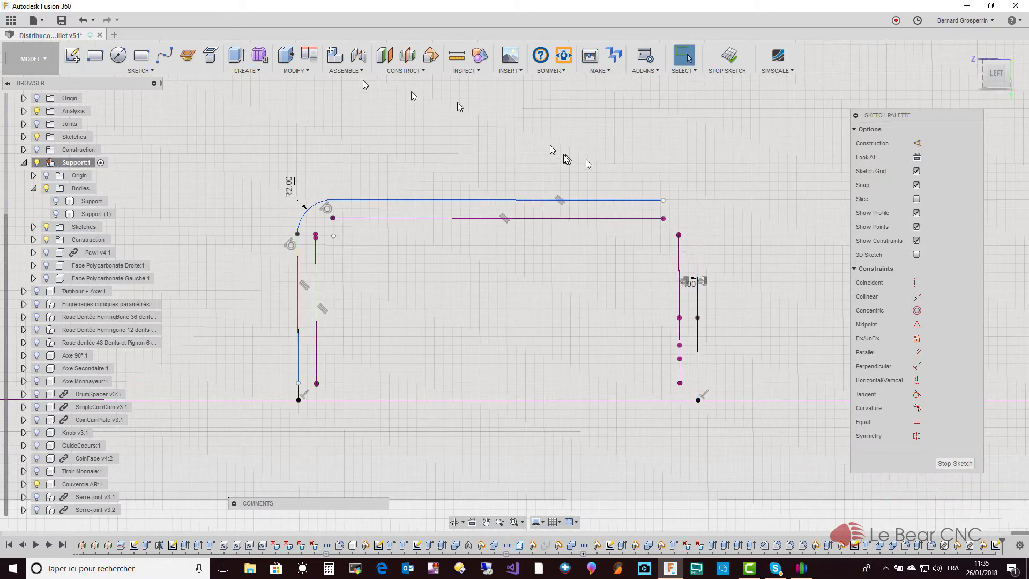
- Fillet the corner between the top offset line and the right offset line with a 2.5 mm radius
click(141, 70)
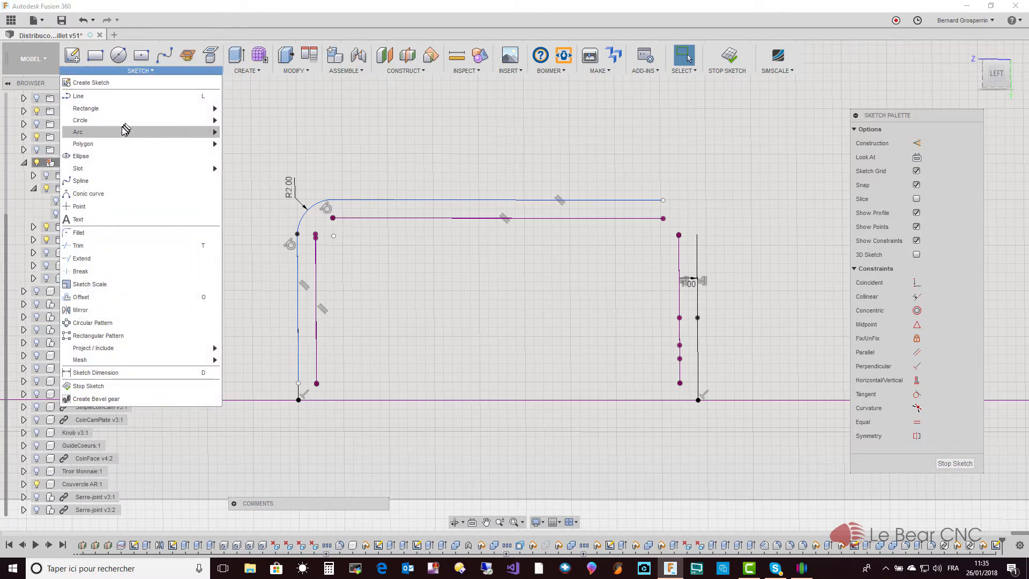
click(112, 234)
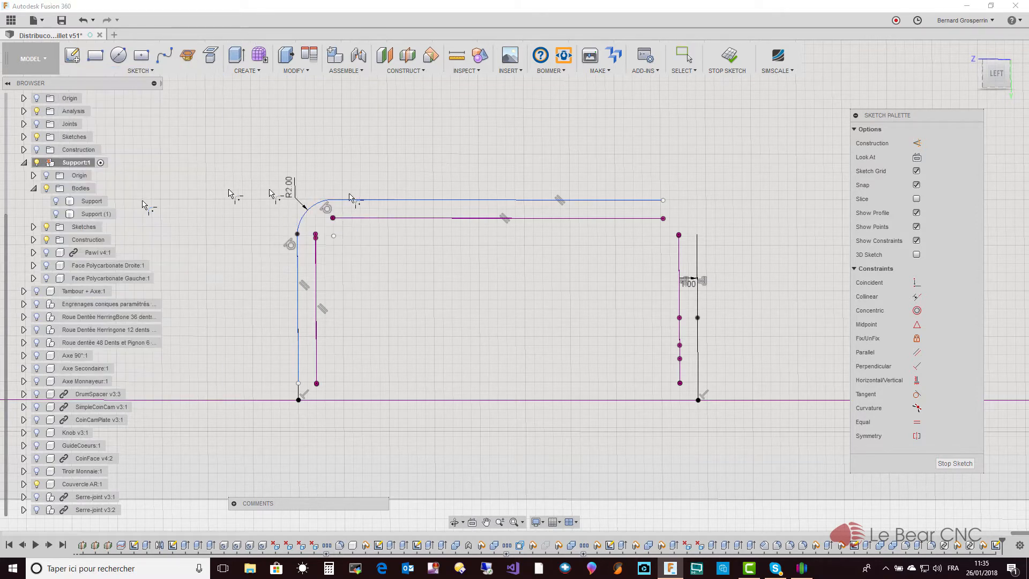
click(665, 201)
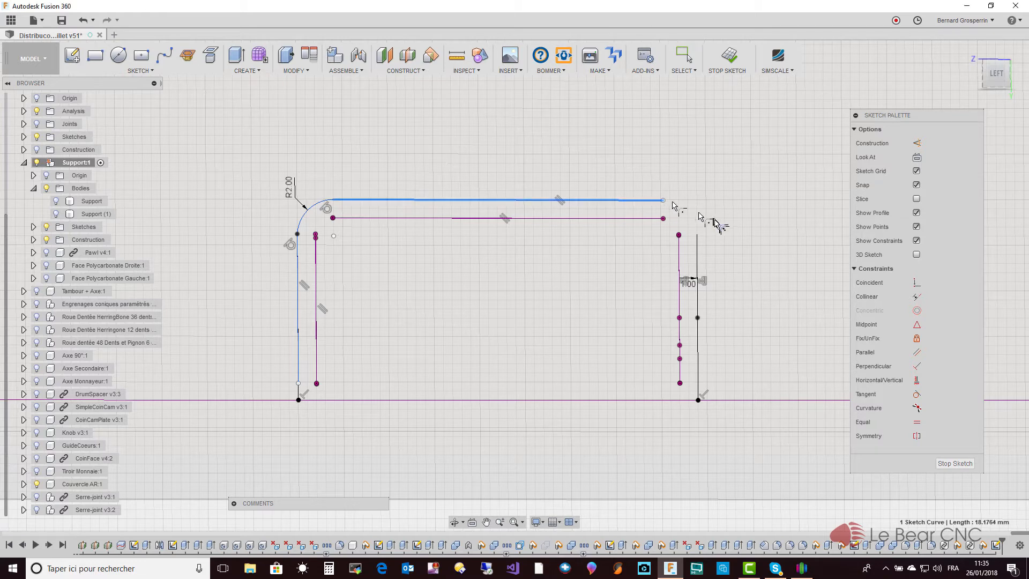
click(697, 239)
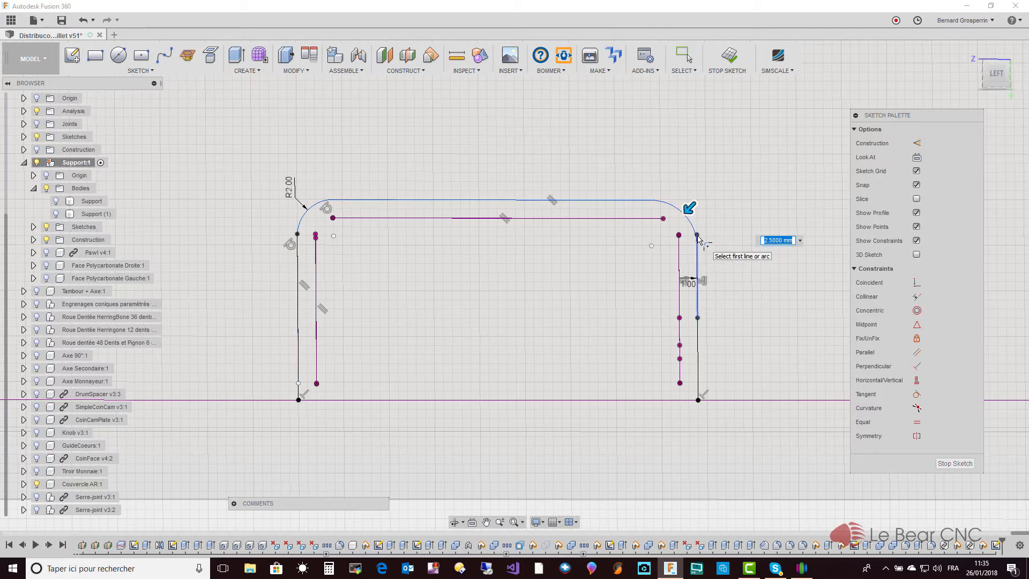
key(Return)
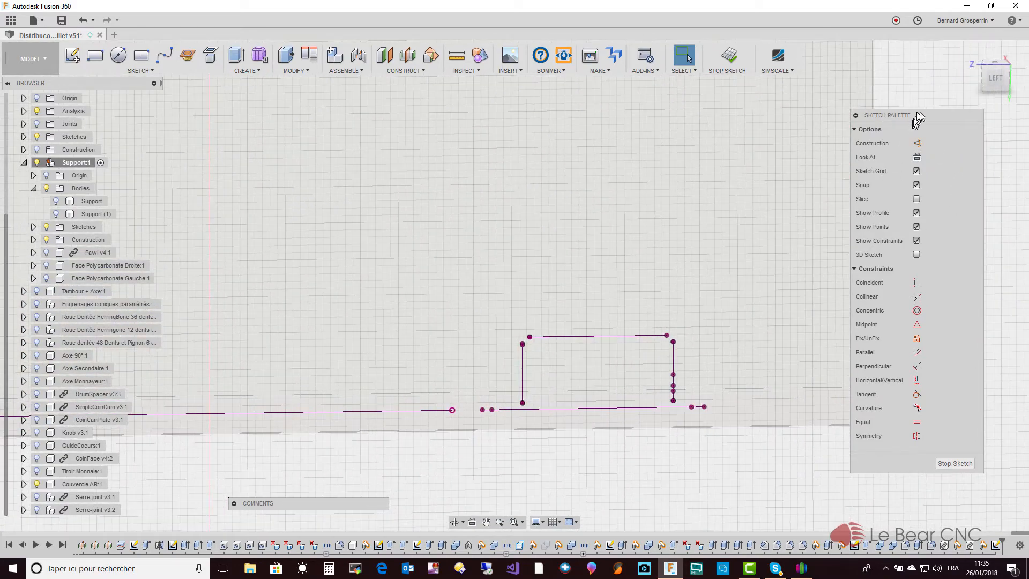
- Offset the left side line of the second projected jaw outline outward by 1 mm
click(996, 80)
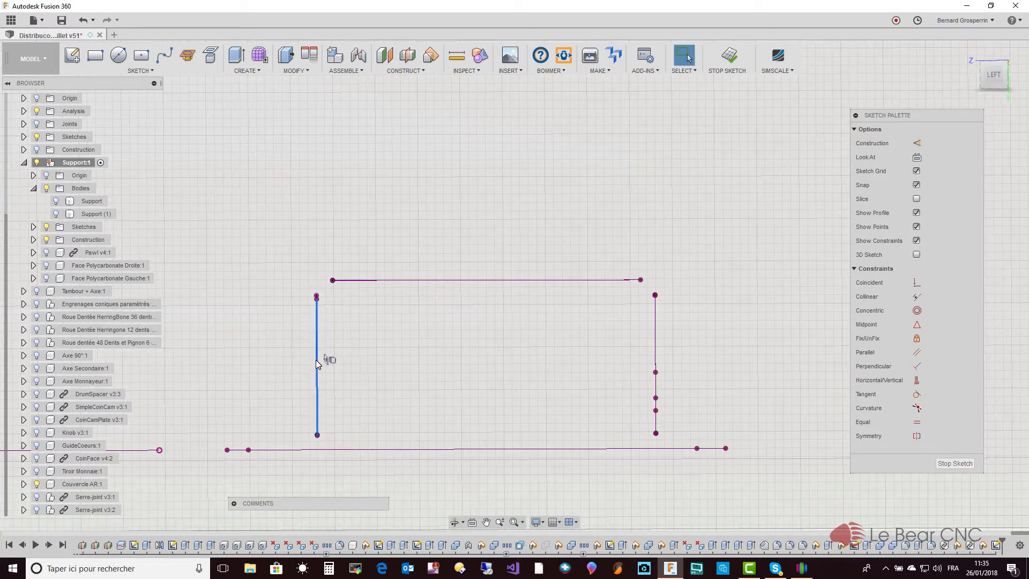
key(o)
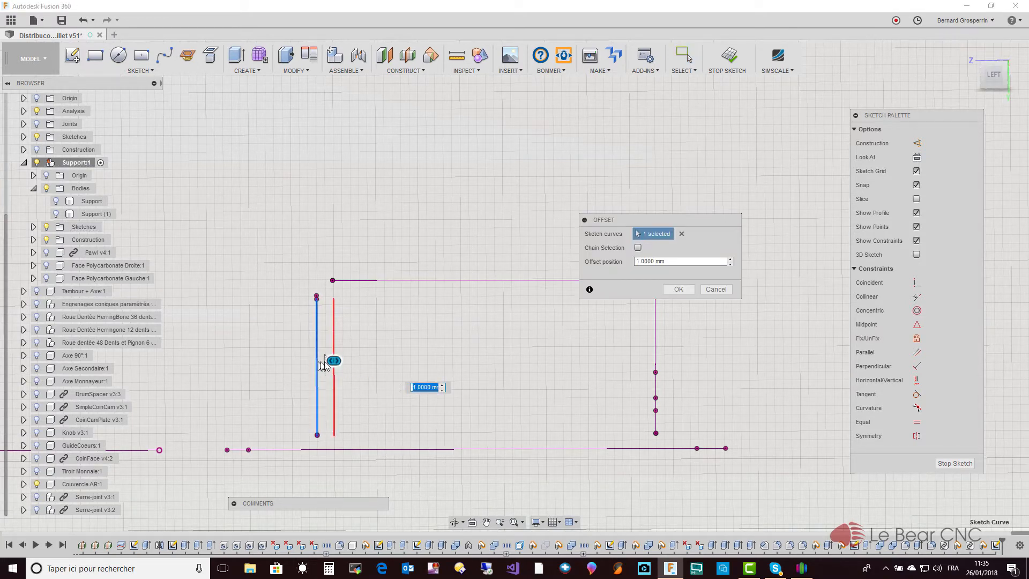
drag(333, 361, 305, 364)
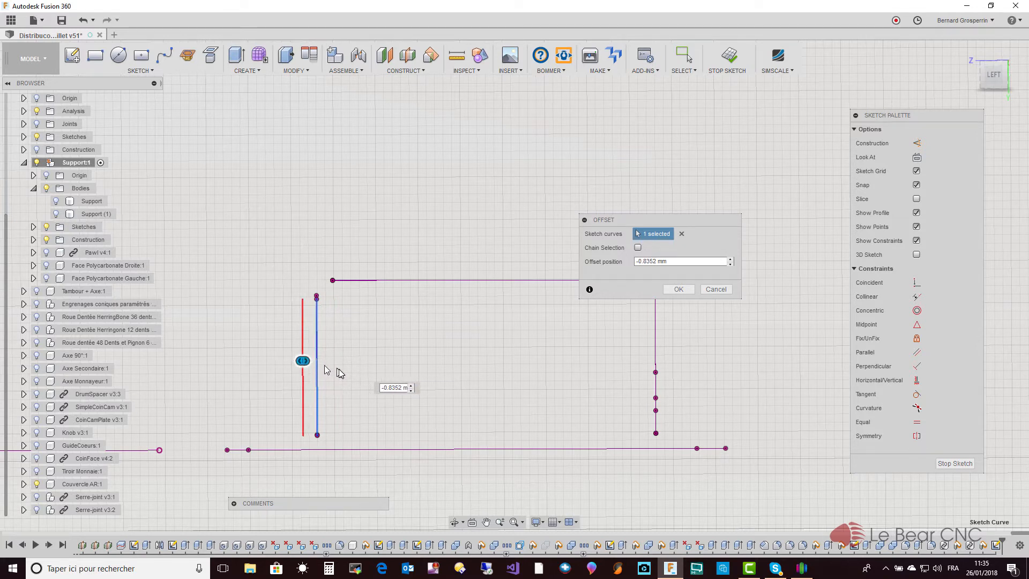
click(394, 387)
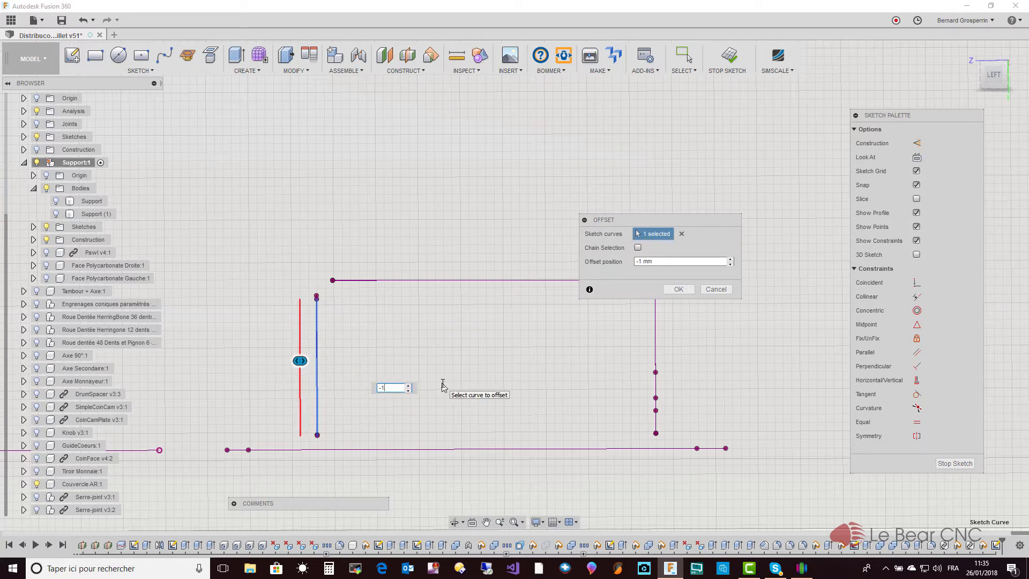
key(Return)
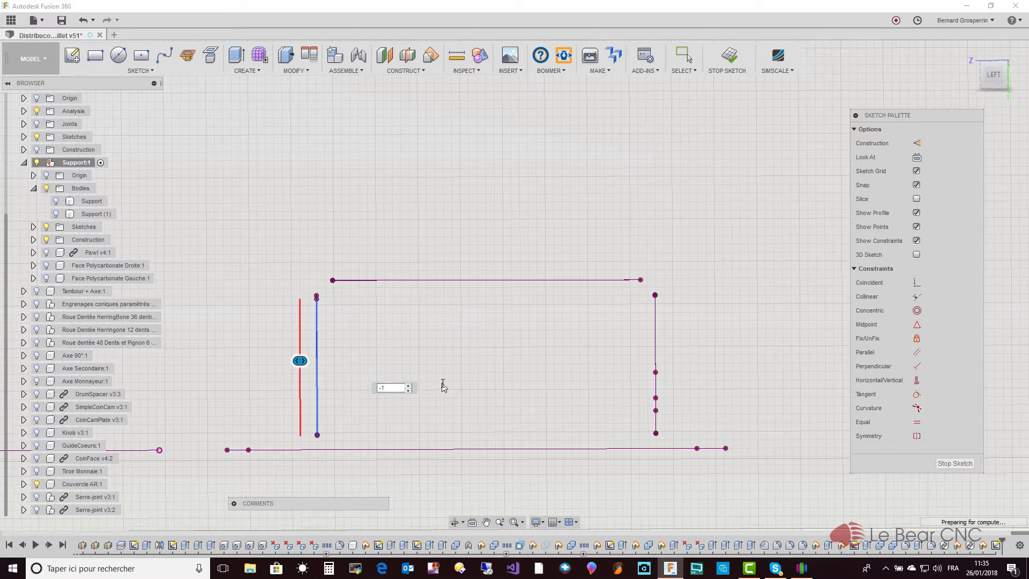
- Offset the right side line and the top line of the second jaw outline outward by 1 mm each
click(656, 342)
key(o)
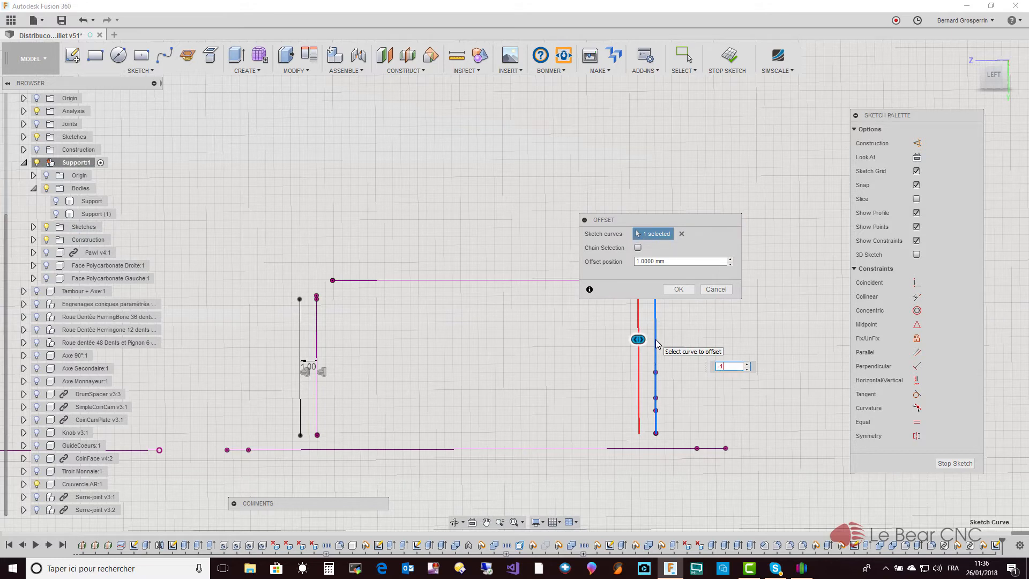
key(Return)
key(Return)
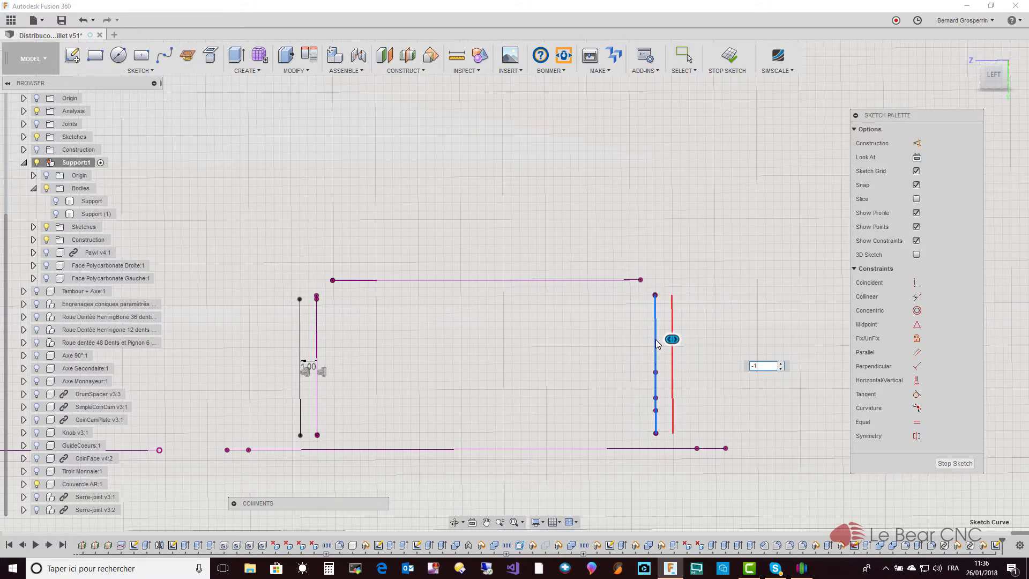
click(577, 279)
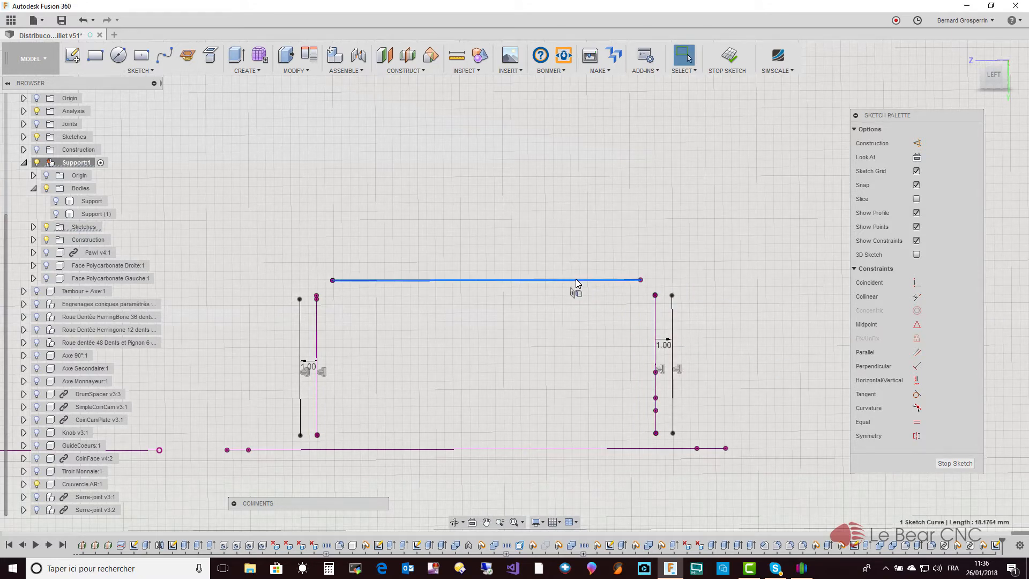
key(o)
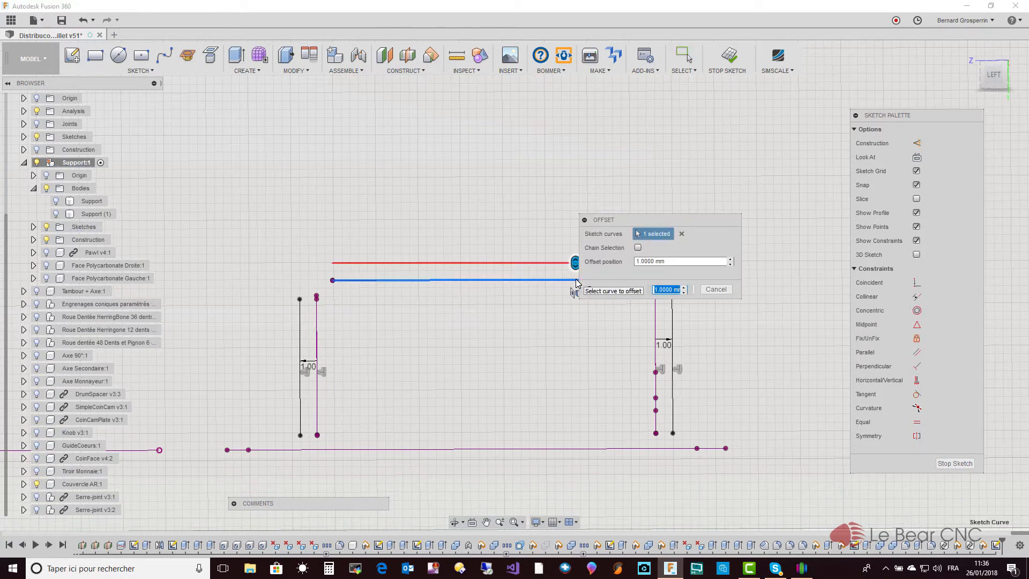
key(Return)
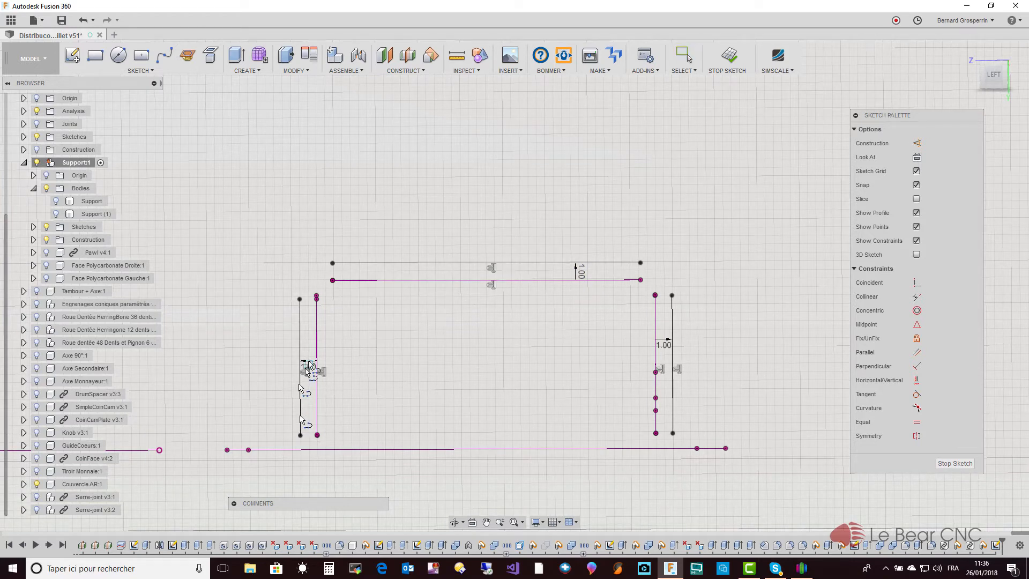
- Draw lines from the upper ends of the second outline's side offset lines straight down to the projected floor line
click(299, 299)
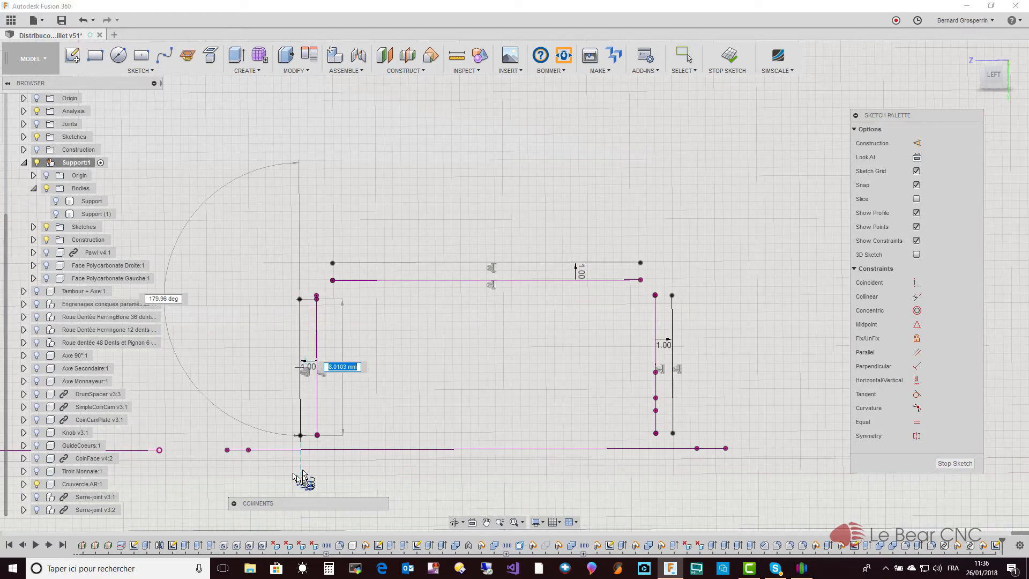
key(Escape)
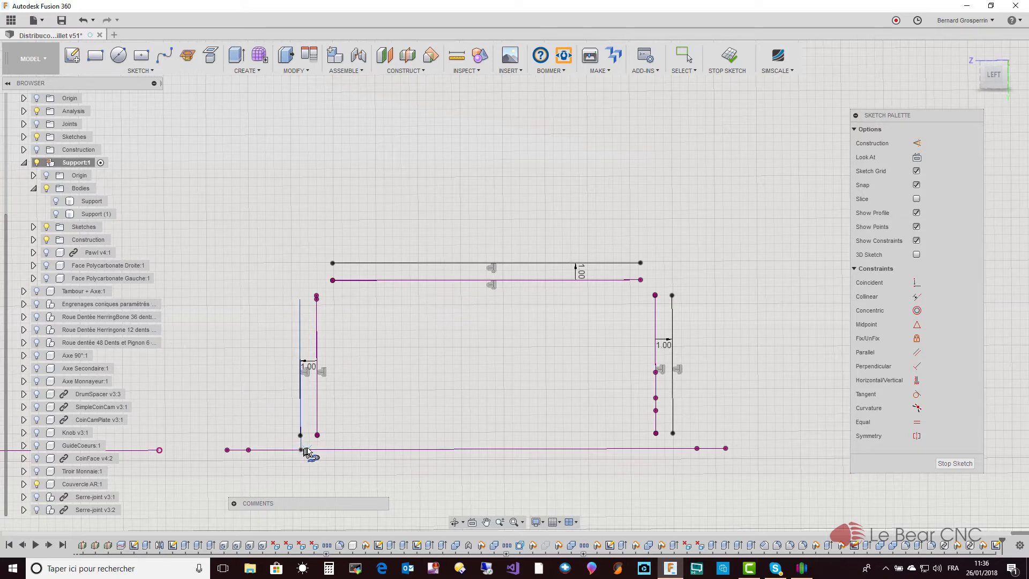
click(673, 295)
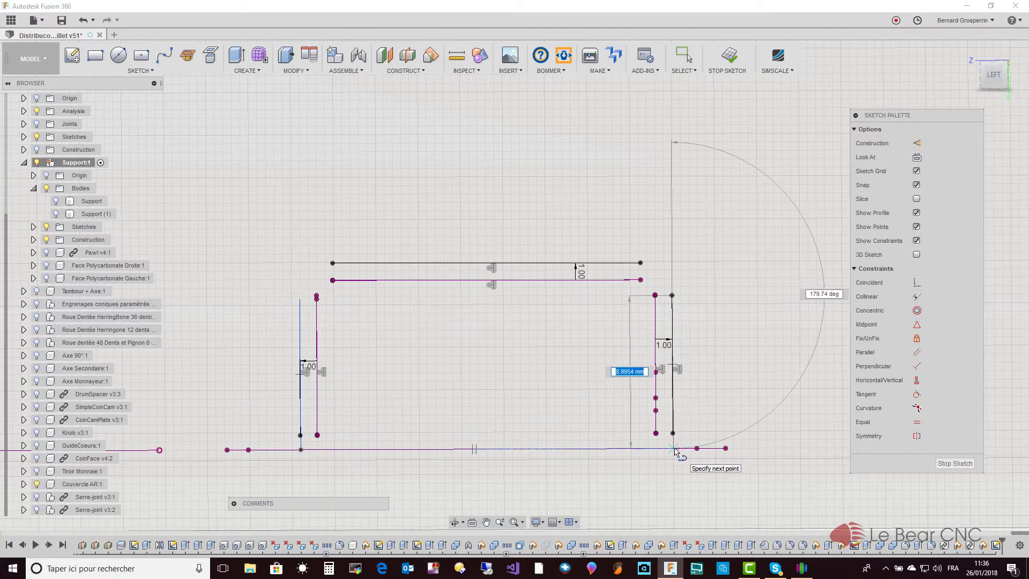
key(Escape)
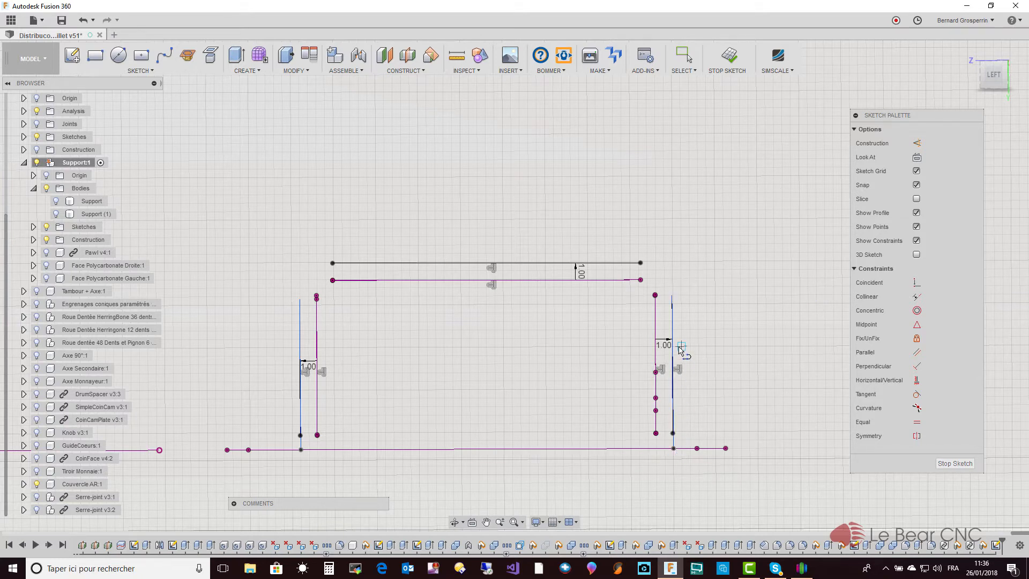
- Fillet both upper corners between the top offset line and the side offset lines of the second outline with a 2 mm radius
click(166, 72)
click(137, 229)
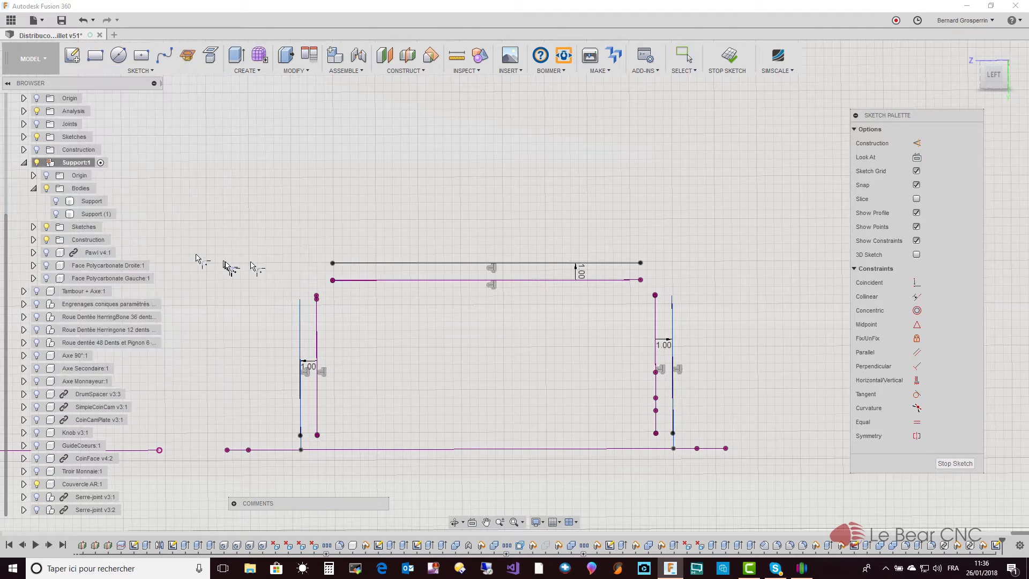
click(354, 264)
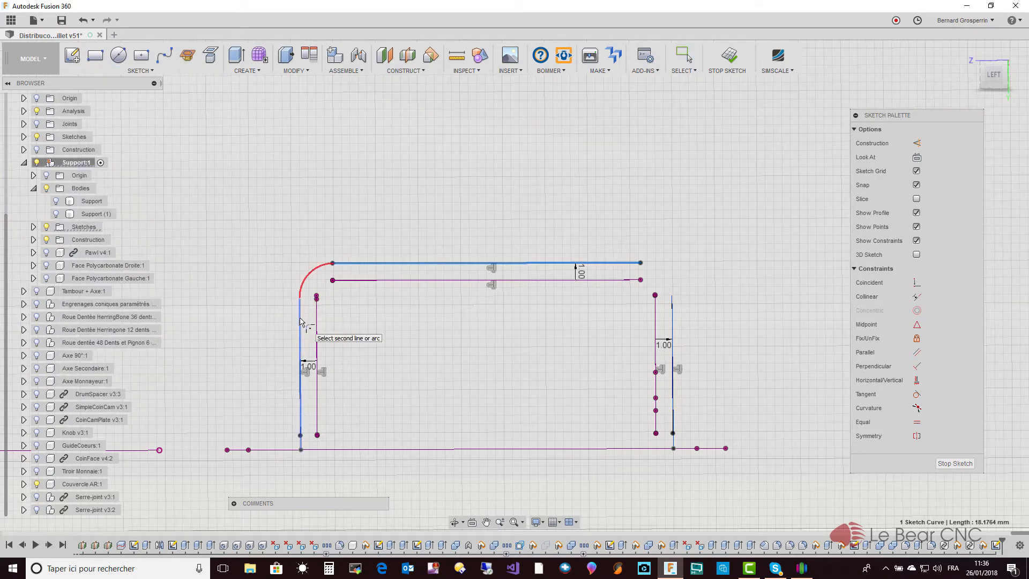
click(300, 322)
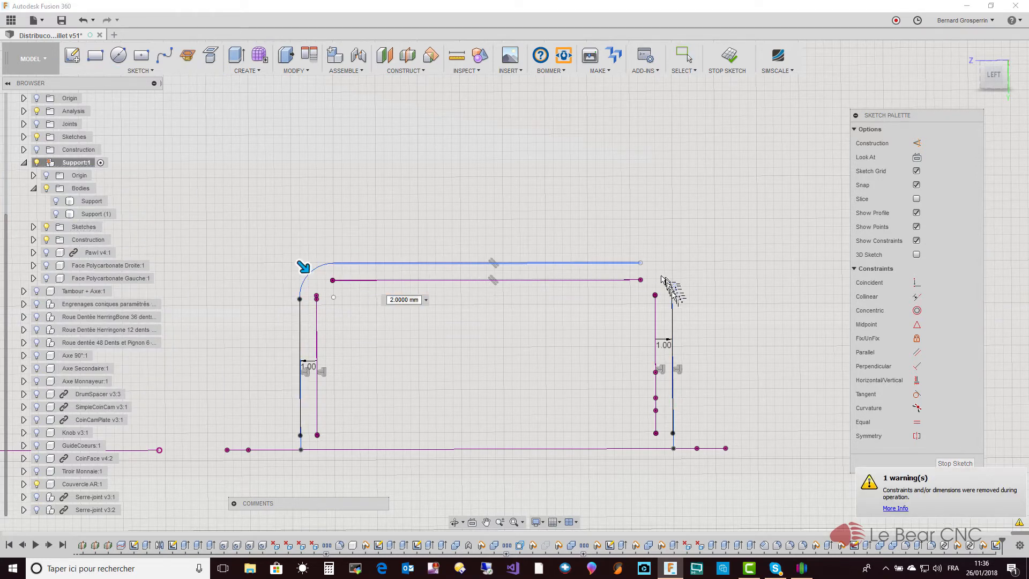
click(675, 314)
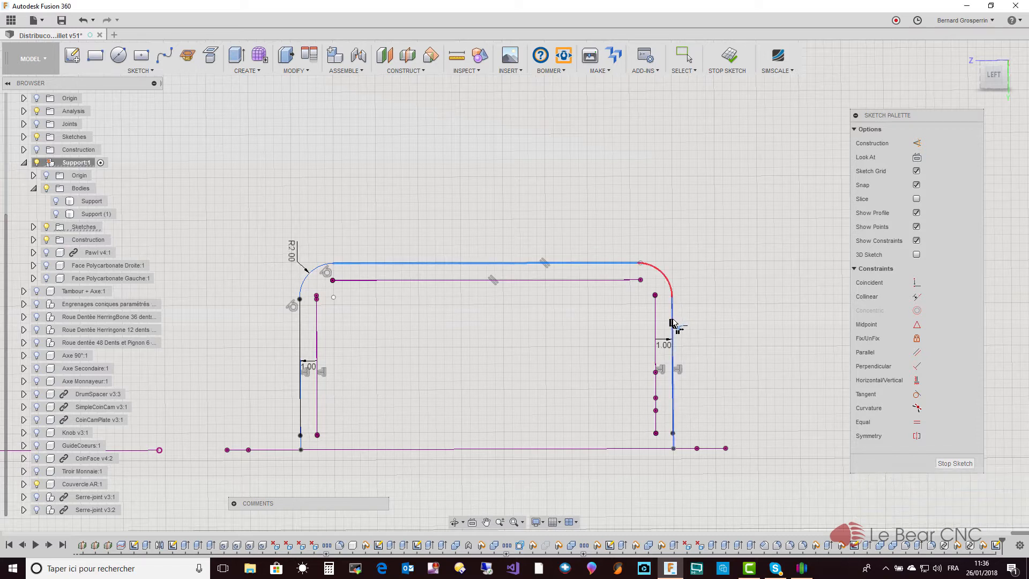
click(673, 321)
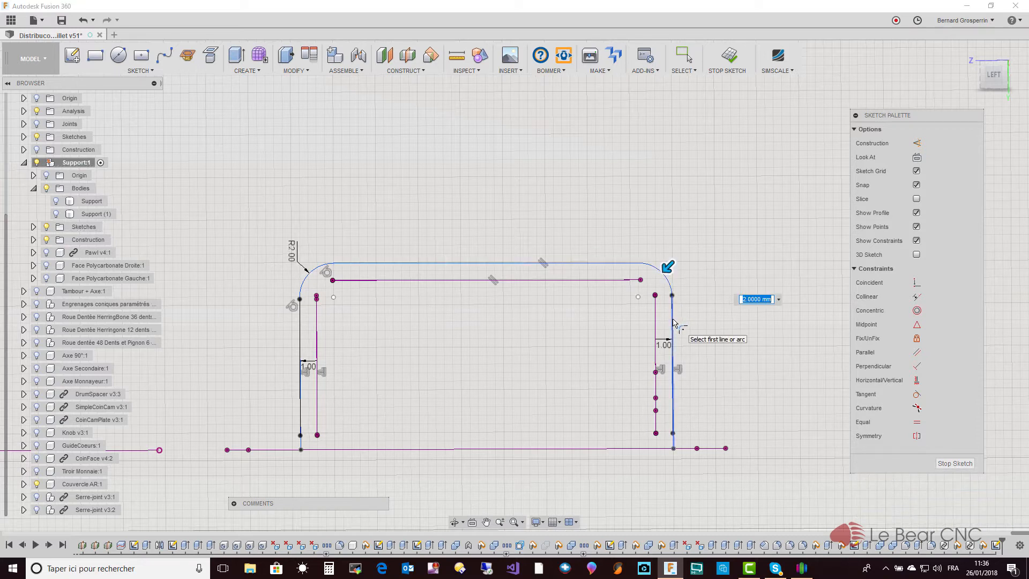
key(Escape)
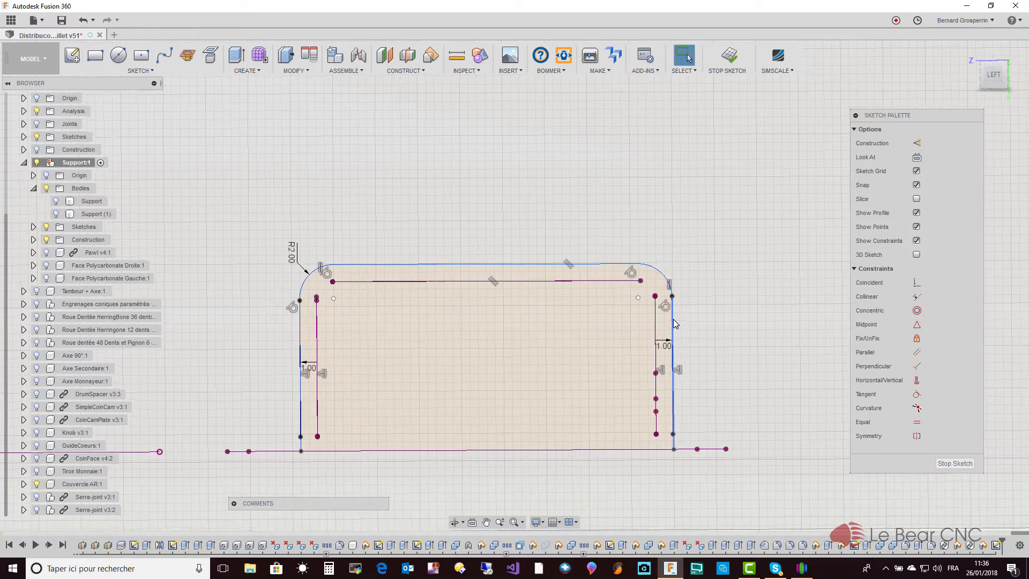
- Set up an extrusion of both closed jaw profiles with a distance of -11 mm and the Cut operation
scroll(674, 322, down, 2)
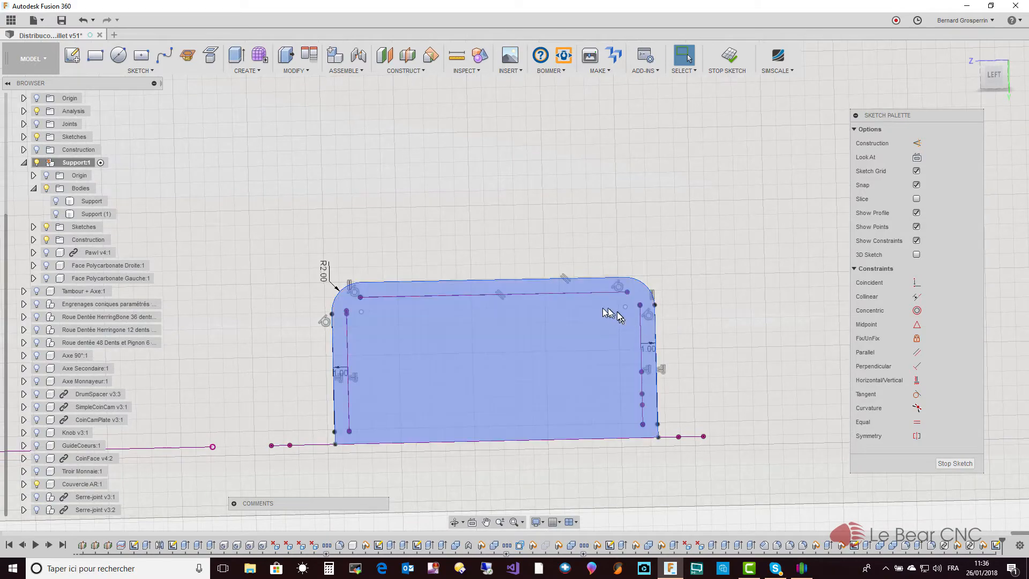
scroll(586, 317, down, 1)
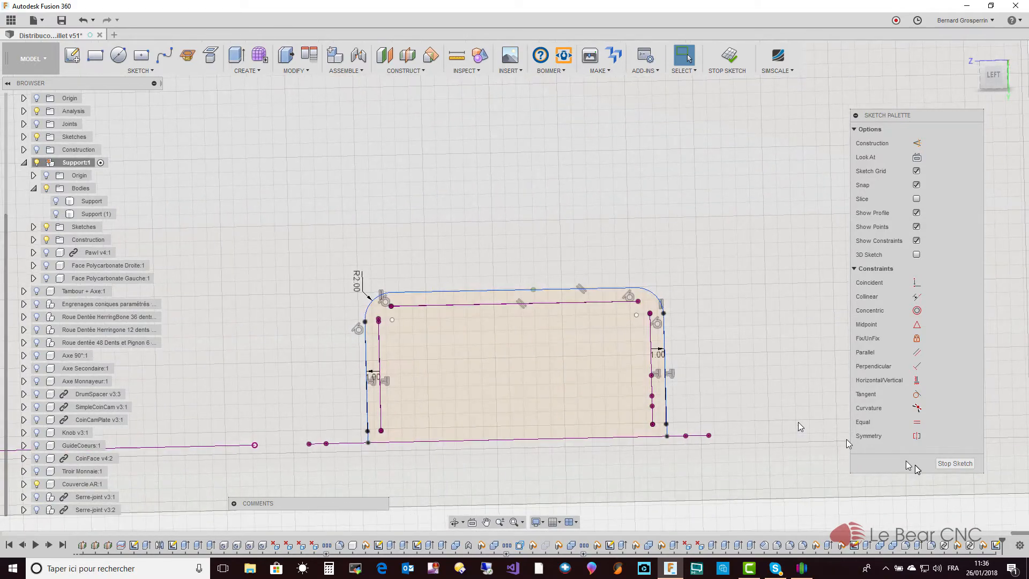
scroll(991, 474, down, 5)
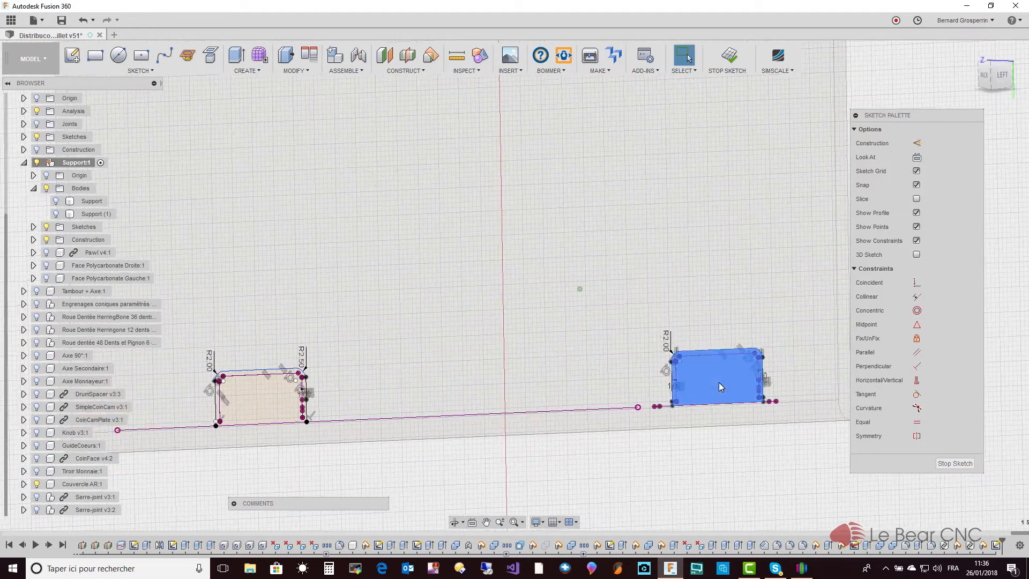
click(718, 381)
ctrl+click(249, 406)
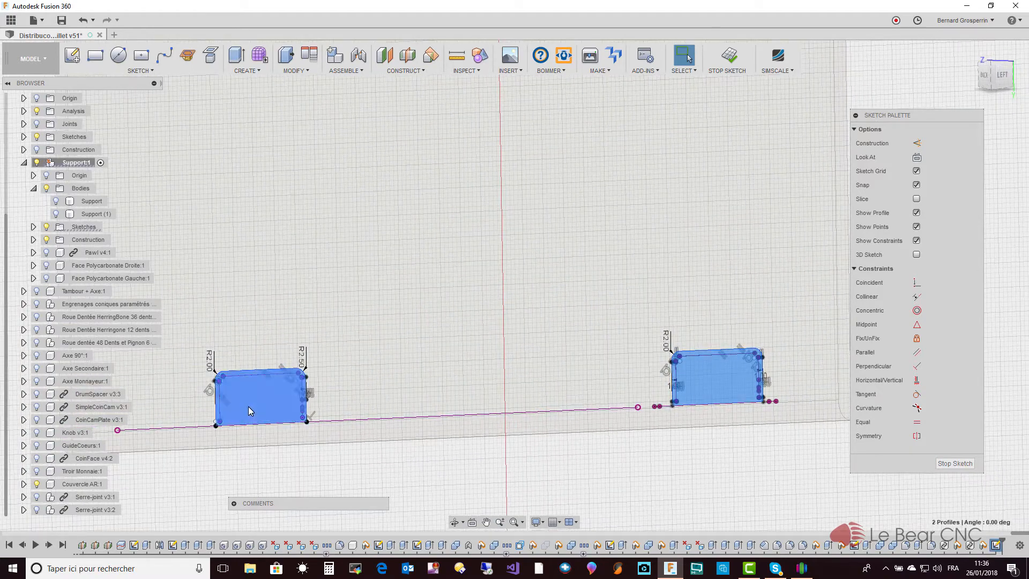
right_click(249, 406)
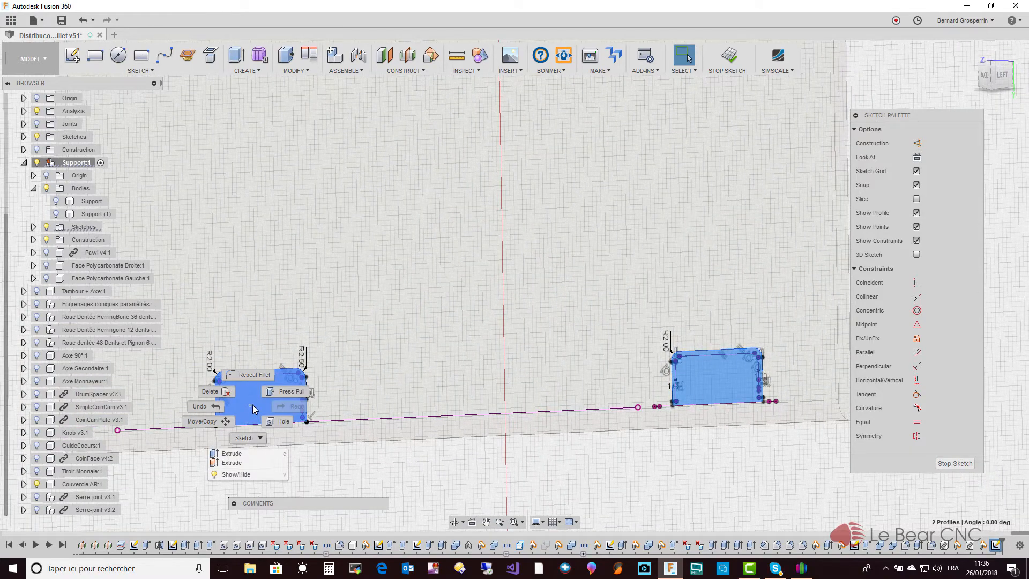
click(234, 453)
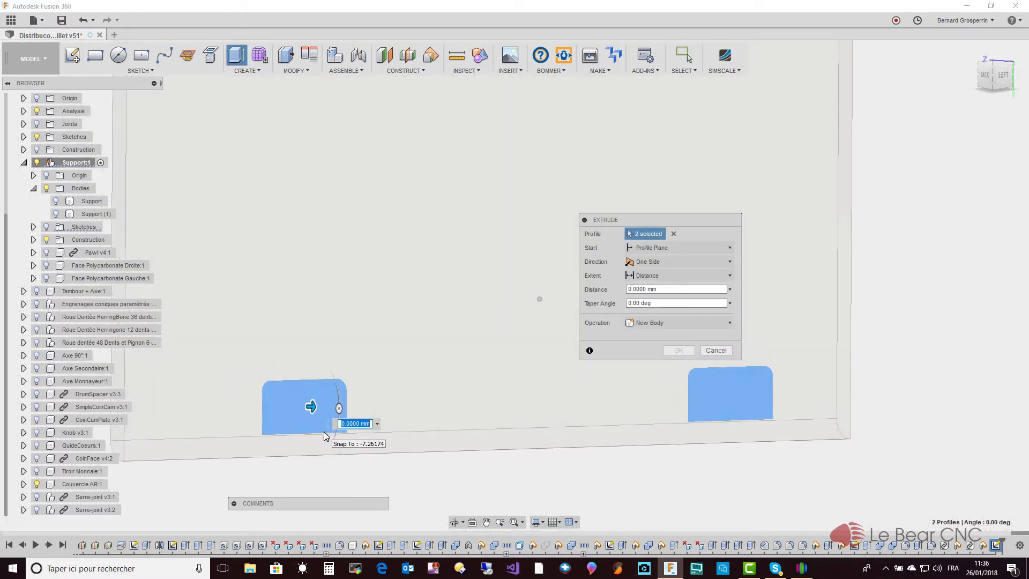
drag(315, 407, 283, 408)
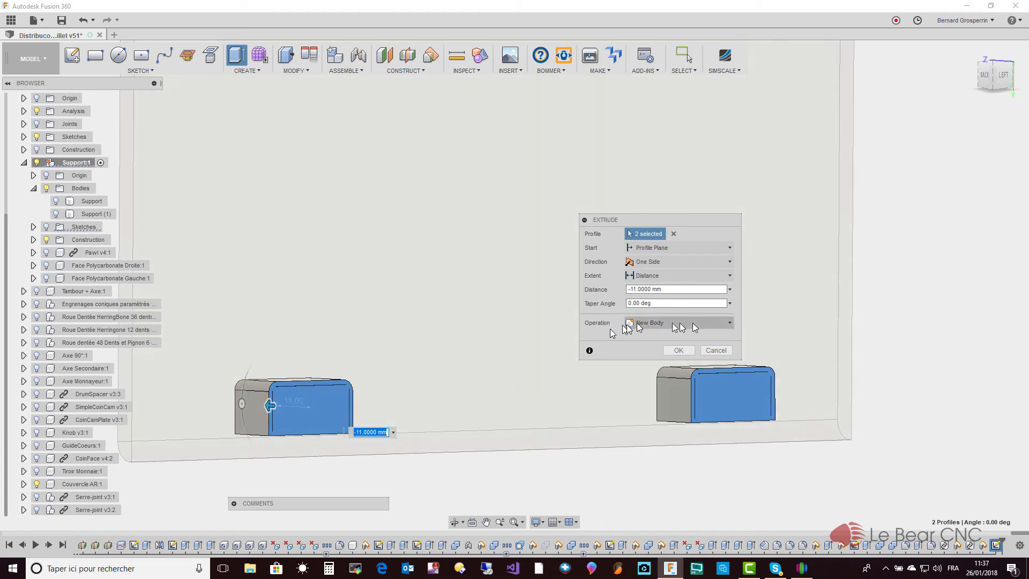
click(731, 323)
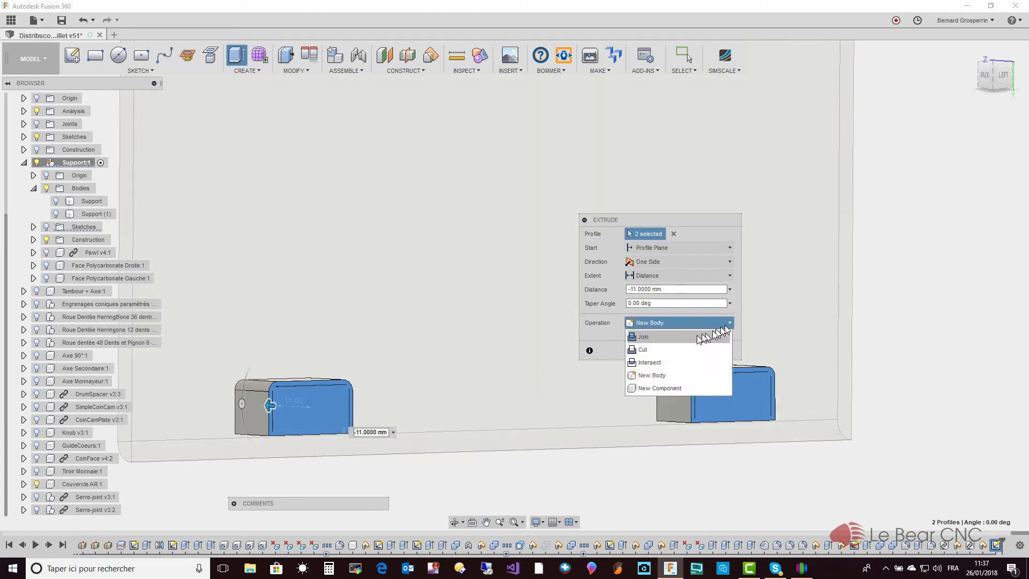
click(658, 348)
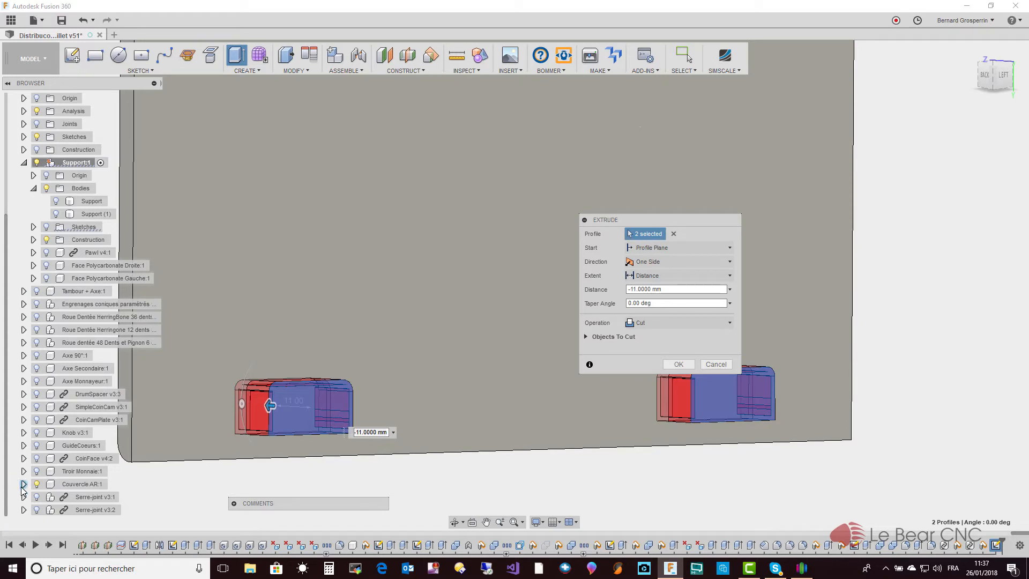
- Make the Support (1) body visible with the Support body hidden, and extend the cut distance to -30 mm
click(56, 200)
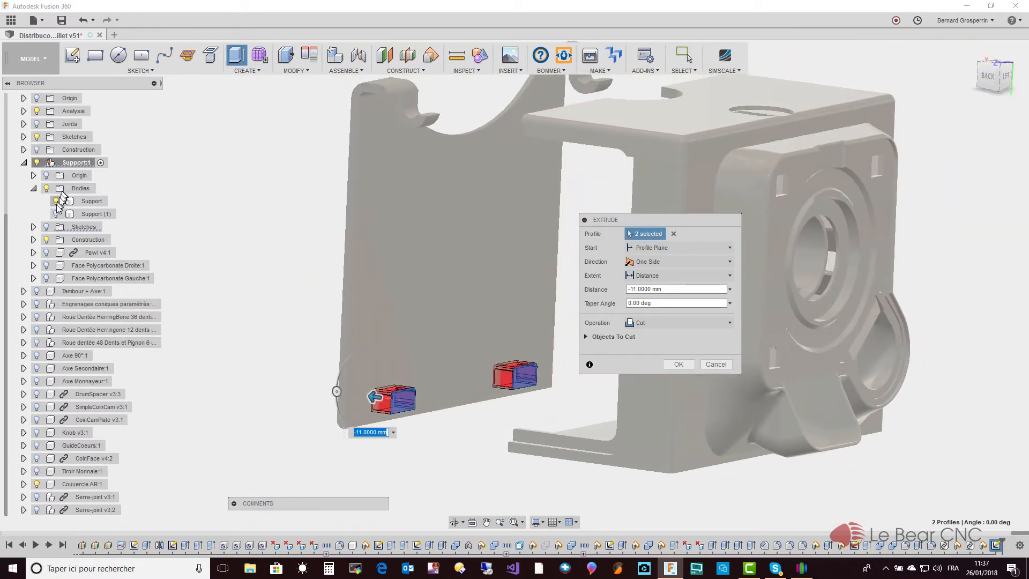
click(56, 214)
click(57, 201)
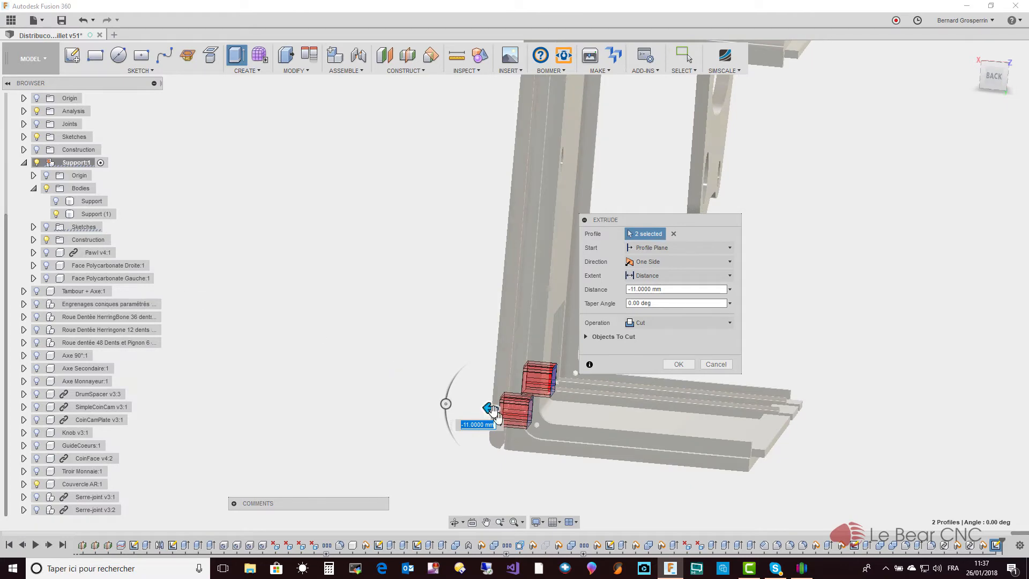
drag(488, 408, 537, 420)
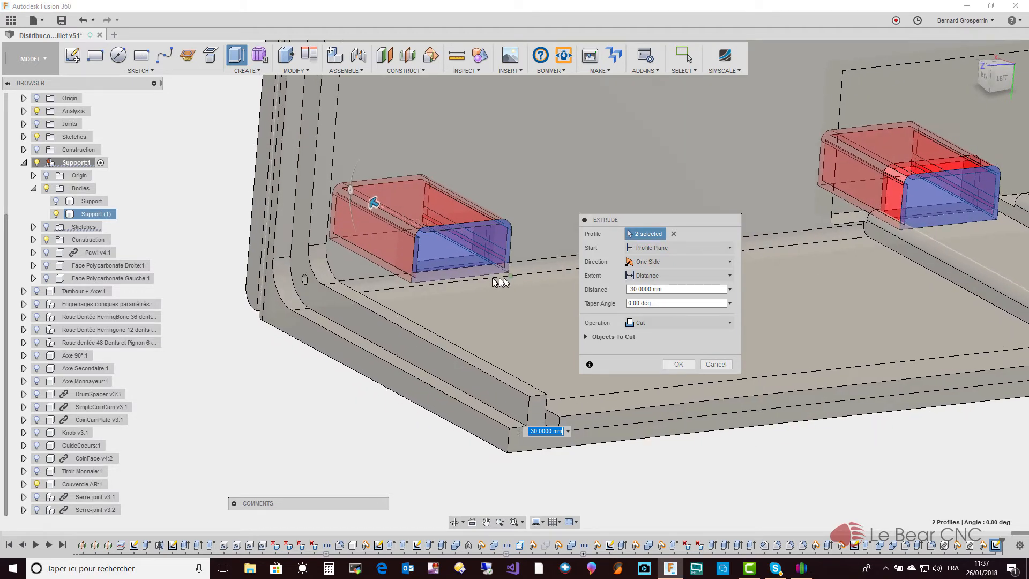
- Change the cut's direction to Two Sides with a second-side distance of -4 mm and complete the extrusion
click(731, 262)
click(696, 284)
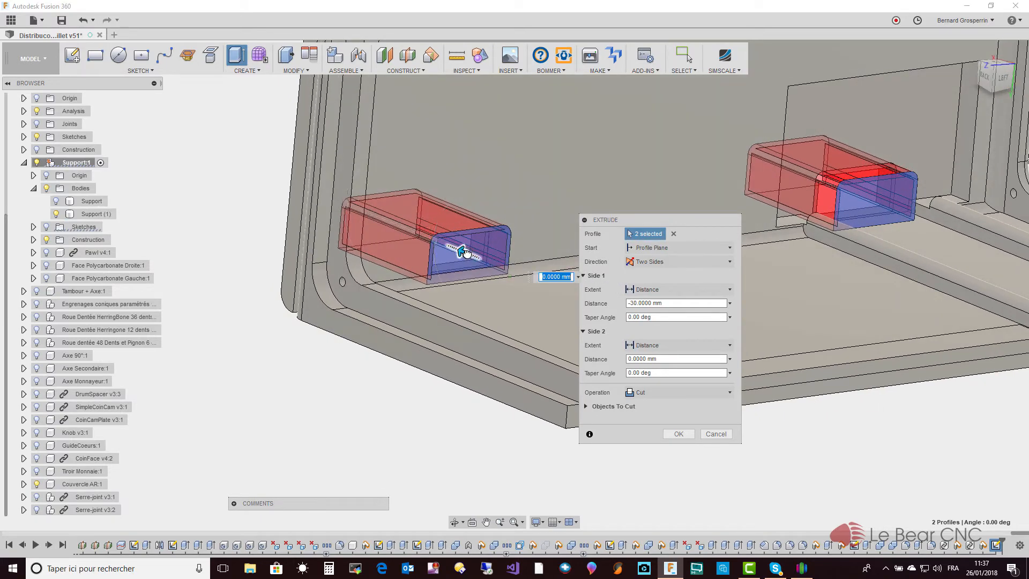
drag(464, 252, 477, 260)
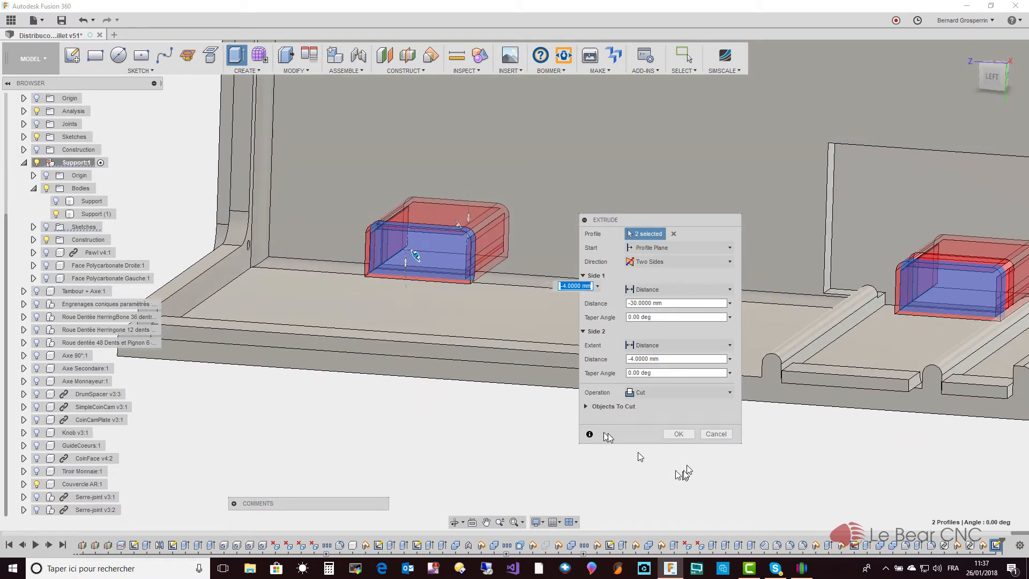
click(679, 434)
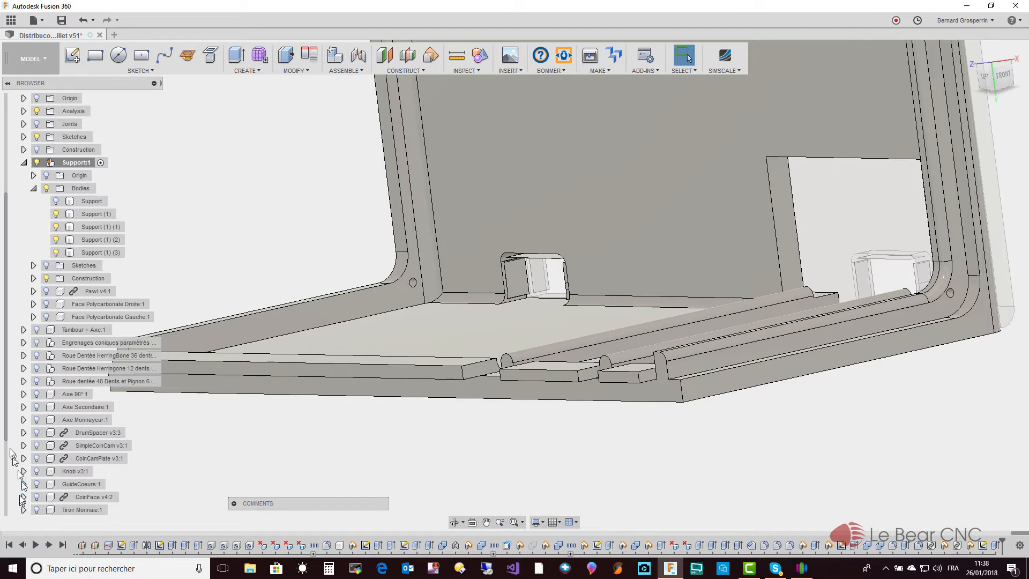
- Make both Serre-joint v3 clamps visible and activate the top-level Distribucoeur barillet component
drag(7, 437, 15, 558)
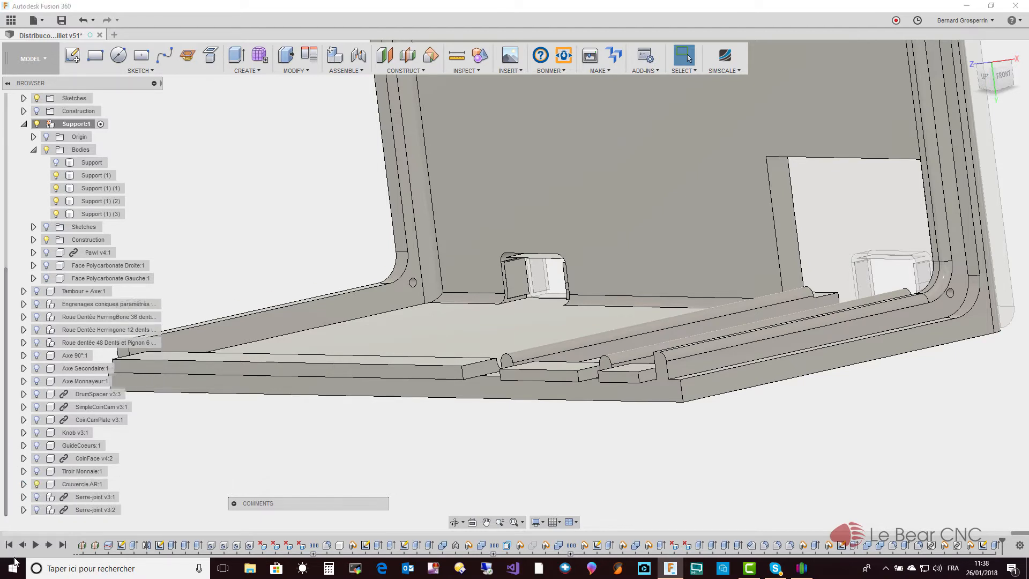
click(36, 497)
click(37, 509)
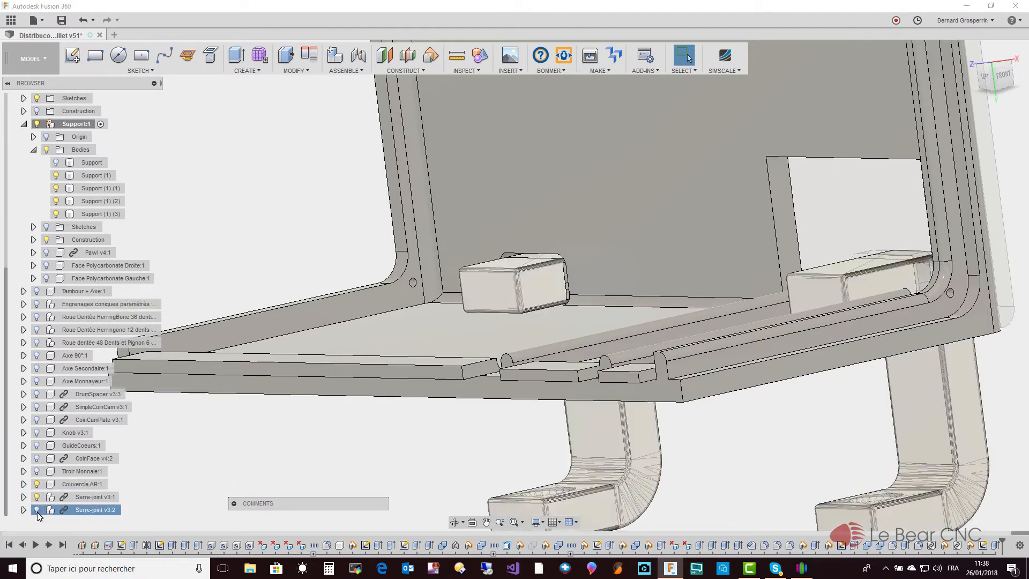
scroll(5, 499, up, 5)
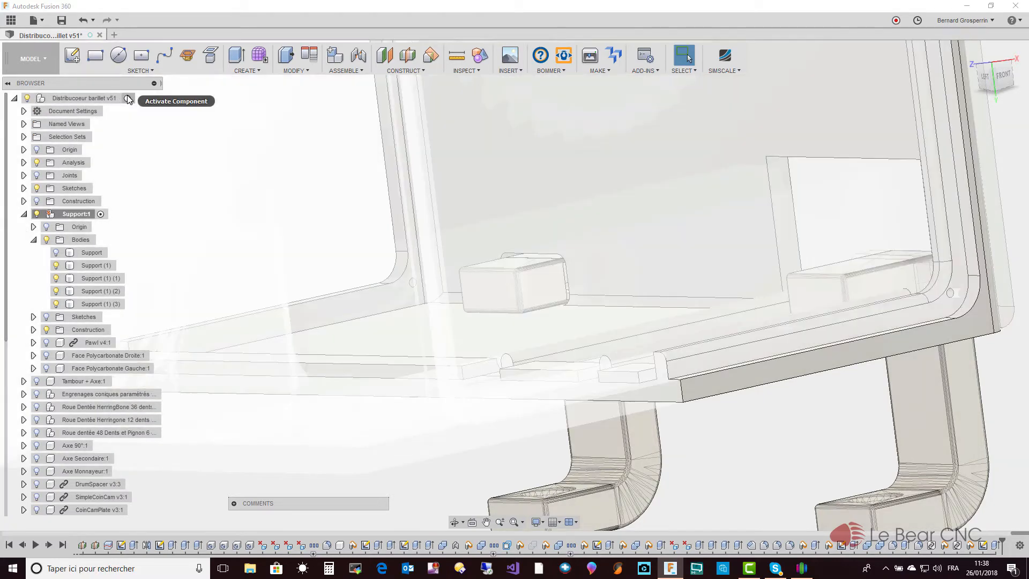
double_click(116, 98)
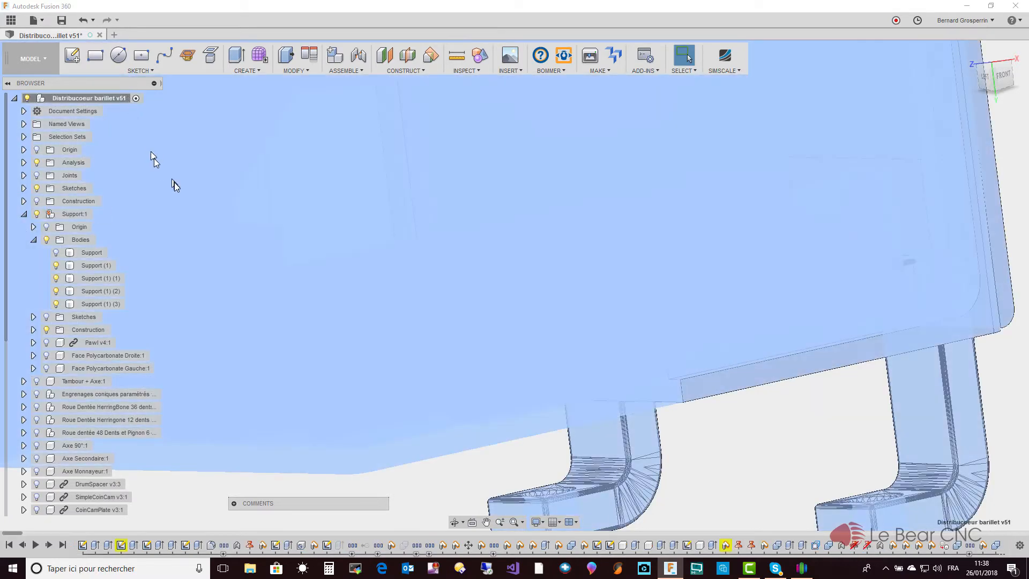
click(201, 491)
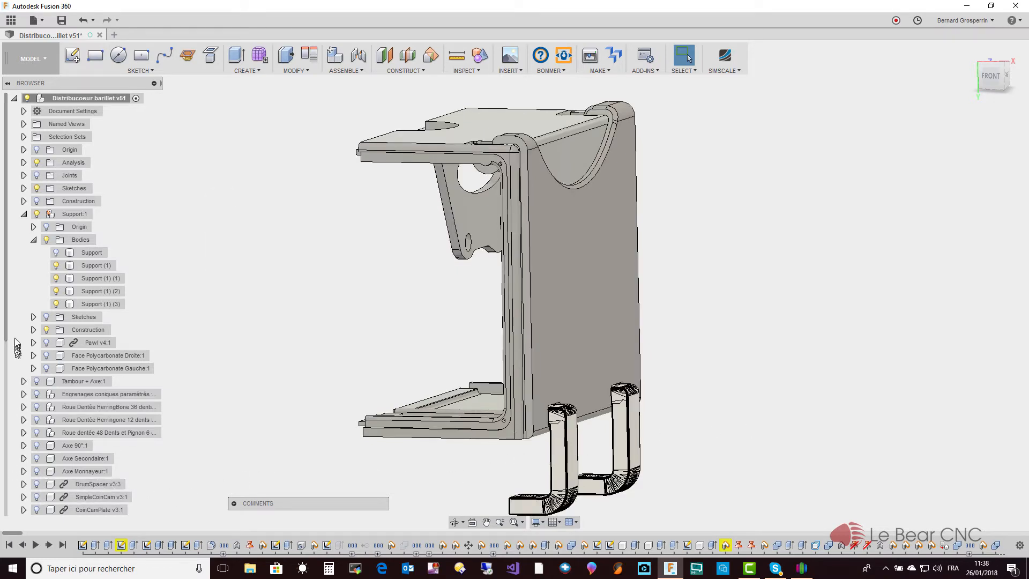
- Make the Tiroir Monnaie drawer visible and activate the Couvercle AR component
scroll(11, 428, down, 3)
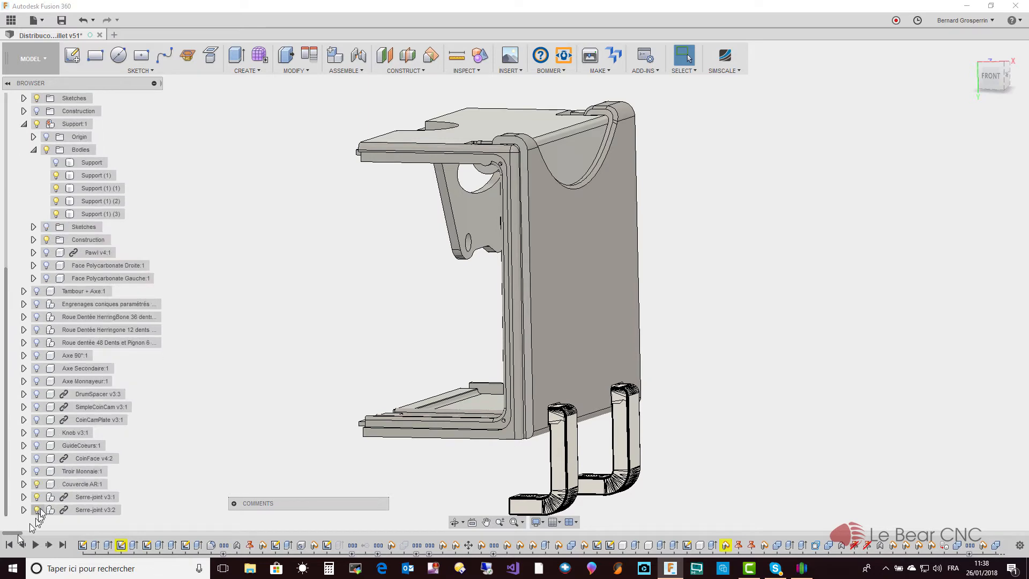
click(36, 471)
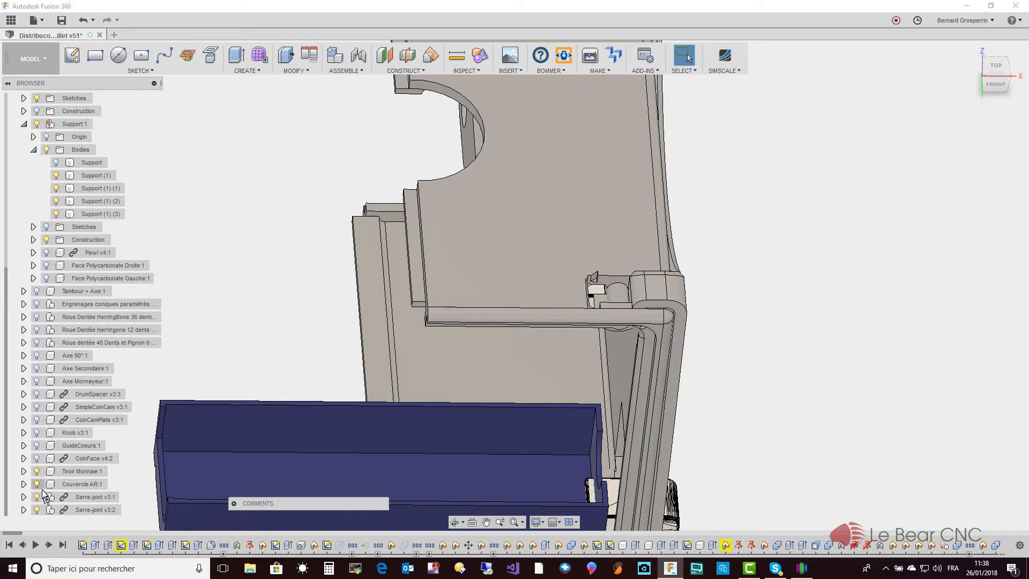
click(80, 484)
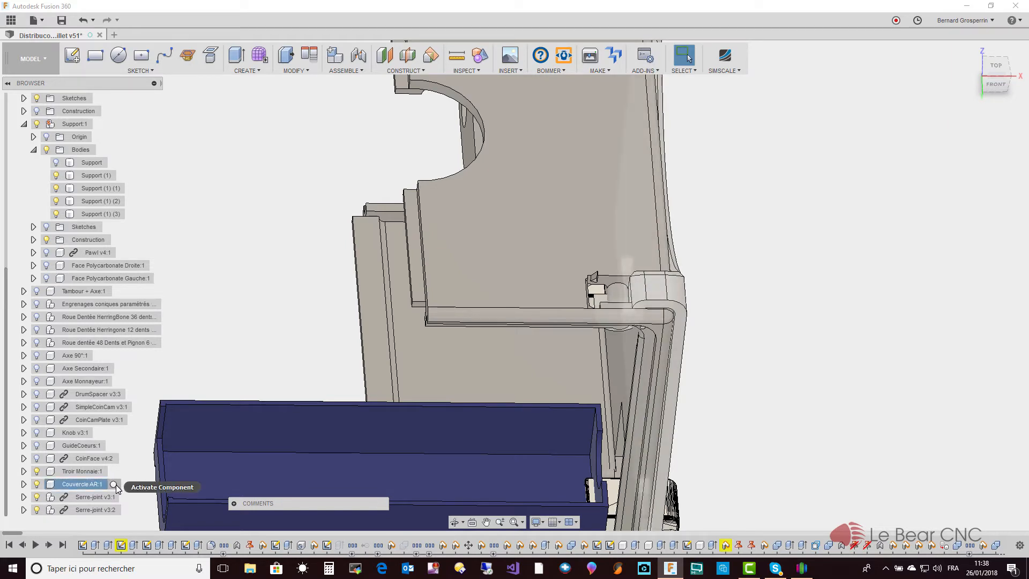
click(114, 485)
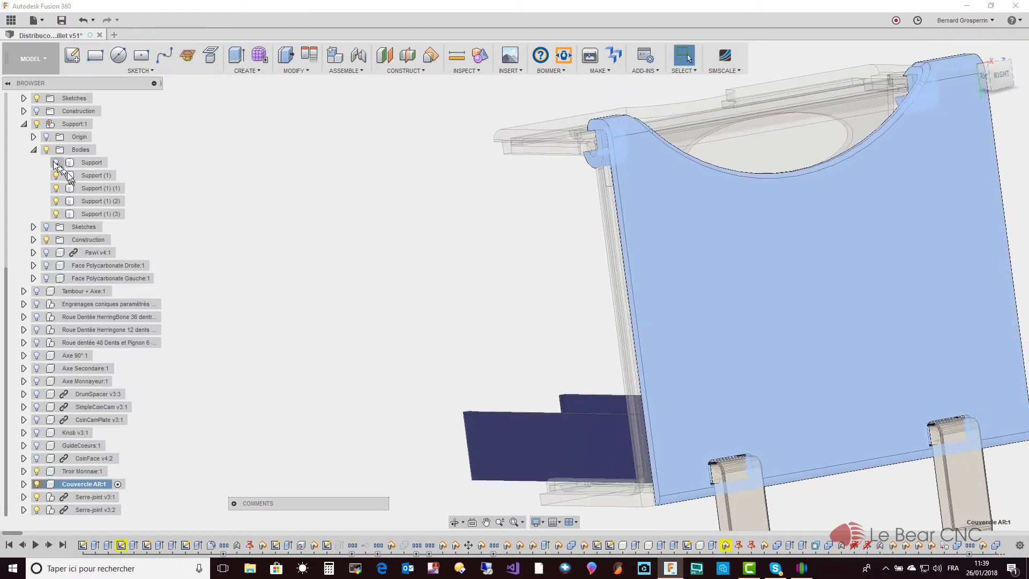
- Hide the Support bodies and the Couvercle AR cover so only the drawer and clamps are displayed
click(47, 150)
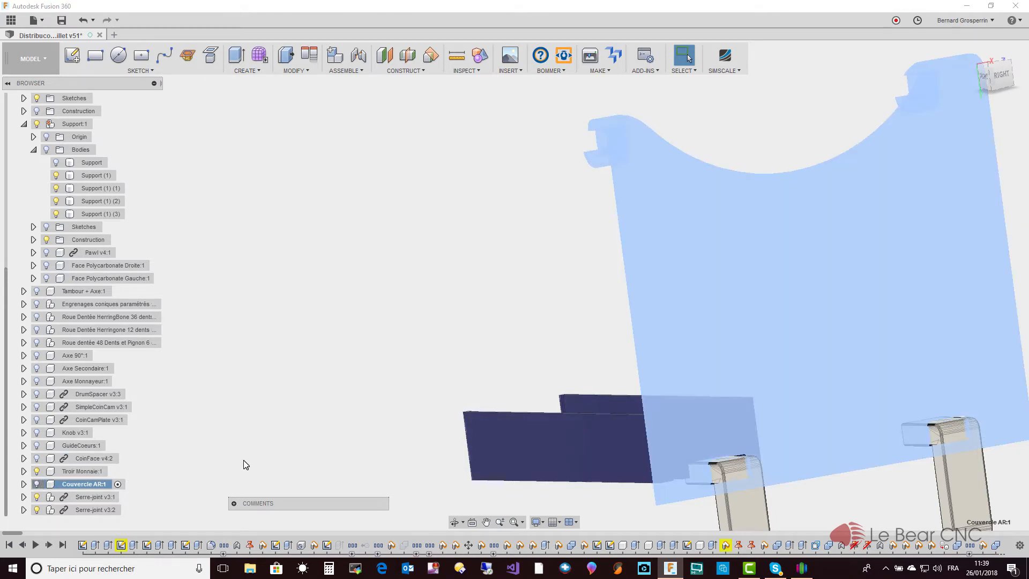
click(243, 460)
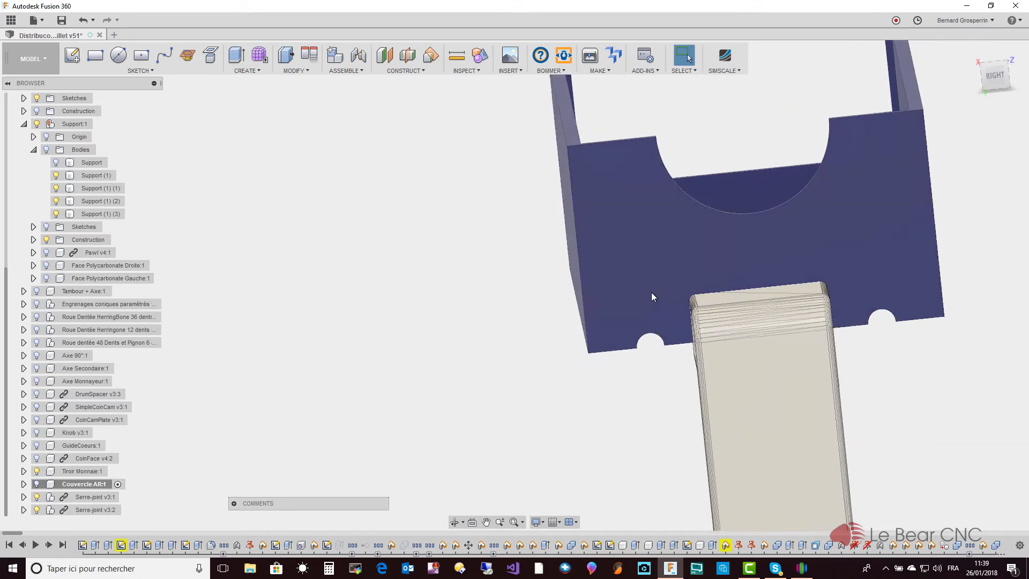
click(652, 293)
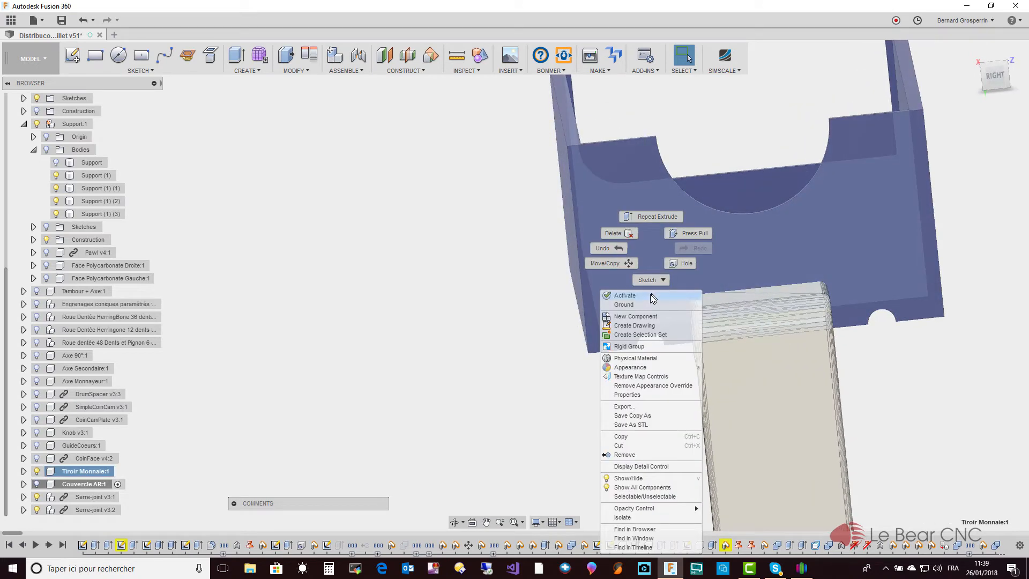
click(686, 235)
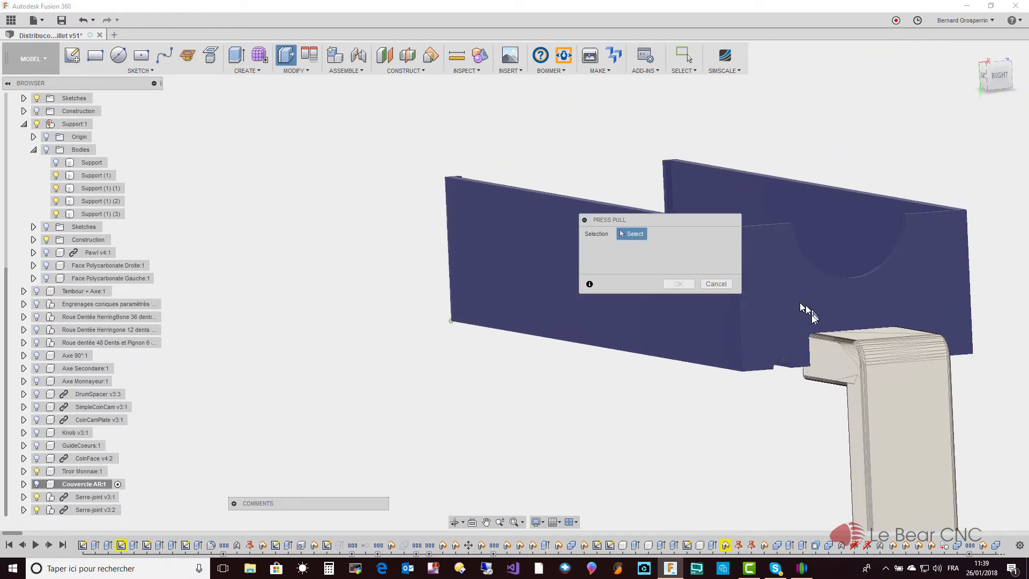
click(802, 318)
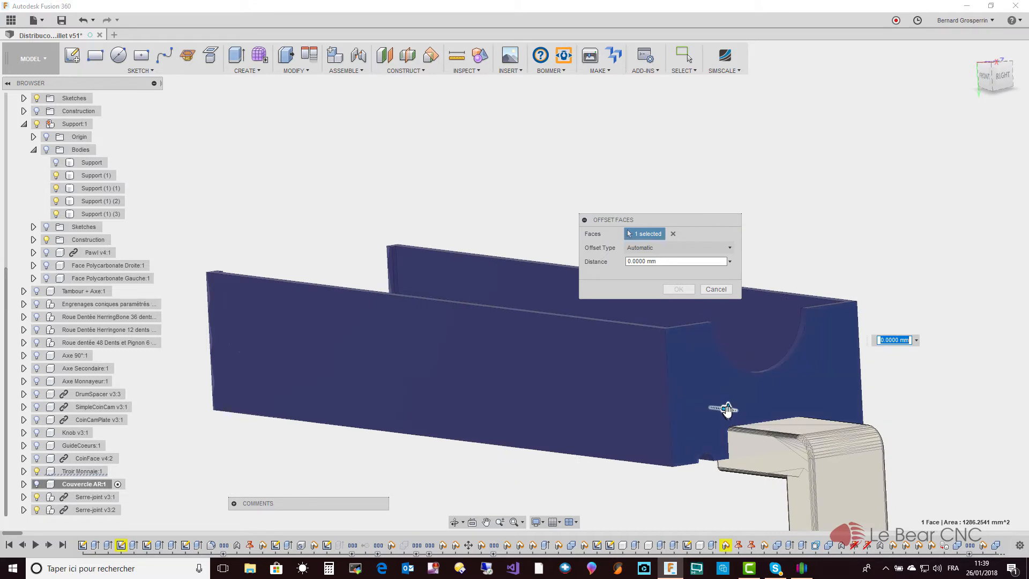
drag(725, 409, 742, 427)
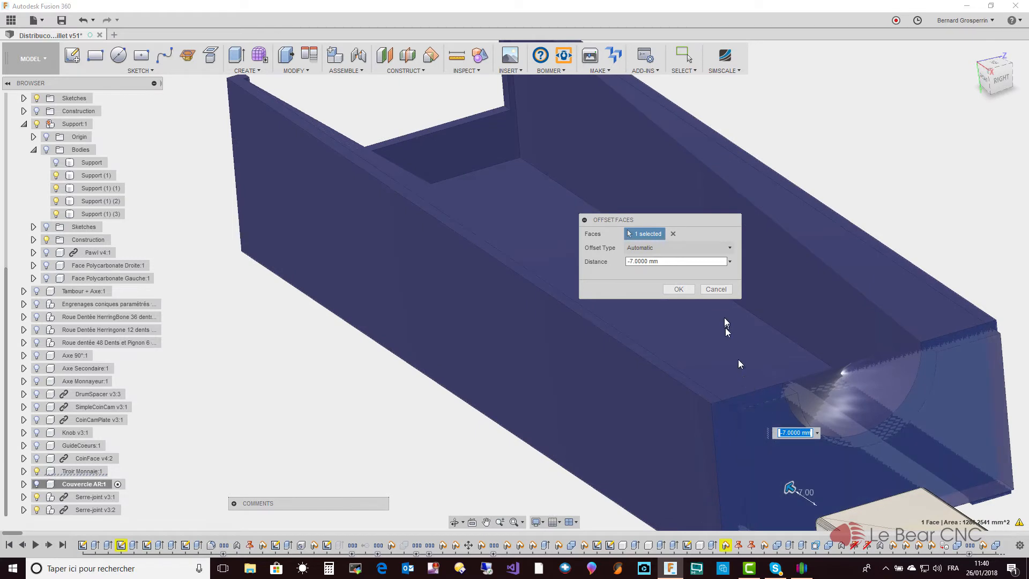
click(721, 291)
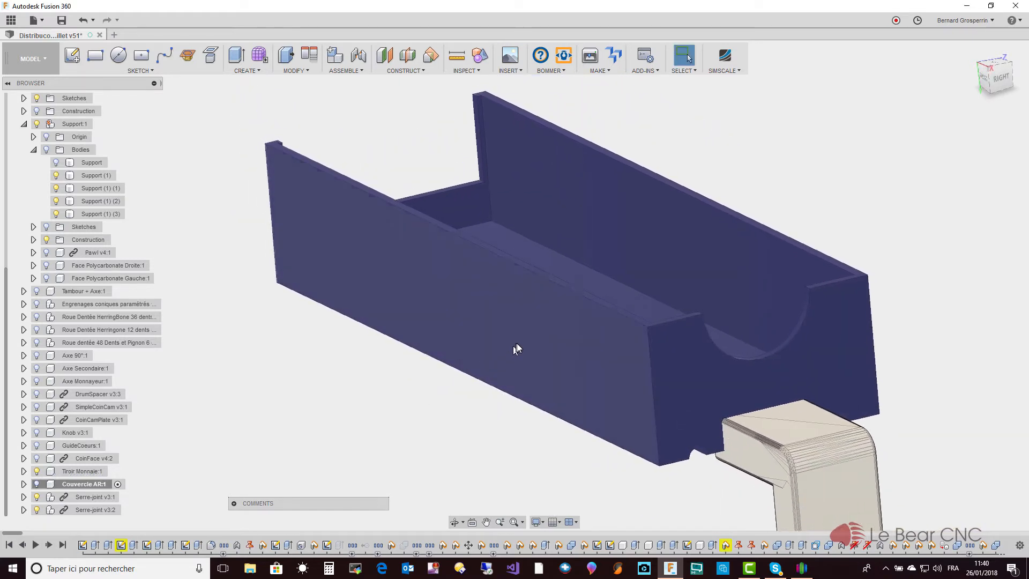
- Apply the Plastic - Translucent Glossy (Yellow) appearance to the whole Tiroir Monnaie body, removing the appearances applied to its faces
click(516, 343)
right_click(516, 343)
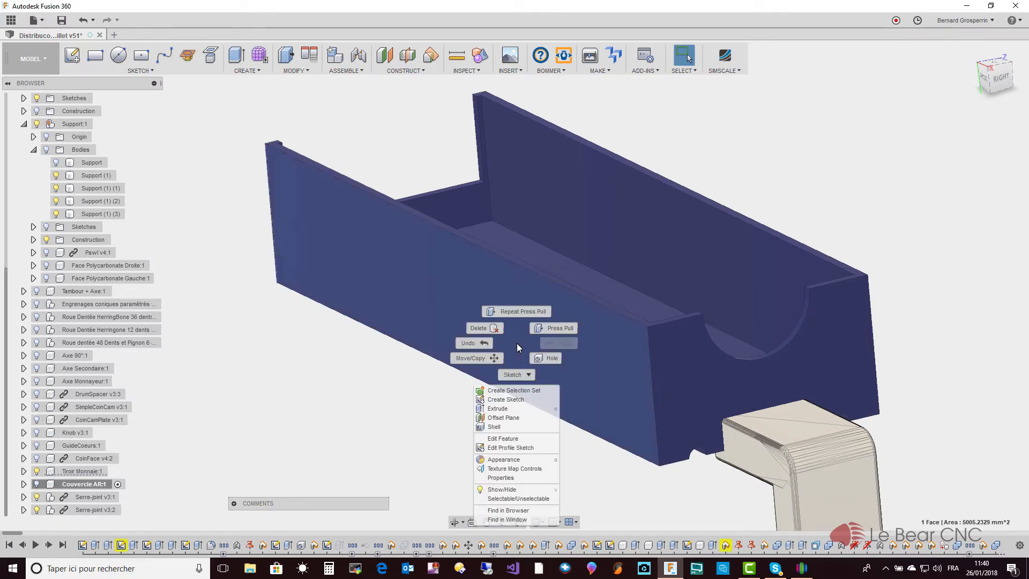
click(503, 459)
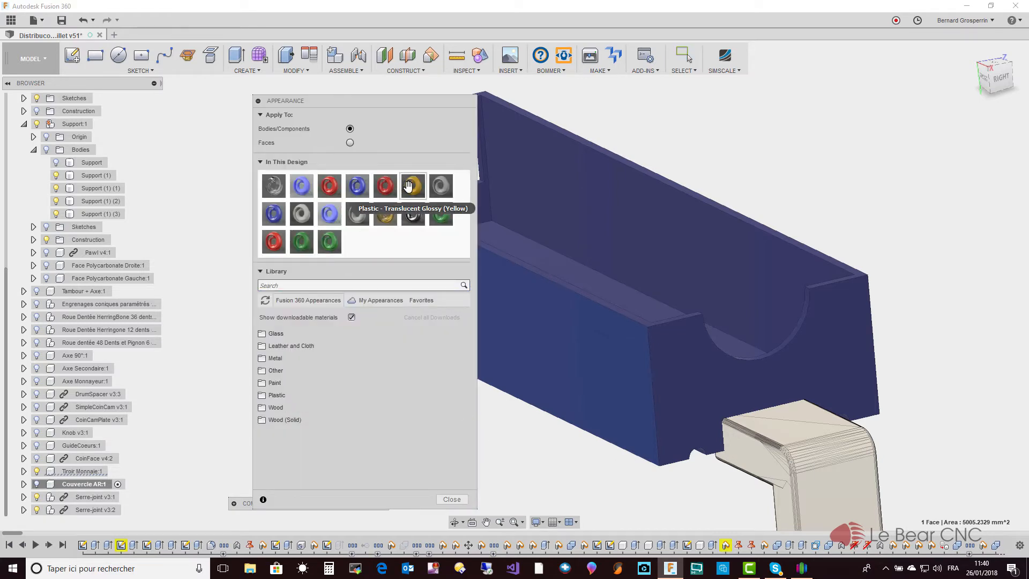
drag(409, 186, 521, 315)
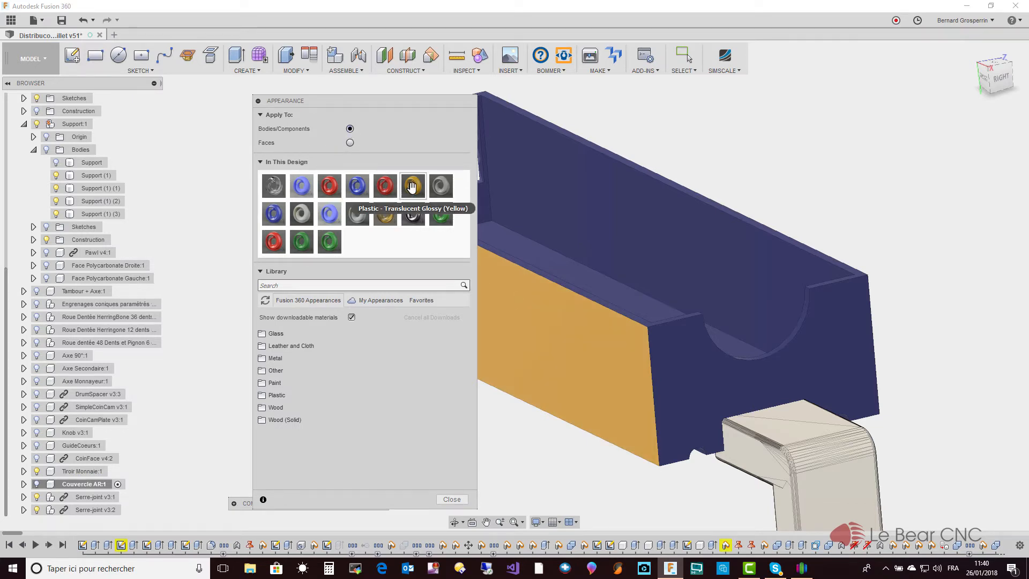
drag(412, 185, 654, 304)
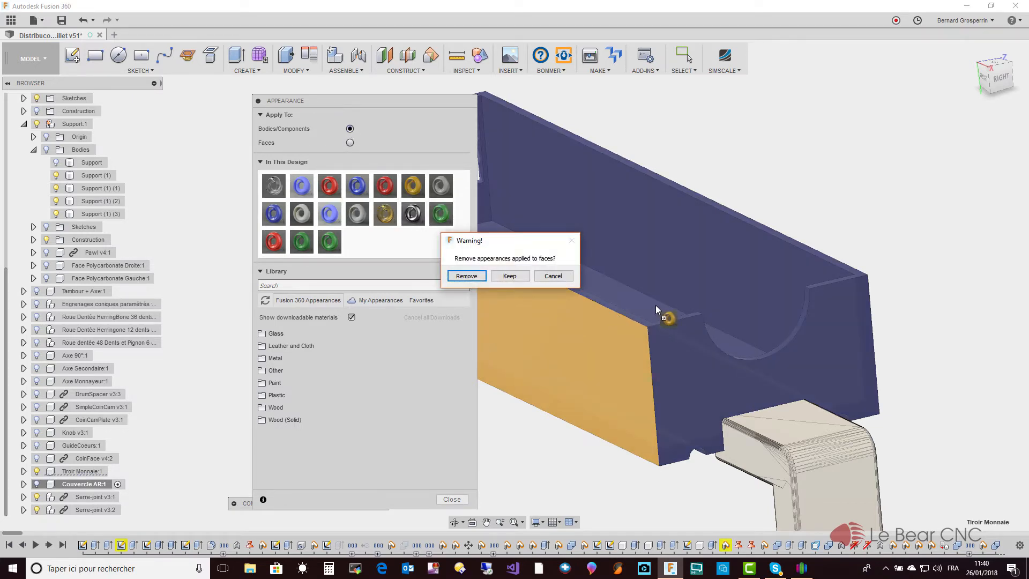
click(466, 276)
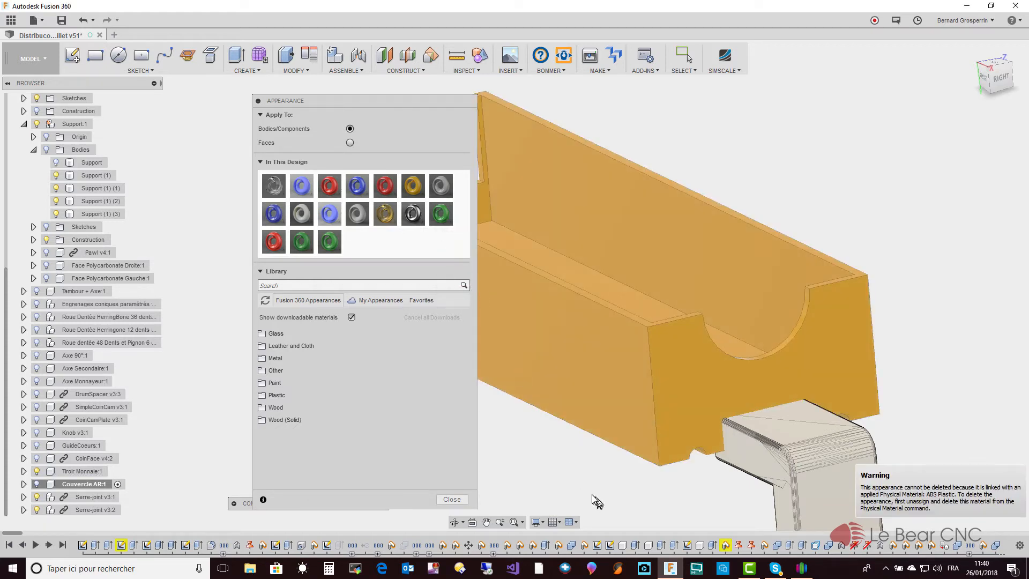
shift+middle_drag(591, 494, 592, 494)
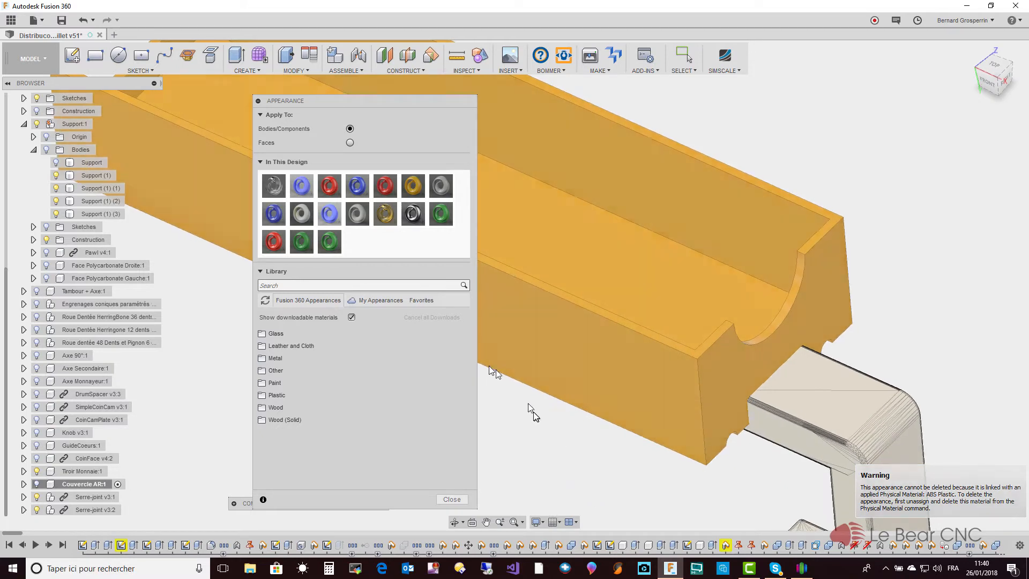
click(451, 499)
shift+middle_drag(452, 499, 676, 413)
click(673, 400)
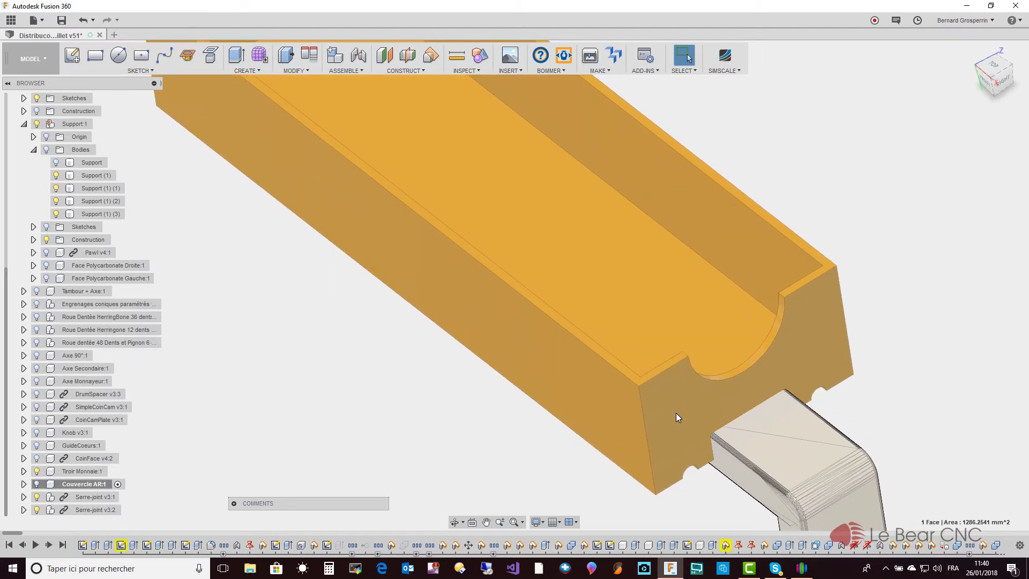
key(p)
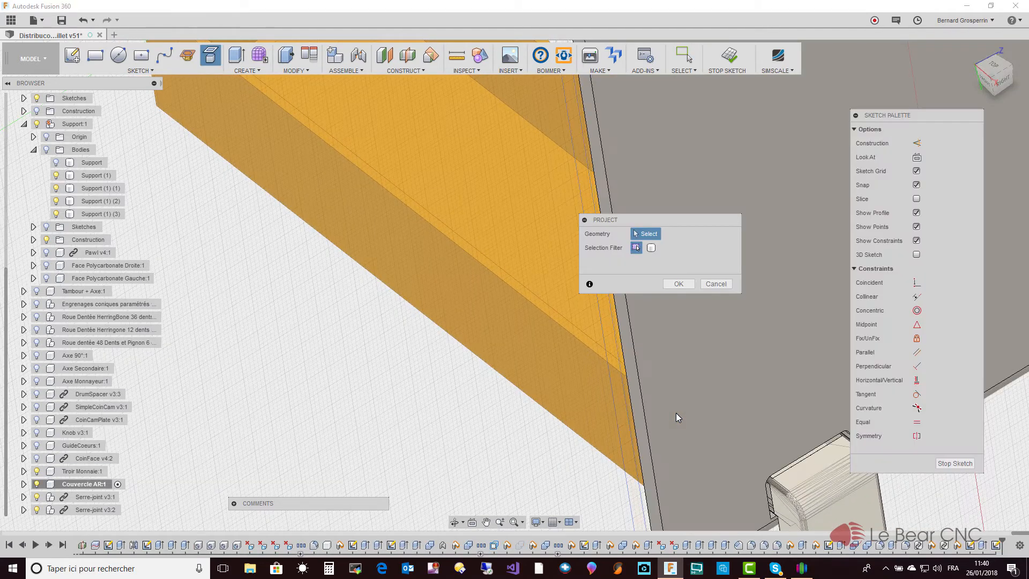
click(718, 284)
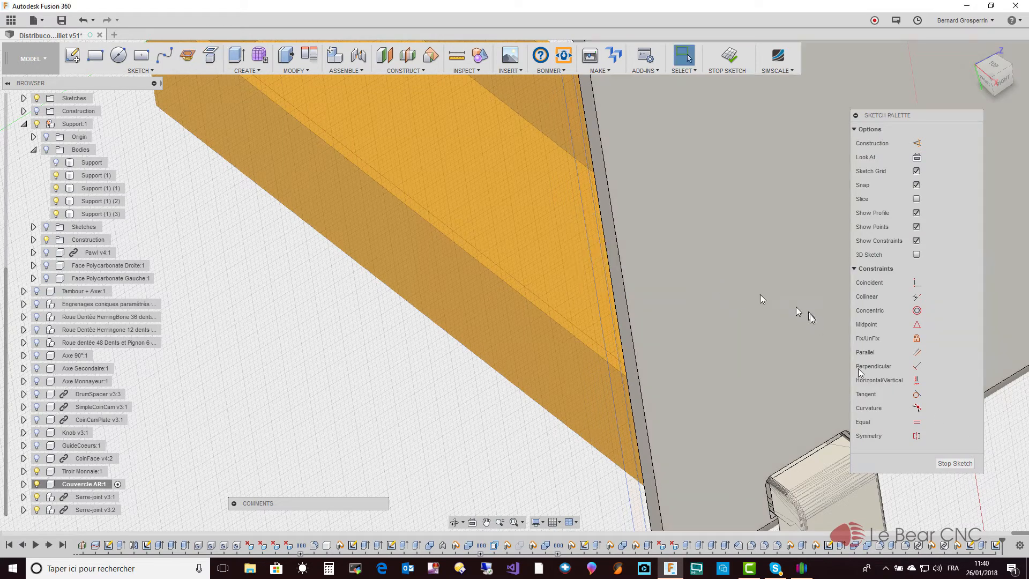
click(973, 464)
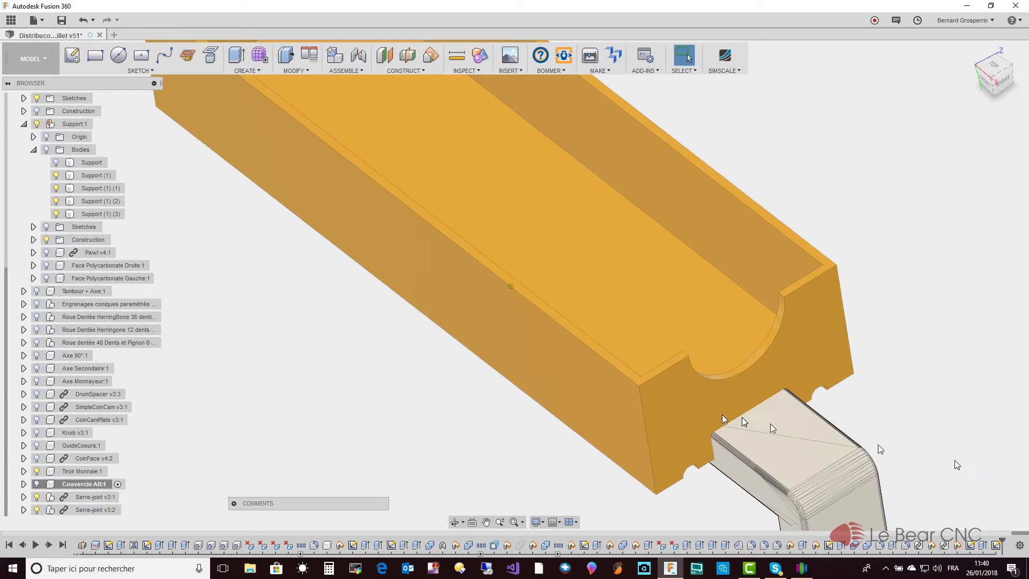
- Press Pull the drawer's notched end face beside the clamp by -5 mm with the Automatic offset type
right_click(674, 407)
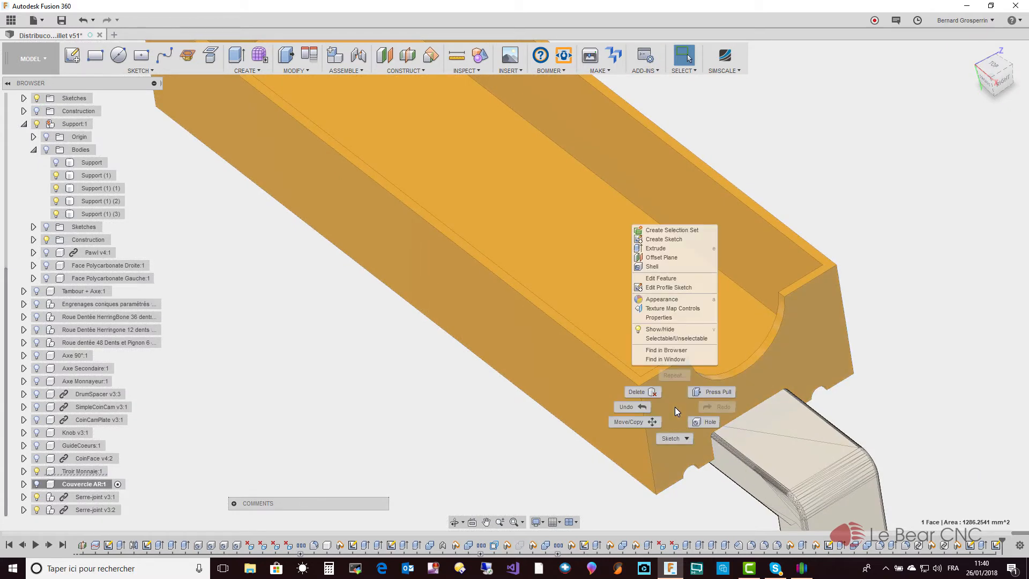
click(712, 392)
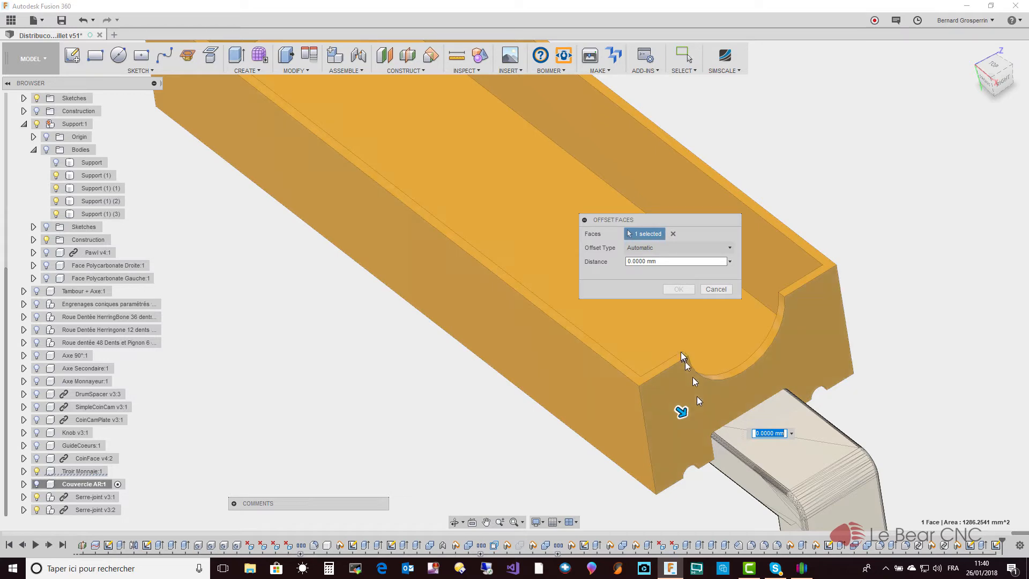
shift+middle_drag(657, 283, 718, 399)
drag(729, 388, 700, 378)
shift+middle_drag(700, 377, 767, 370)
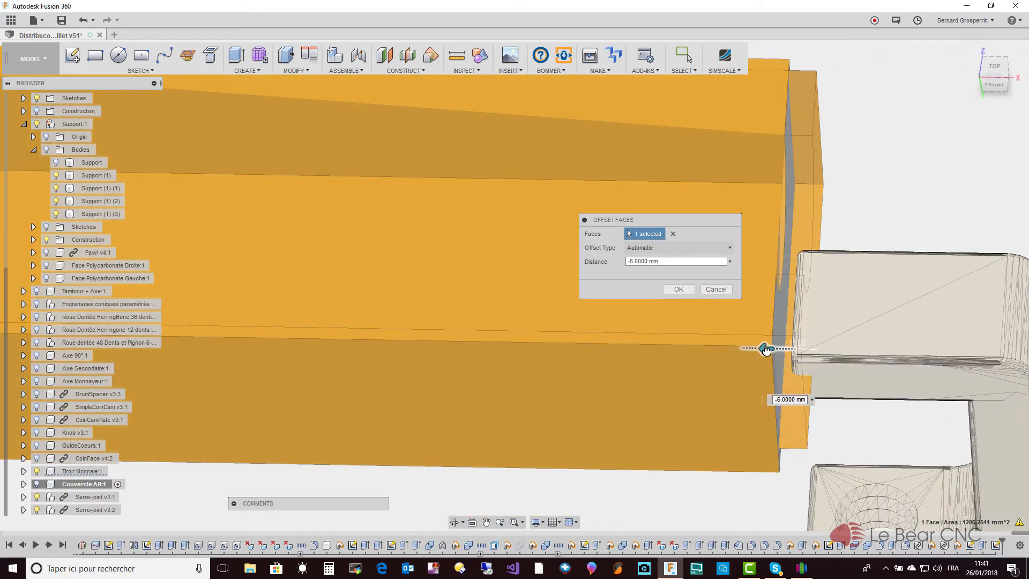
drag(766, 350, 770, 351)
shift+middle_drag(772, 355, 784, 369)
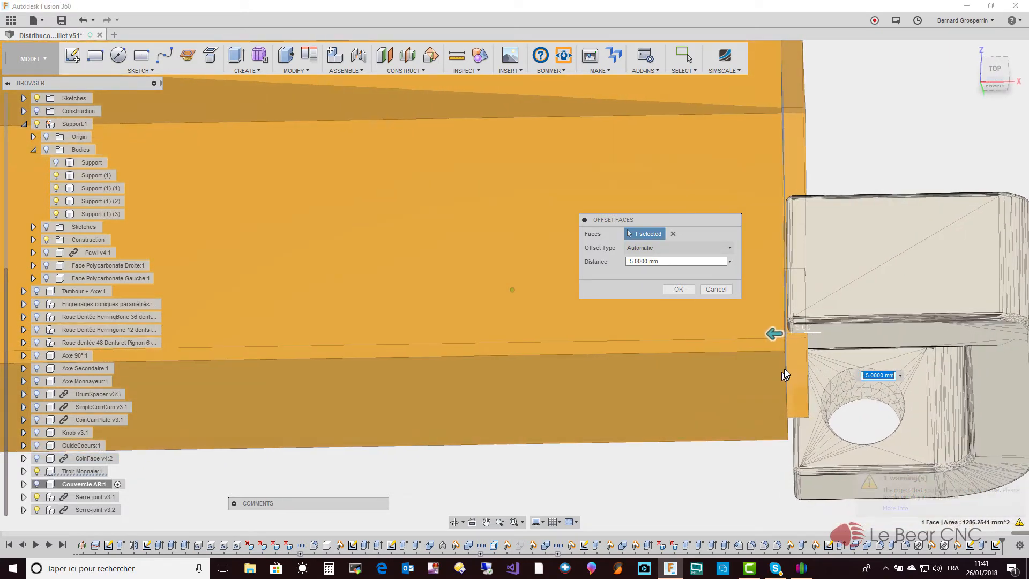
click(678, 289)
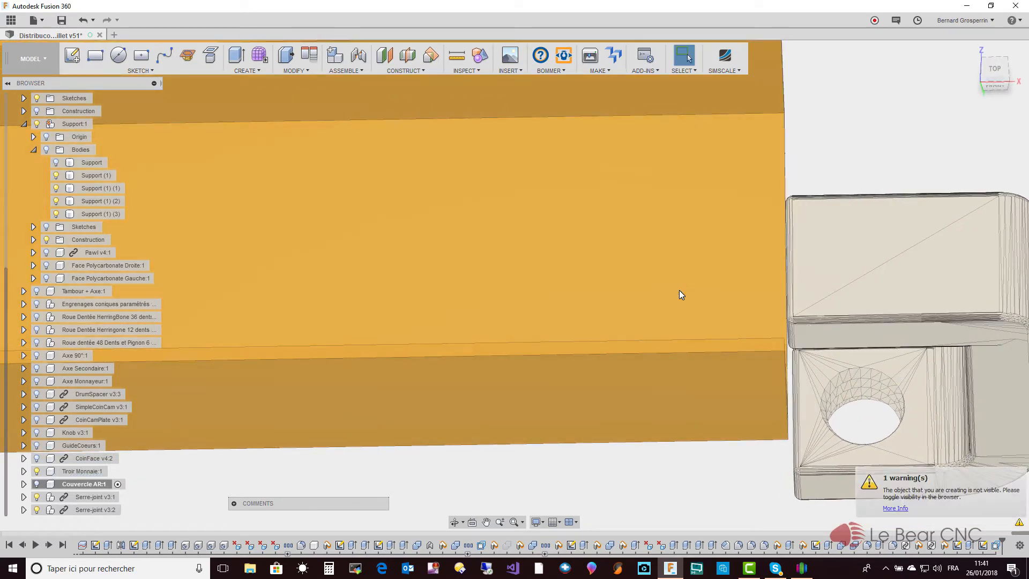
shift+middle_drag(680, 291, 676, 294)
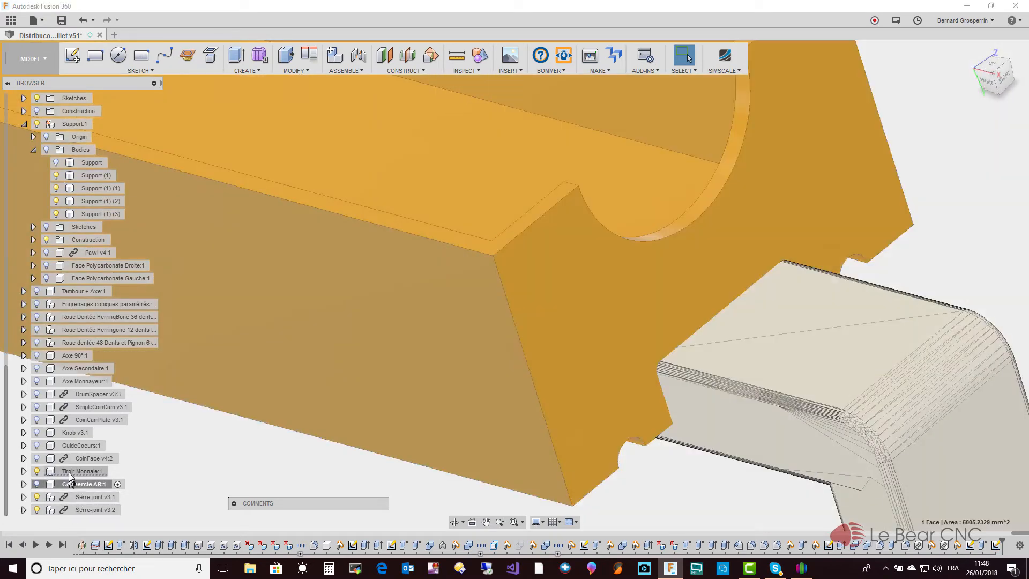
- Move Sketch25 from the assembly's top-level sketches into the Tiroir Monnaie component
click(69, 472)
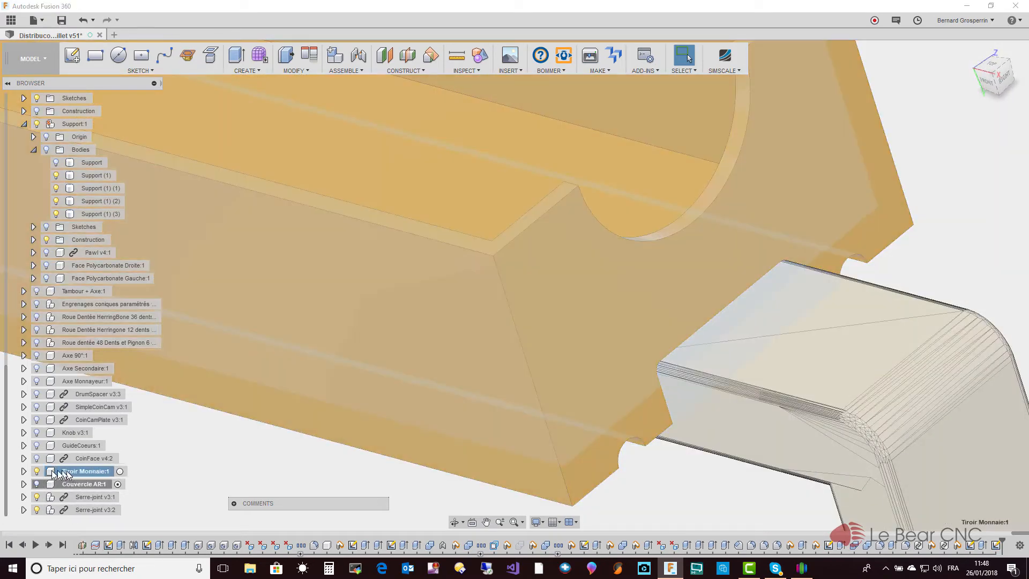
click(24, 471)
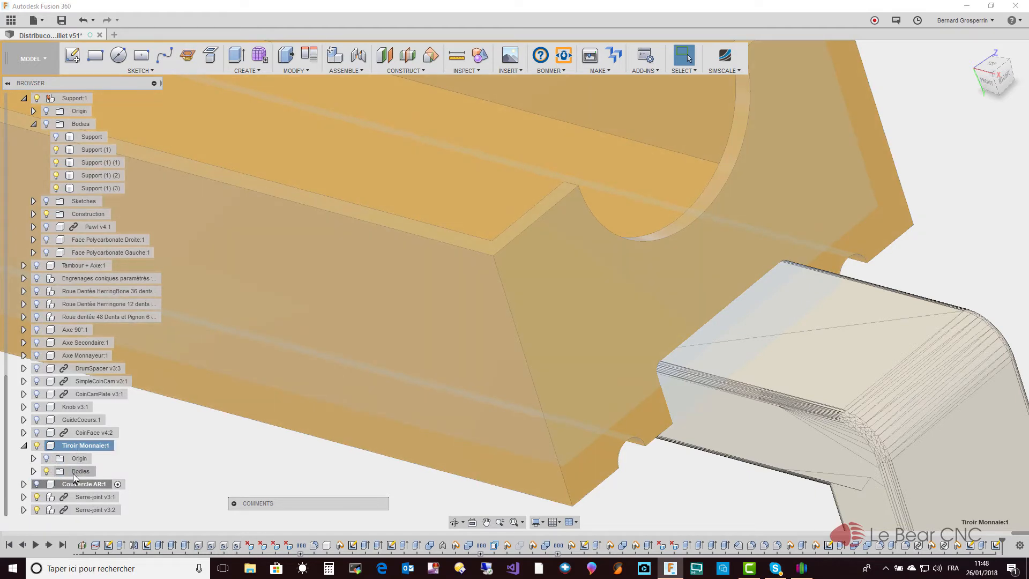
click(33, 471)
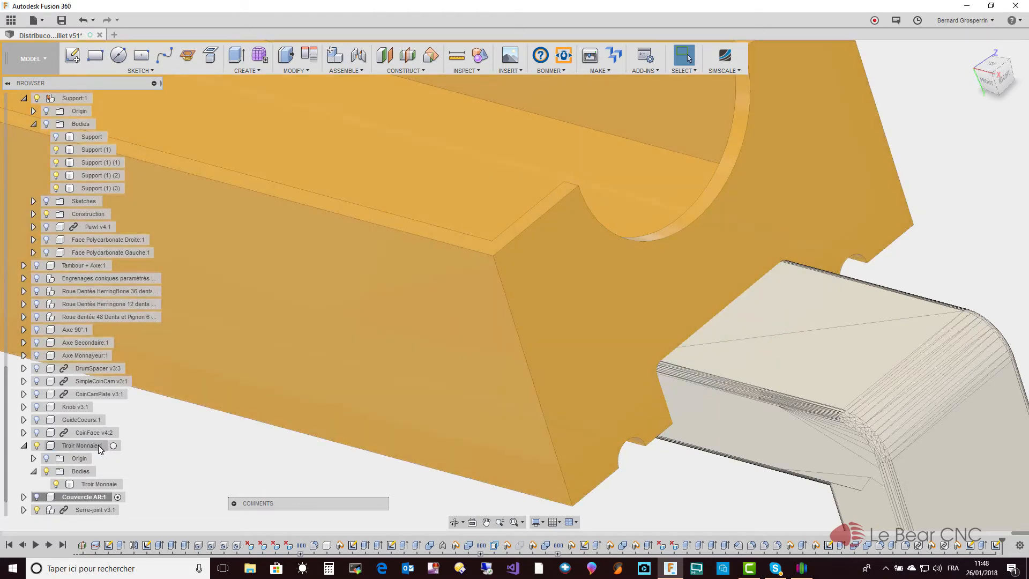
click(98, 445)
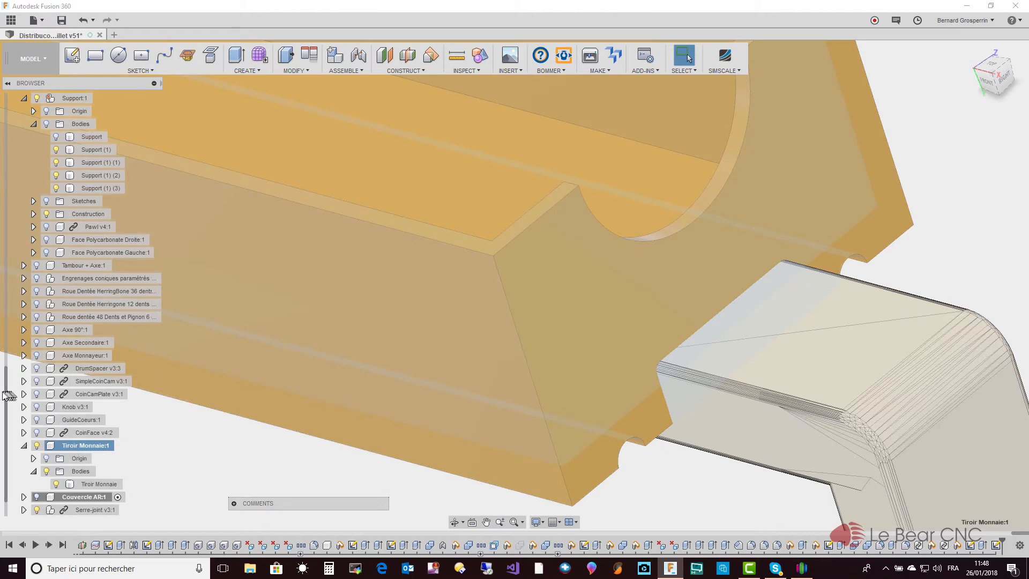
scroll(49, 404, up, 9)
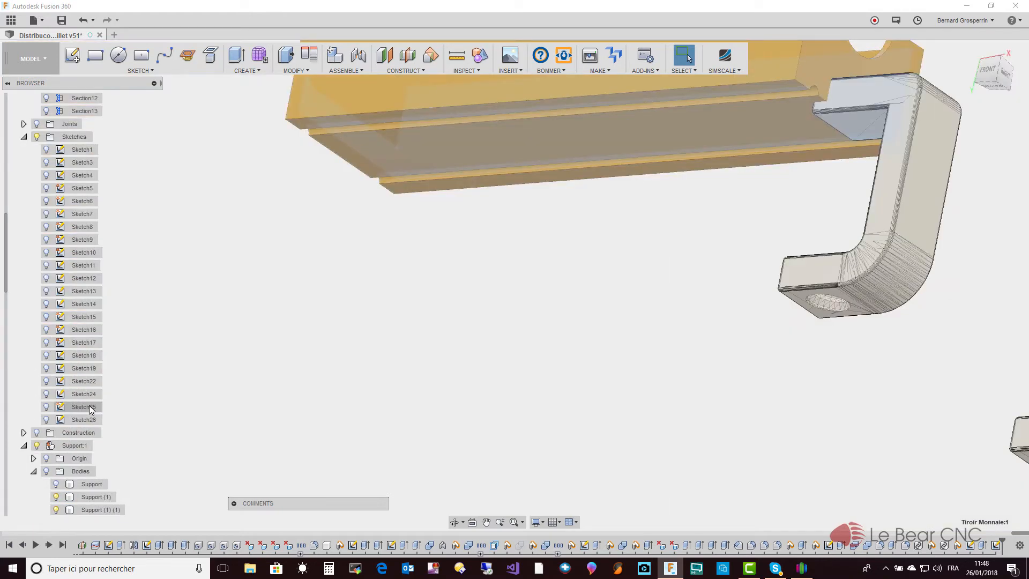
click(90, 408)
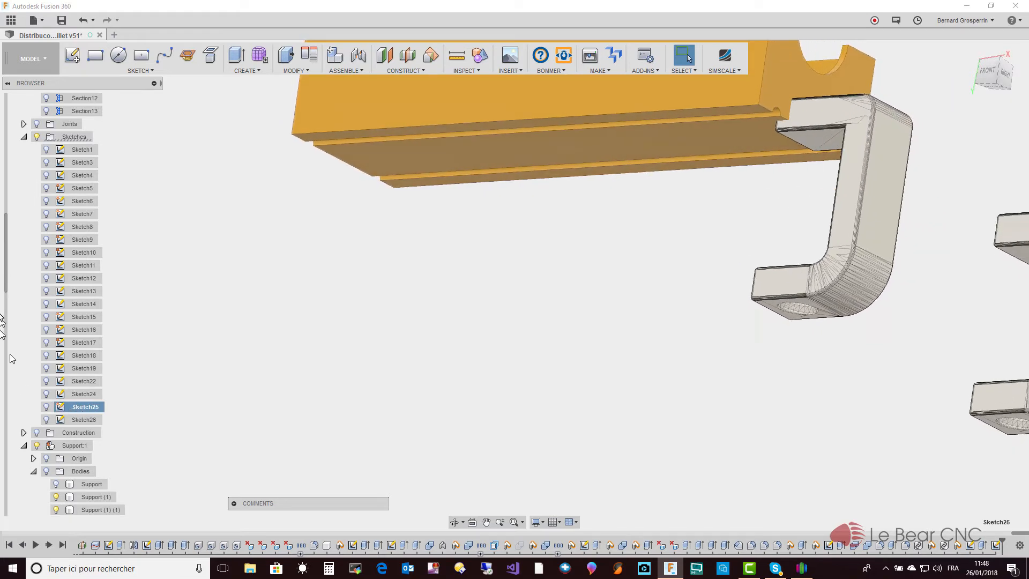
drag(8, 289, 4, 391)
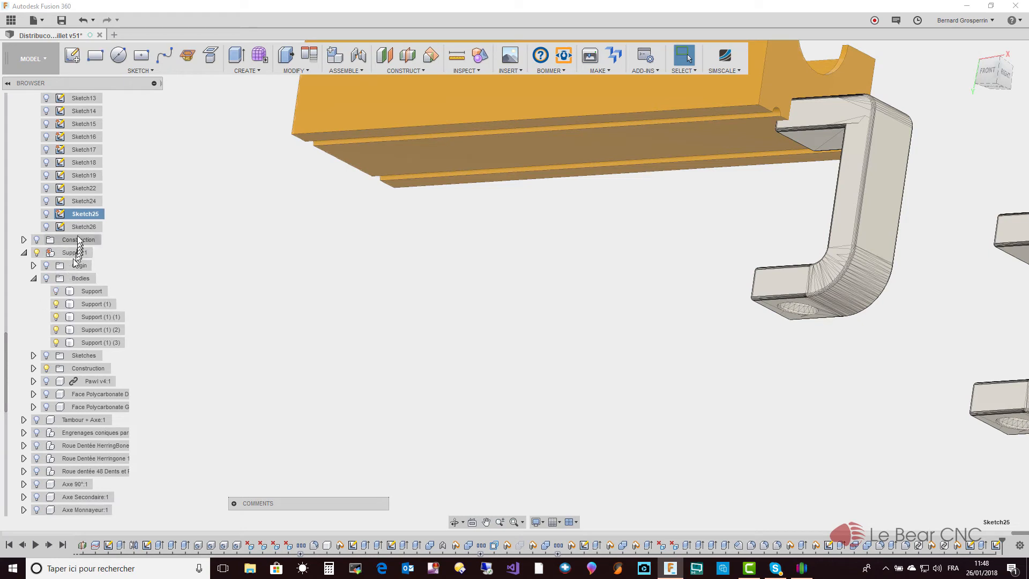
mouse_move(82, 216)
mouse_down()
mouse_move(84, 291)
mouse_move(57, 387)
mouse_move(69, 541)
mouse_move(57, 557)
mouse_move(70, 457)
mouse_move(62, 435)
mouse_up()
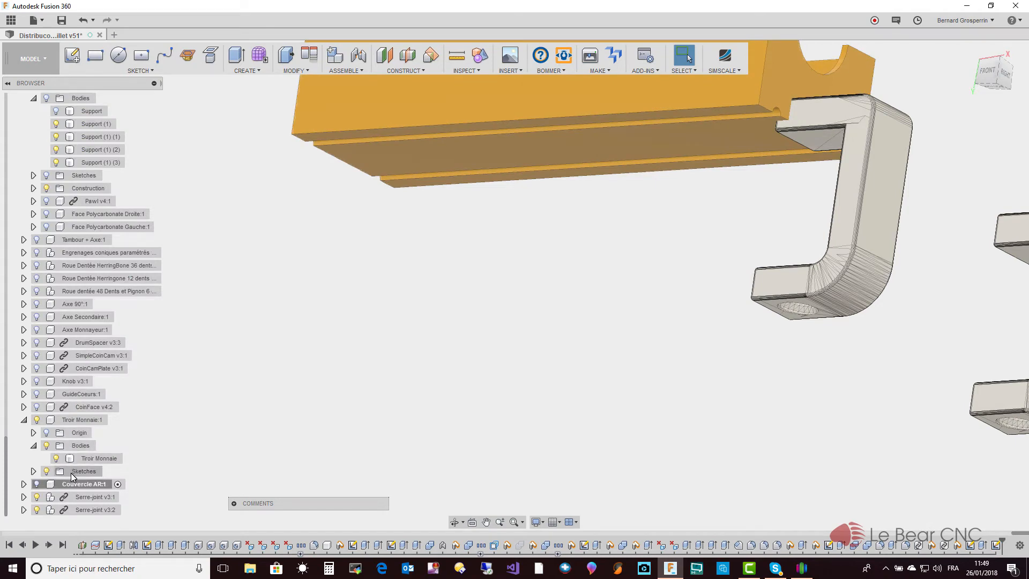
- Open Tiroir Monnaie's Sketch25 for editing, inspect it around the drawer, and close the sketch
click(33, 471)
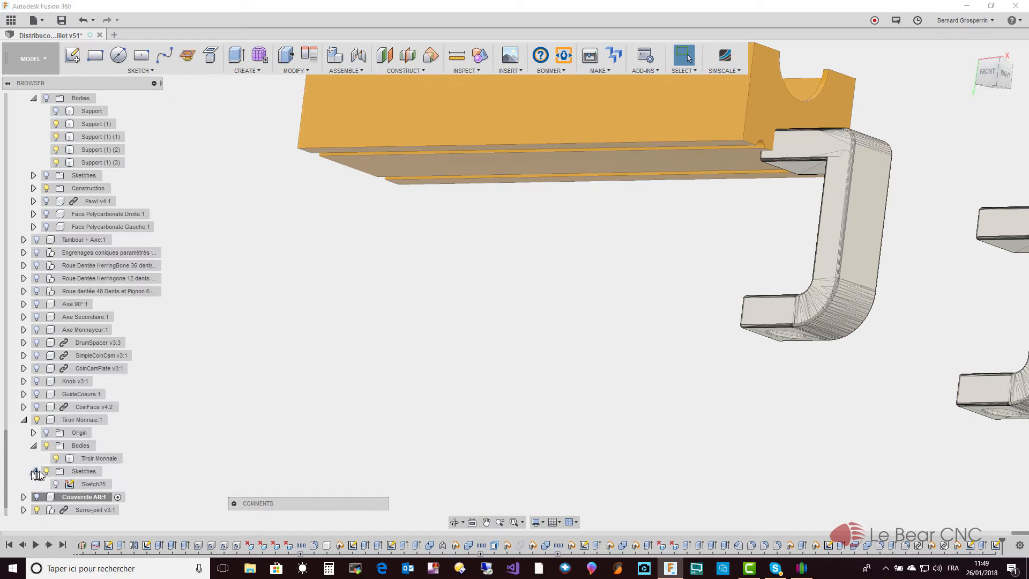
right_click(89, 486)
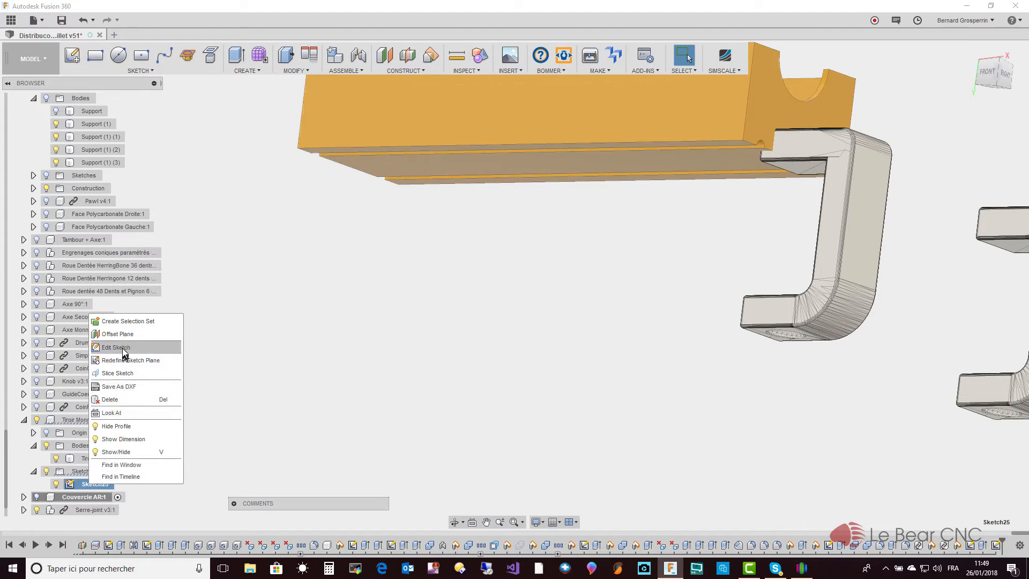
click(116, 347)
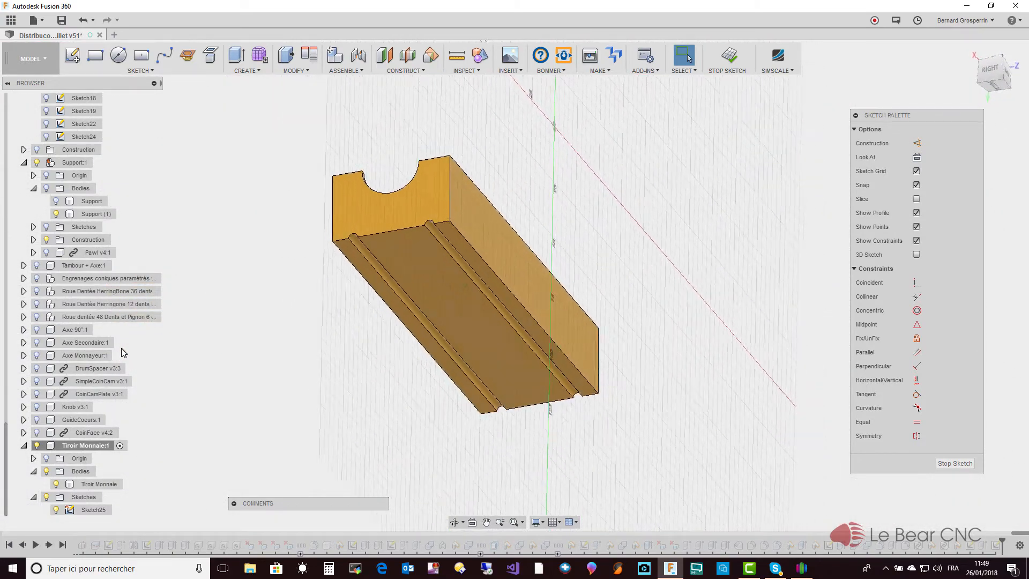
shift+middle_drag(121, 349, 648, 332)
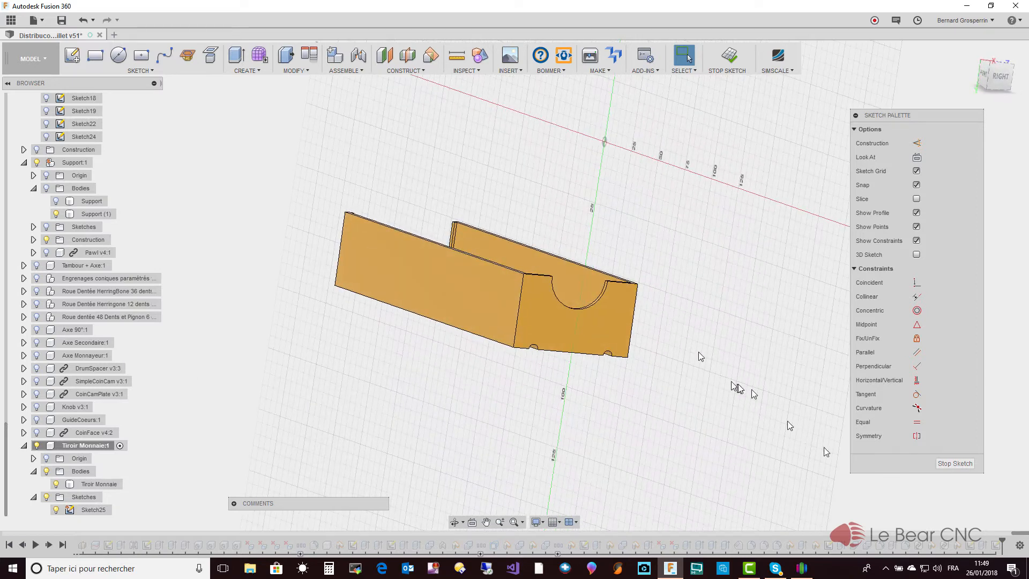
click(954, 463)
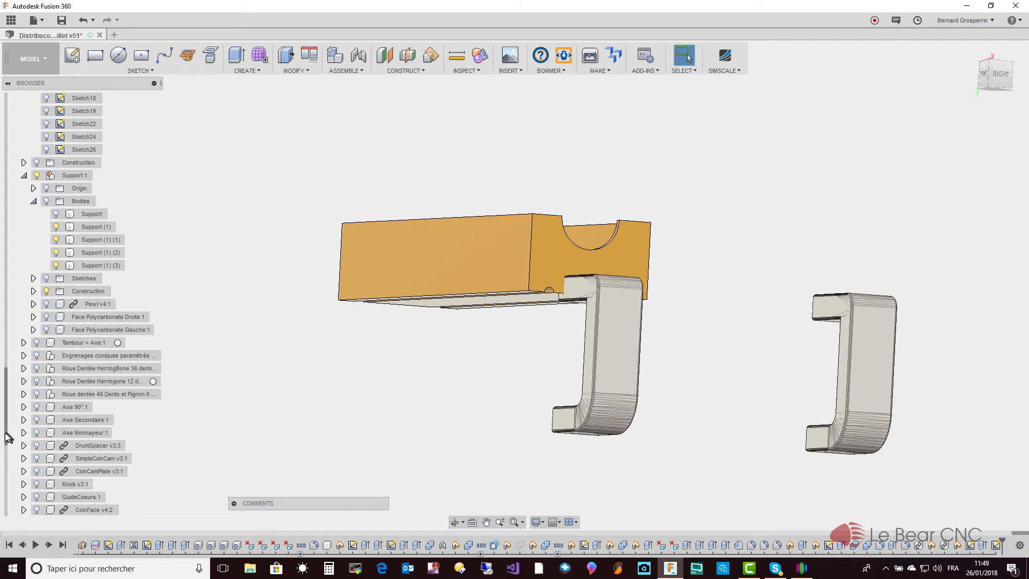
- Inspect Sketch25 in sketch editing with the Tiroir Monnaie body hidden, and redisplay the body after closing the sketch
drag(6, 498, 21, 536)
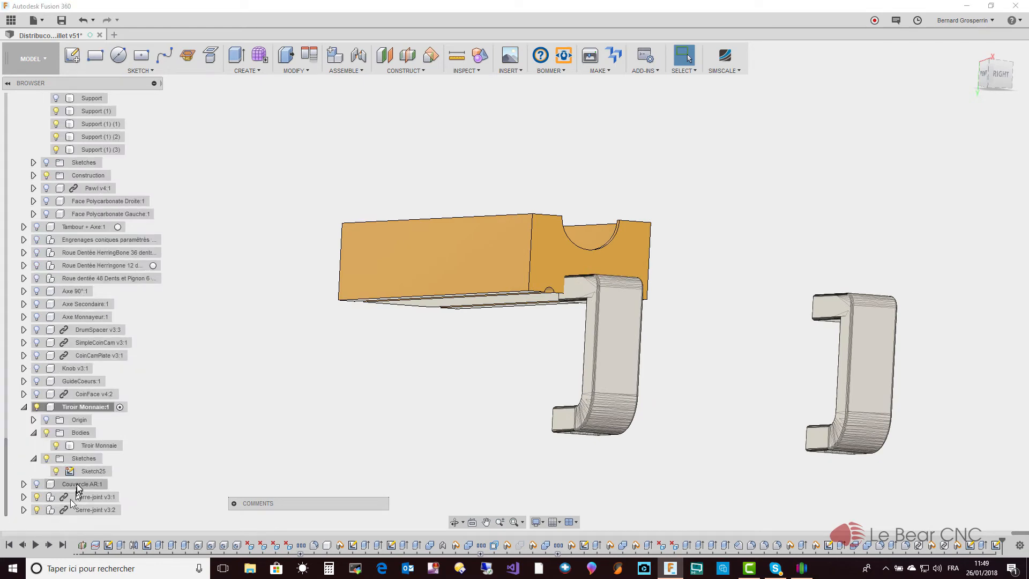
click(46, 432)
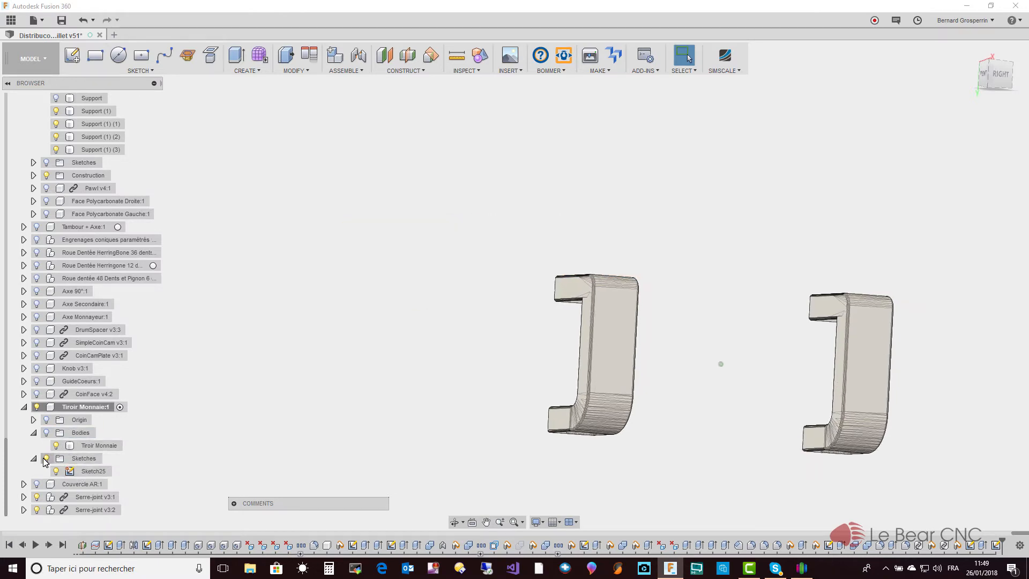
click(69, 471)
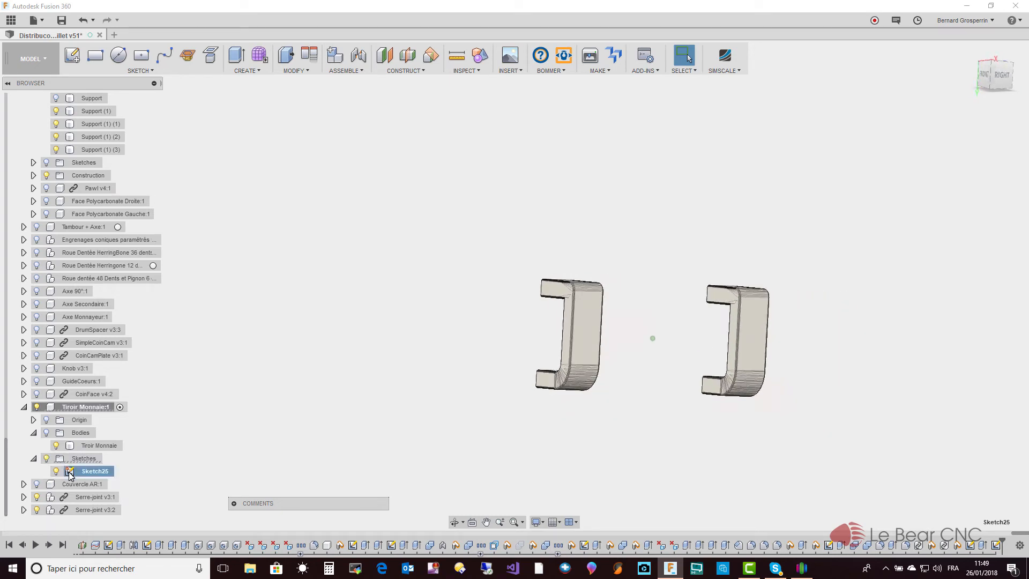
right_click(70, 474)
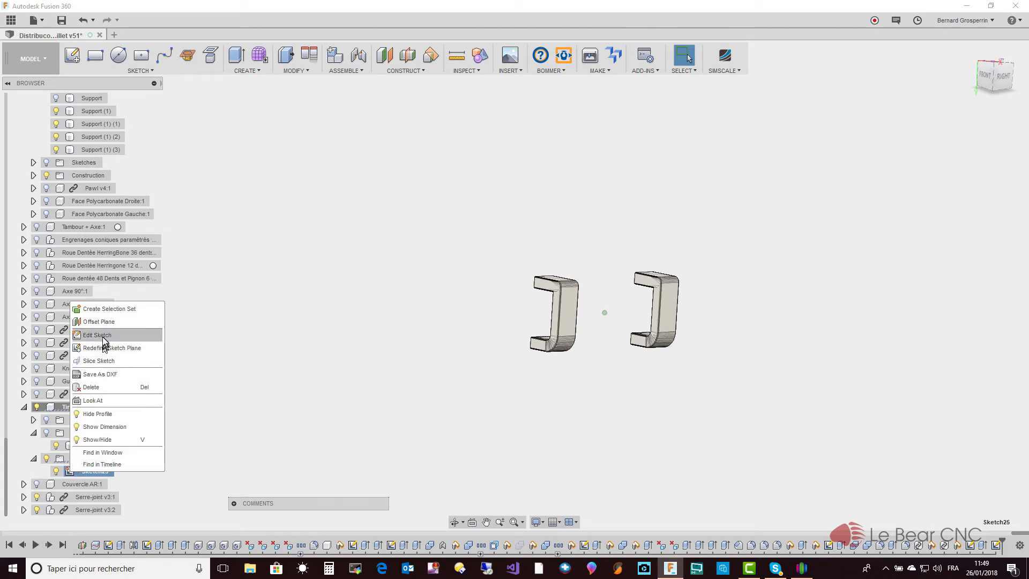
click(102, 336)
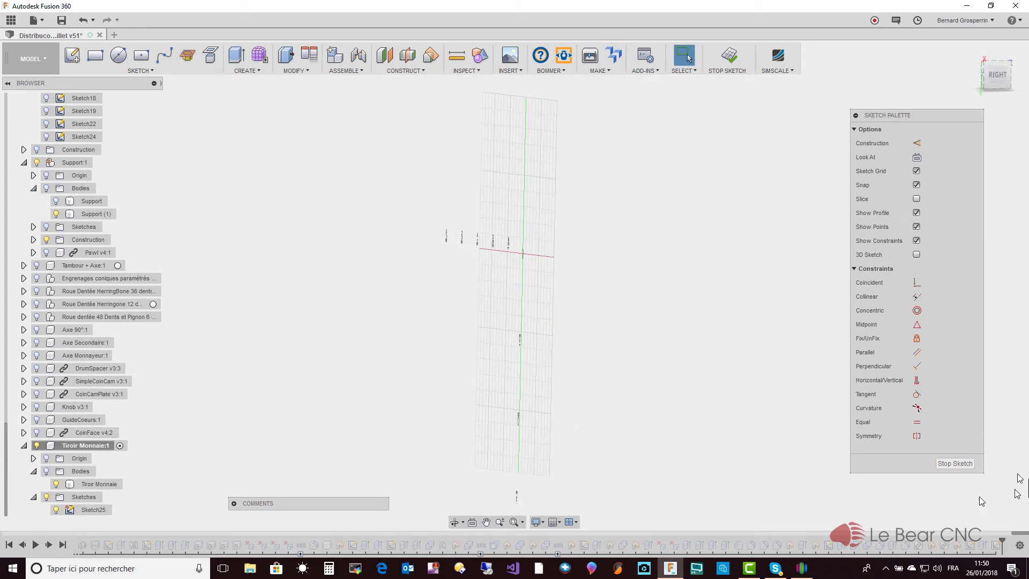
click(953, 464)
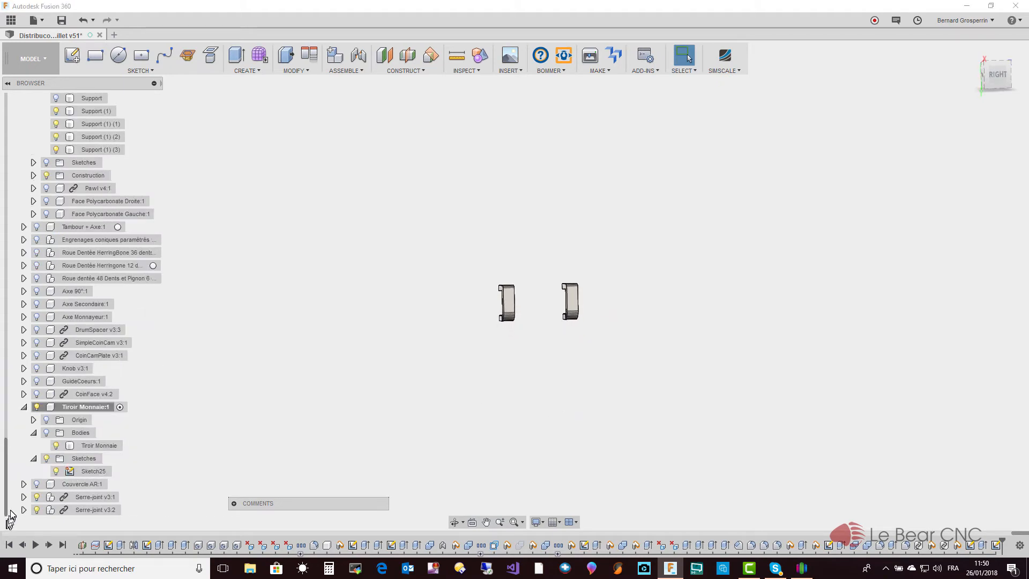
scroll(8, 499, down, 3)
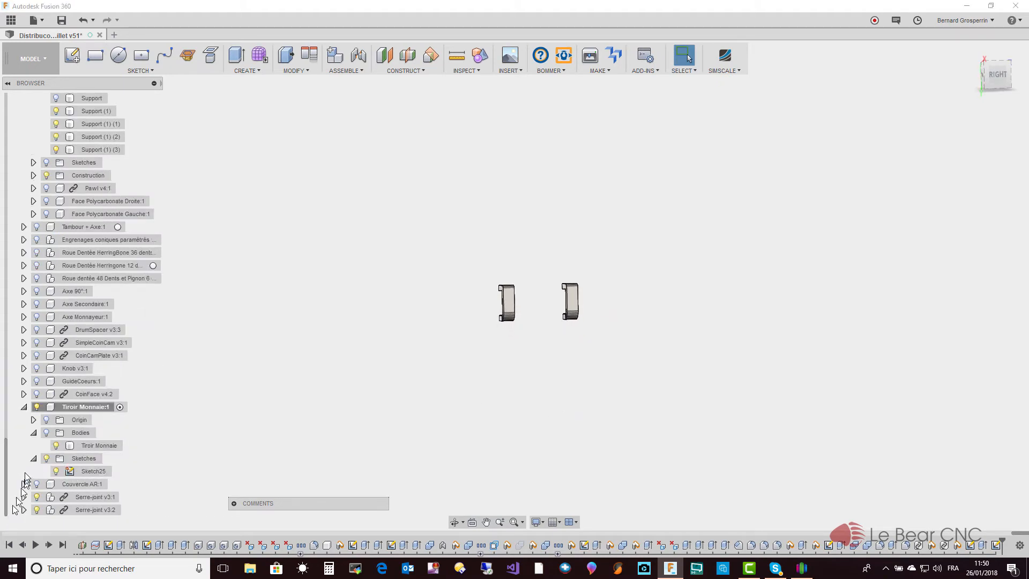
click(46, 434)
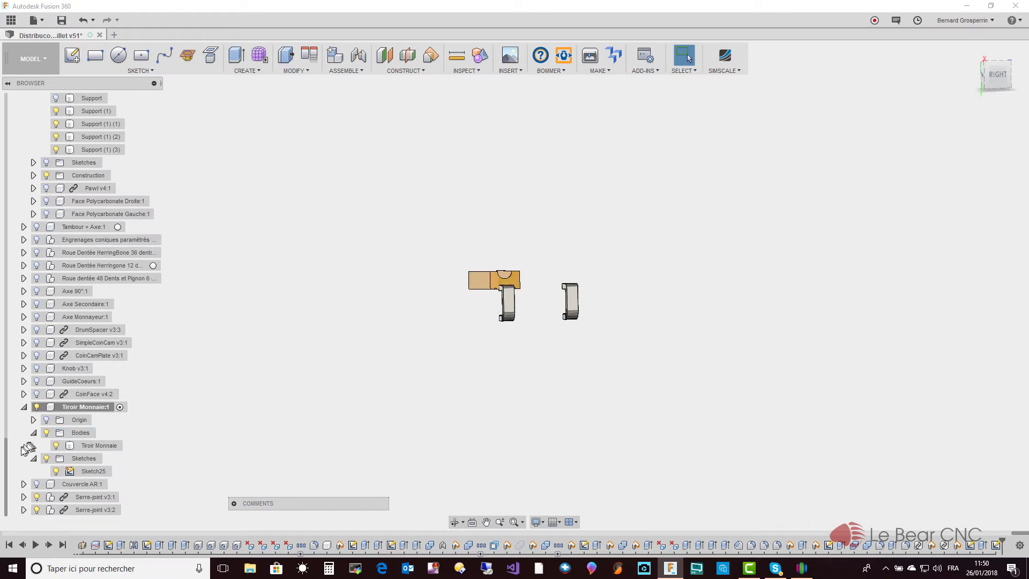
- Open the extrusion feature behind the drawer body to find its source sketch in the timeline, and cancel the edit
drag(2, 452, 10, 295)
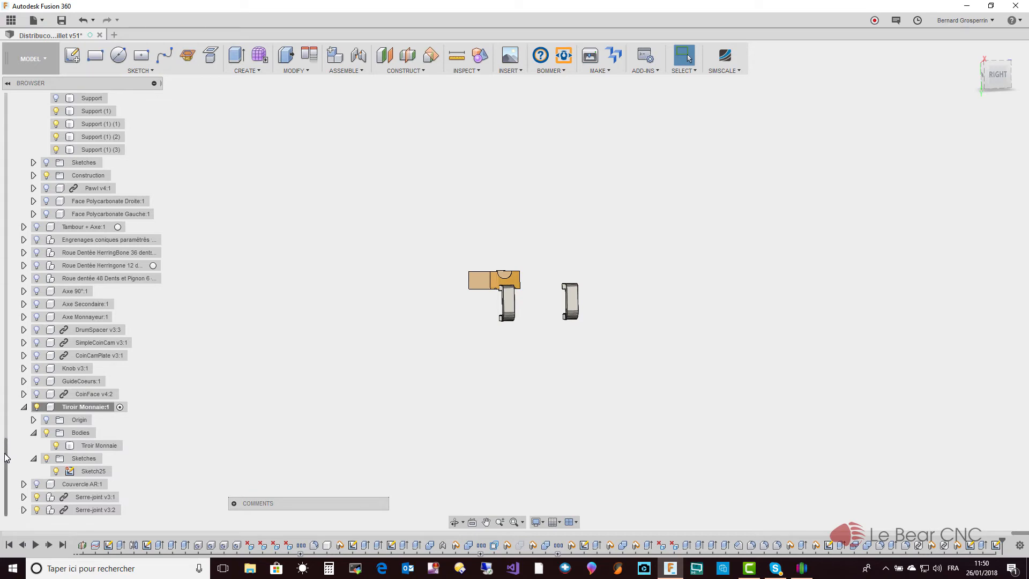
drag(7, 458, 6, 185)
right_click(495, 287)
click(486, 382)
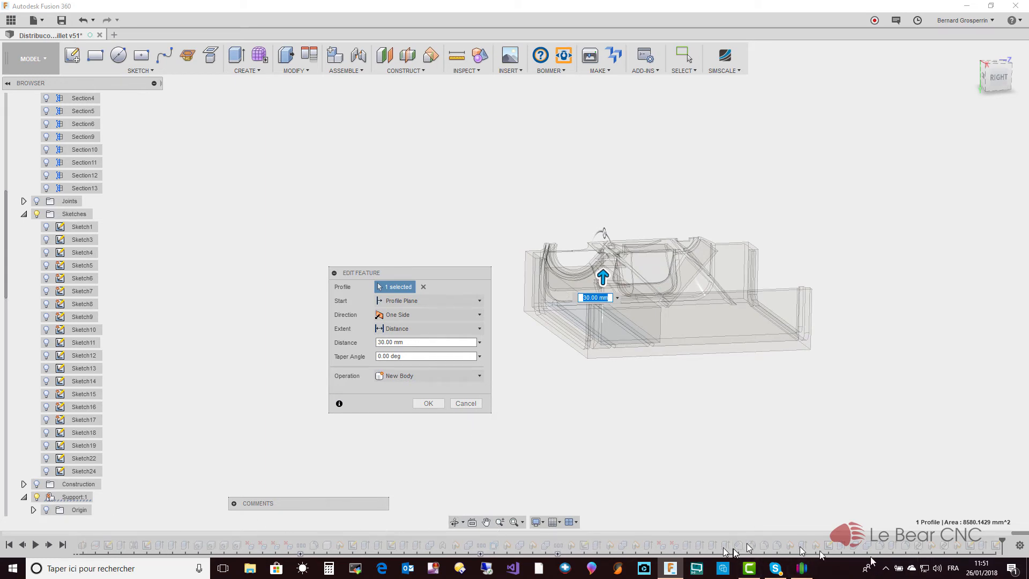
drag(1019, 533, 882, 538)
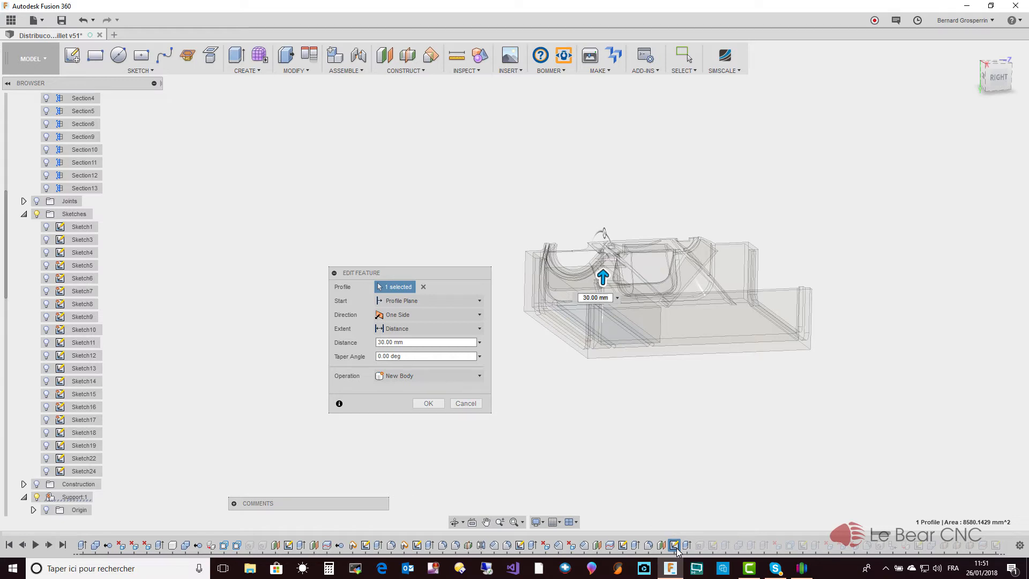
click(464, 403)
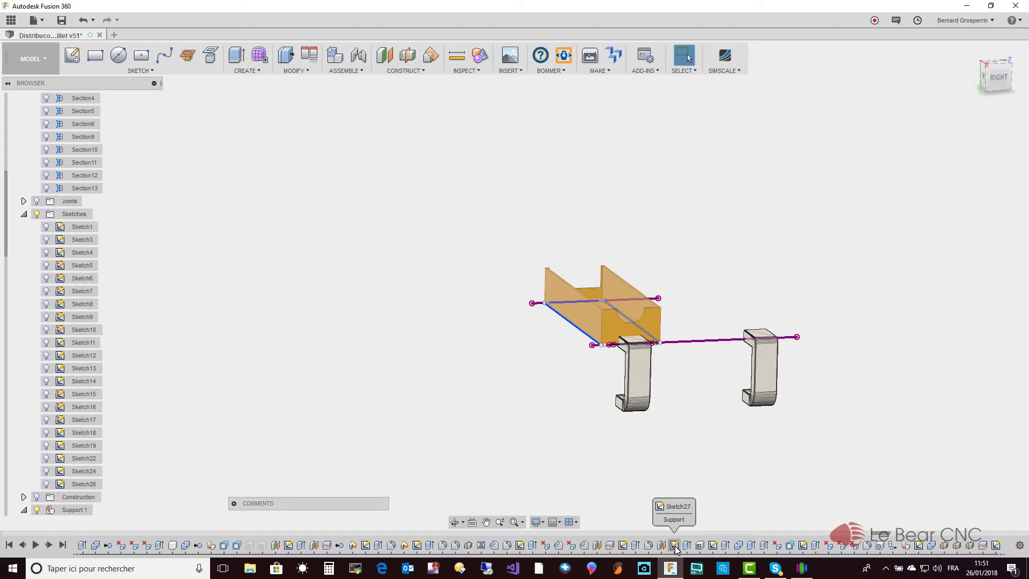
- Hide Sketch33 among the Support component's sketches and open Sketch27, the drawer's base profile, for editing
click(674, 545)
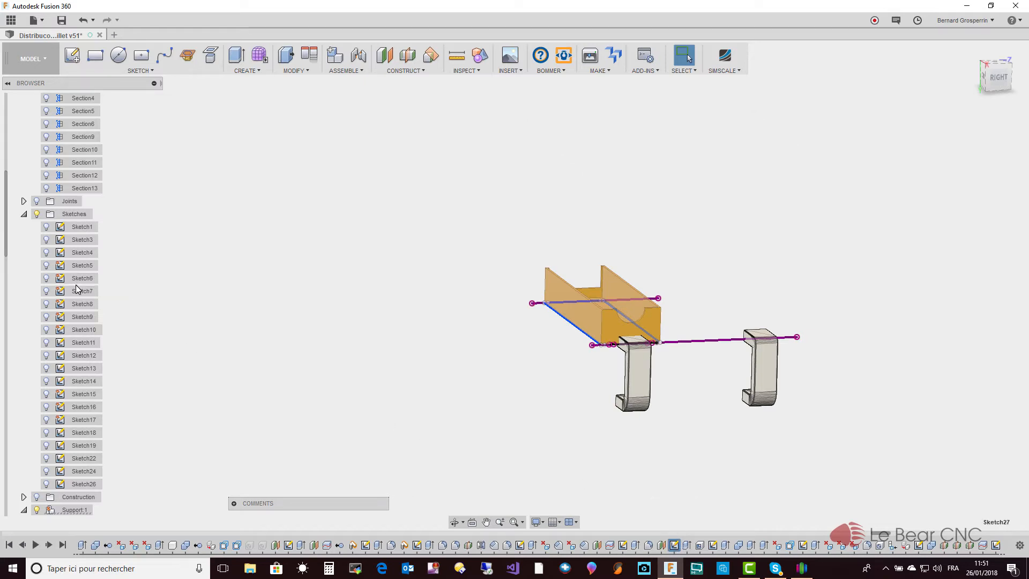
click(23, 214)
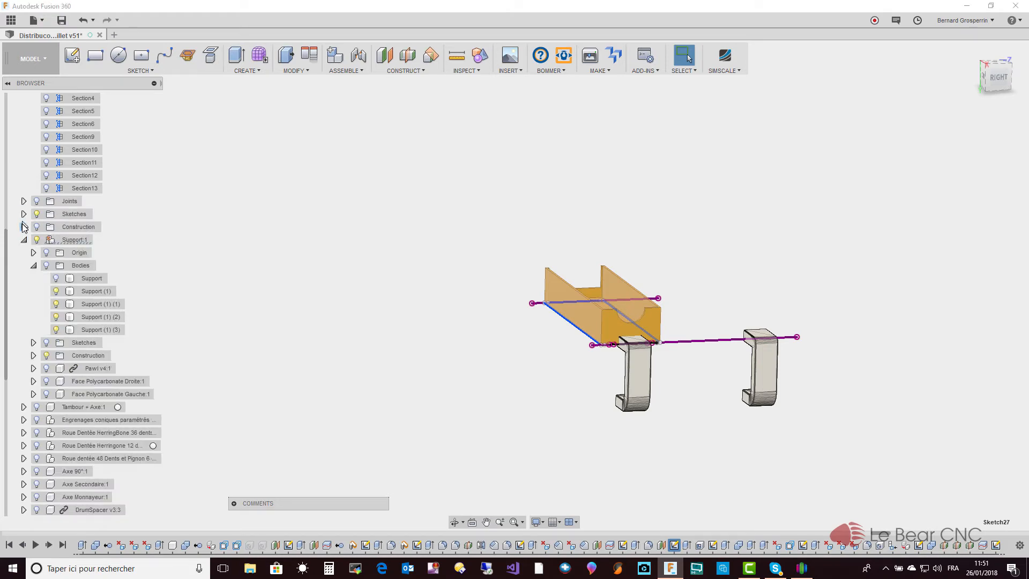
click(33, 343)
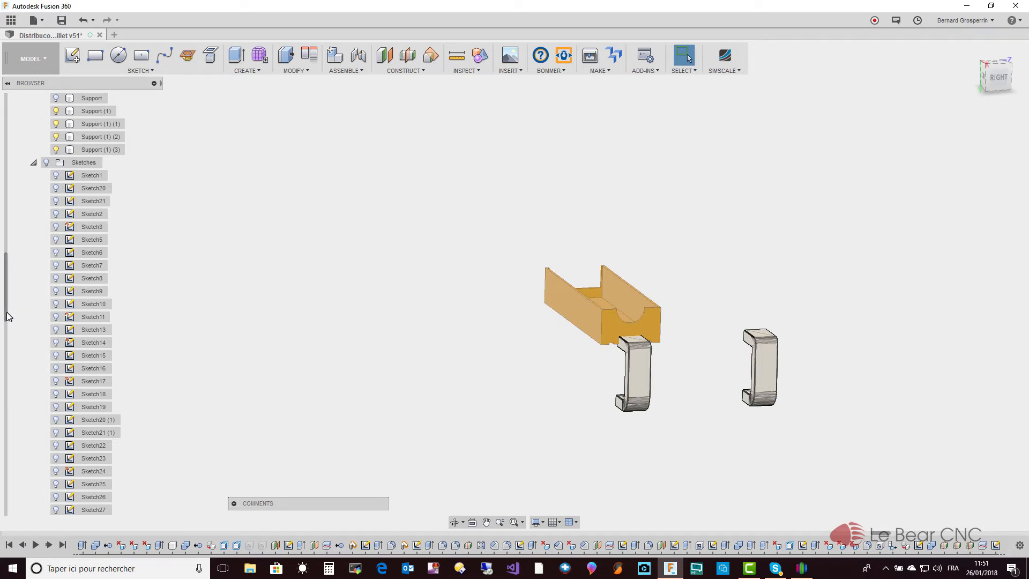
drag(6, 316, 2, 370)
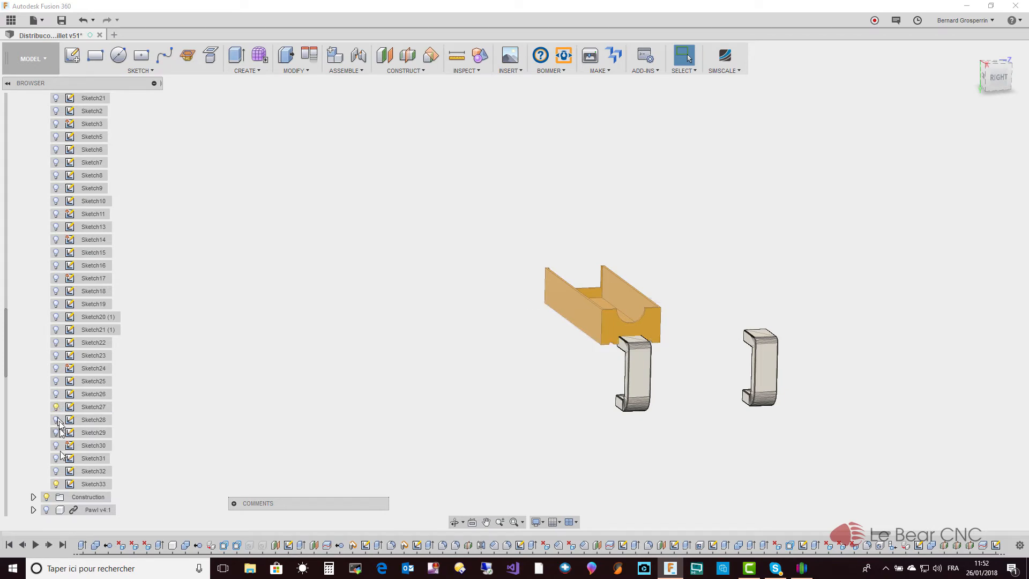
click(55, 485)
right_click(98, 407)
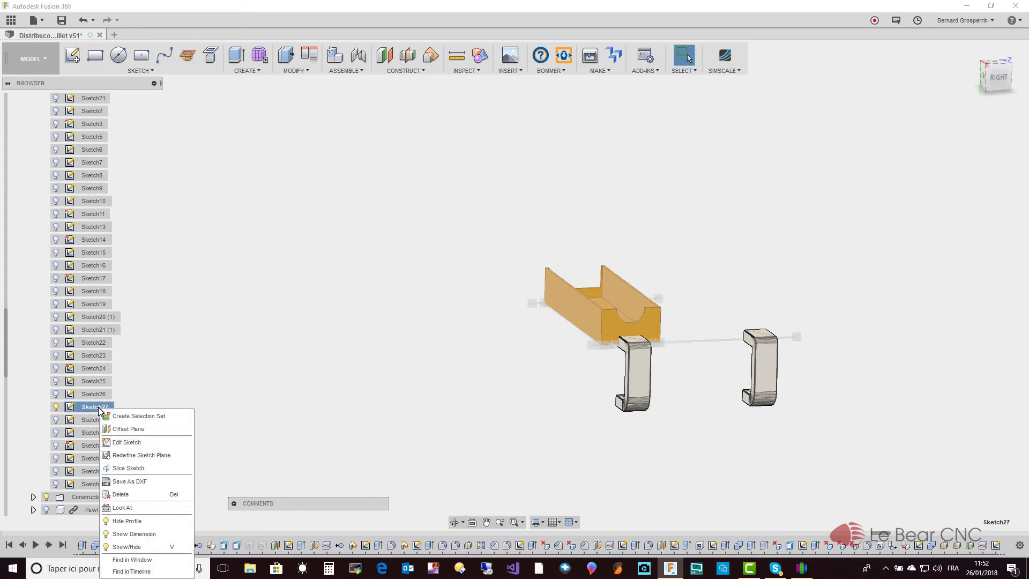
click(129, 442)
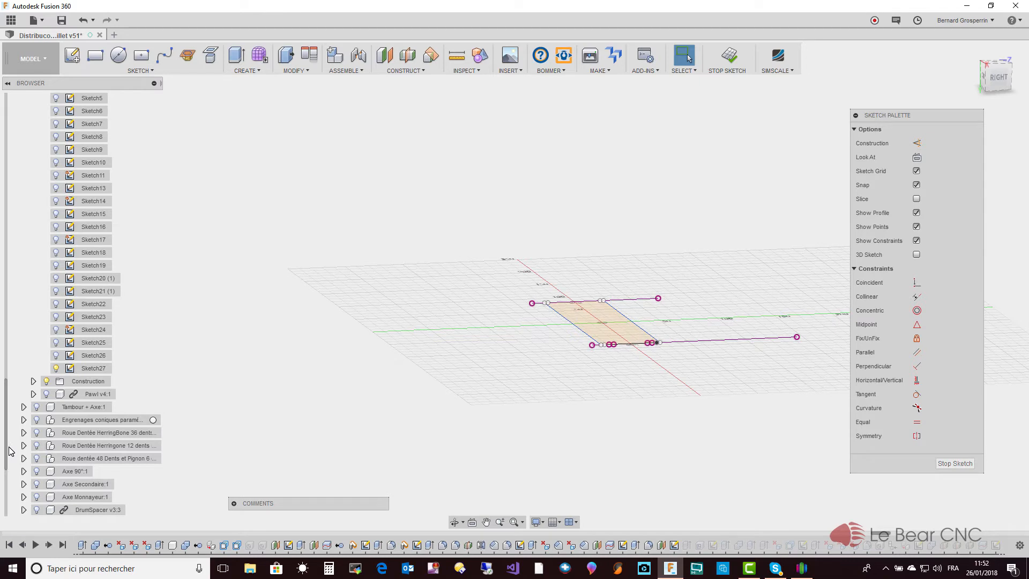
- Draw a line along the drawer profile's end edge in Sketch27, from the projected line's outer endpoint to the profile's opposite corner
drag(9, 451, 7, 518)
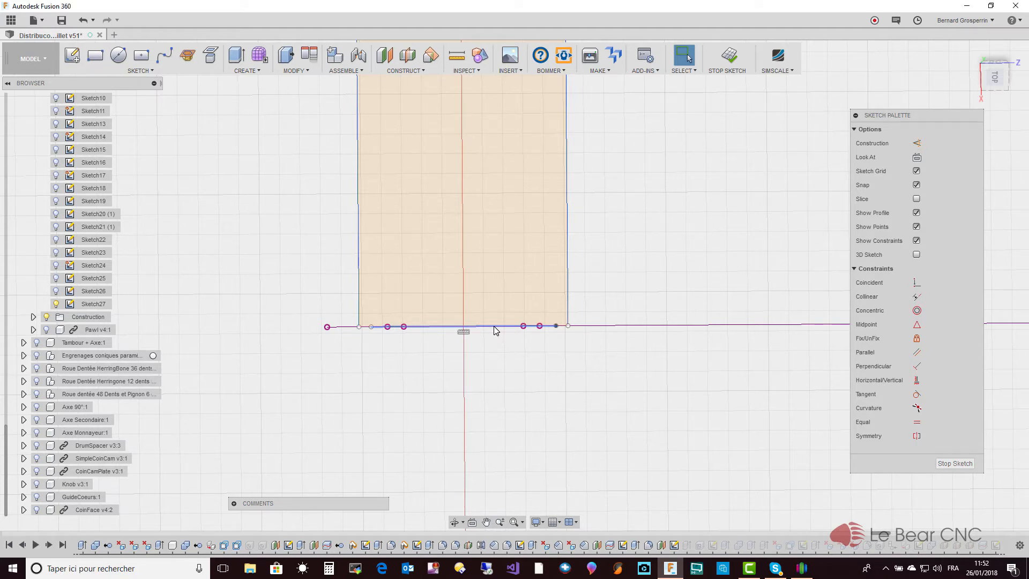
click(494, 327)
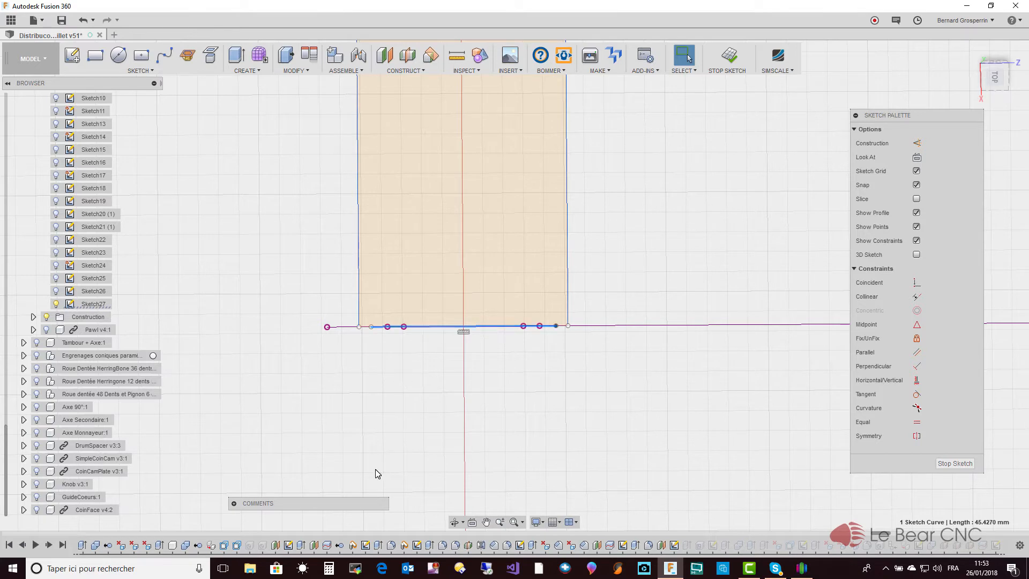
click(327, 327)
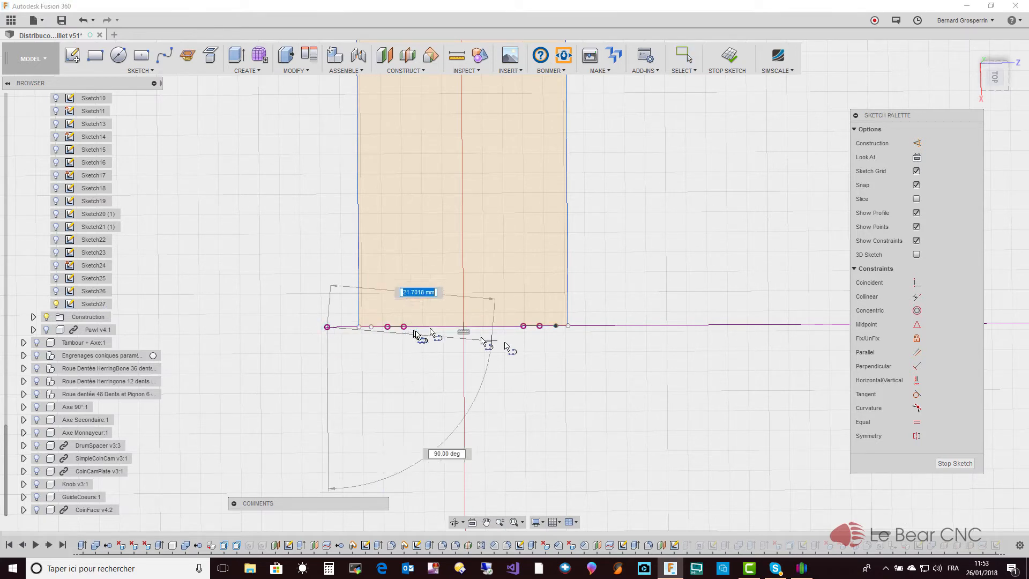
click(568, 327)
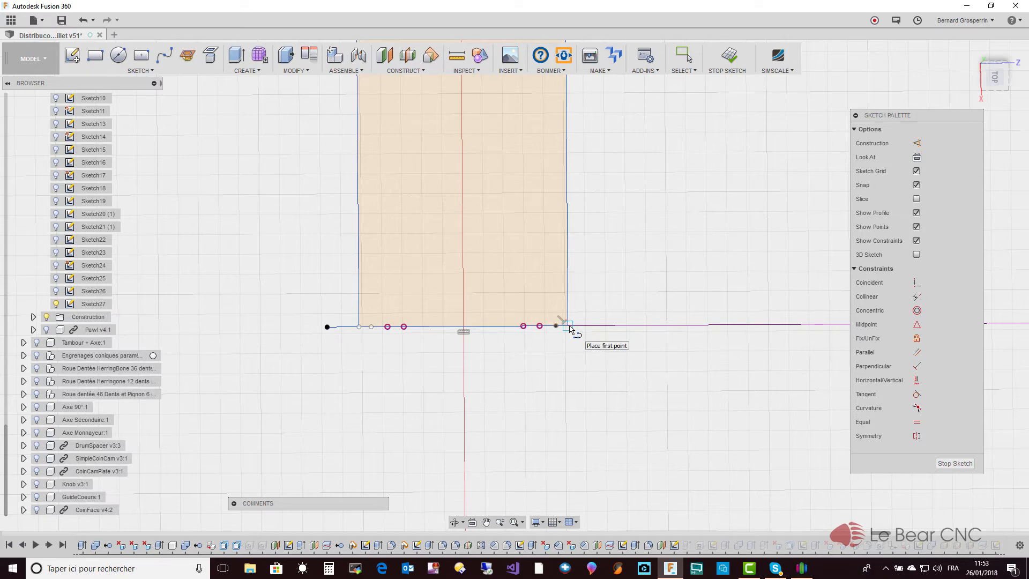
- Offset the line along the drawer profile's end edge by 8 mm toward the inside of the profile in Sketch27
key(Escape)
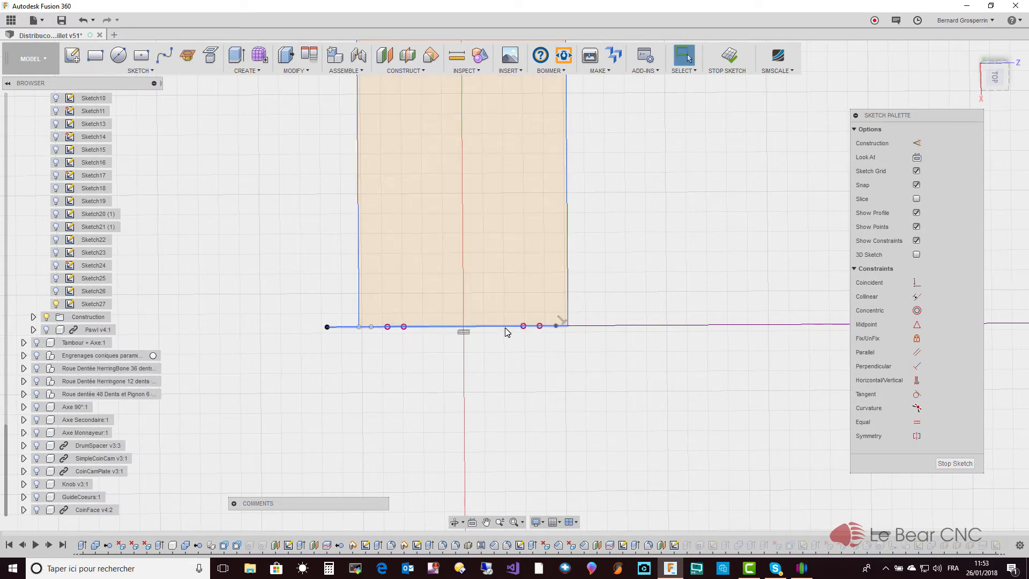
click(506, 331)
right_click(506, 332)
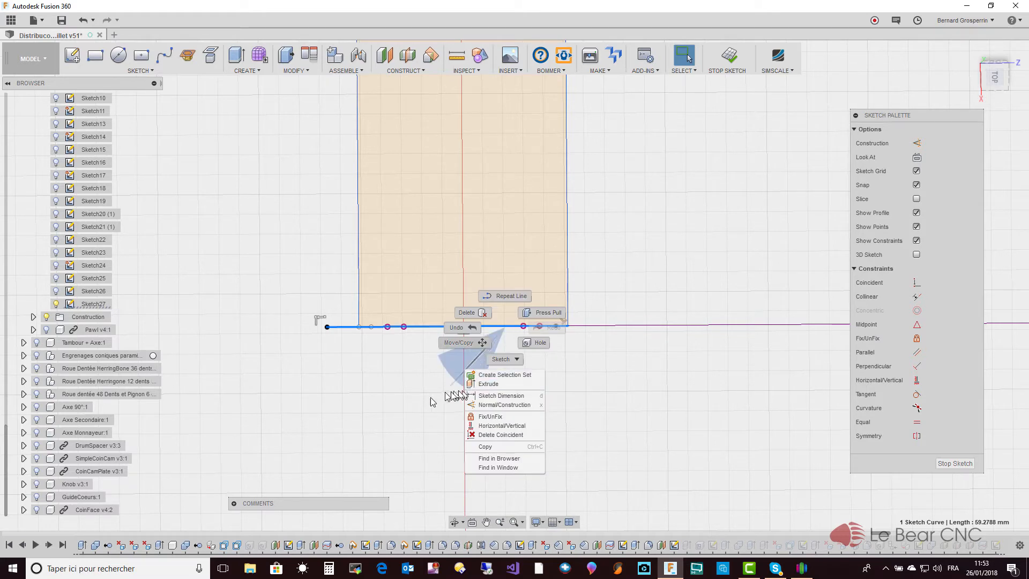
click(448, 379)
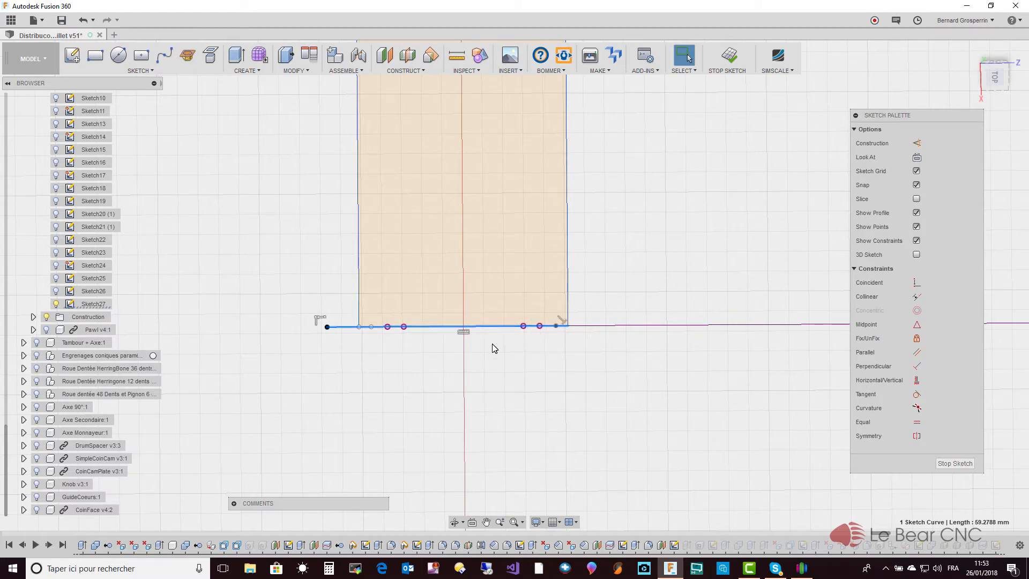
key(o)
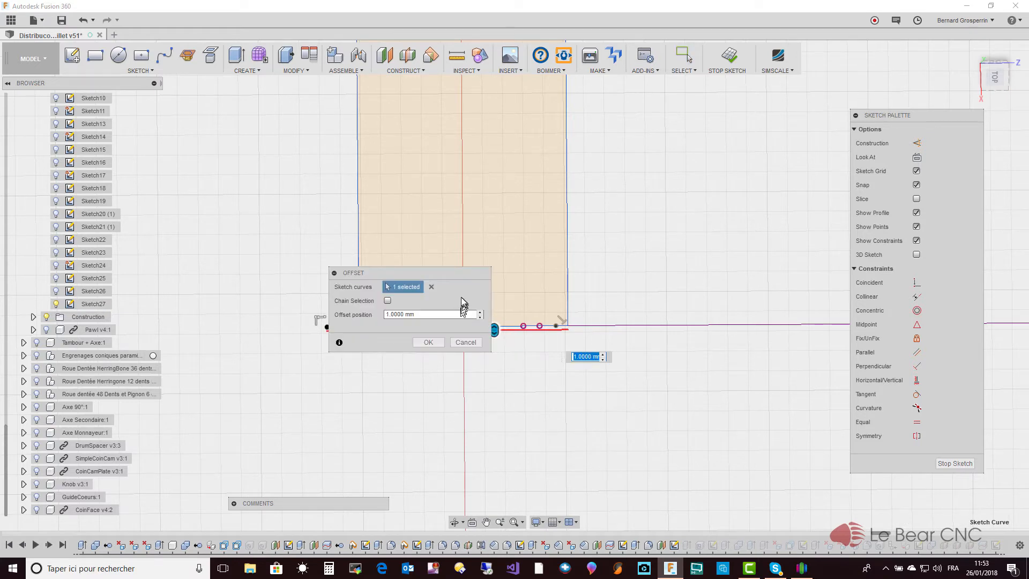
drag(446, 272, 723, 225)
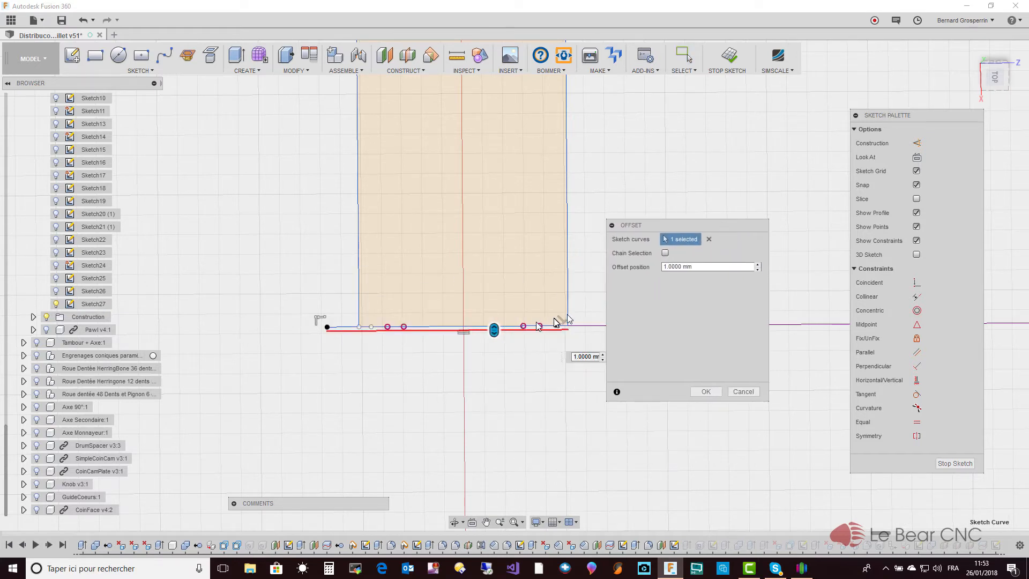
drag(497, 324, 495, 292)
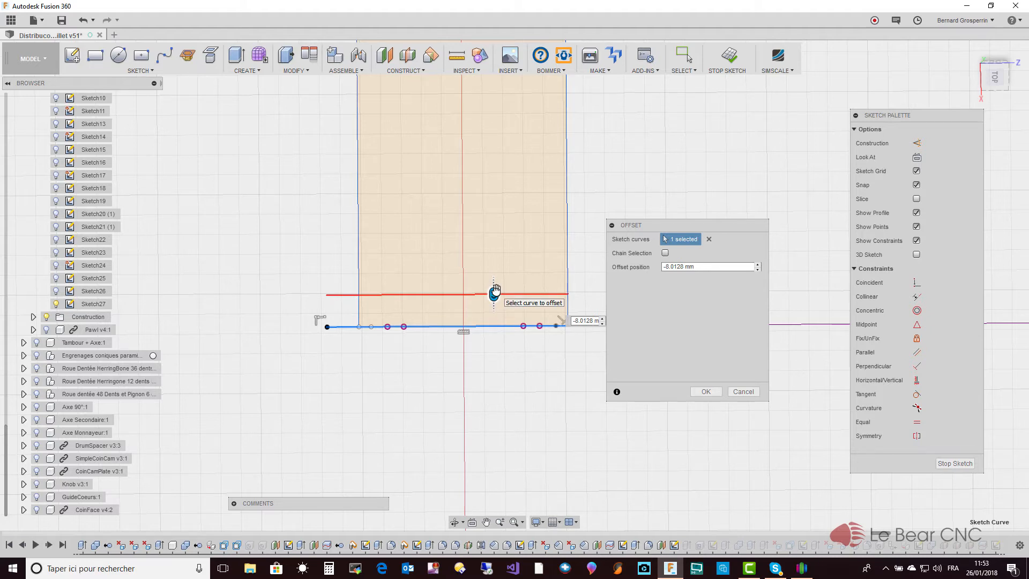
drag(579, 321, 643, 329)
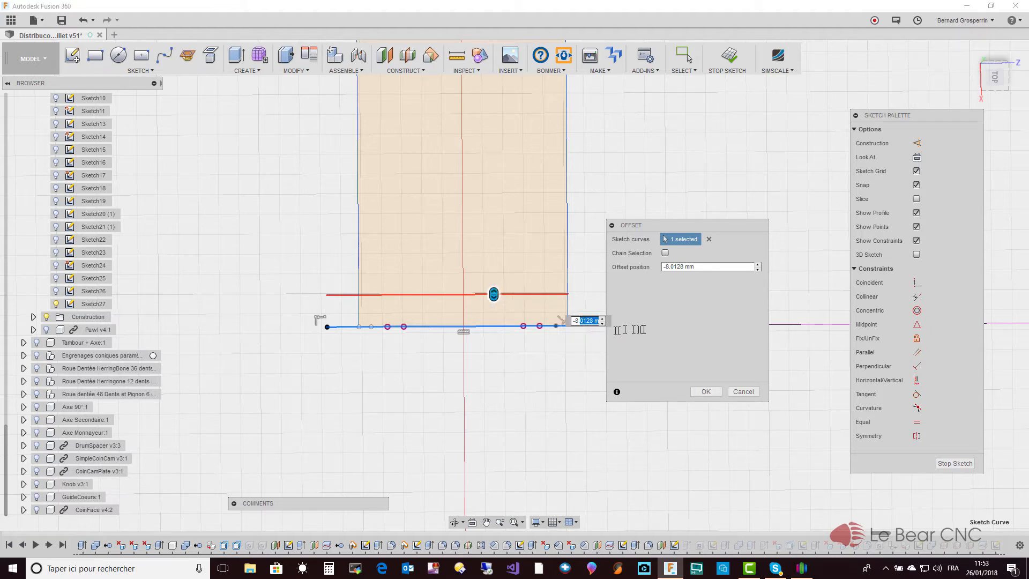
text(0)
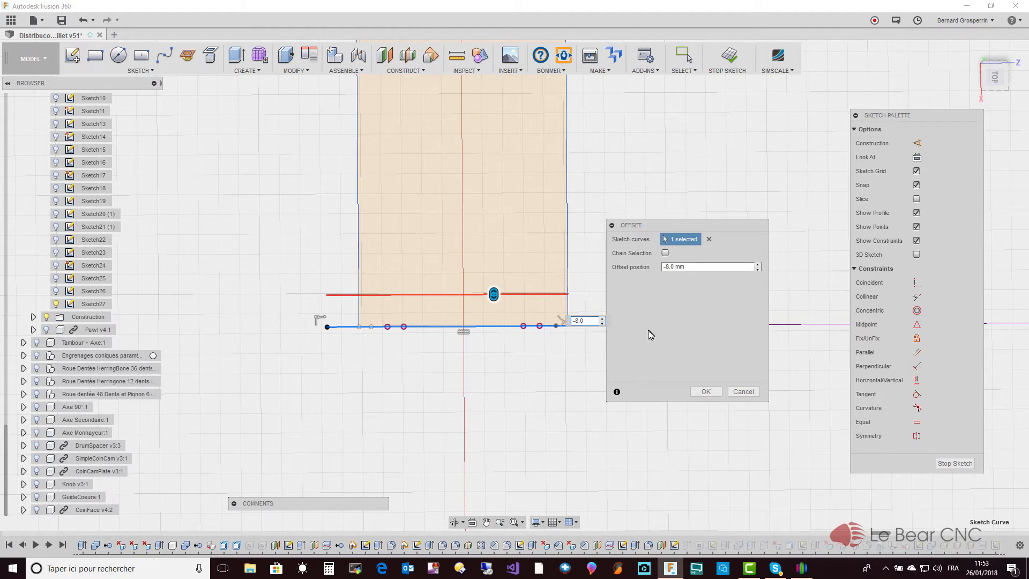
click(711, 391)
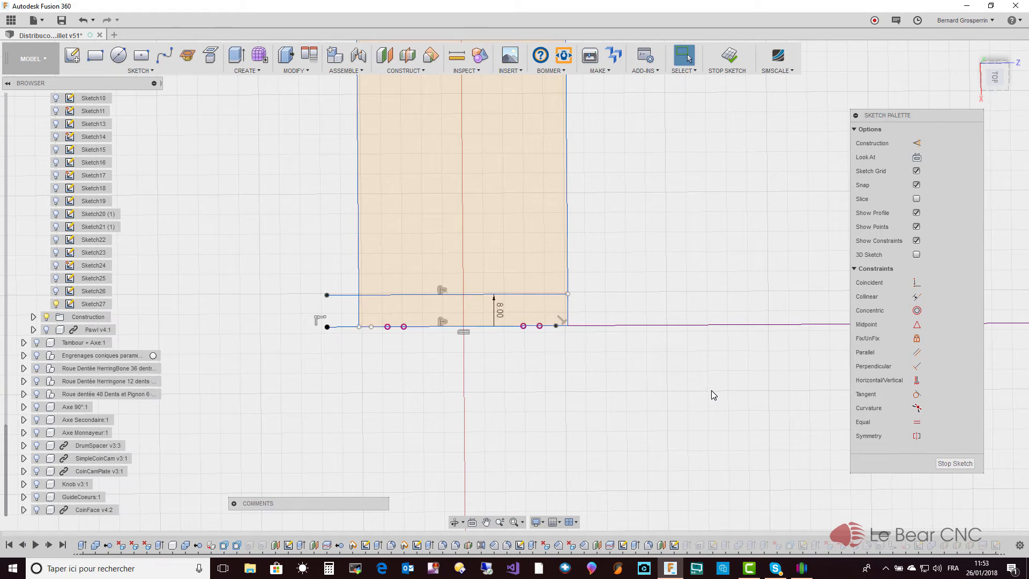
- Check the two profile regions on either side of the offset line and finish editing Sketch27
click(512, 262)
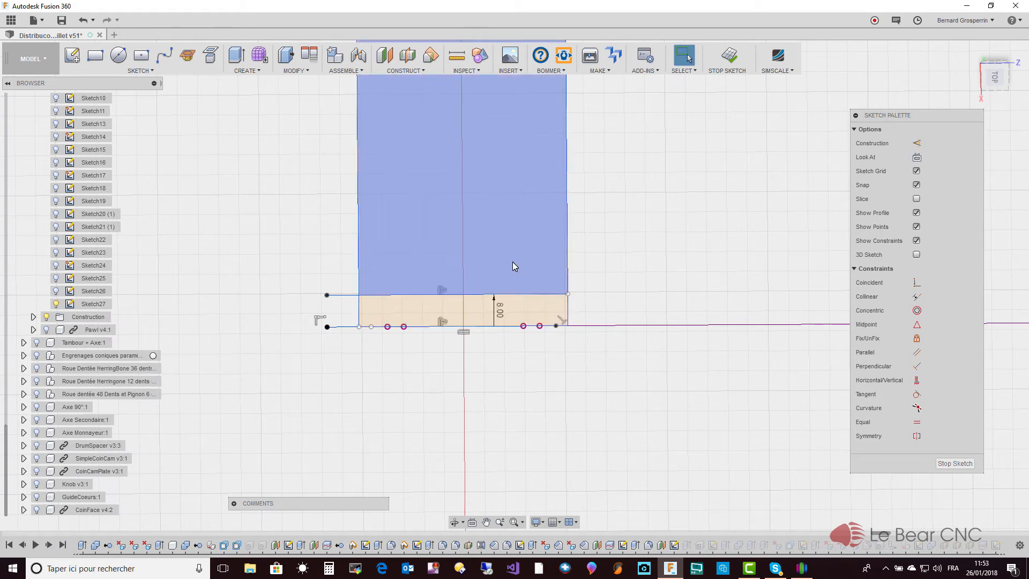
click(512, 291)
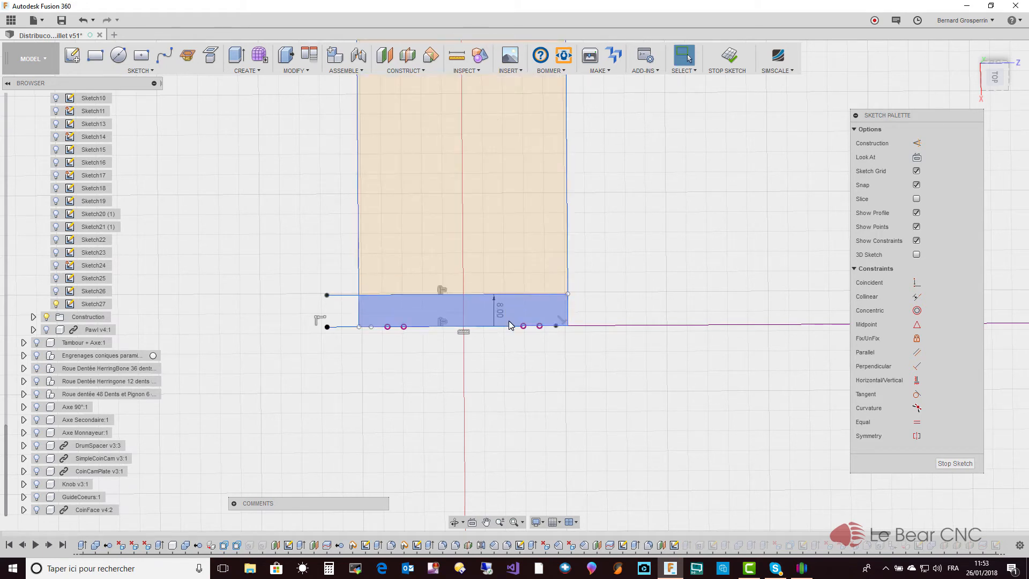
click(955, 463)
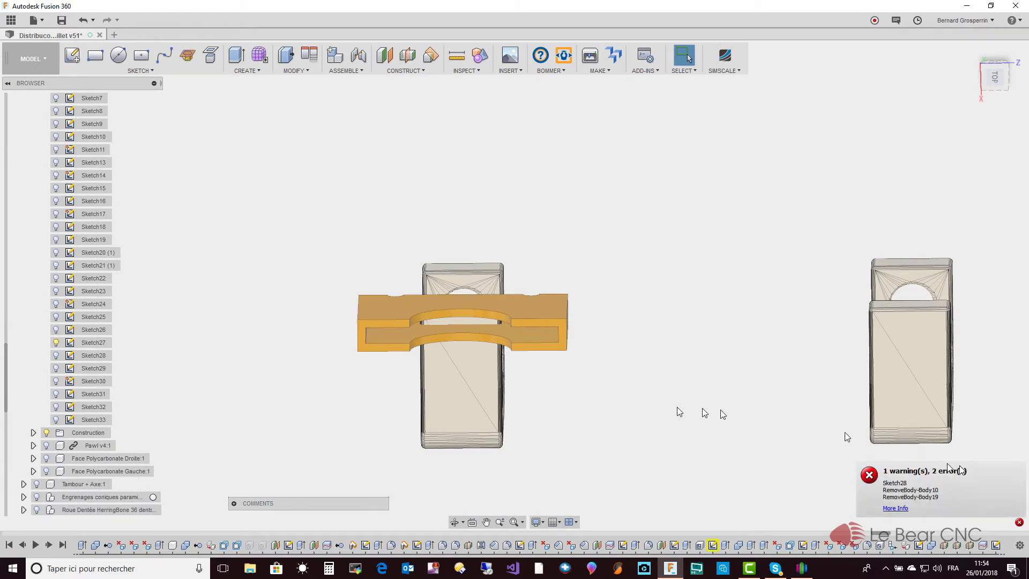
shift+middle_drag(658, 409, 628, 438)
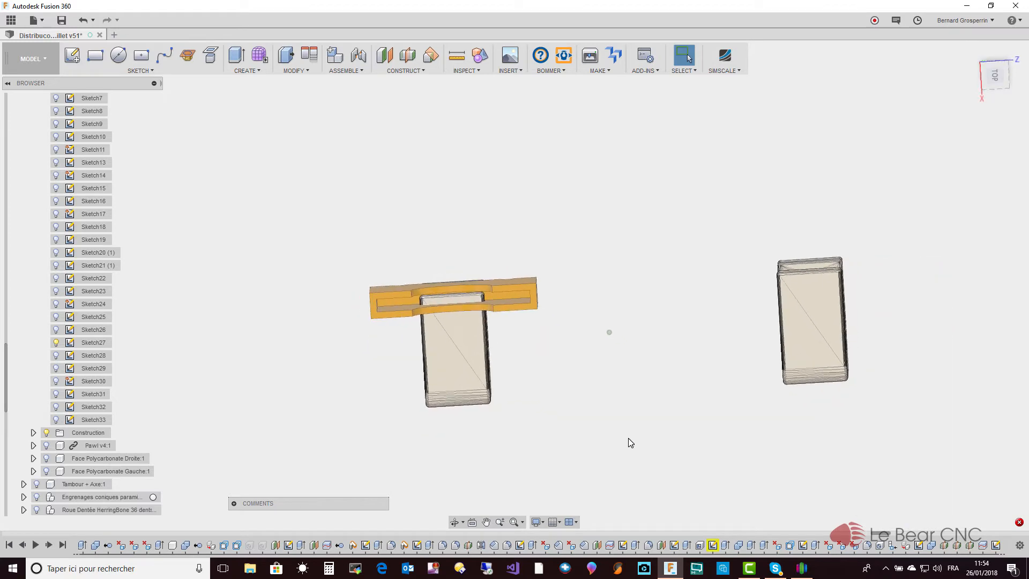
right_click(687, 545)
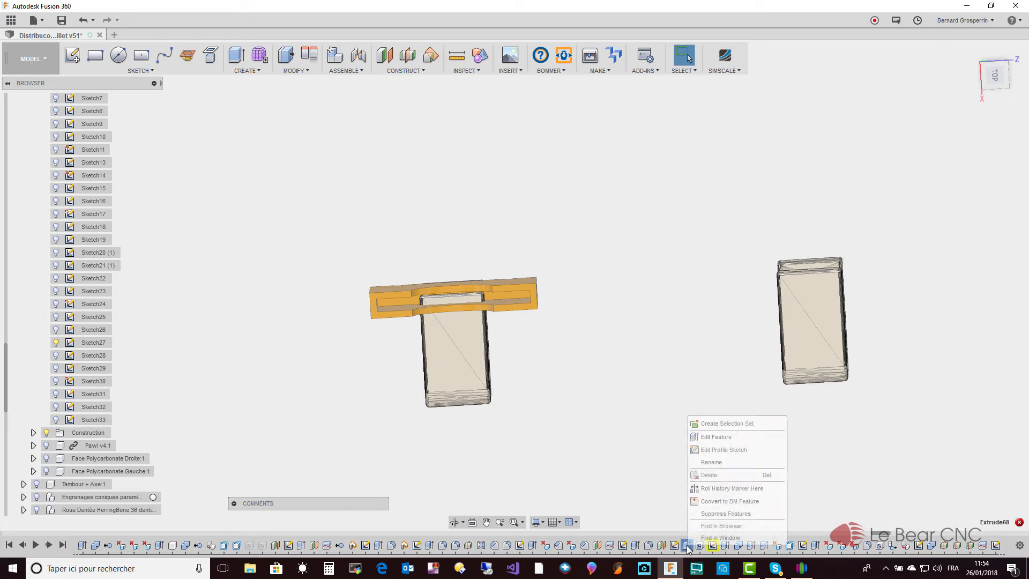
click(708, 438)
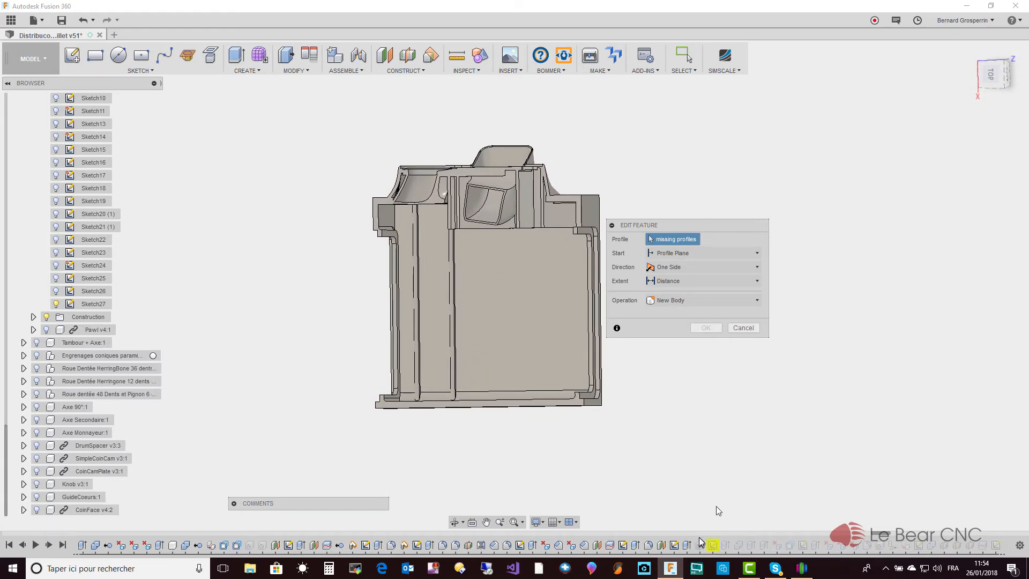
click(756, 328)
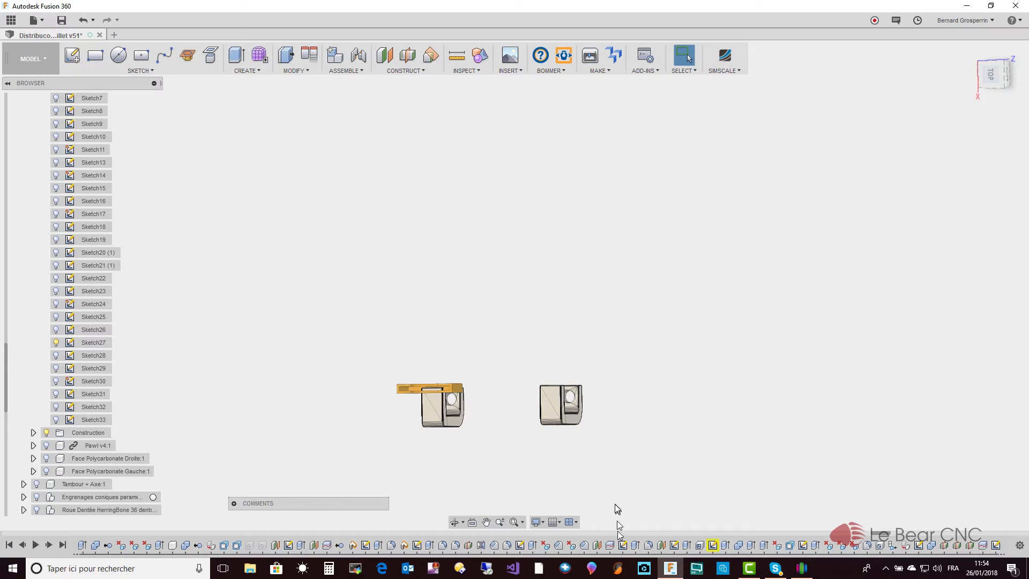
- Make the Support component's sketches folder visible so that Sketch27's profiles can be selected
right_click(675, 546)
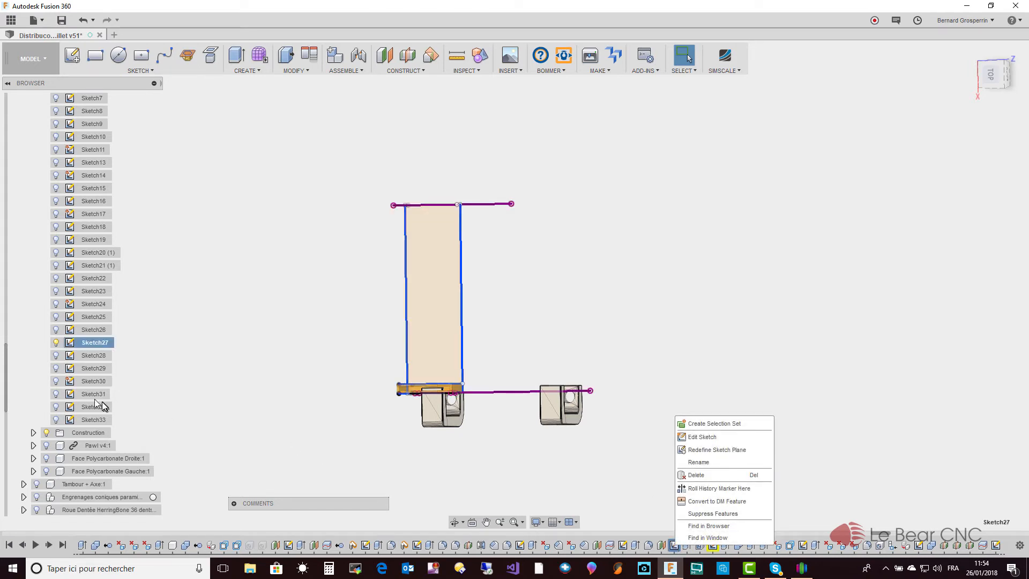
mouse_move(7, 371)
mouse_down()
mouse_move(1, 276)
mouse_move(34, 148)
mouse_up()
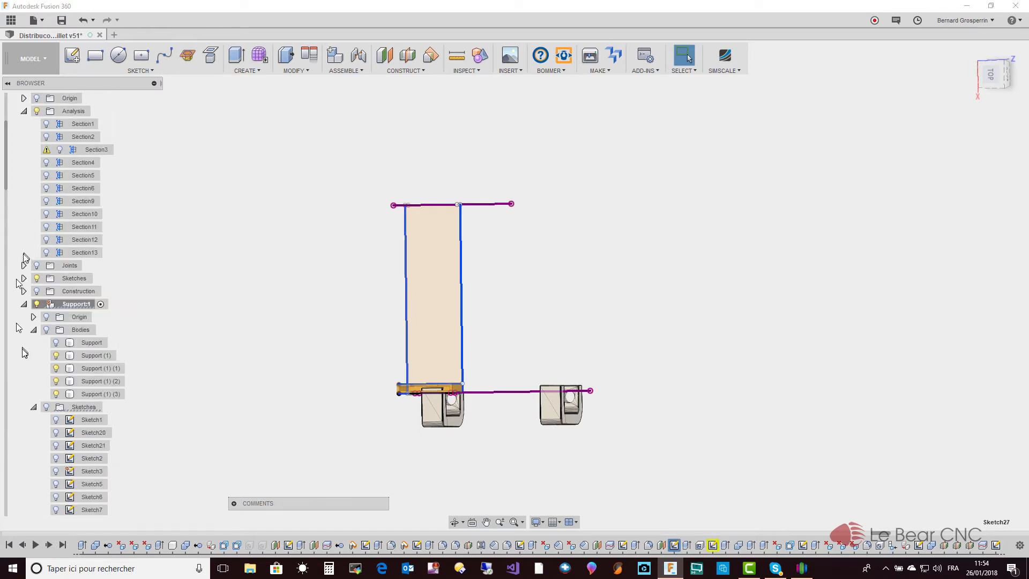
click(46, 407)
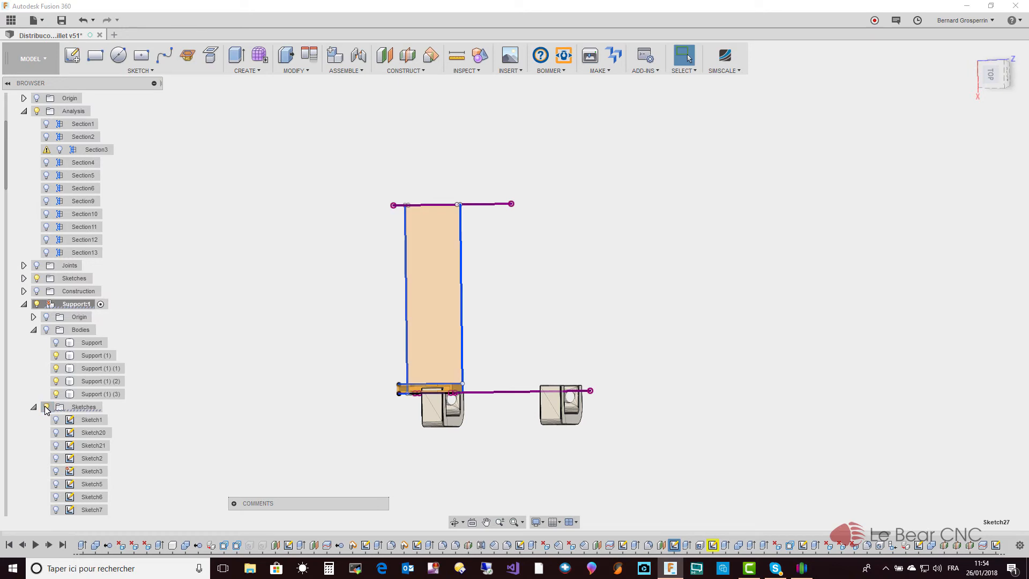
- Edit the drawer's base extrusion and reselect the large Sketch27 region as its profile, with a 30 mm distance as a new body
right_click(684, 550)
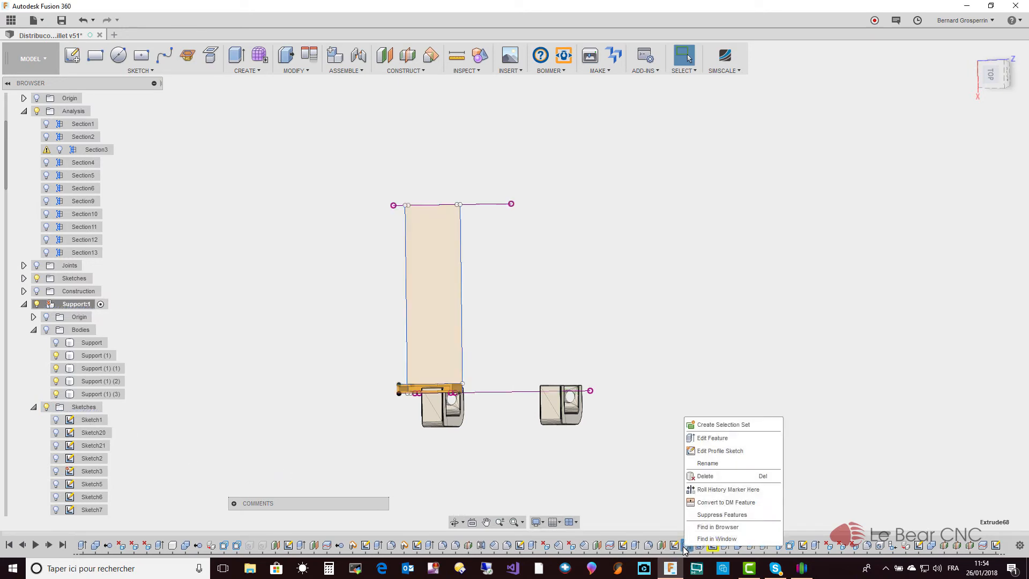
click(712, 439)
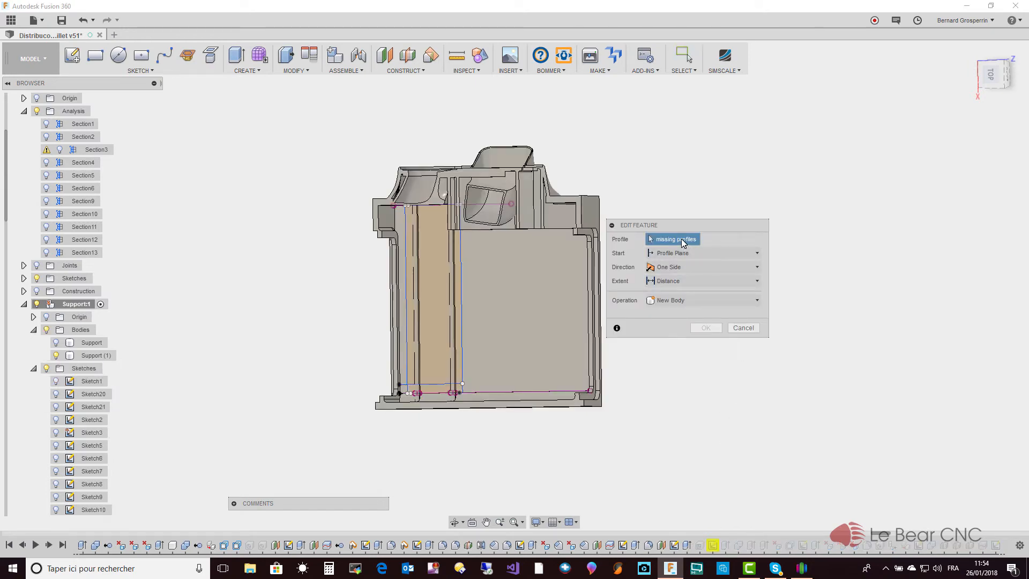
scroll(681, 239, up, 1)
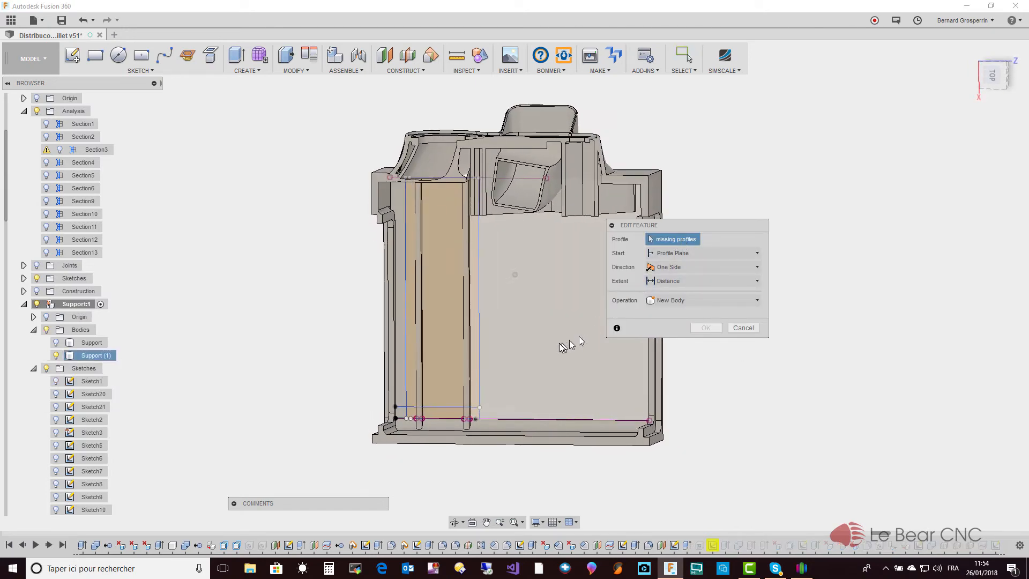
scroll(509, 348, up, 3)
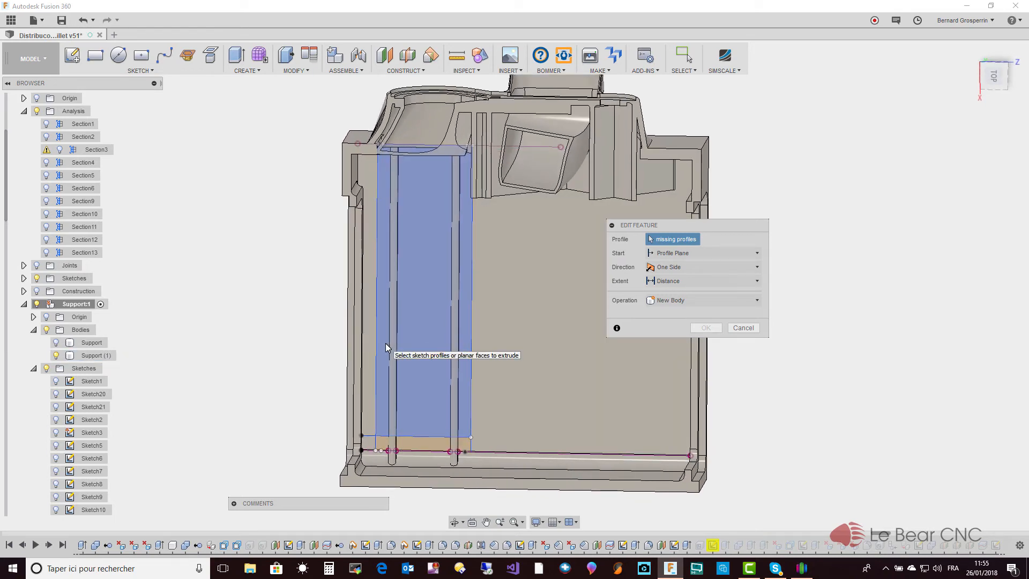
click(386, 344)
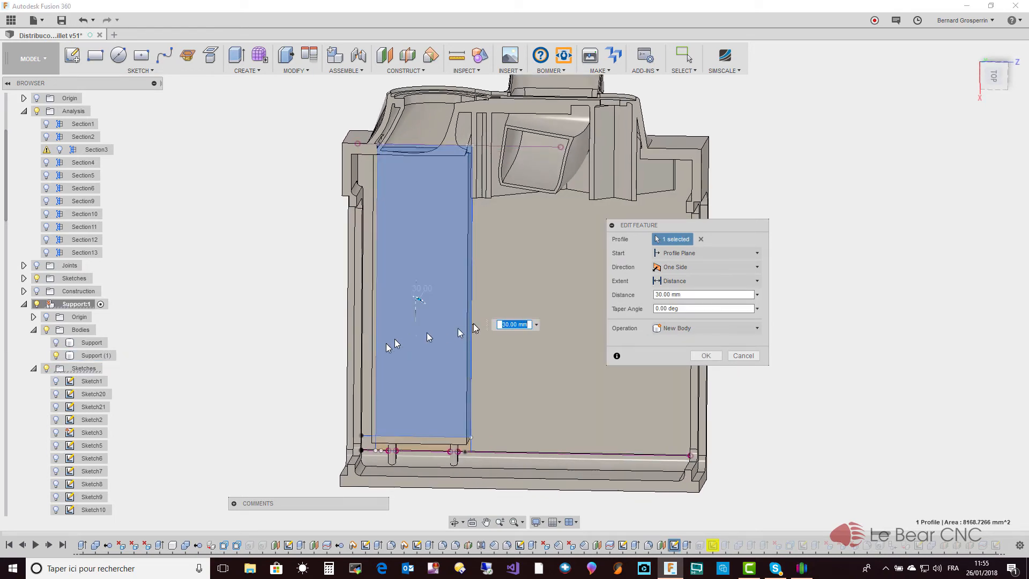
click(702, 357)
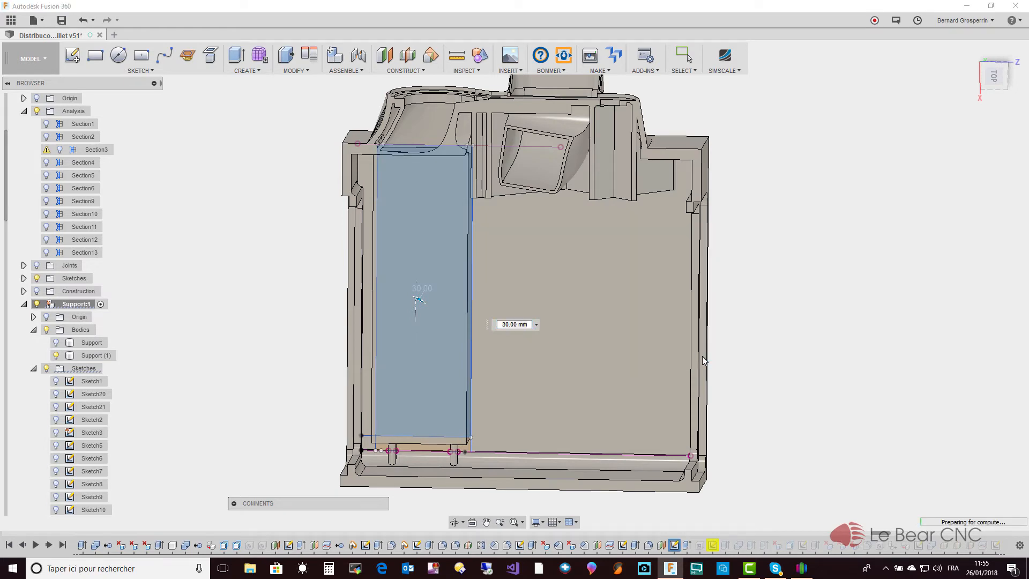
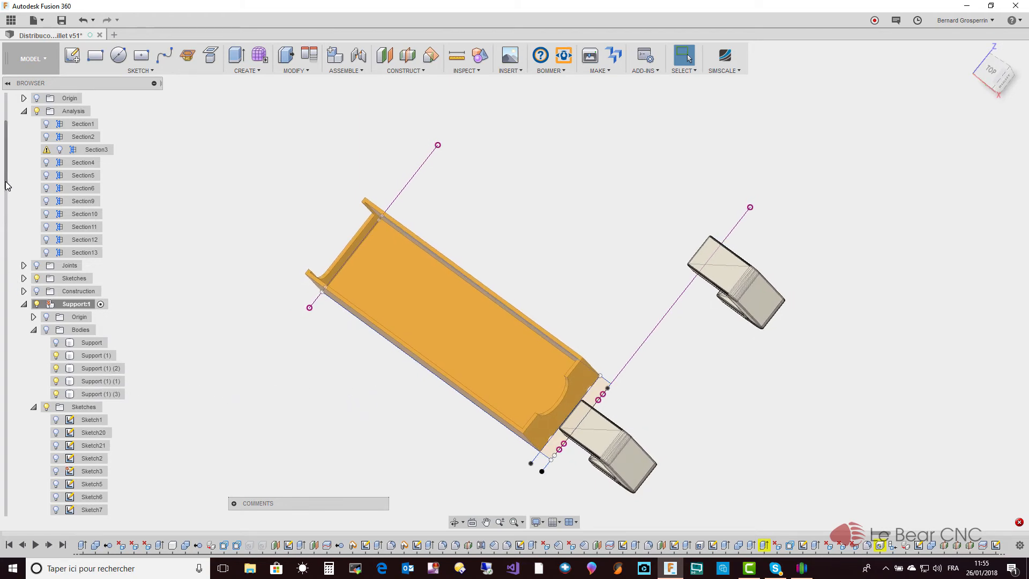
- Hide Sketch27 among the Support component's sketches, leaving the drawer body and the clamps displayed
mouse_move(6, 186)
mouse_down()
mouse_move(1, 332)
mouse_move(15, 374)
mouse_move(27, 279)
mouse_up()
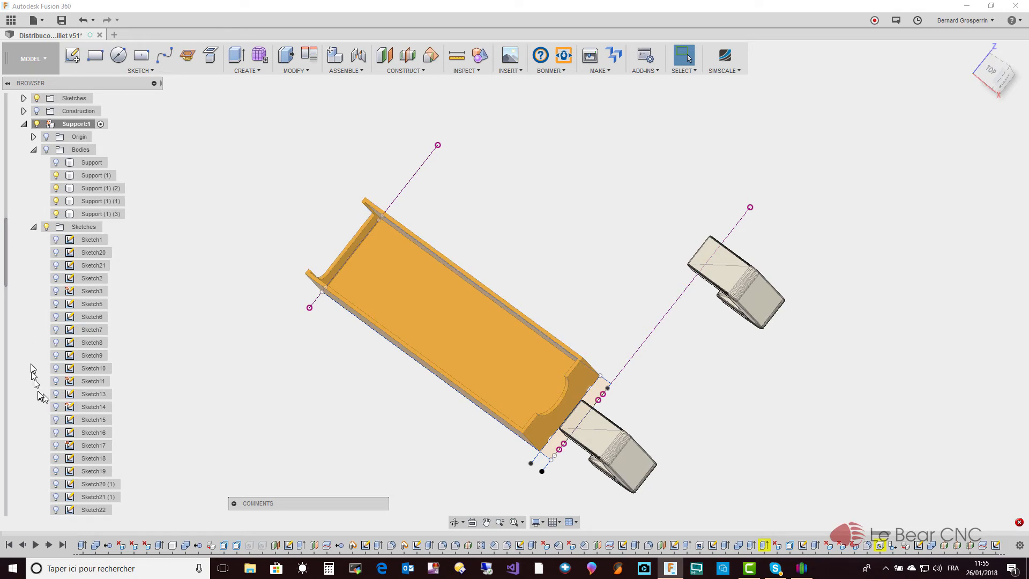
drag(6, 281, 7, 386)
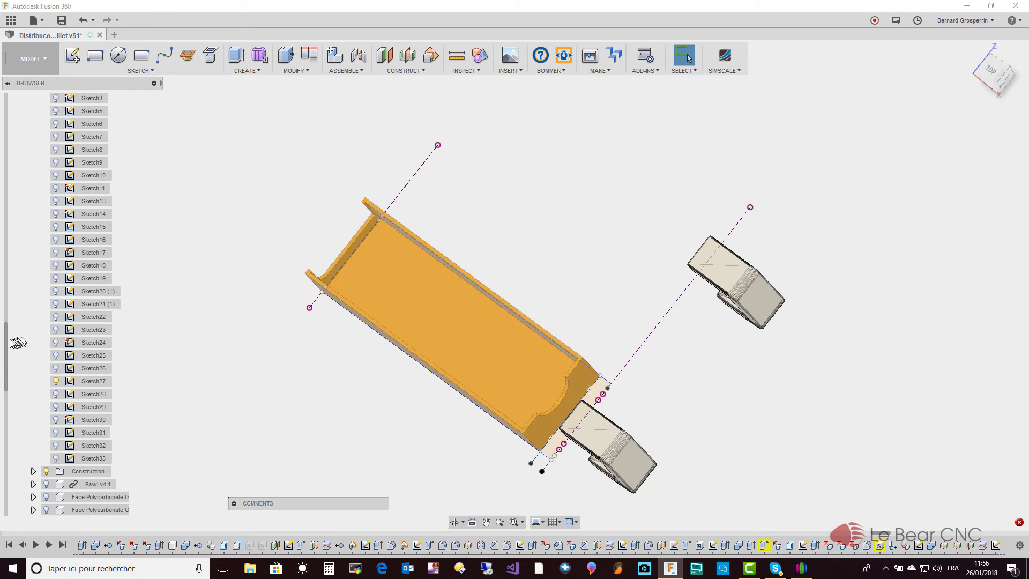
drag(6, 343, 9, 408)
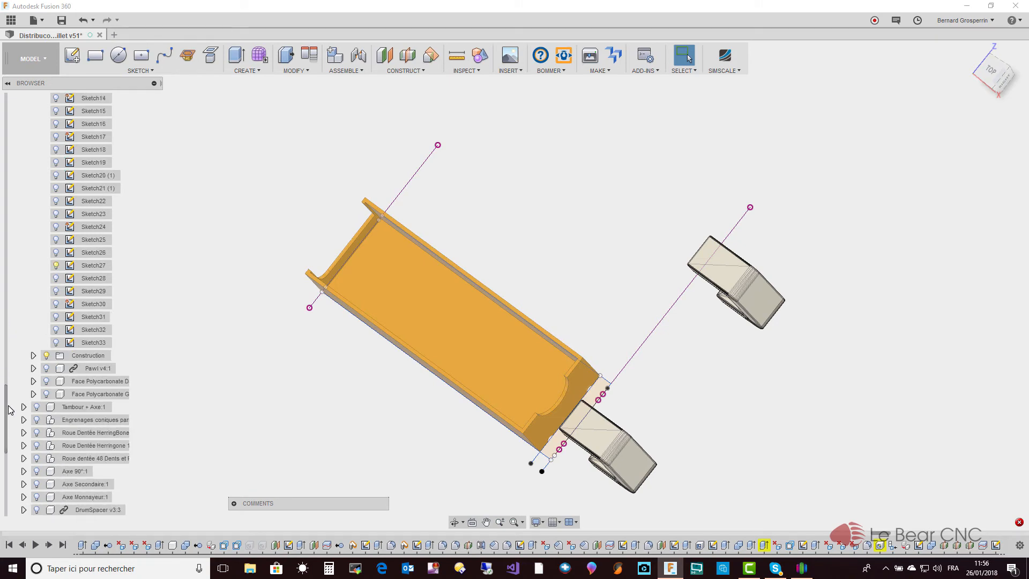
mouse_move(95, 267)
mouse_down()
mouse_move(83, 533)
mouse_move(82, 472)
mouse_up()
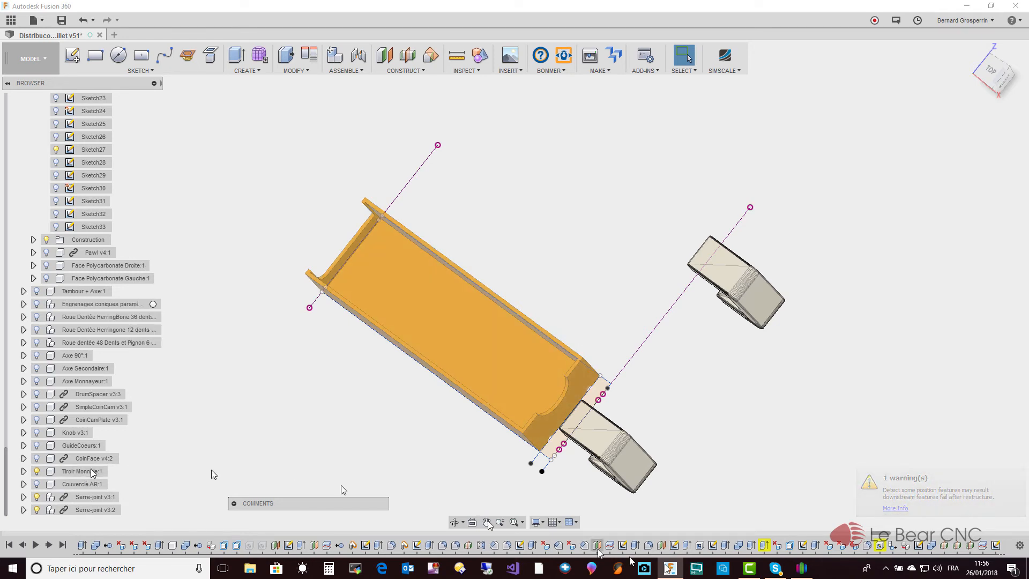
shift+middle_drag(869, 492, 708, 476)
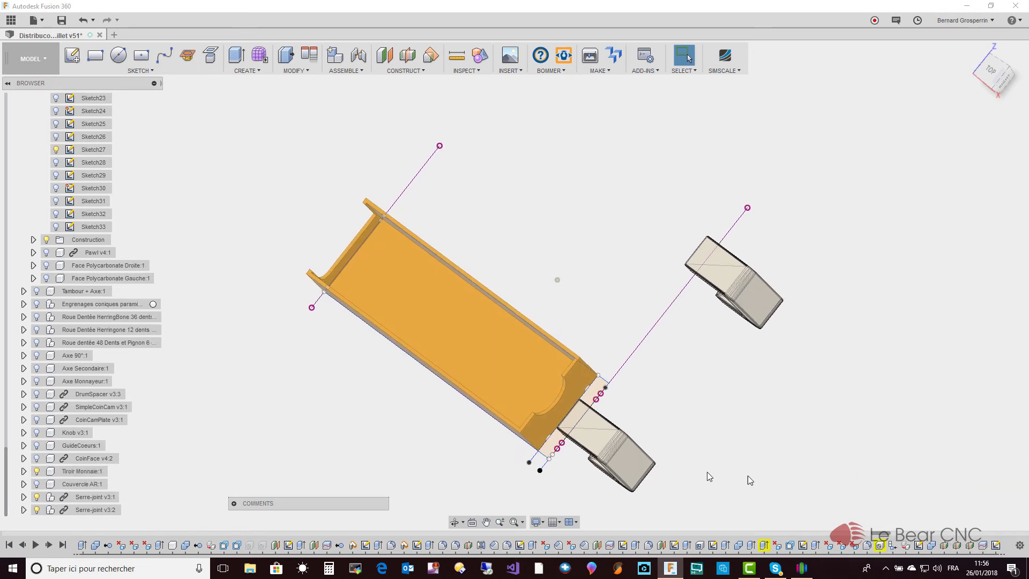
shift+middle_drag(488, 466, 422, 439)
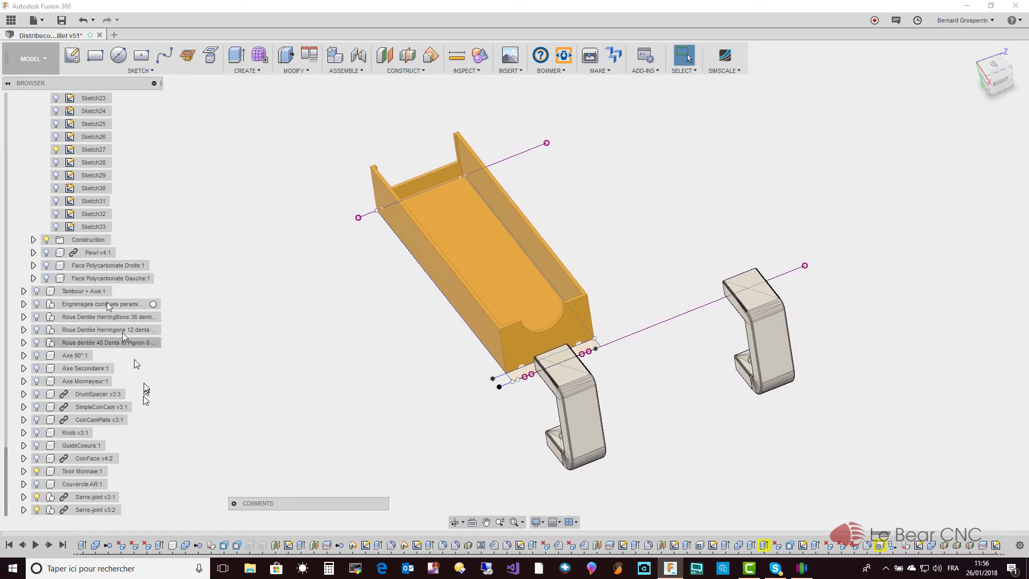
click(55, 150)
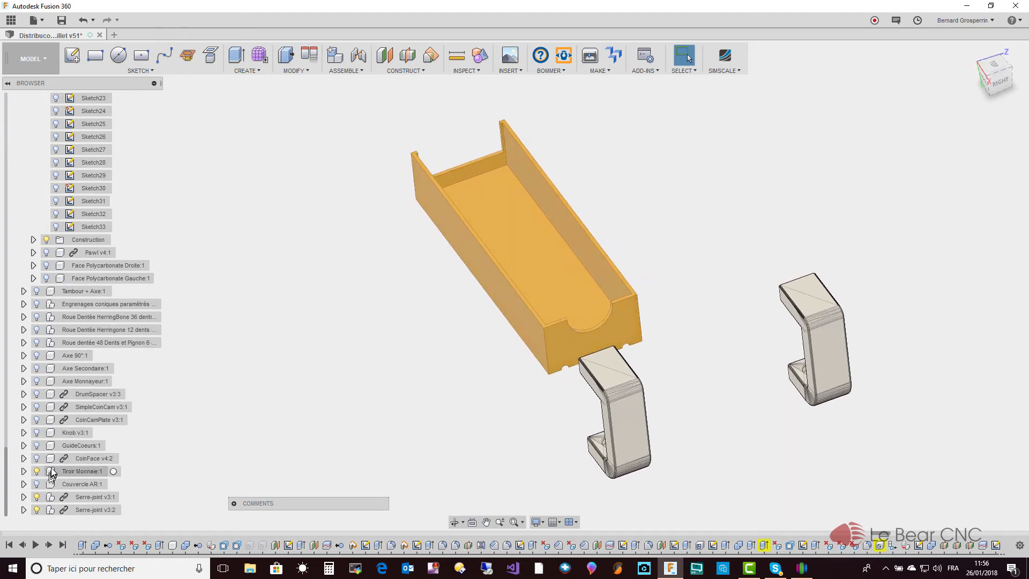
- Show the Support component's bodies again around the shortened drawer and the two clamps
scroll(37, 453, up, 9)
scroll(38, 453, up, 8)
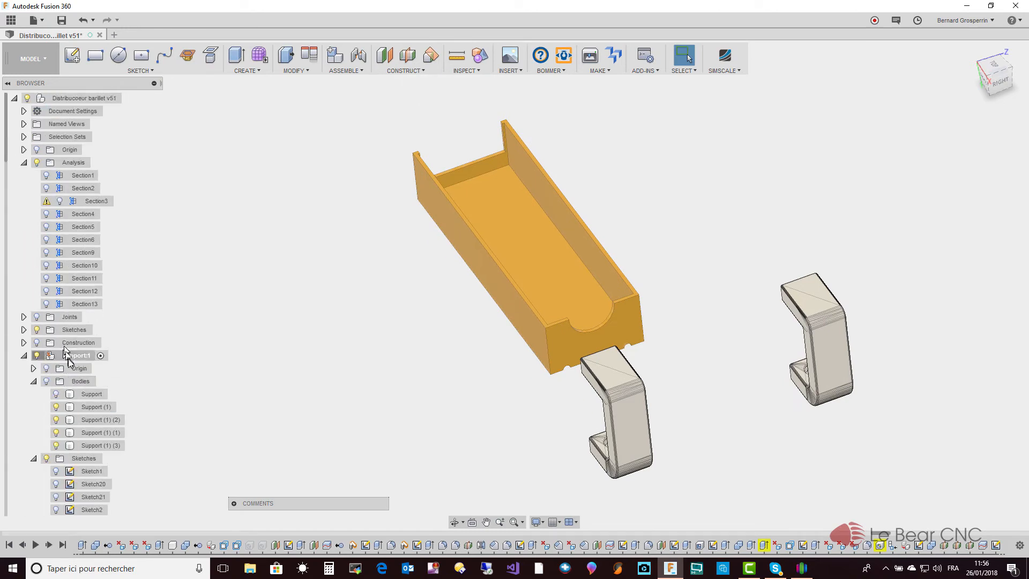
click(47, 382)
click(46, 381)
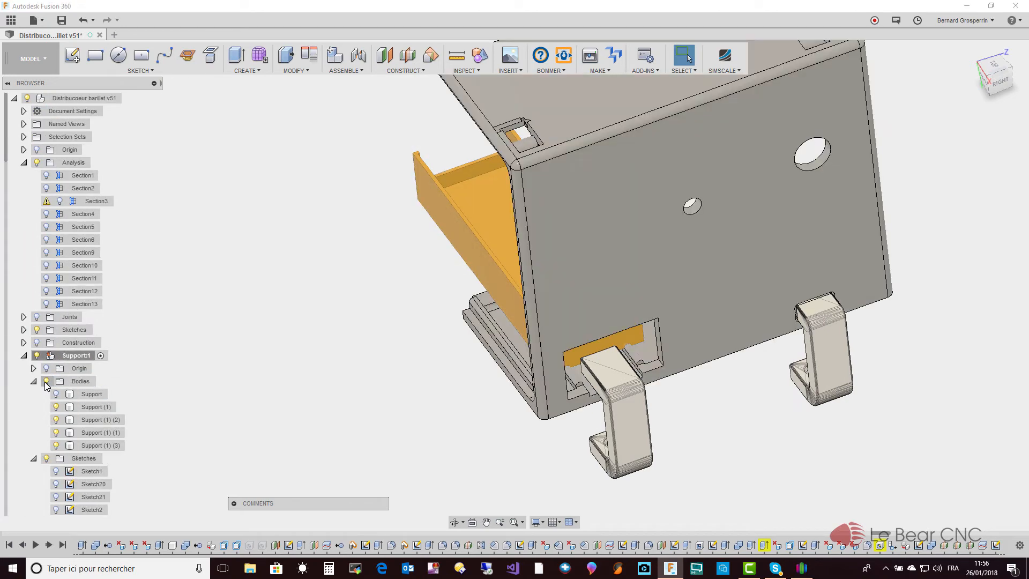
- Among the Support component's bodies, show Support, hide Support (1), Support (1) (2) and Support (1) (1), and leave Support (1) (3) displayed
click(108, 420)
key(F6)
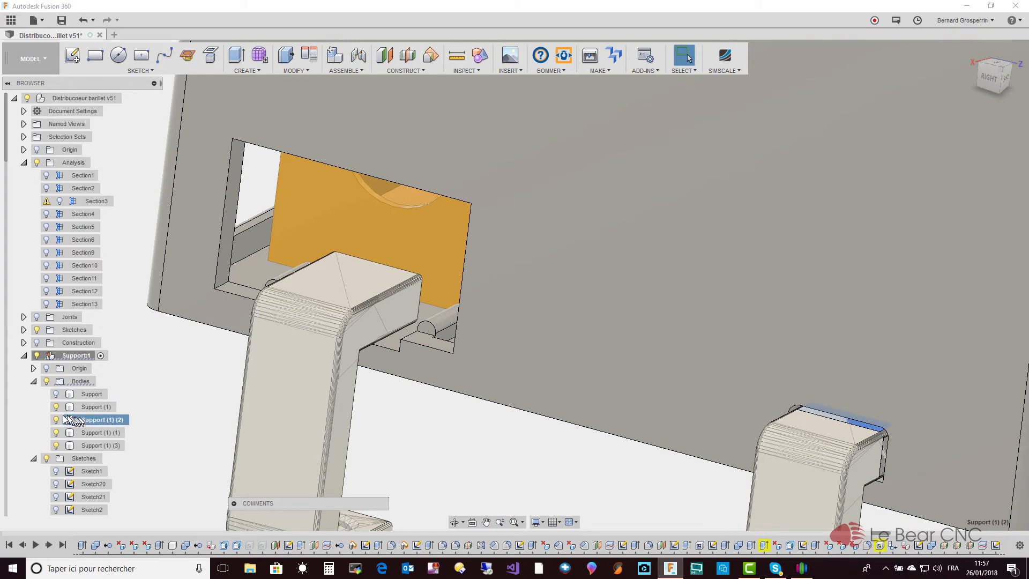
click(56, 445)
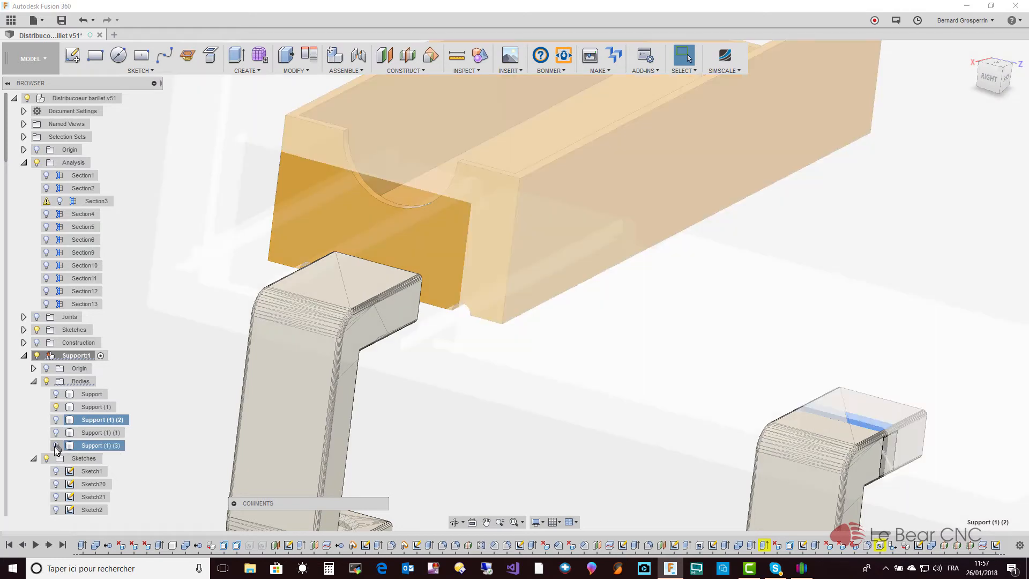
click(56, 445)
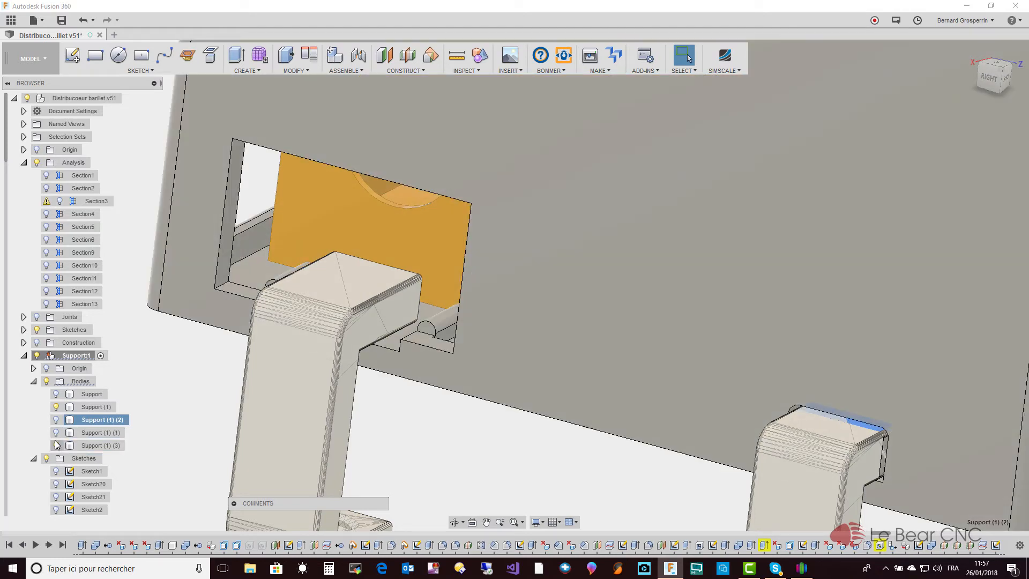
click(56, 394)
click(54, 397)
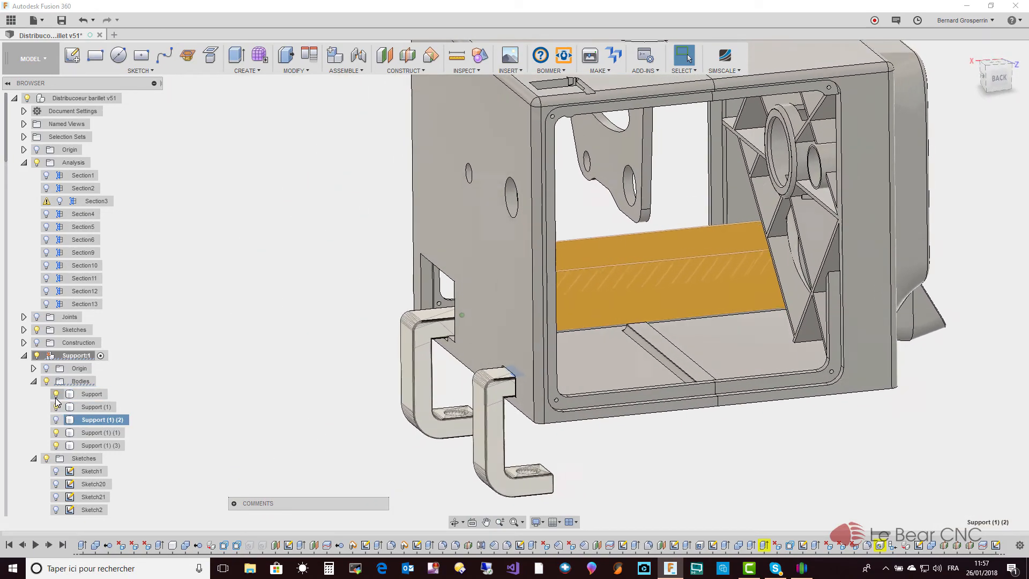
click(56, 407)
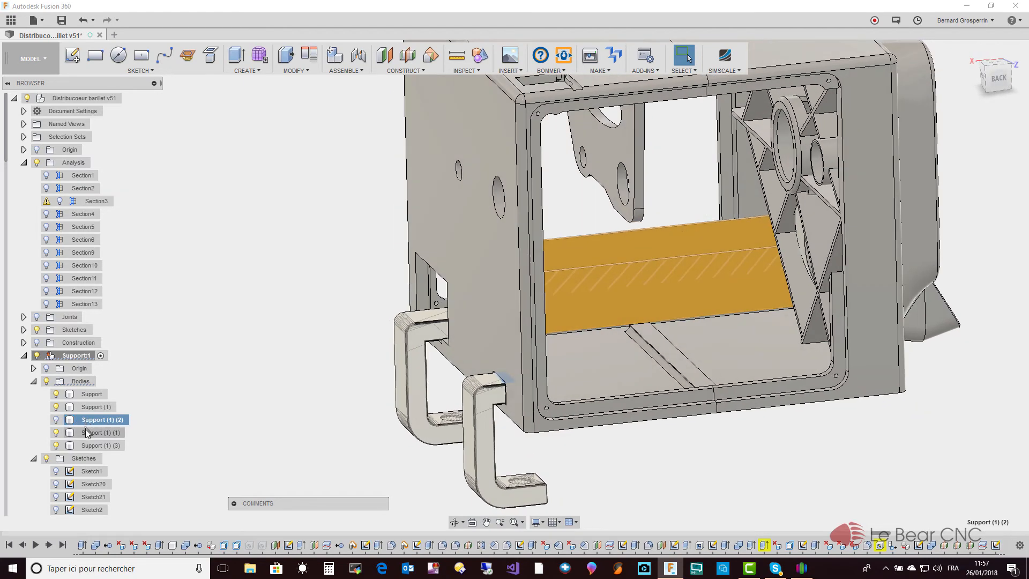
ctrl+click(87, 433)
ctrl+click(61, 434)
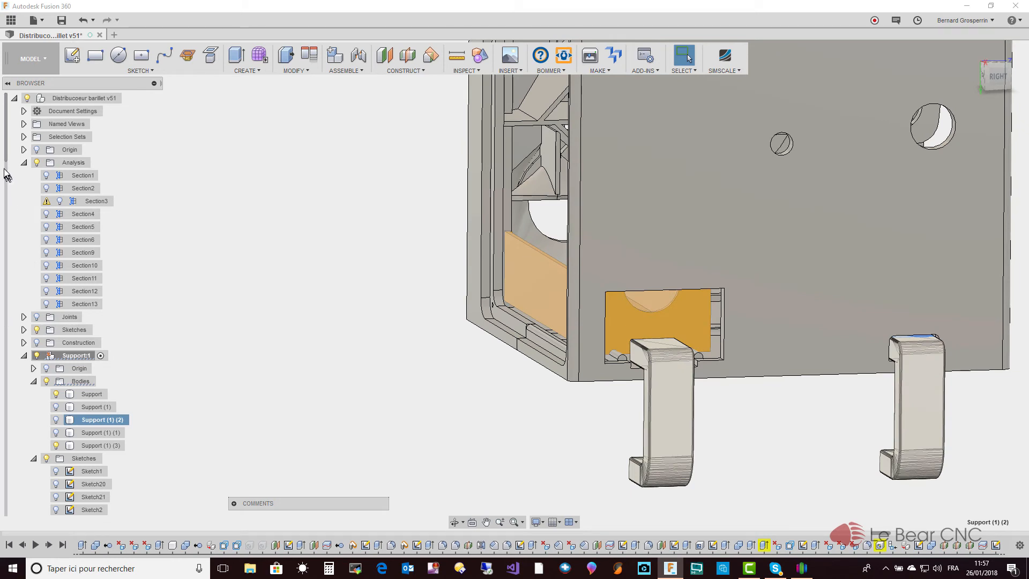
- Show the Couvercle AR component alongside the drawer and the two clamps
drag(6, 159, 9, 532)
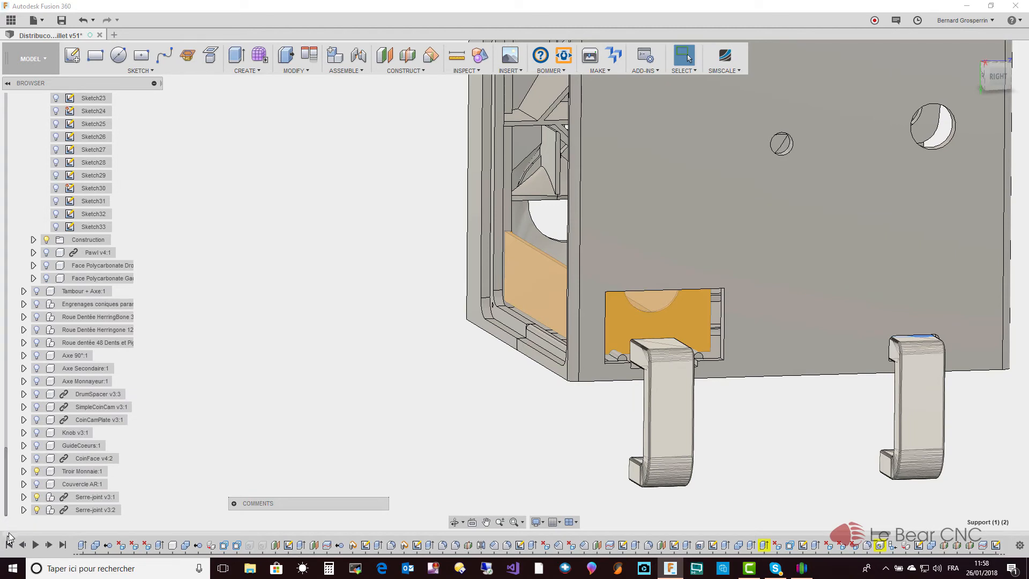
click(37, 485)
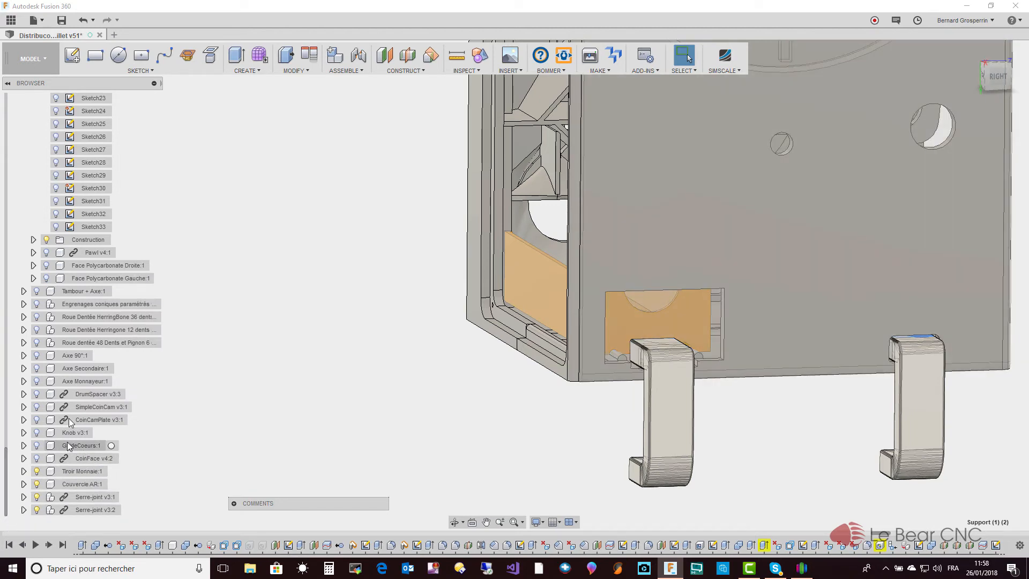
- Activate the top-level assembly and unisolate the Support component to bring back the other parts
scroll(66, 449, up, 15)
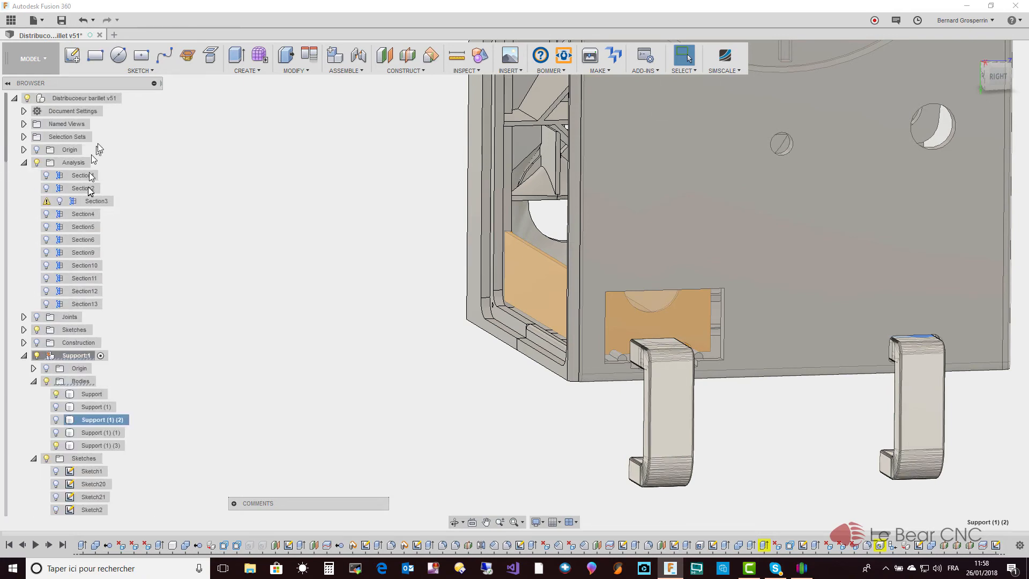
click(135, 98)
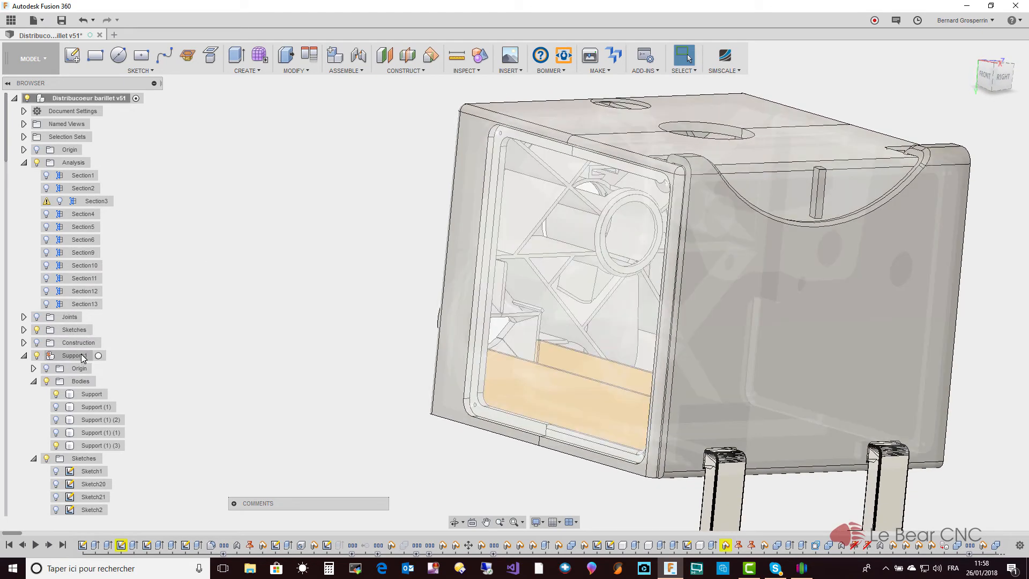
right_click(81, 353)
click(108, 321)
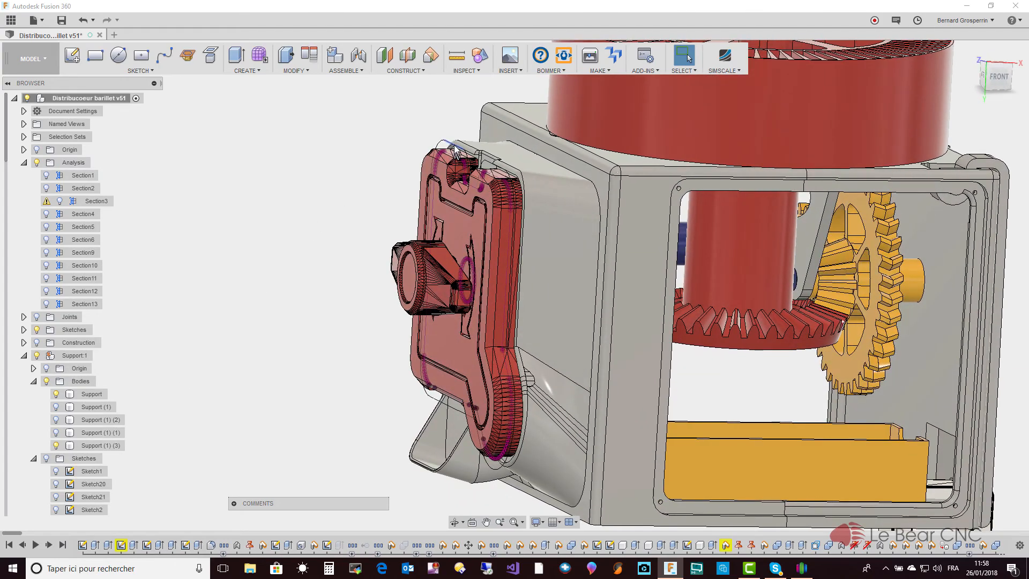
- Find the sketch behind the outline over the red coin face and hide it, Sketch19, among the top-level sketches
scroll(453, 150, up, 10)
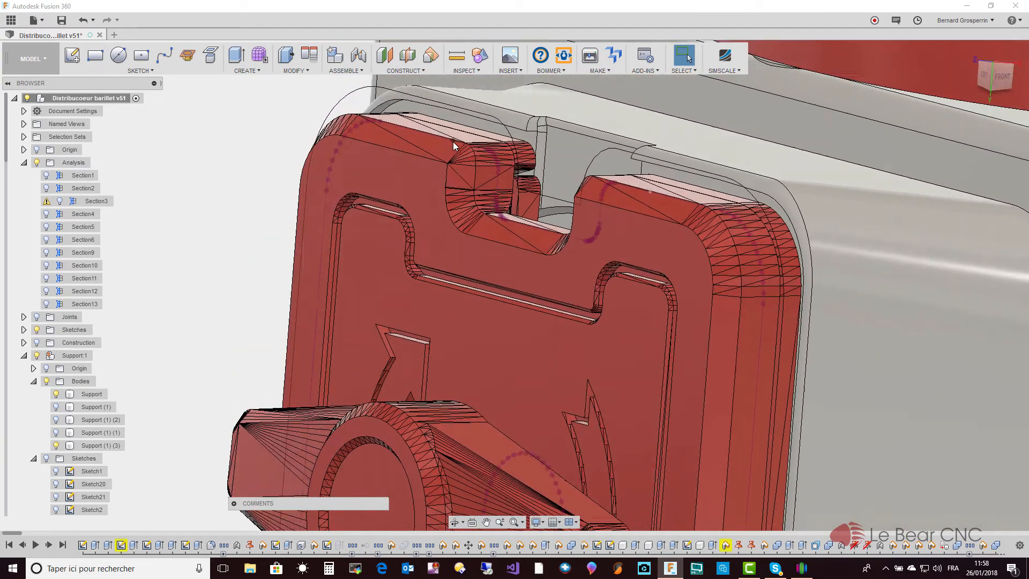
scroll(454, 146, down, 2)
click(435, 155)
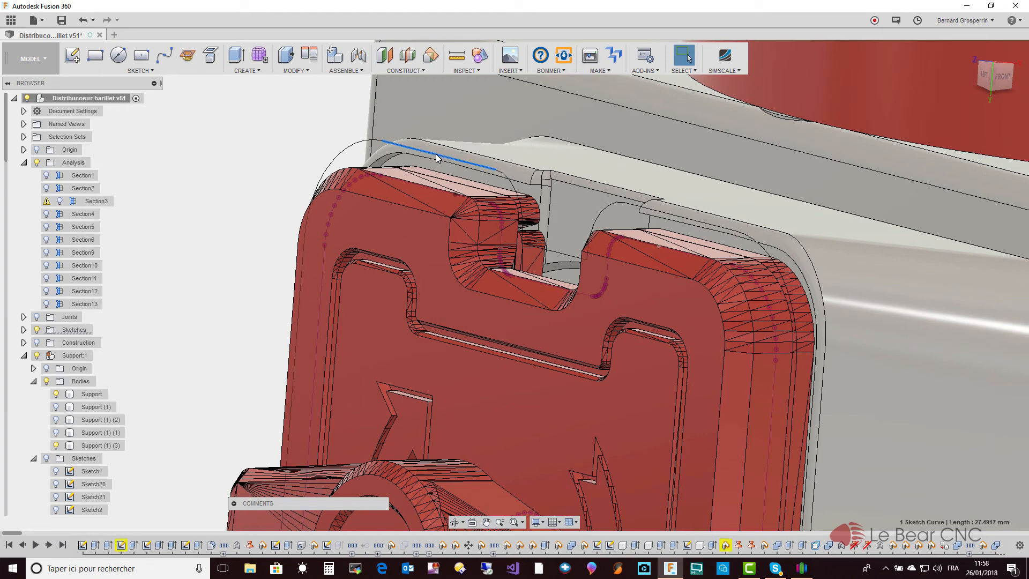
right_click(436, 153)
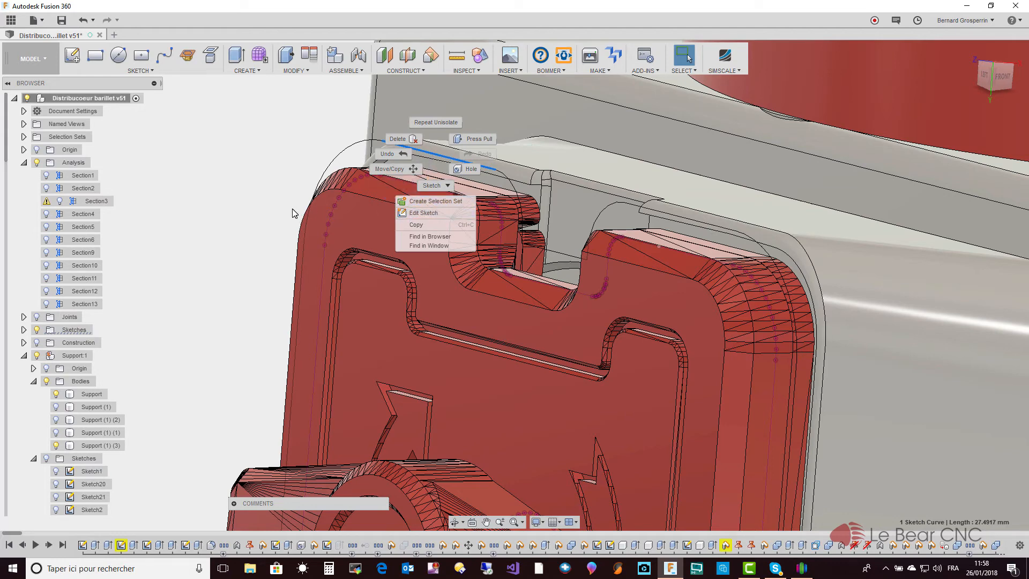
click(270, 206)
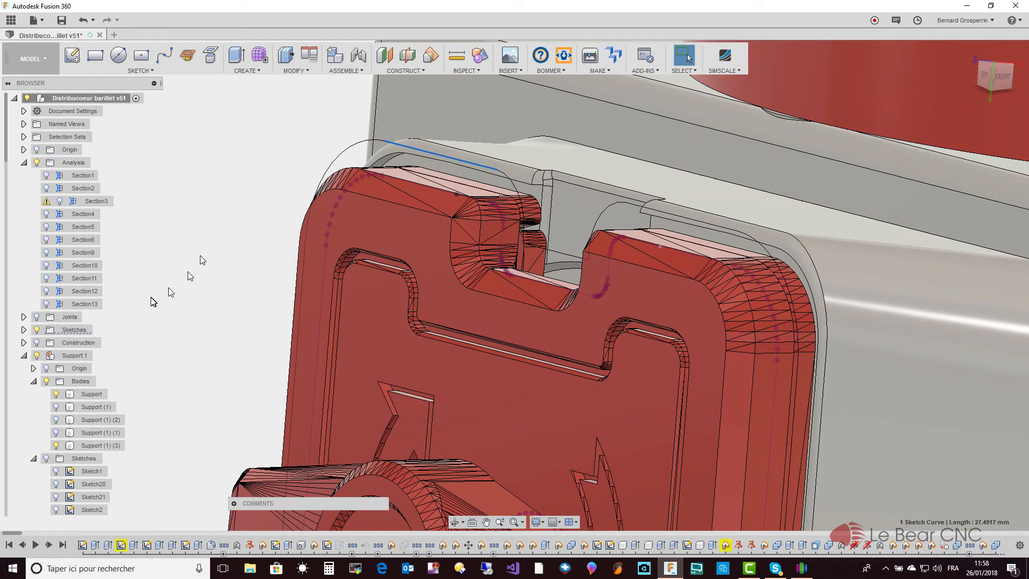
click(23, 330)
click(48, 371)
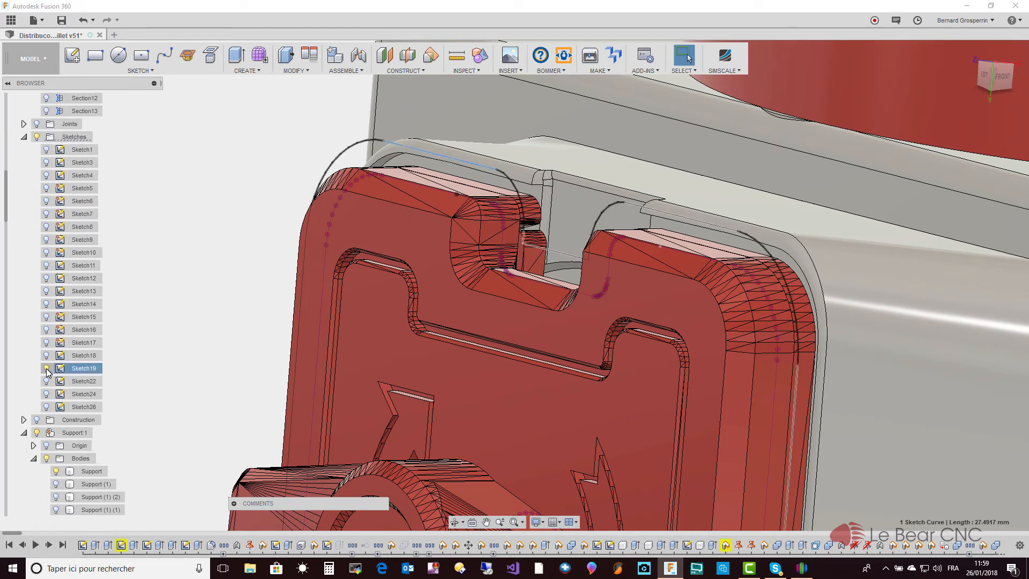
click(47, 369)
click(155, 361)
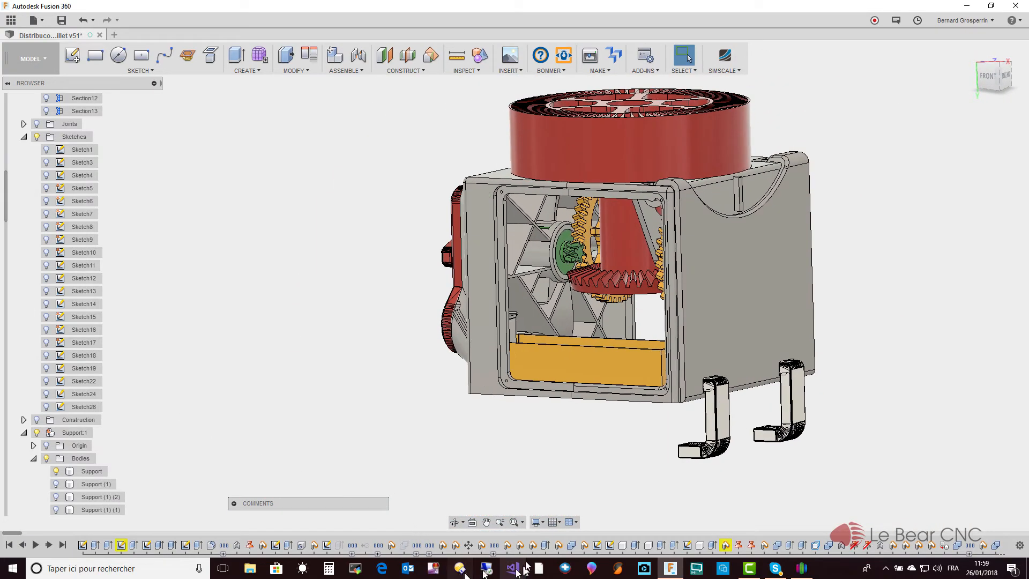
- Set the camera projection to Perspective with Ortho Faces
click(542, 527)
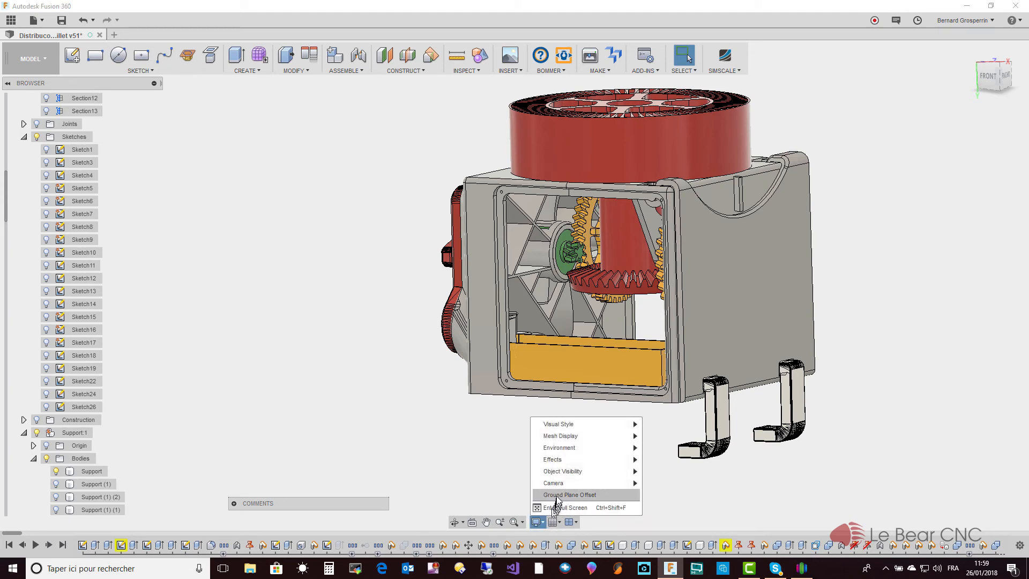
mouse_move(580, 485)
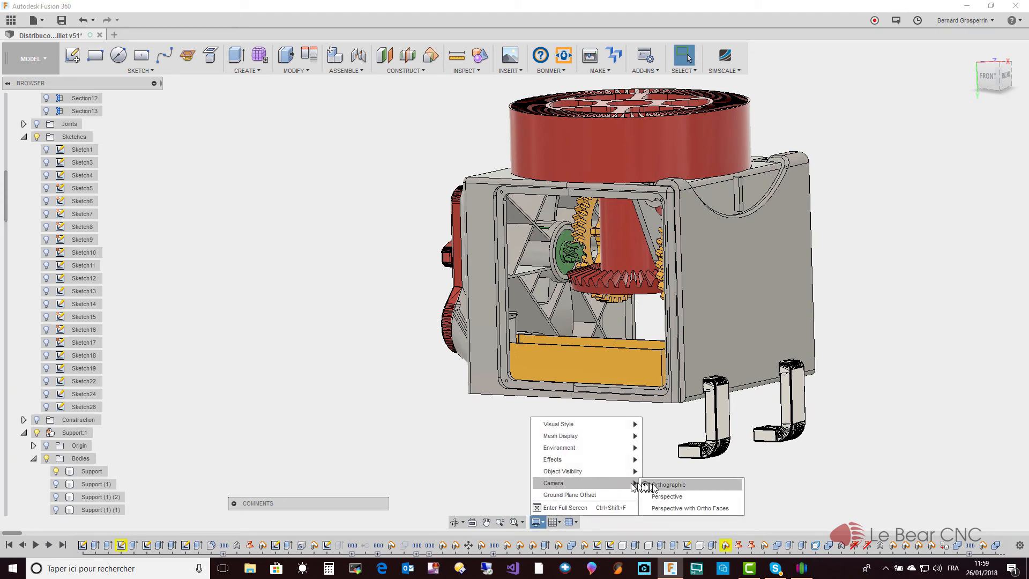
click(670, 508)
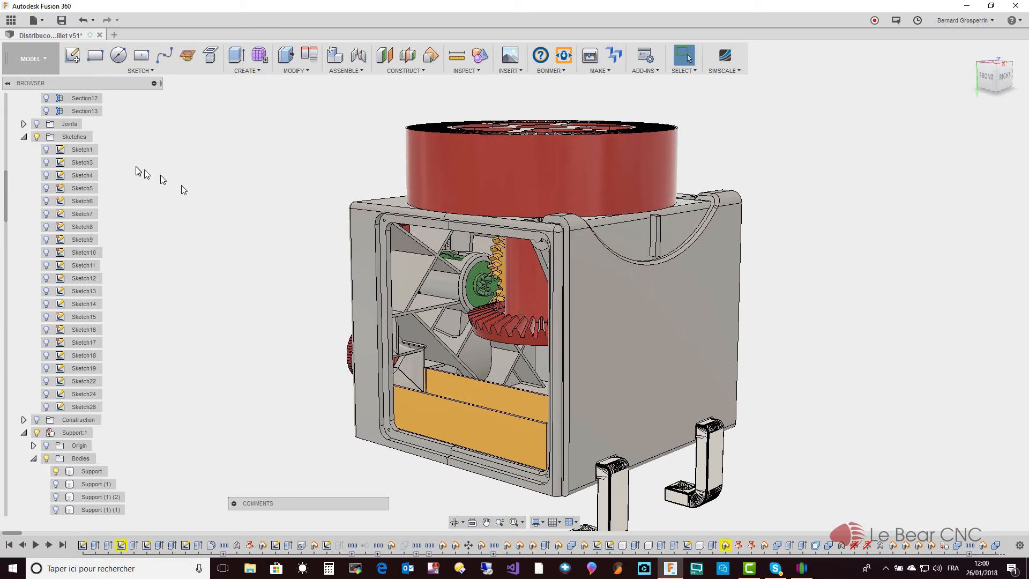
- Switch to the Animation workspace and auto-explode the Distribucoeur barillet assembly by one level
click(45, 60)
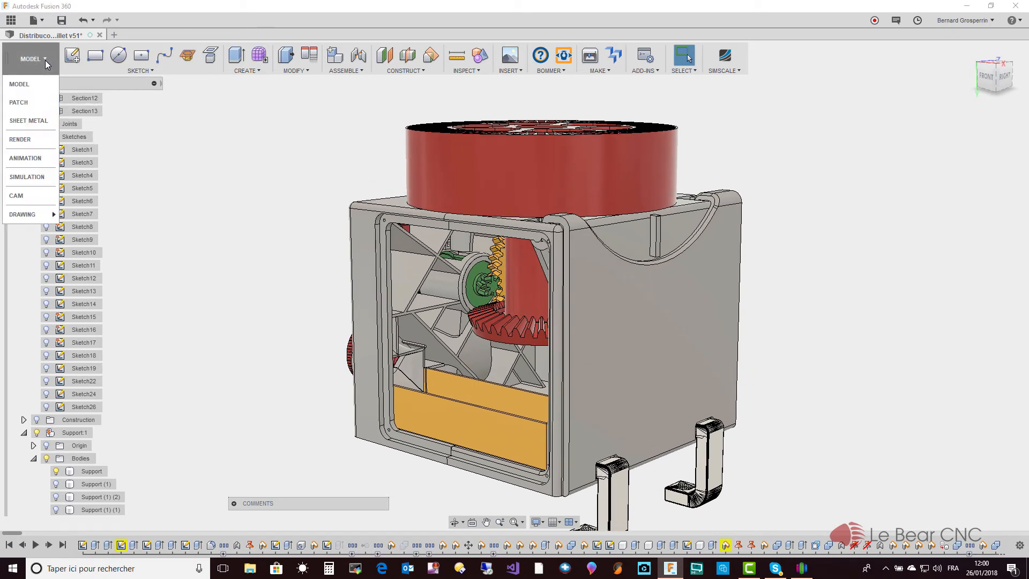
click(39, 163)
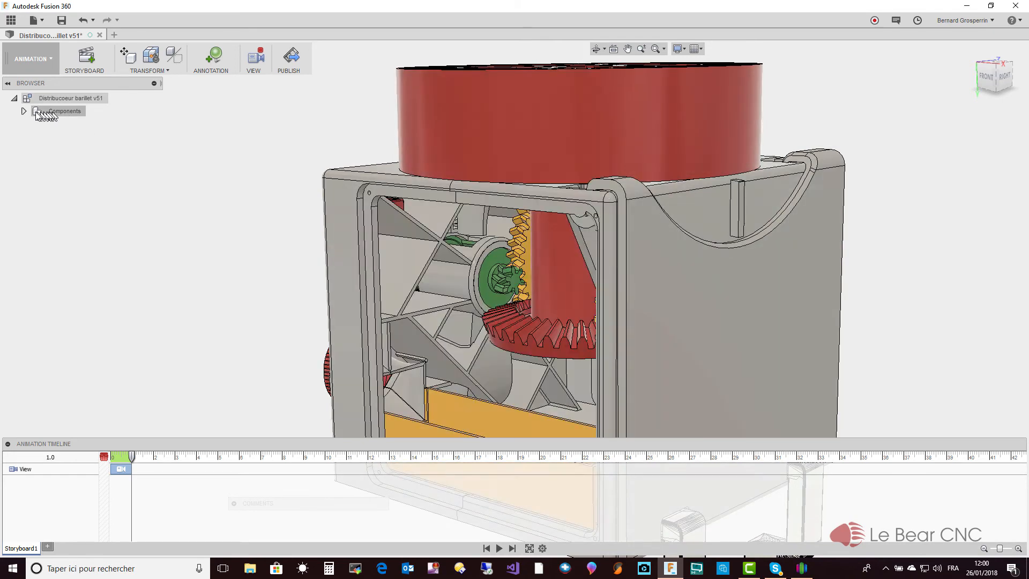
click(24, 111)
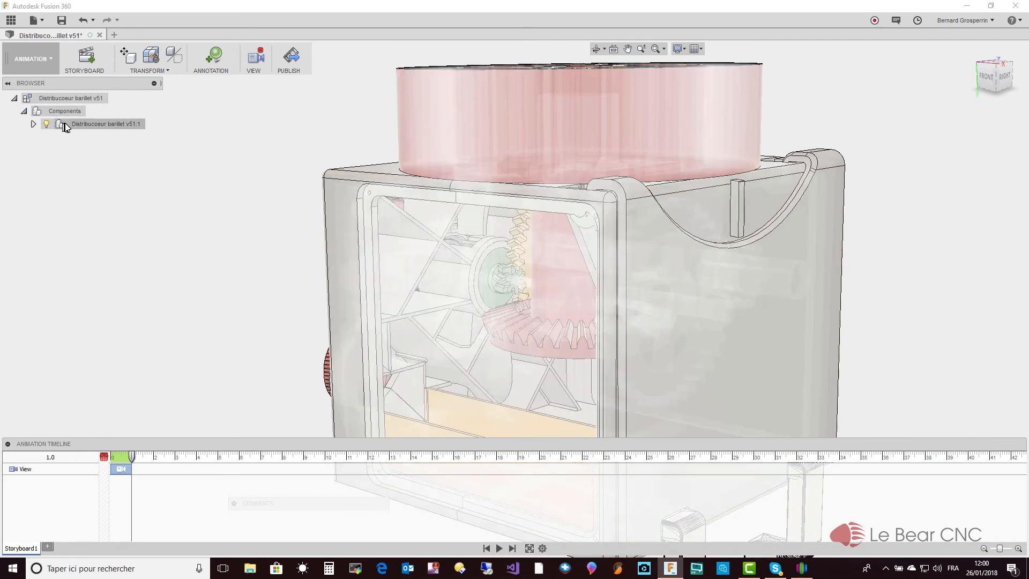
click(65, 123)
right_click(66, 123)
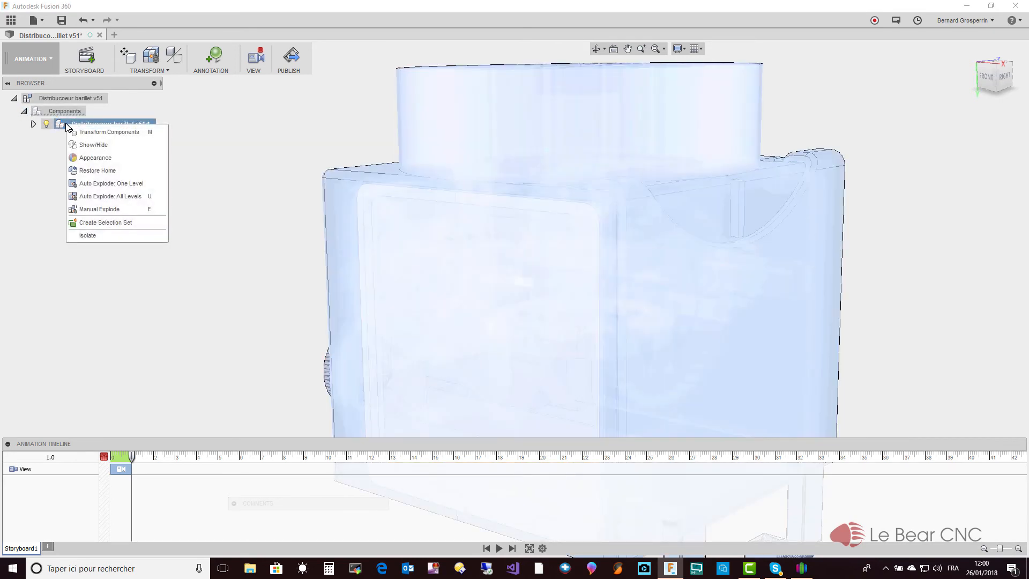
click(97, 184)
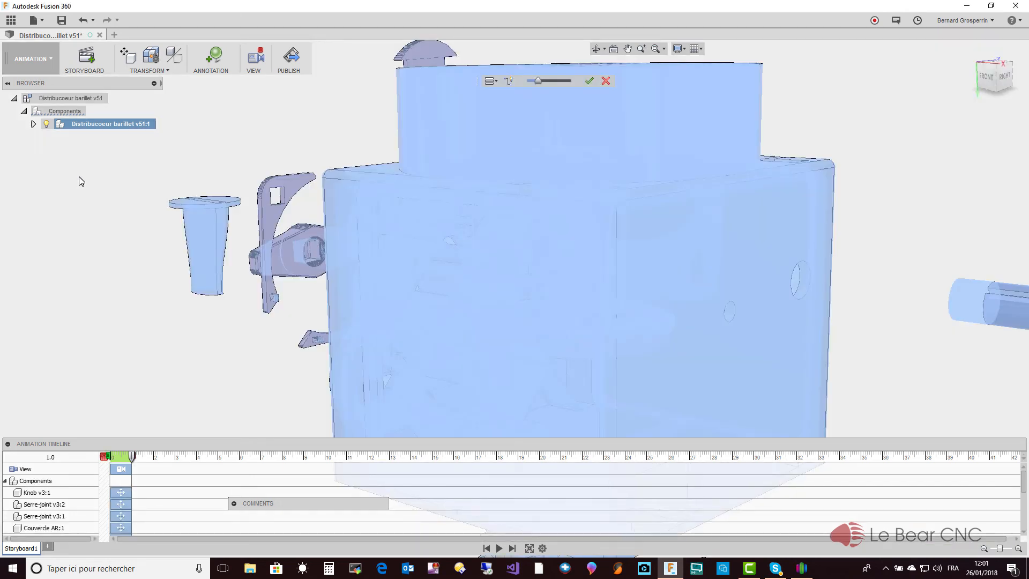
- Extend the duration of the explode actions to about 10.6 seconds on the animation timeline
click(75, 217)
scroll(75, 217, down, 5)
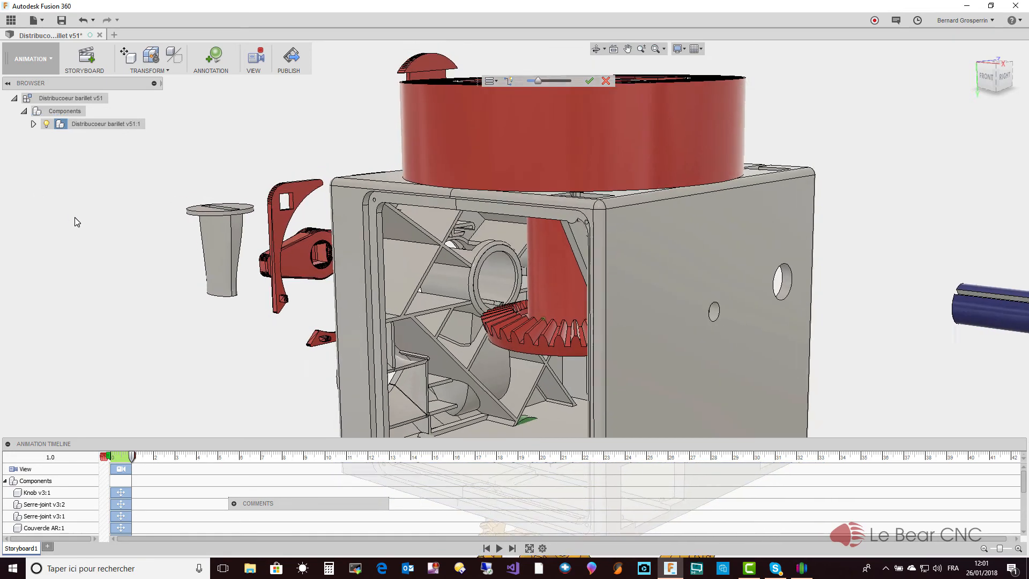
scroll(75, 218, down, 8)
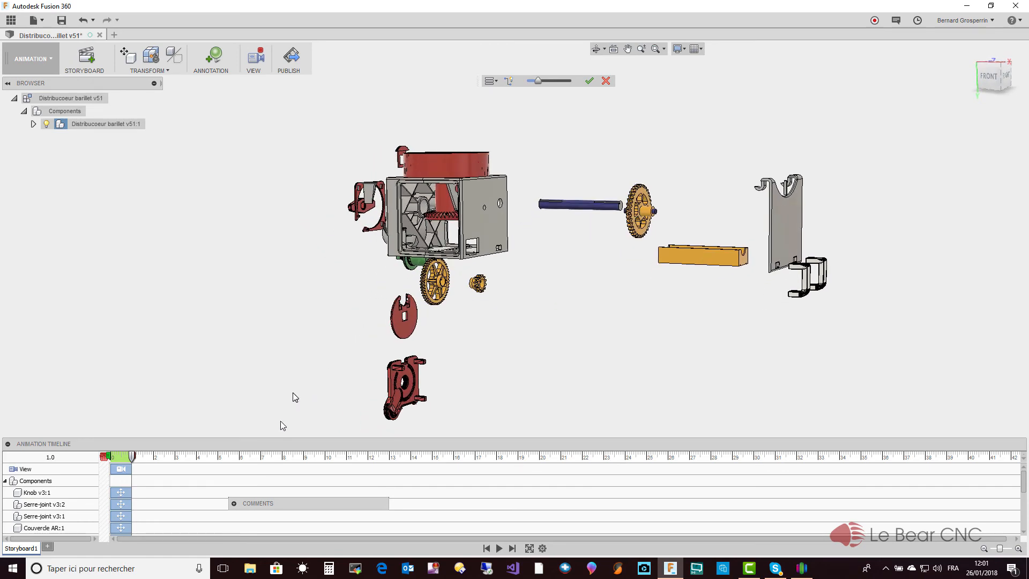
drag(133, 457, 336, 476)
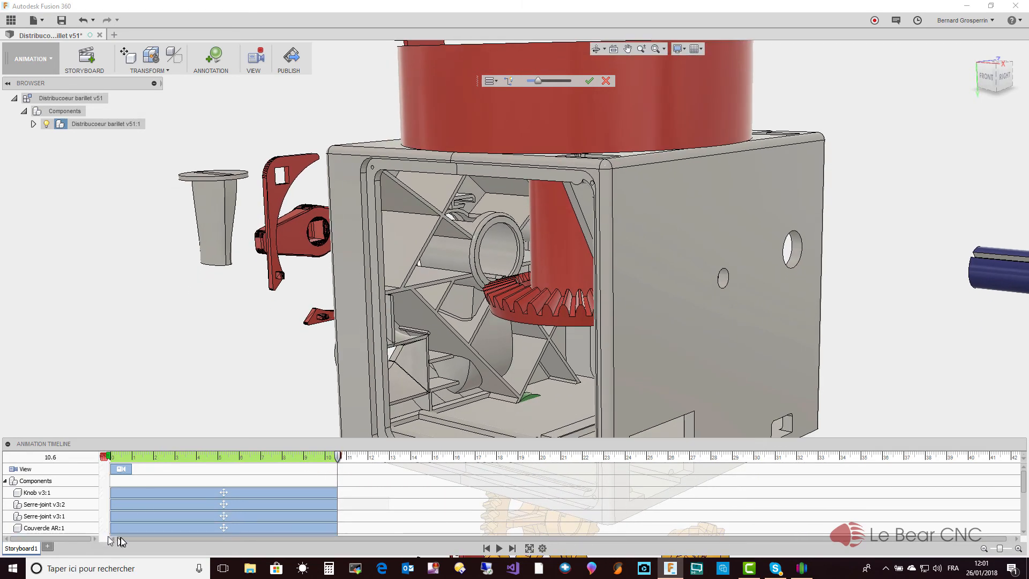
click(30, 550)
click(48, 546)
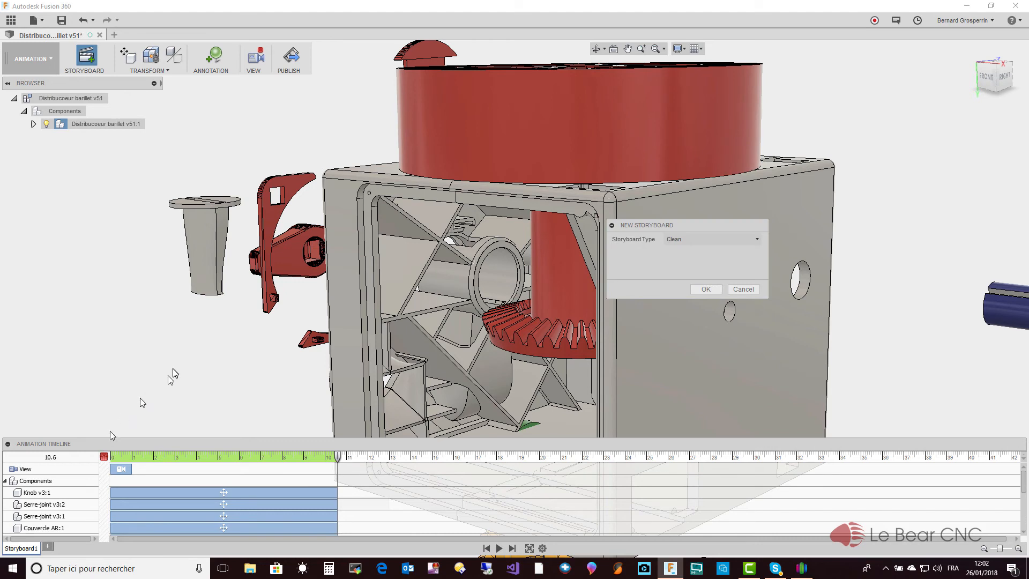
click(734, 290)
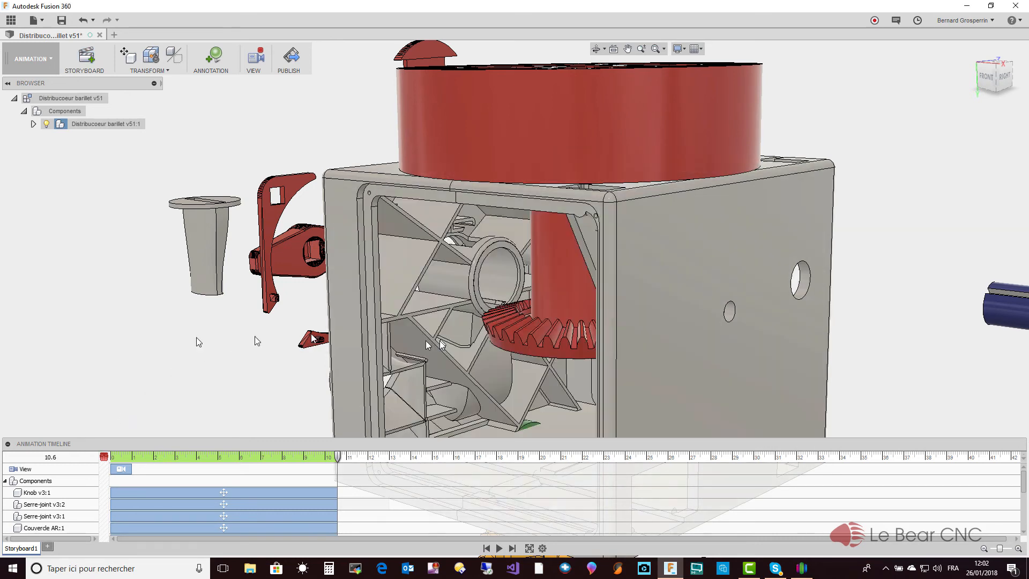
- Expand the assembly's component list and stretch the View action to about 10.6 seconds, matching the explode actions
click(34, 125)
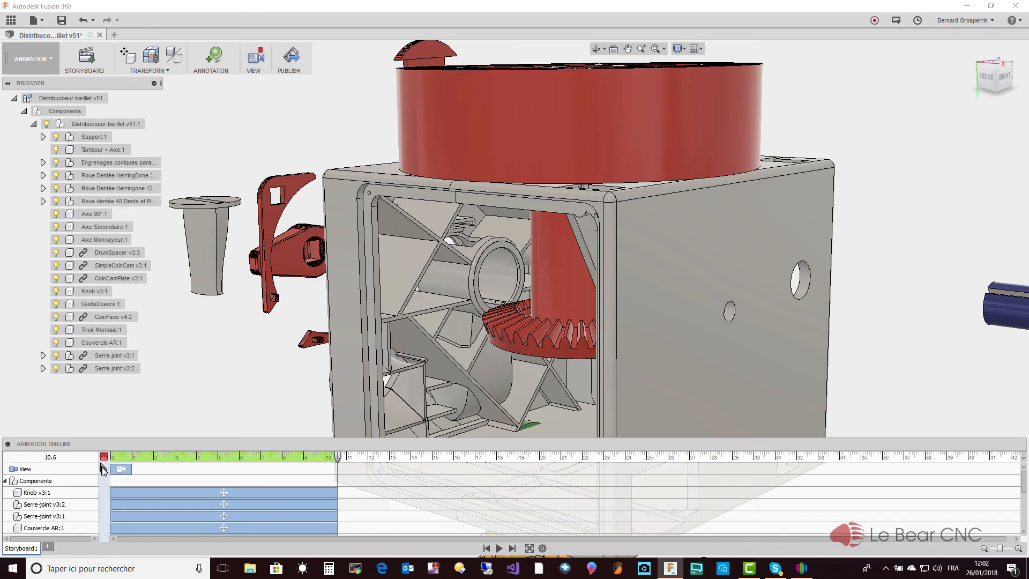
drag(130, 469, 332, 485)
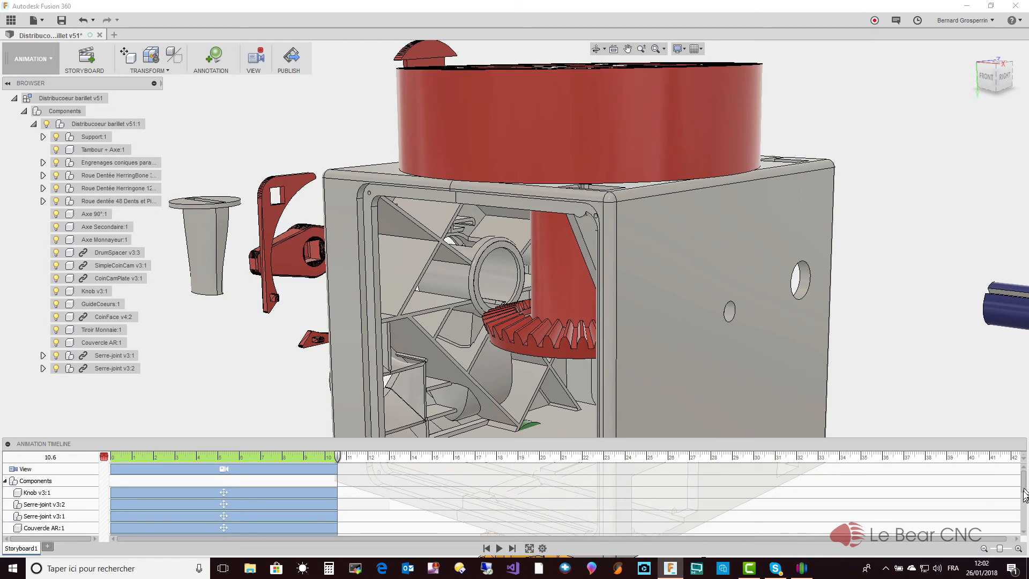
mouse_move(1025, 495)
mouse_down()
mouse_move(1025, 523)
mouse_move(1026, 479)
mouse_up()
click(170, 72)
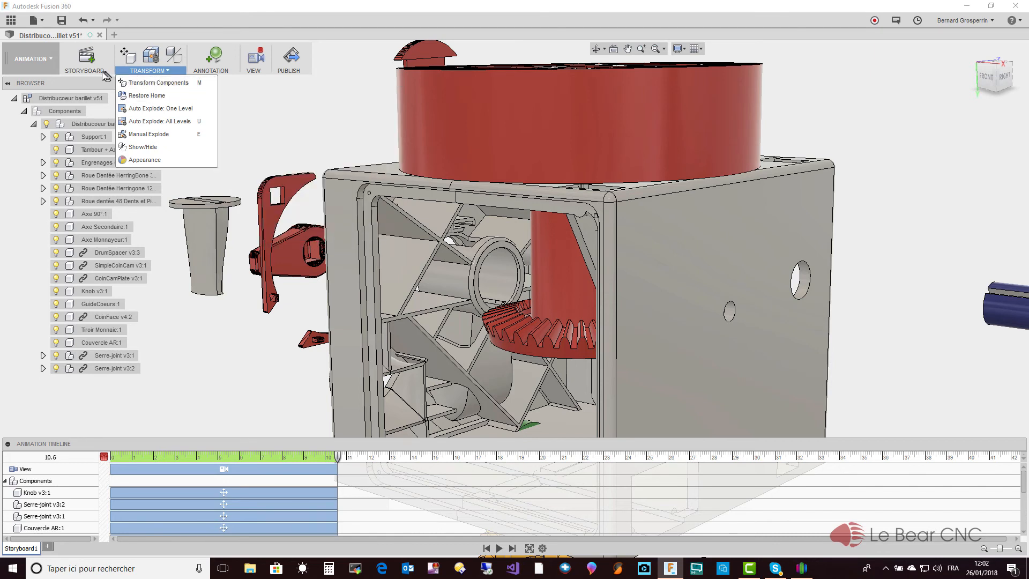
key(Escape)
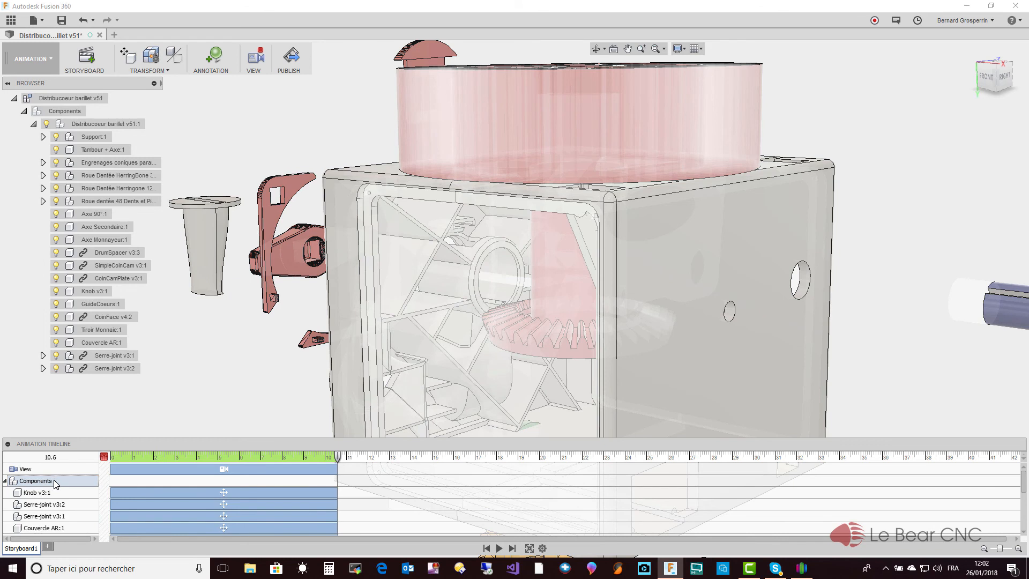
click(53, 480)
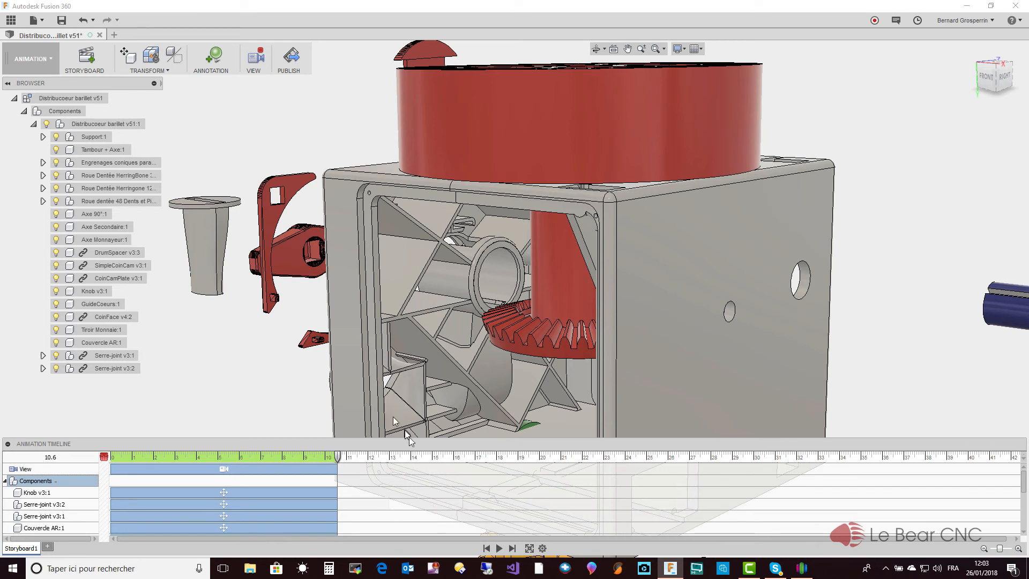
click(543, 548)
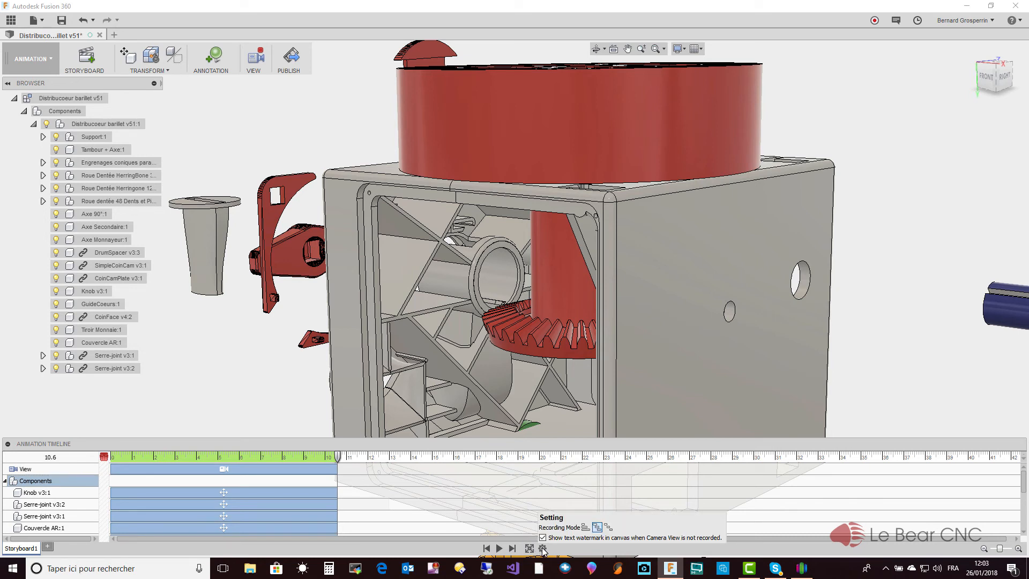
- Expand the animation to full screen and play the current storyboard to review the exploded view
click(530, 548)
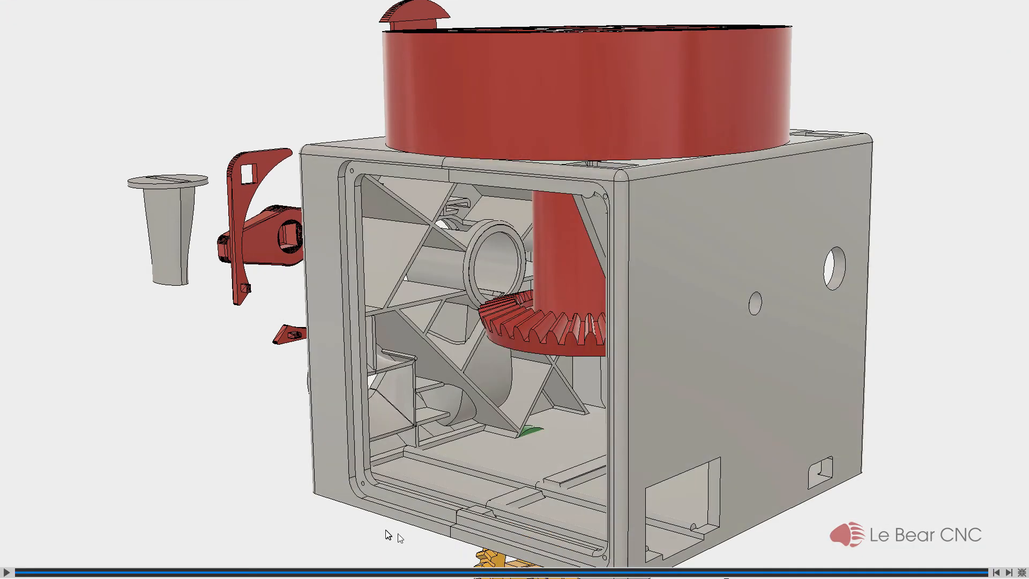
click(4, 572)
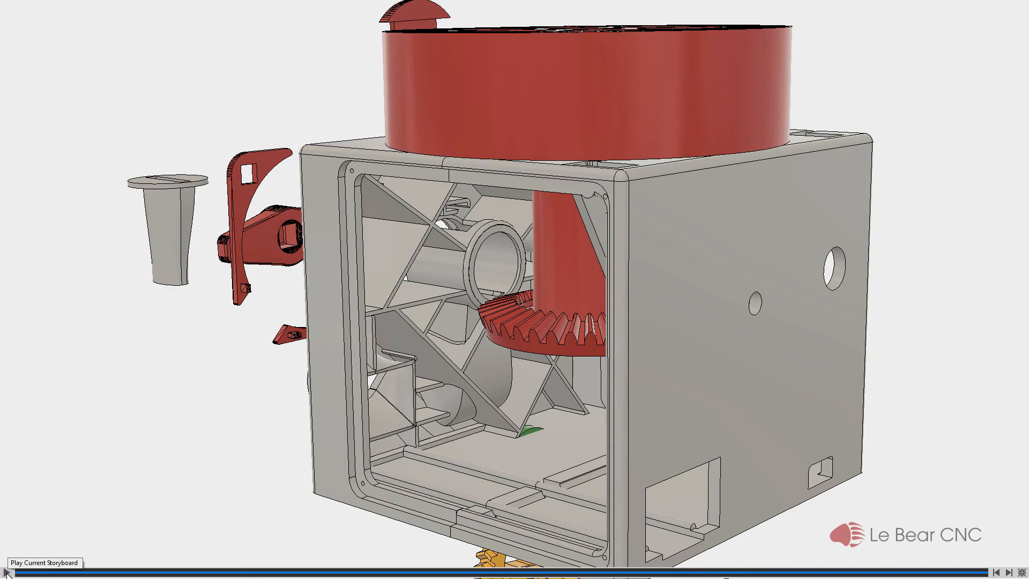
click(6, 573)
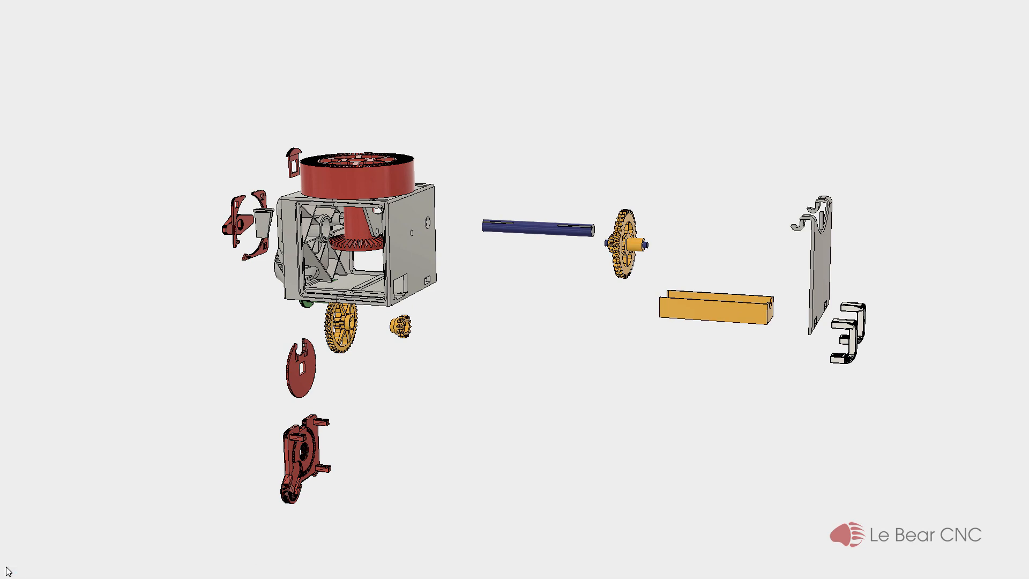
mouse_move(6, 567)
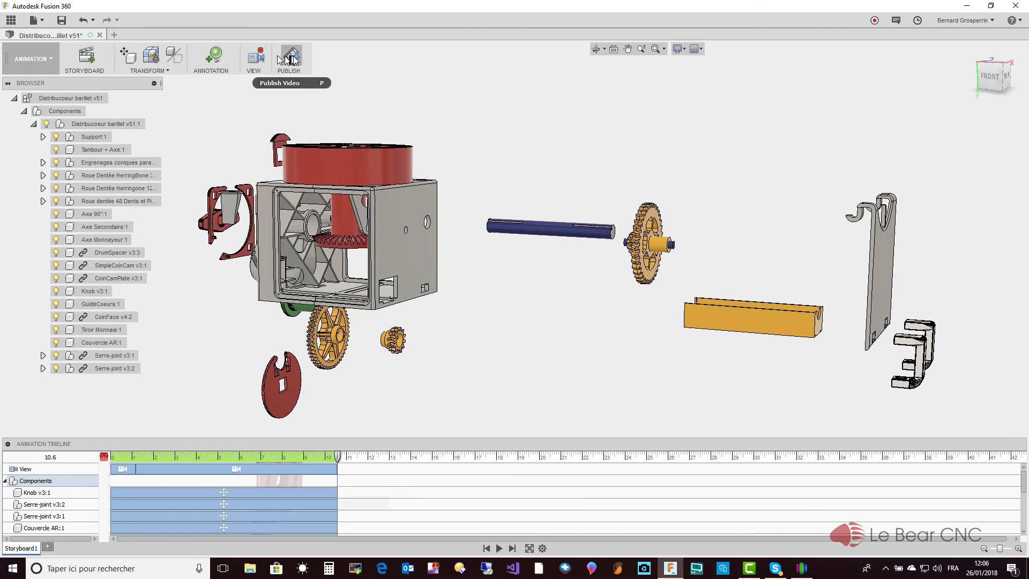
click(315, 228)
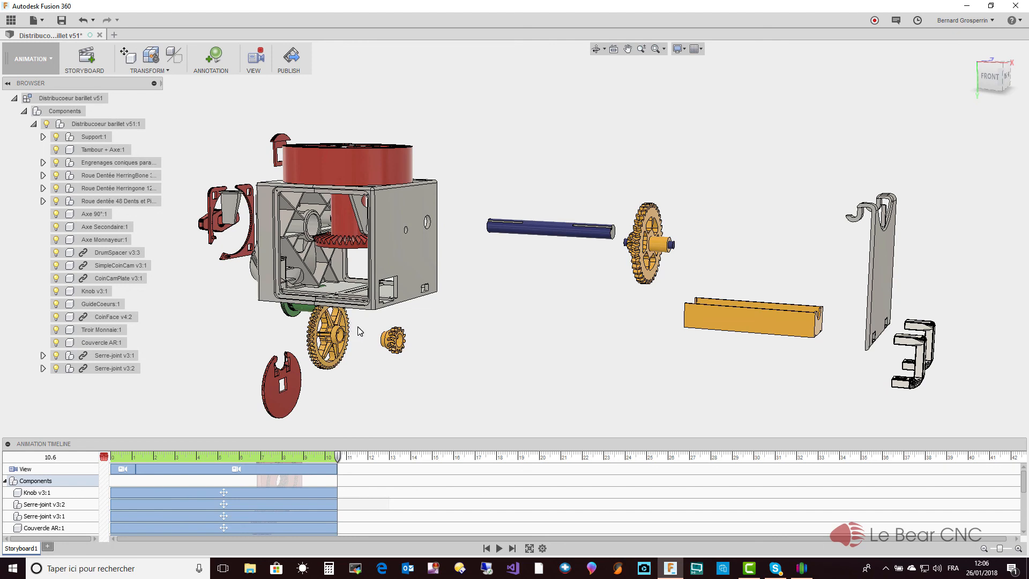
click(335, 191)
click(523, 252)
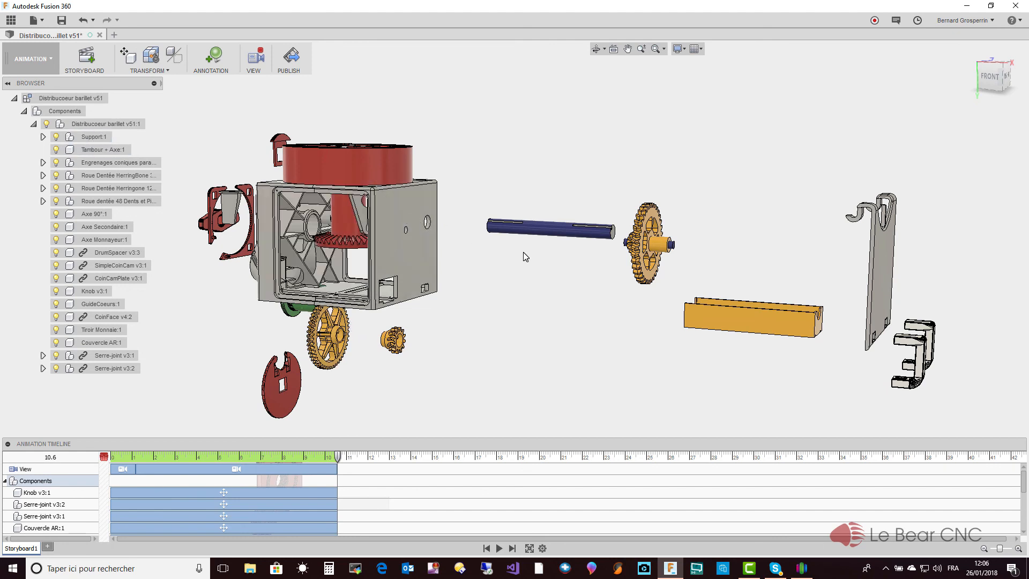